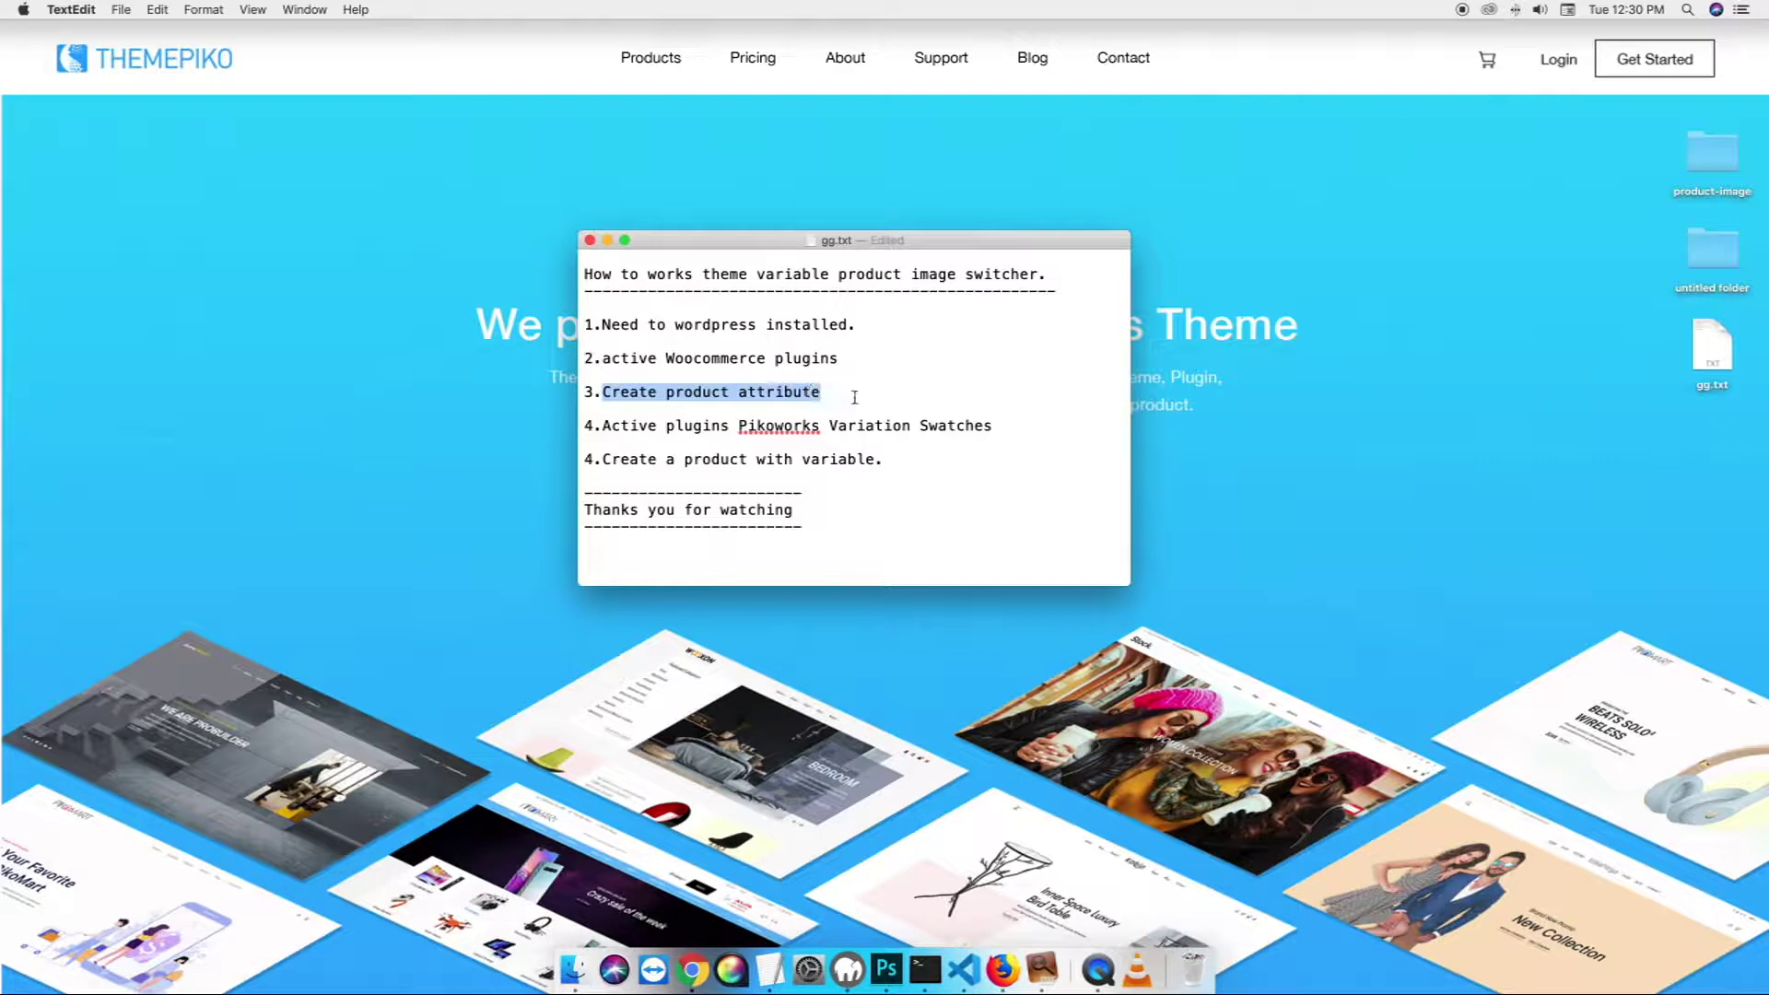
# - Review the checklist items in gg.txt about activating Pikoworks Variation Swatches and creating a variable product
pyautogui.moveTo(593, 426); pyautogui.dragTo(996, 428)
pyautogui.click(912, 469)
pyautogui.moveTo(601, 458); pyautogui.dragTo(895, 458)
pyautogui.click(905, 458)
pyautogui.hscroll(2, 875, 489)
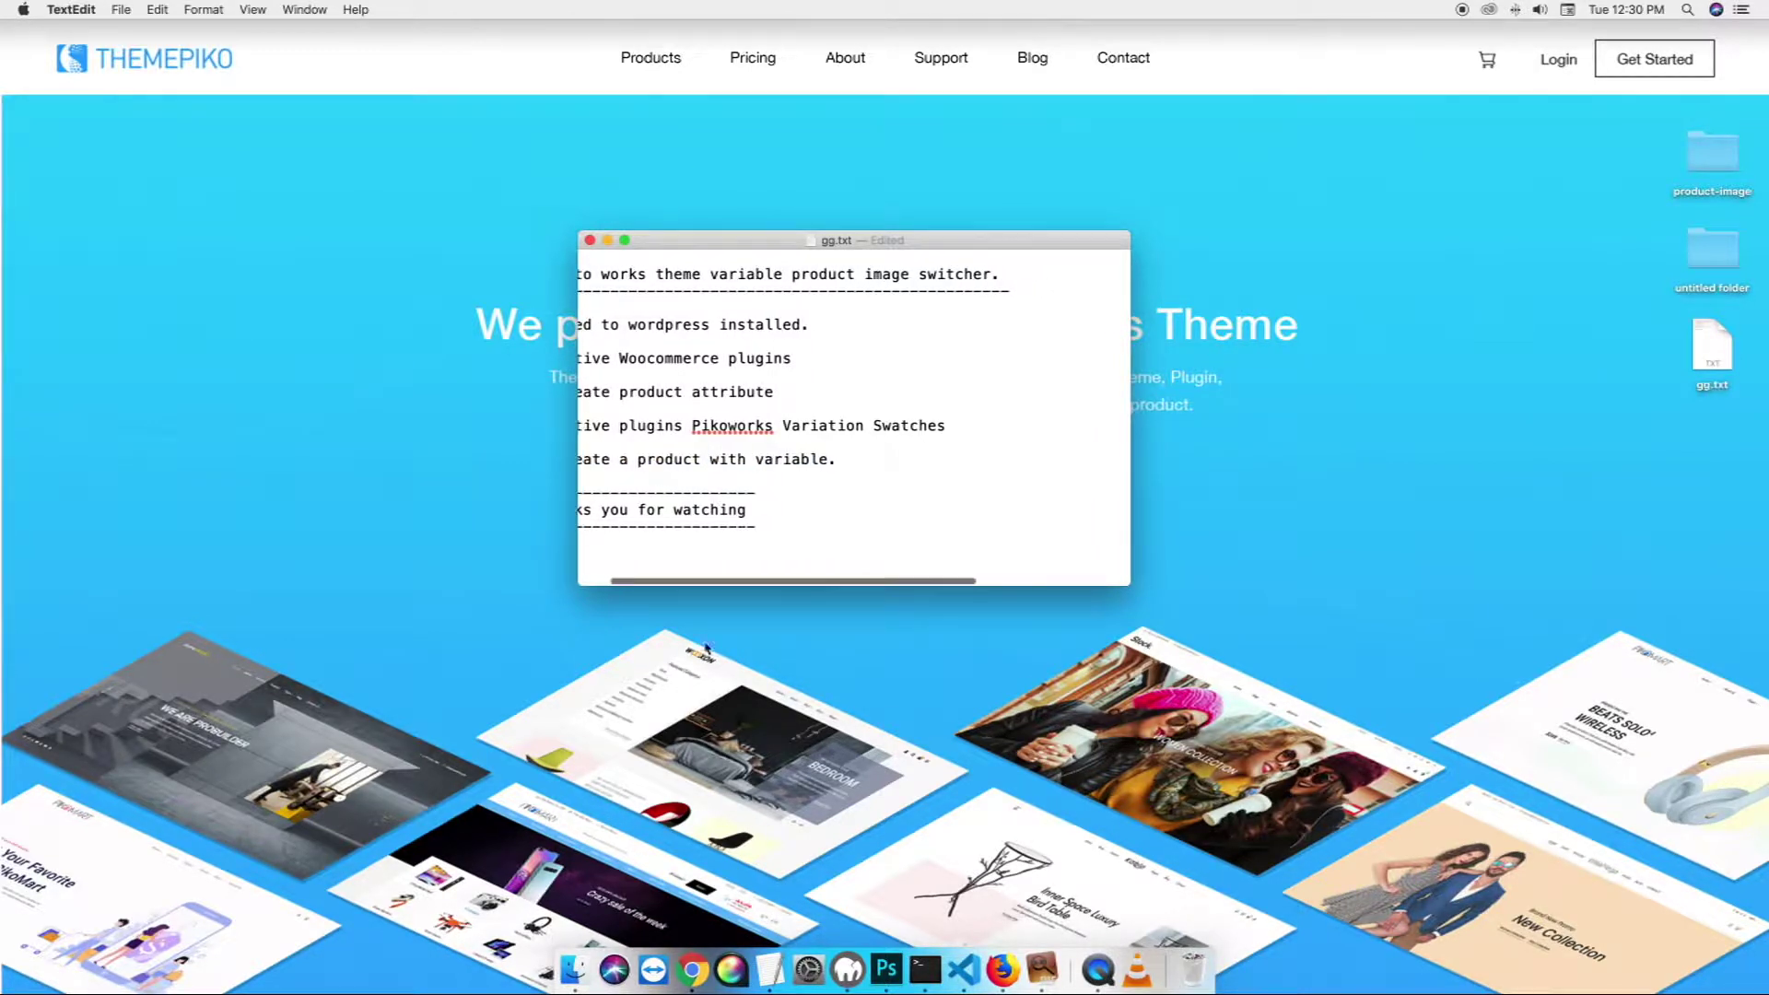
pyautogui.hscroll(-2, 852, 415)
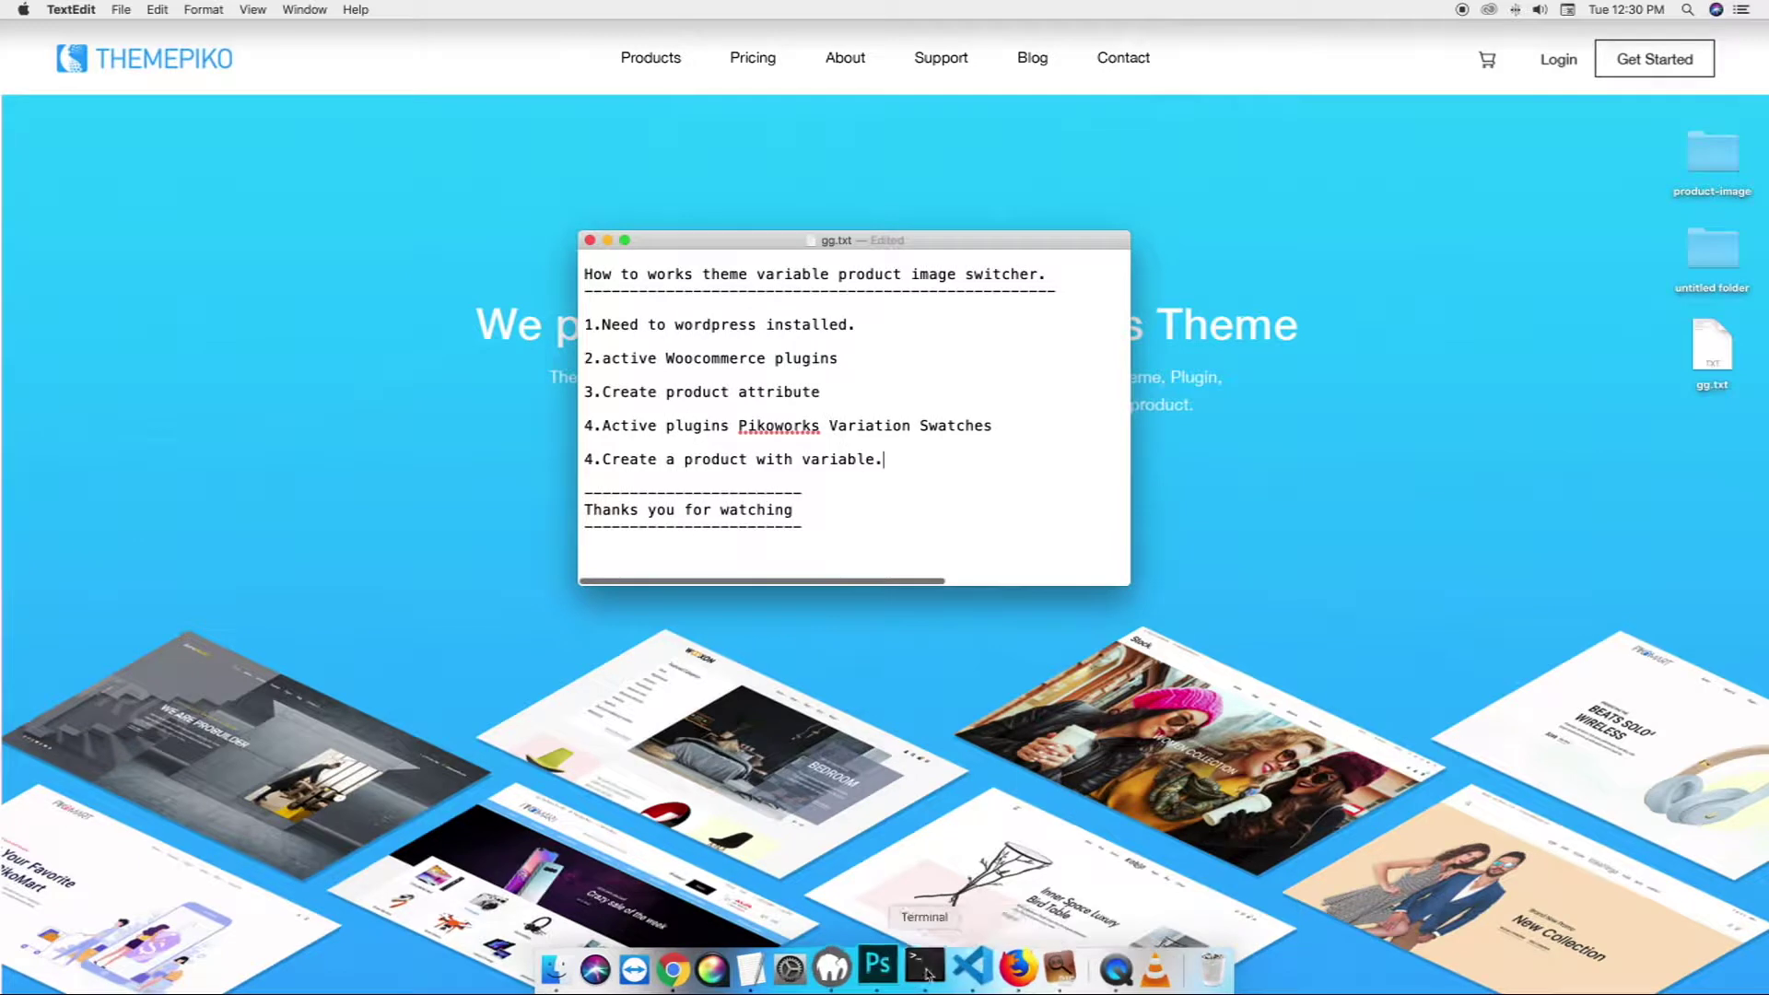
# - Switch to Firefox and preview the Hooded velour top demo product in size M, then in the green and blue colors
pyautogui.click(1017, 968)
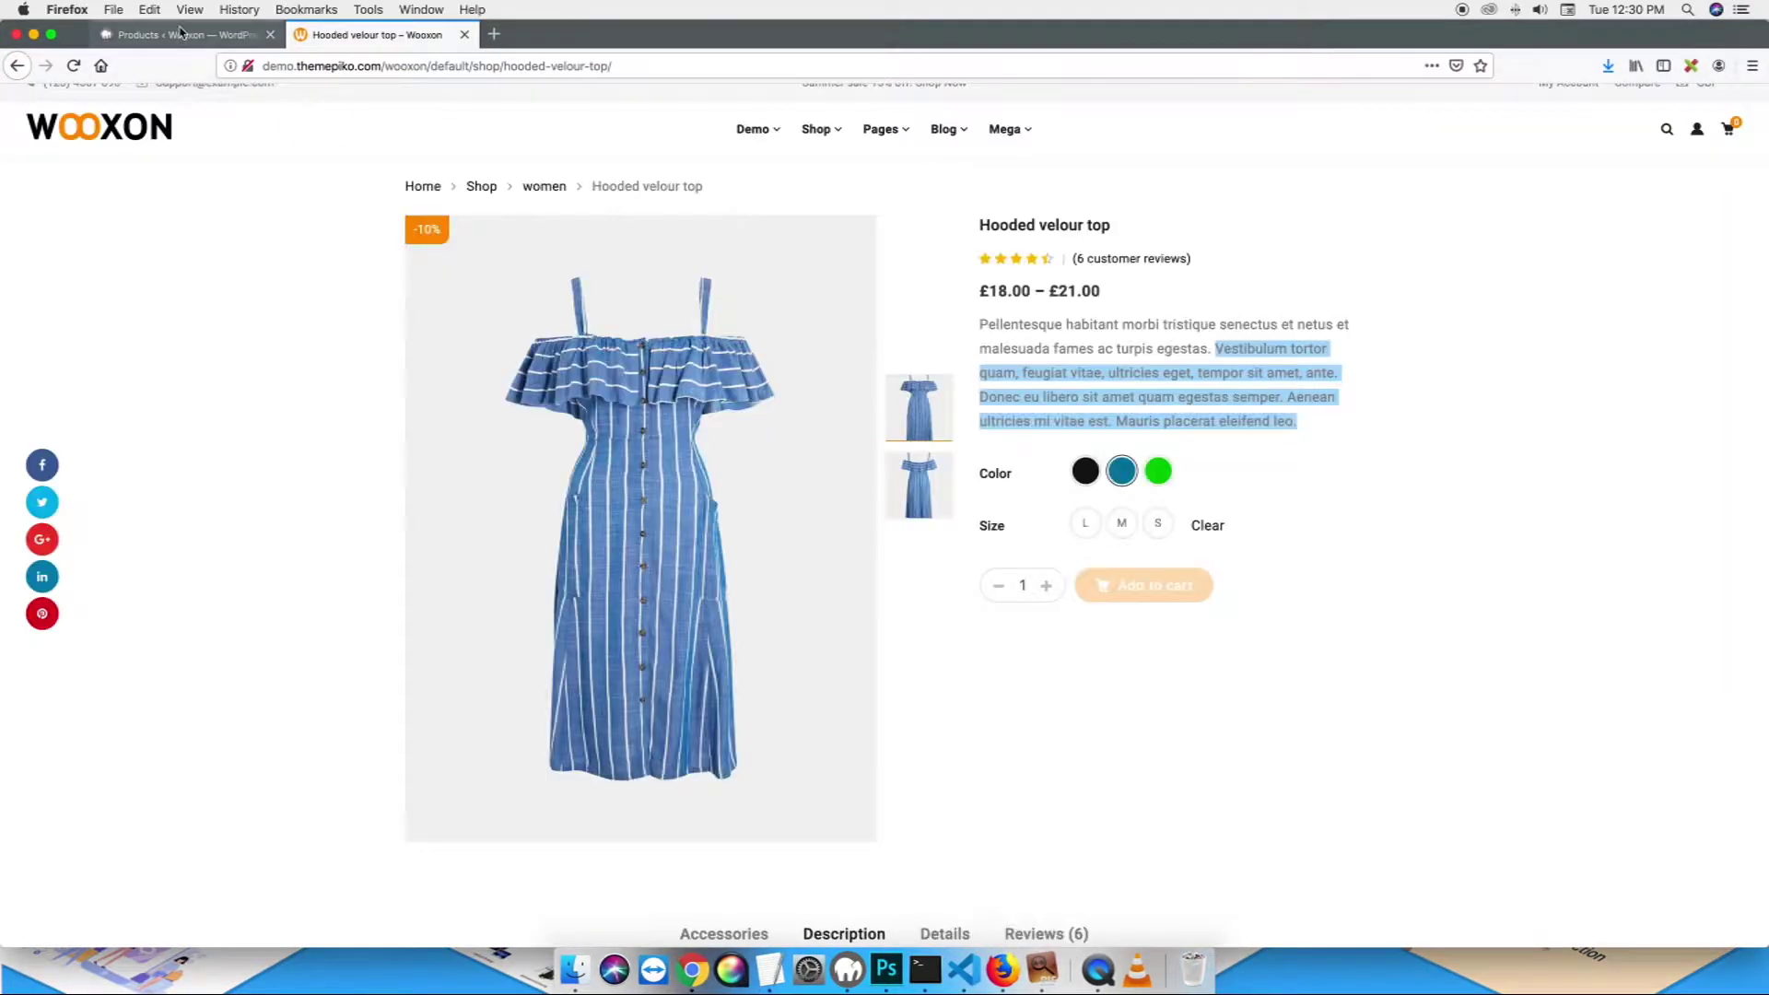
pyautogui.click(180, 35)
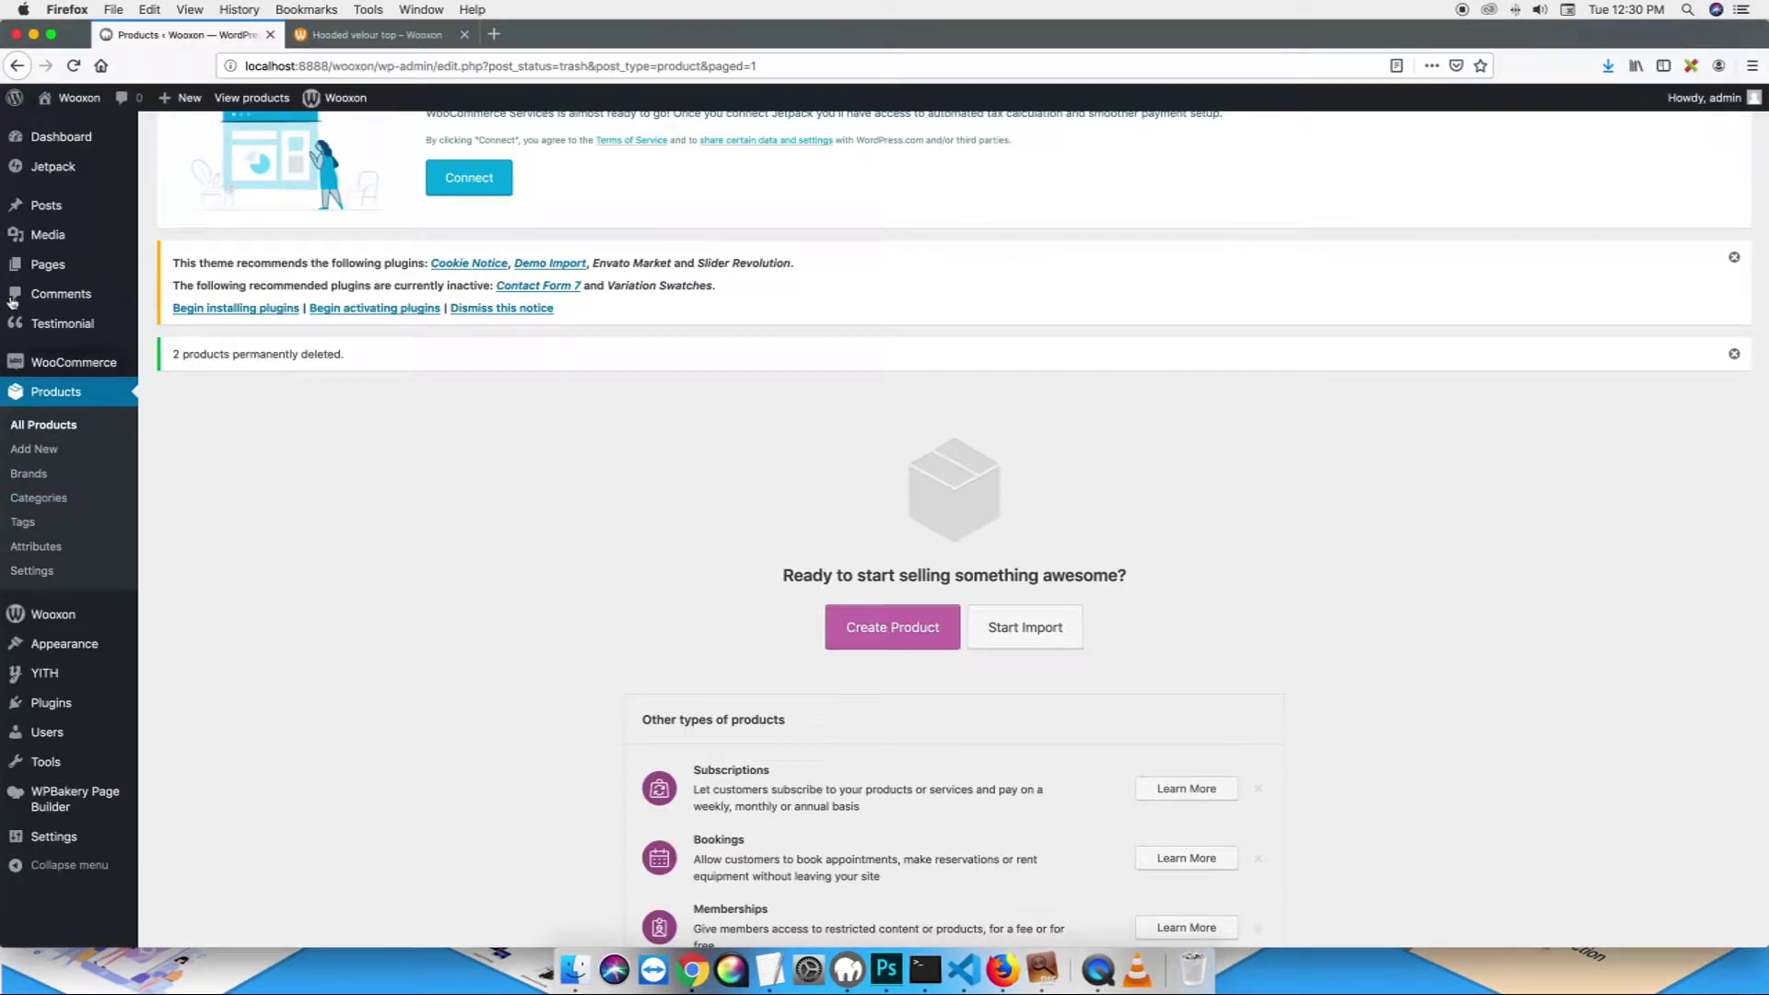
pyautogui.click(369, 35)
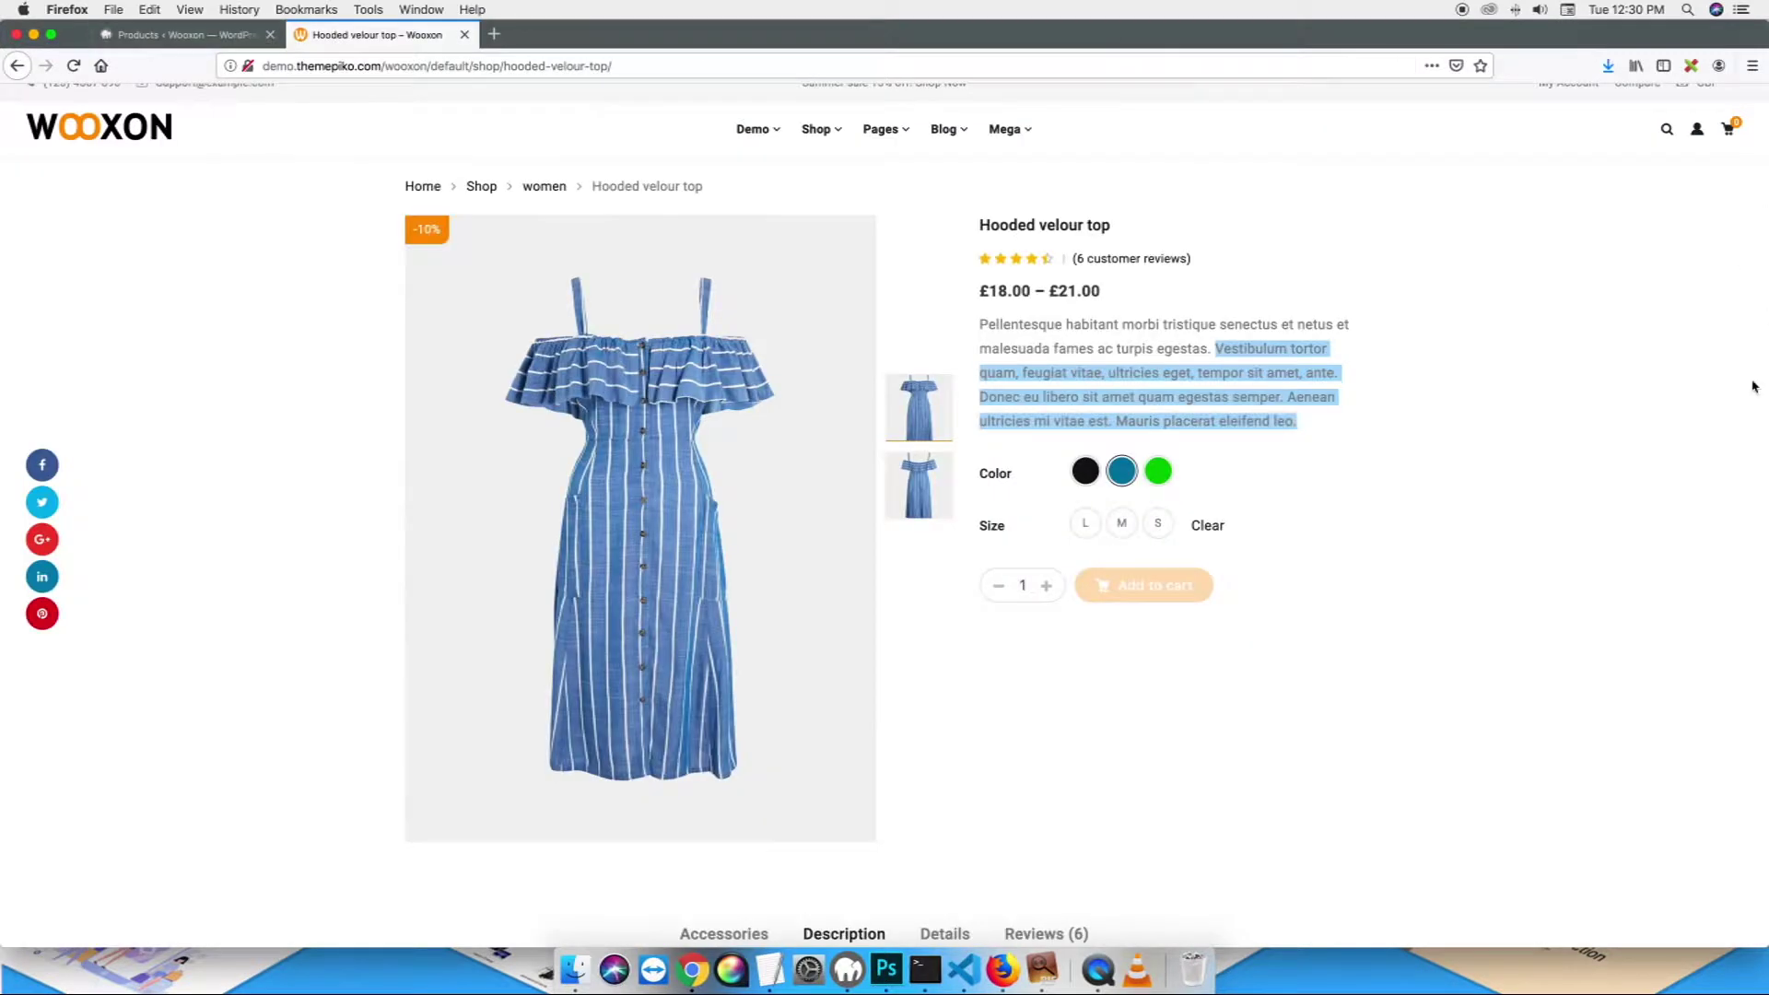
pyautogui.click(1657, 446)
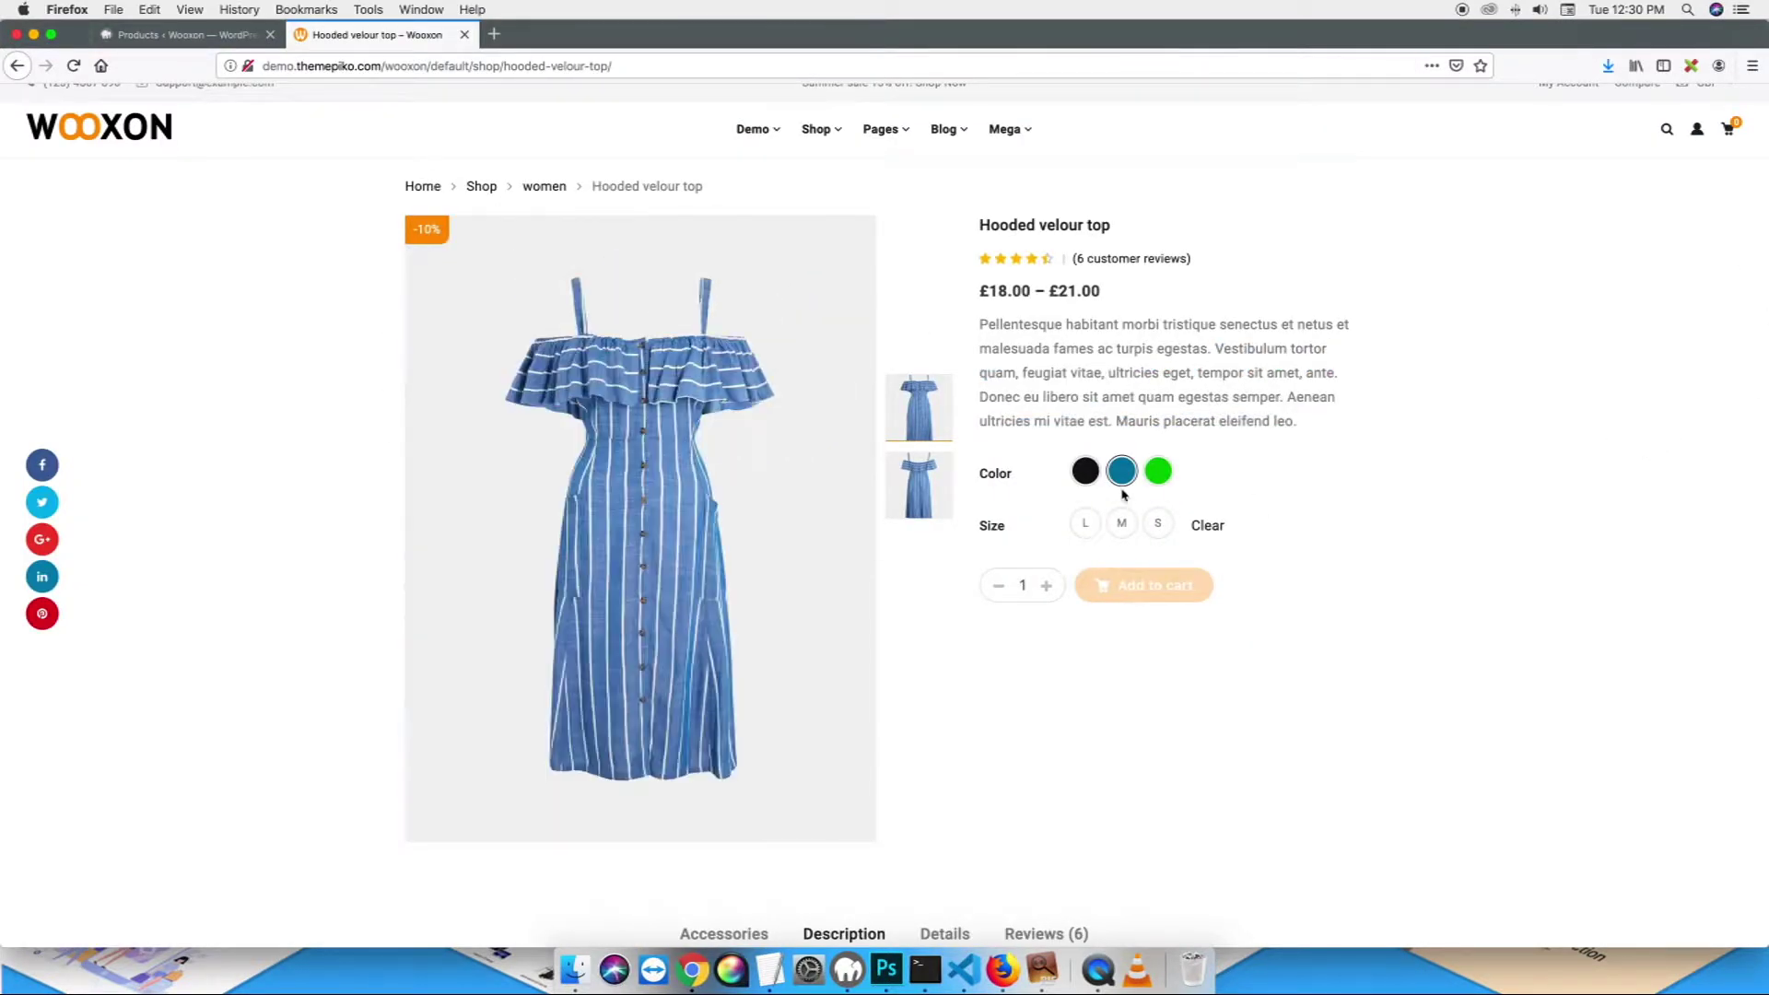
pyautogui.click(1123, 527)
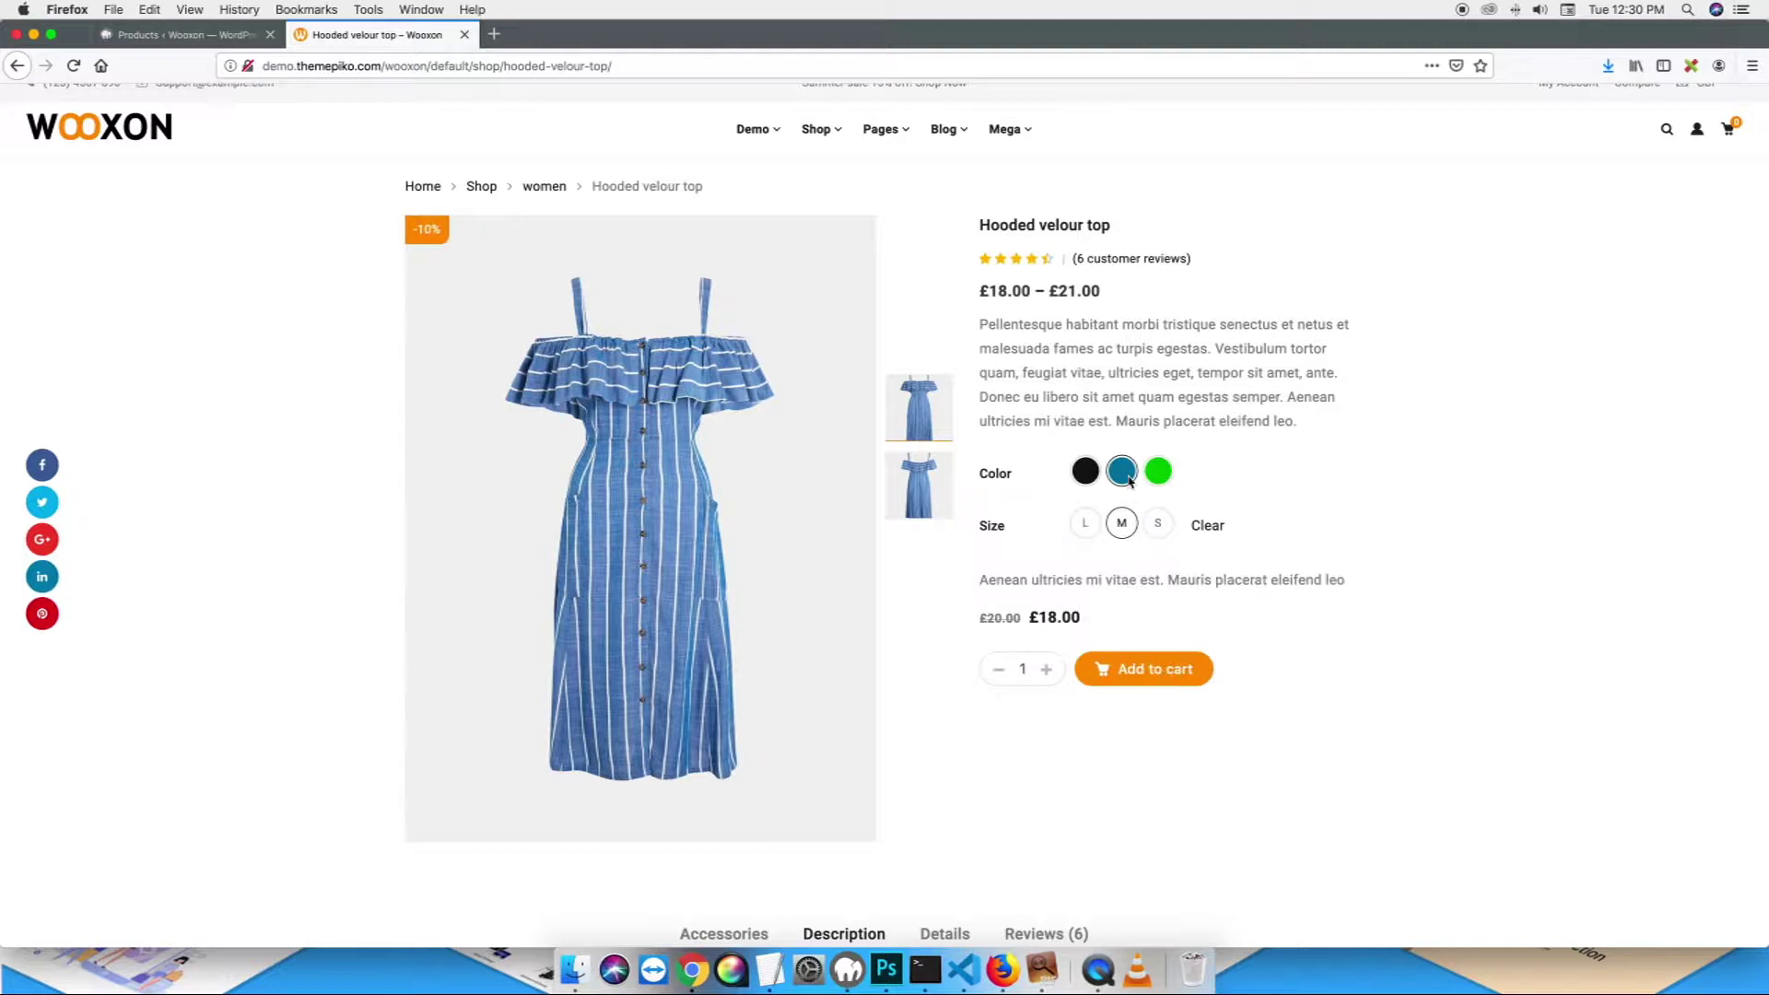
pyautogui.click(1159, 473)
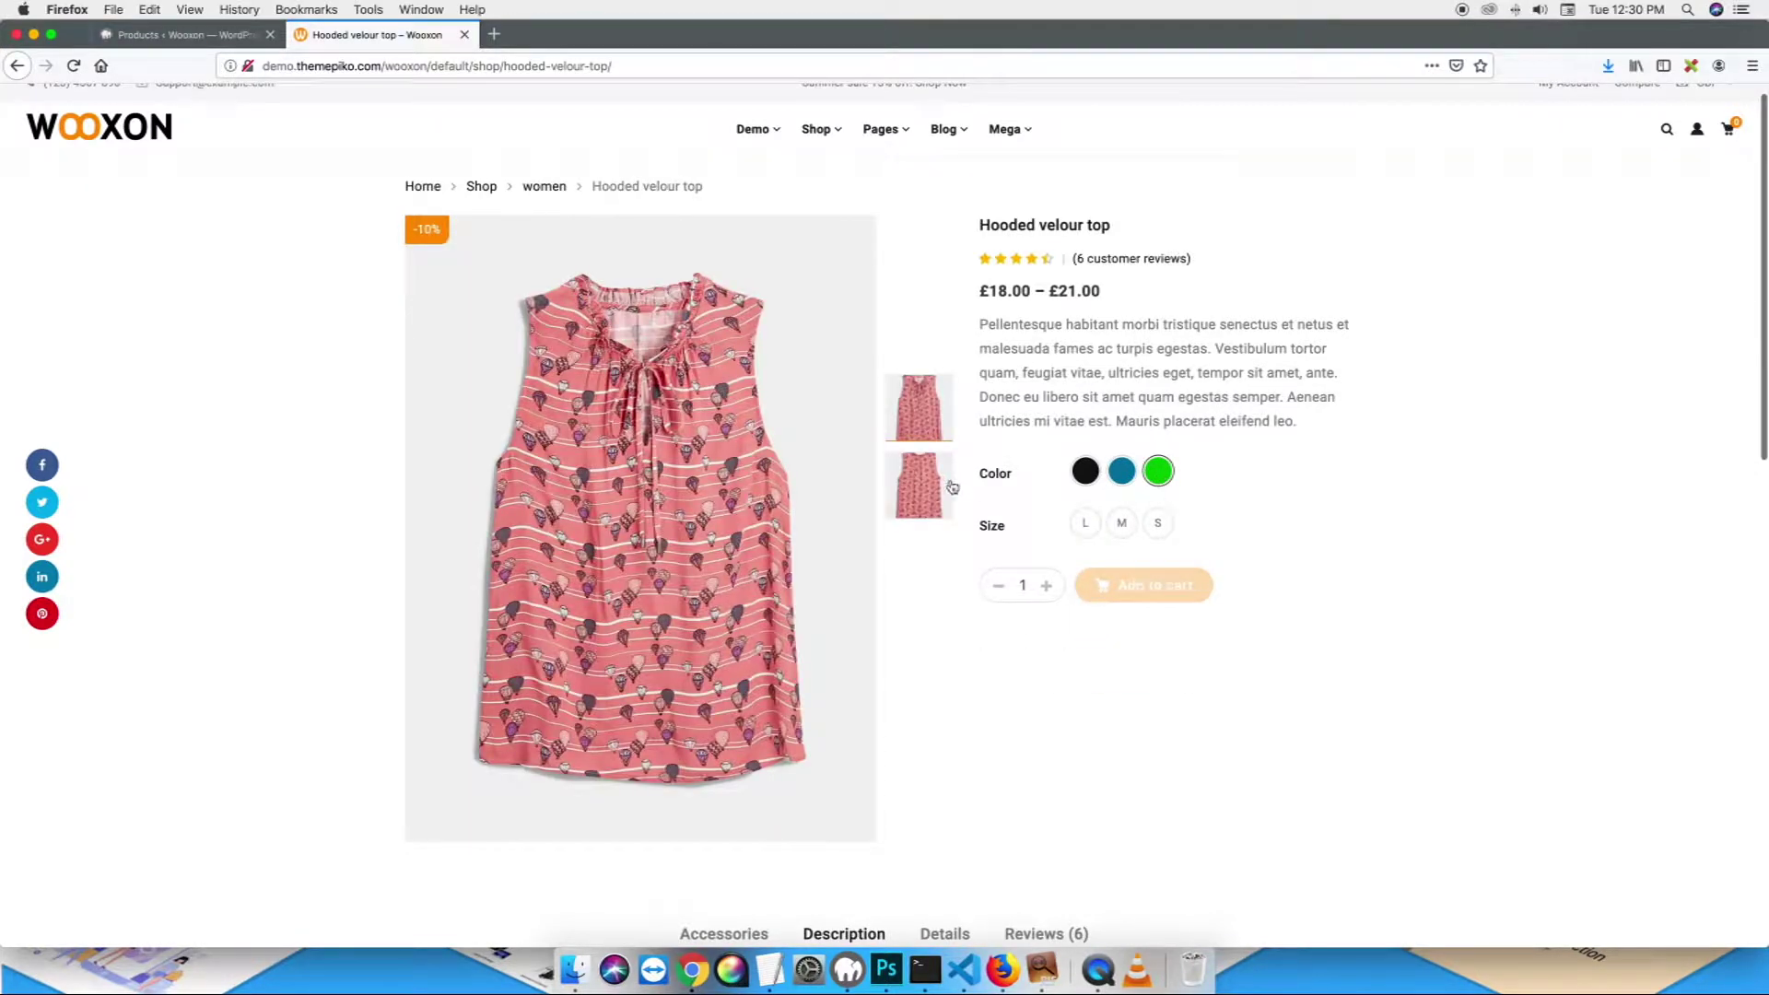
pyautogui.click(1123, 484)
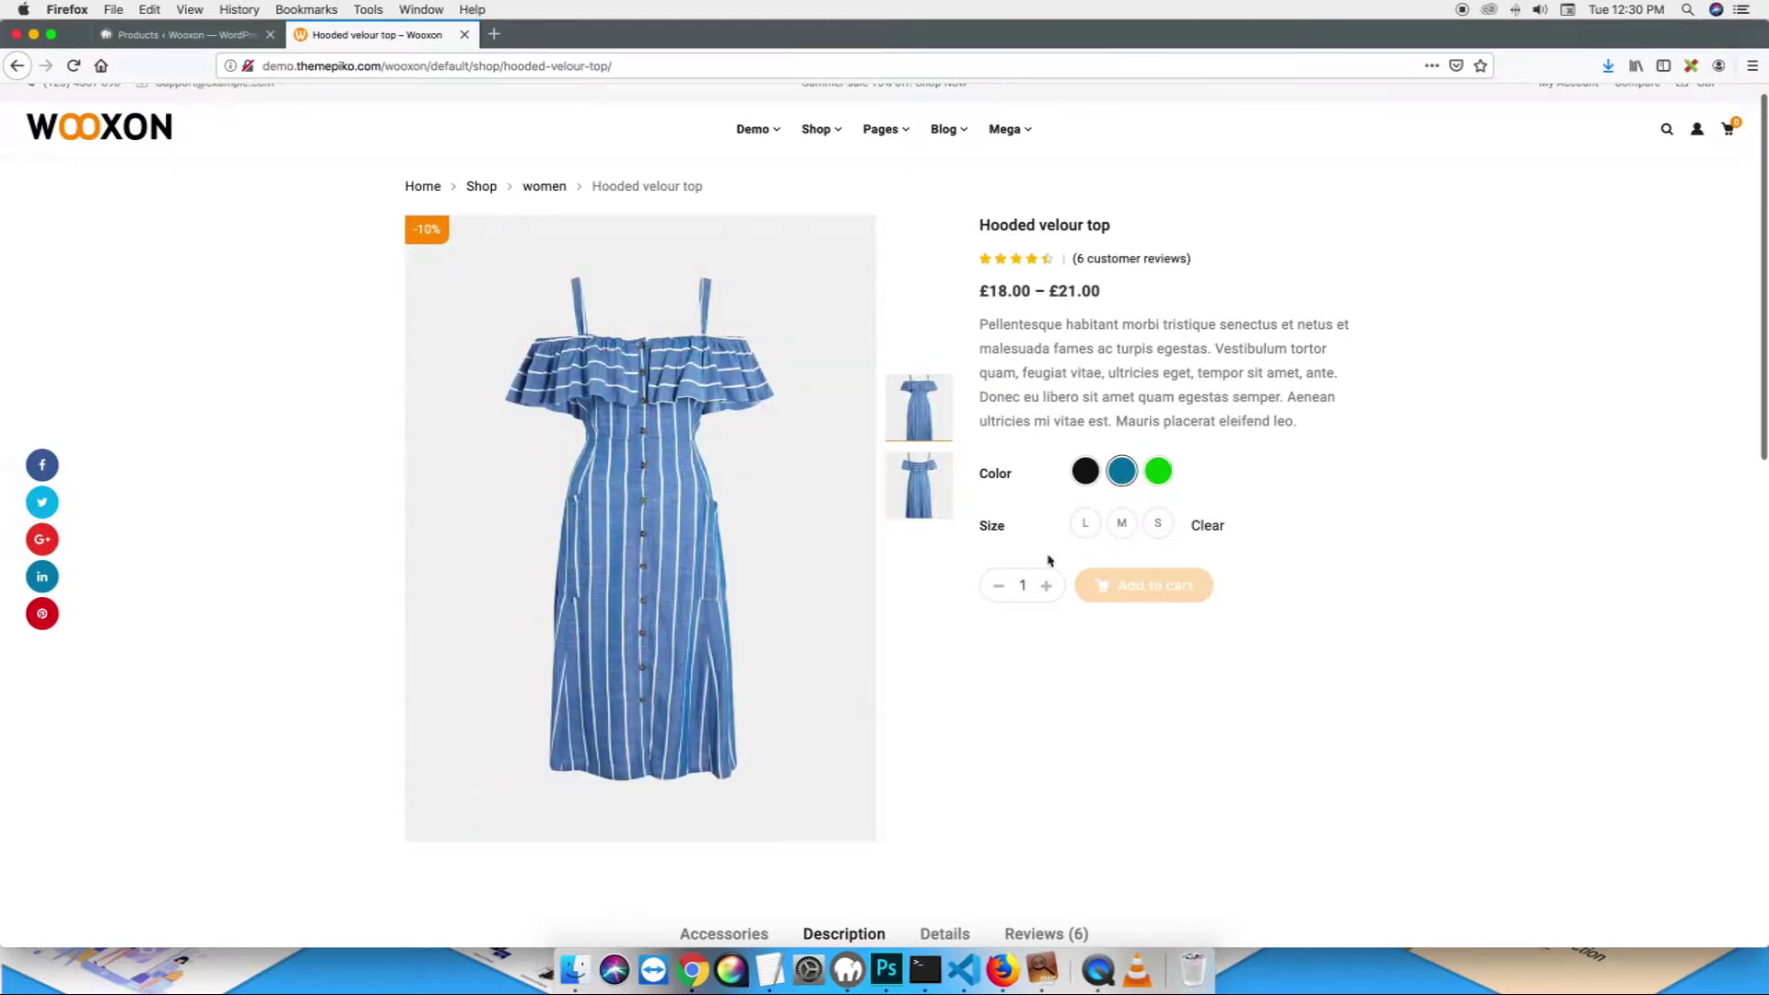
# - Compare the product images across the color swatches again, ending on blue, and view the blue variant's back and front gallery images
pyautogui.scroll(1, 1330, 502)
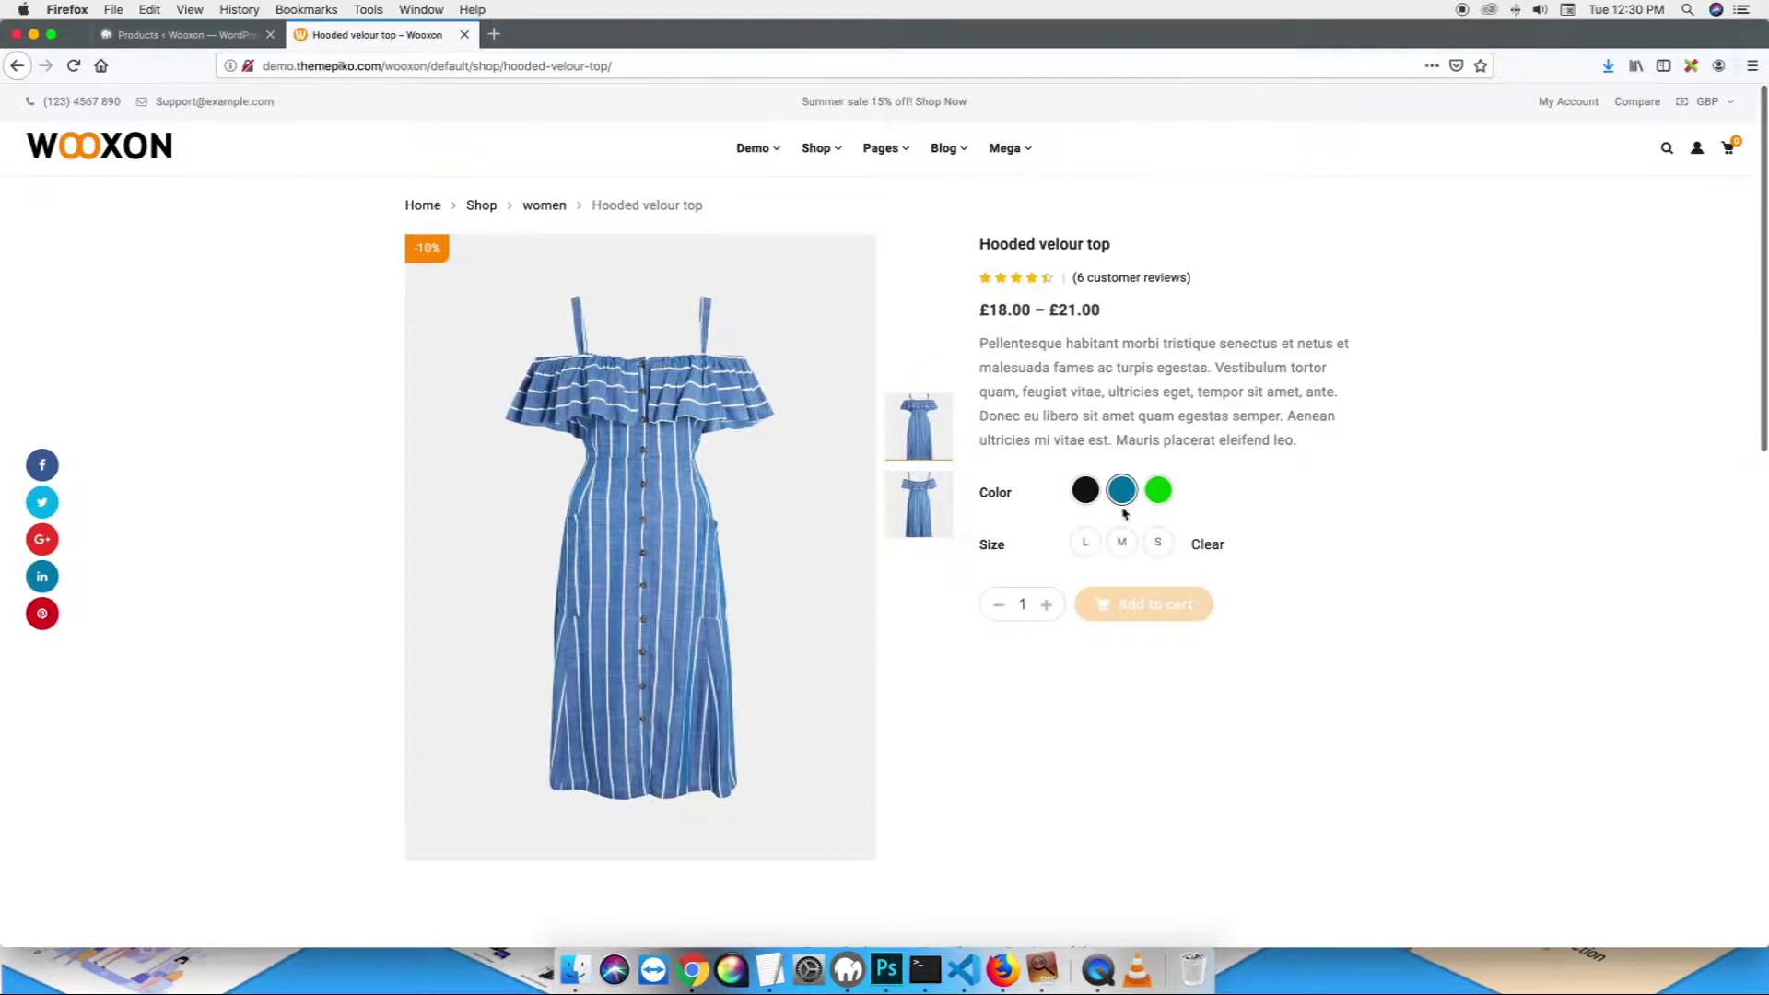
pyautogui.click(1121, 545)
pyautogui.click(1162, 491)
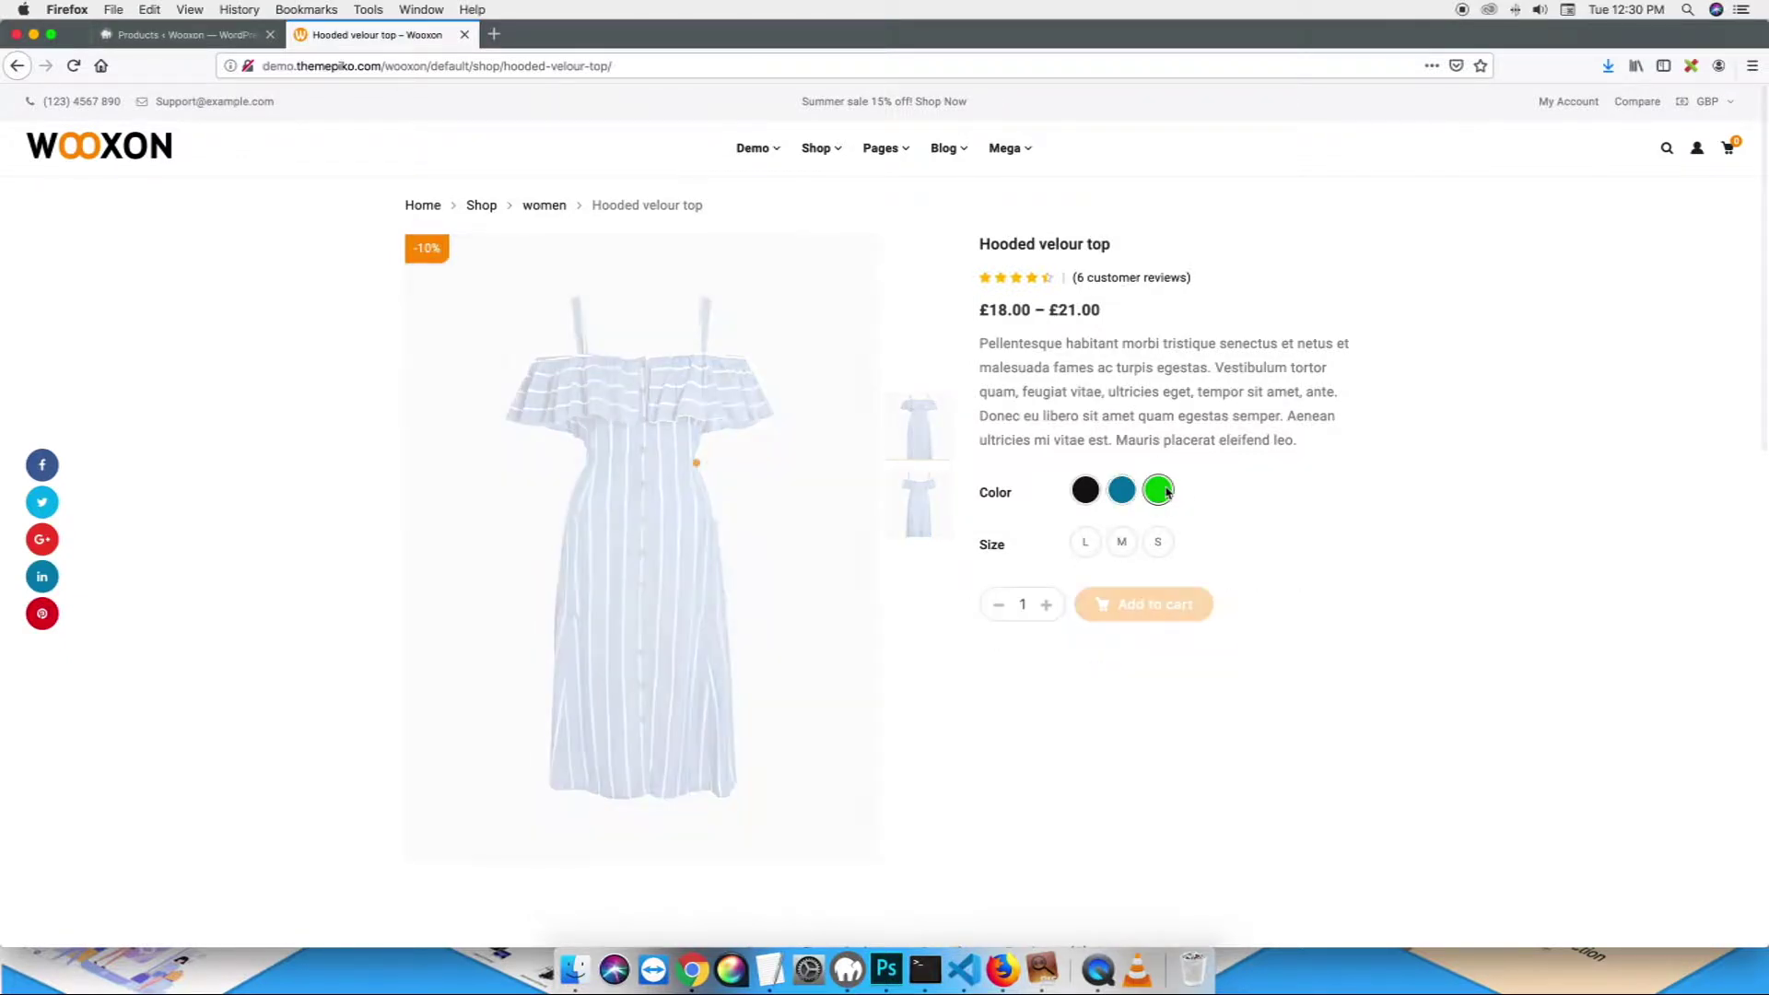
pyautogui.click(1083, 494)
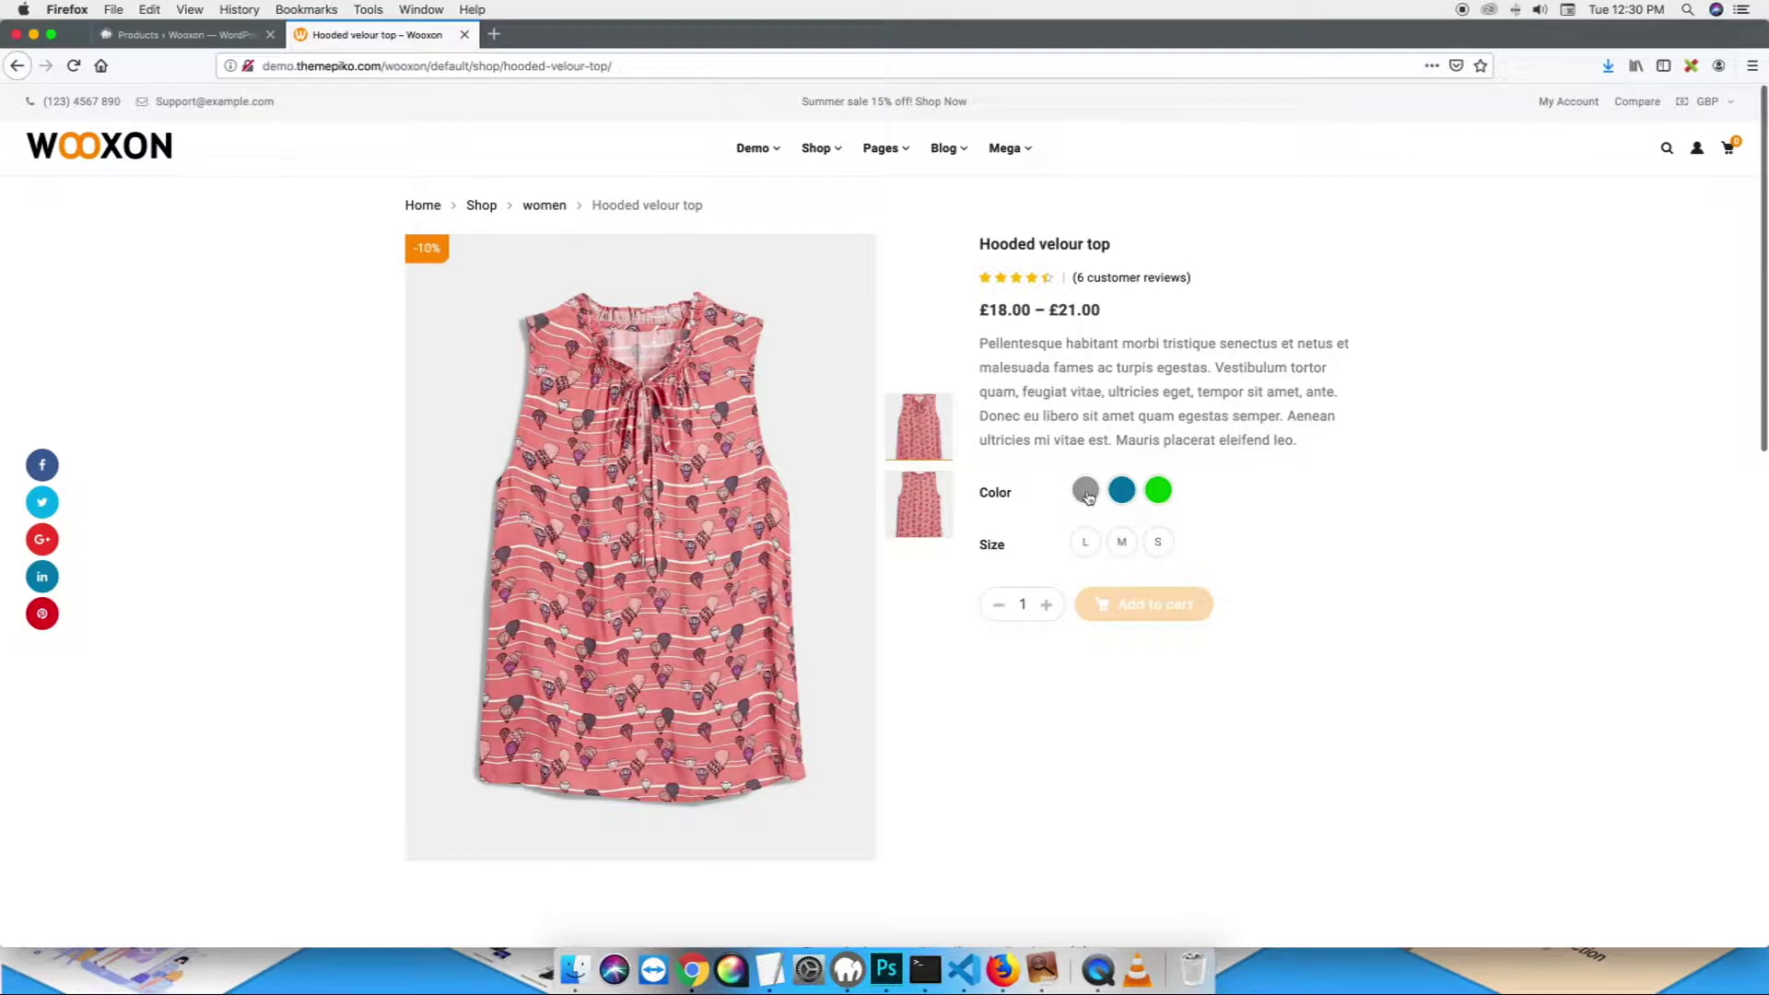
pyautogui.click(1122, 491)
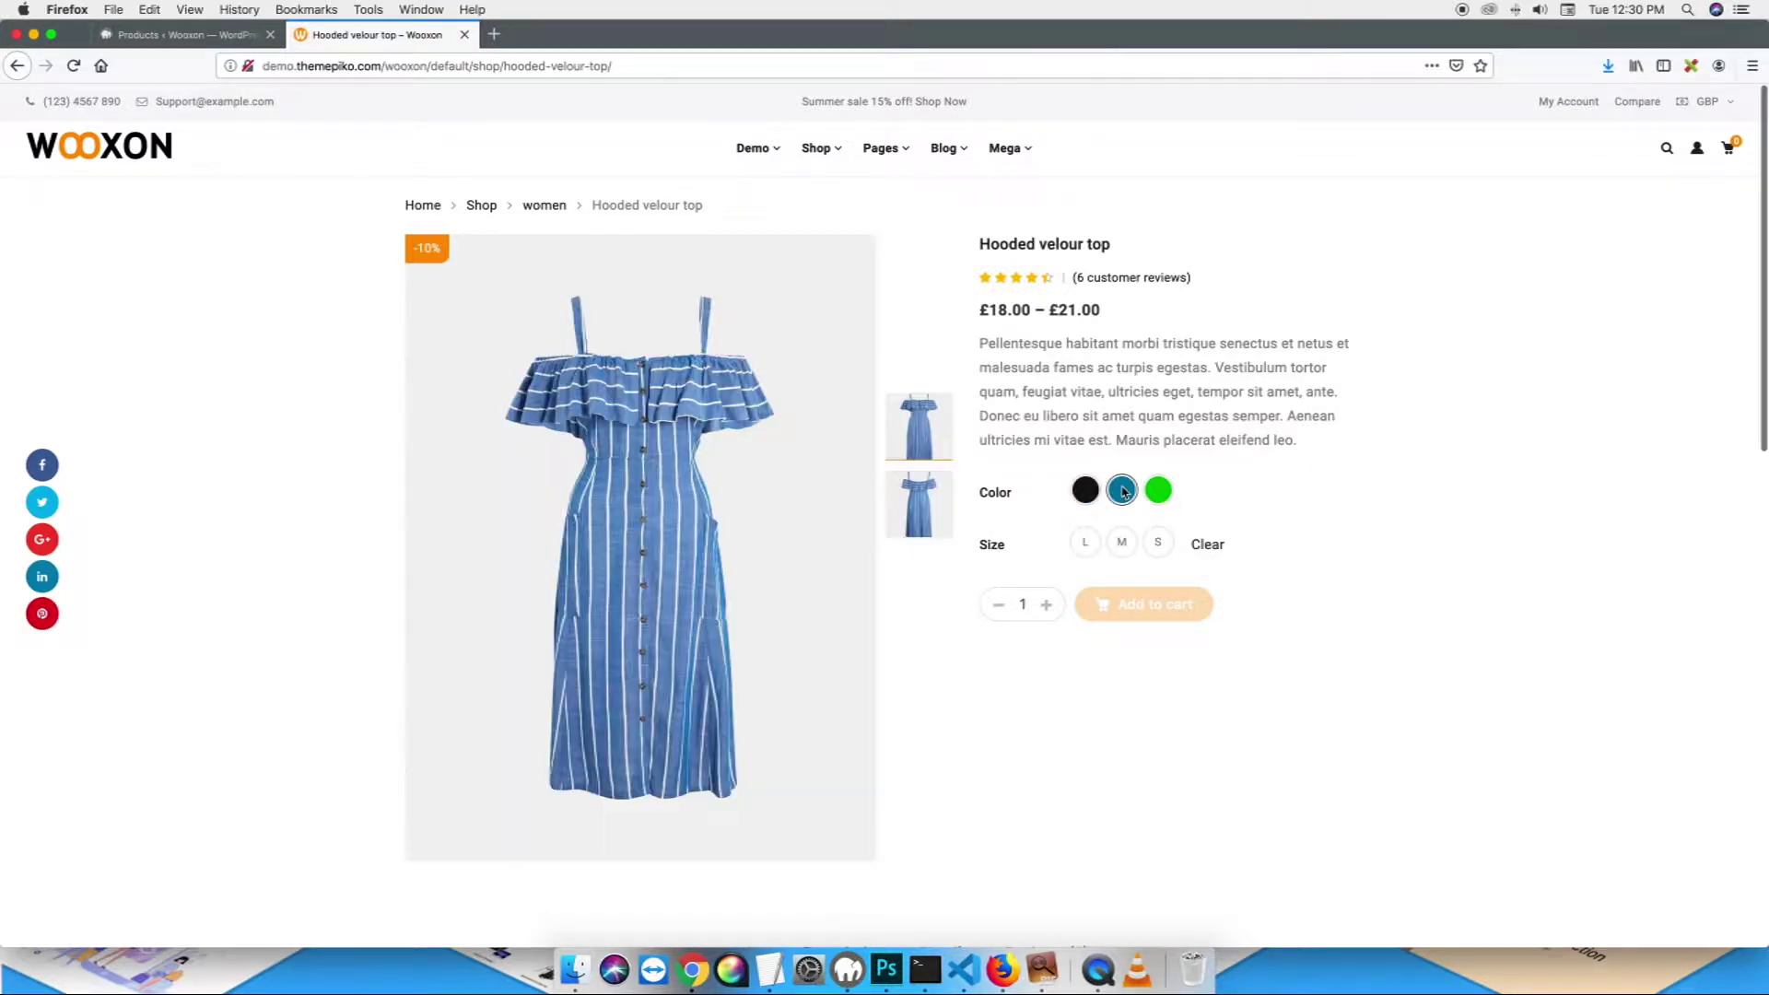
pyautogui.click(938, 507)
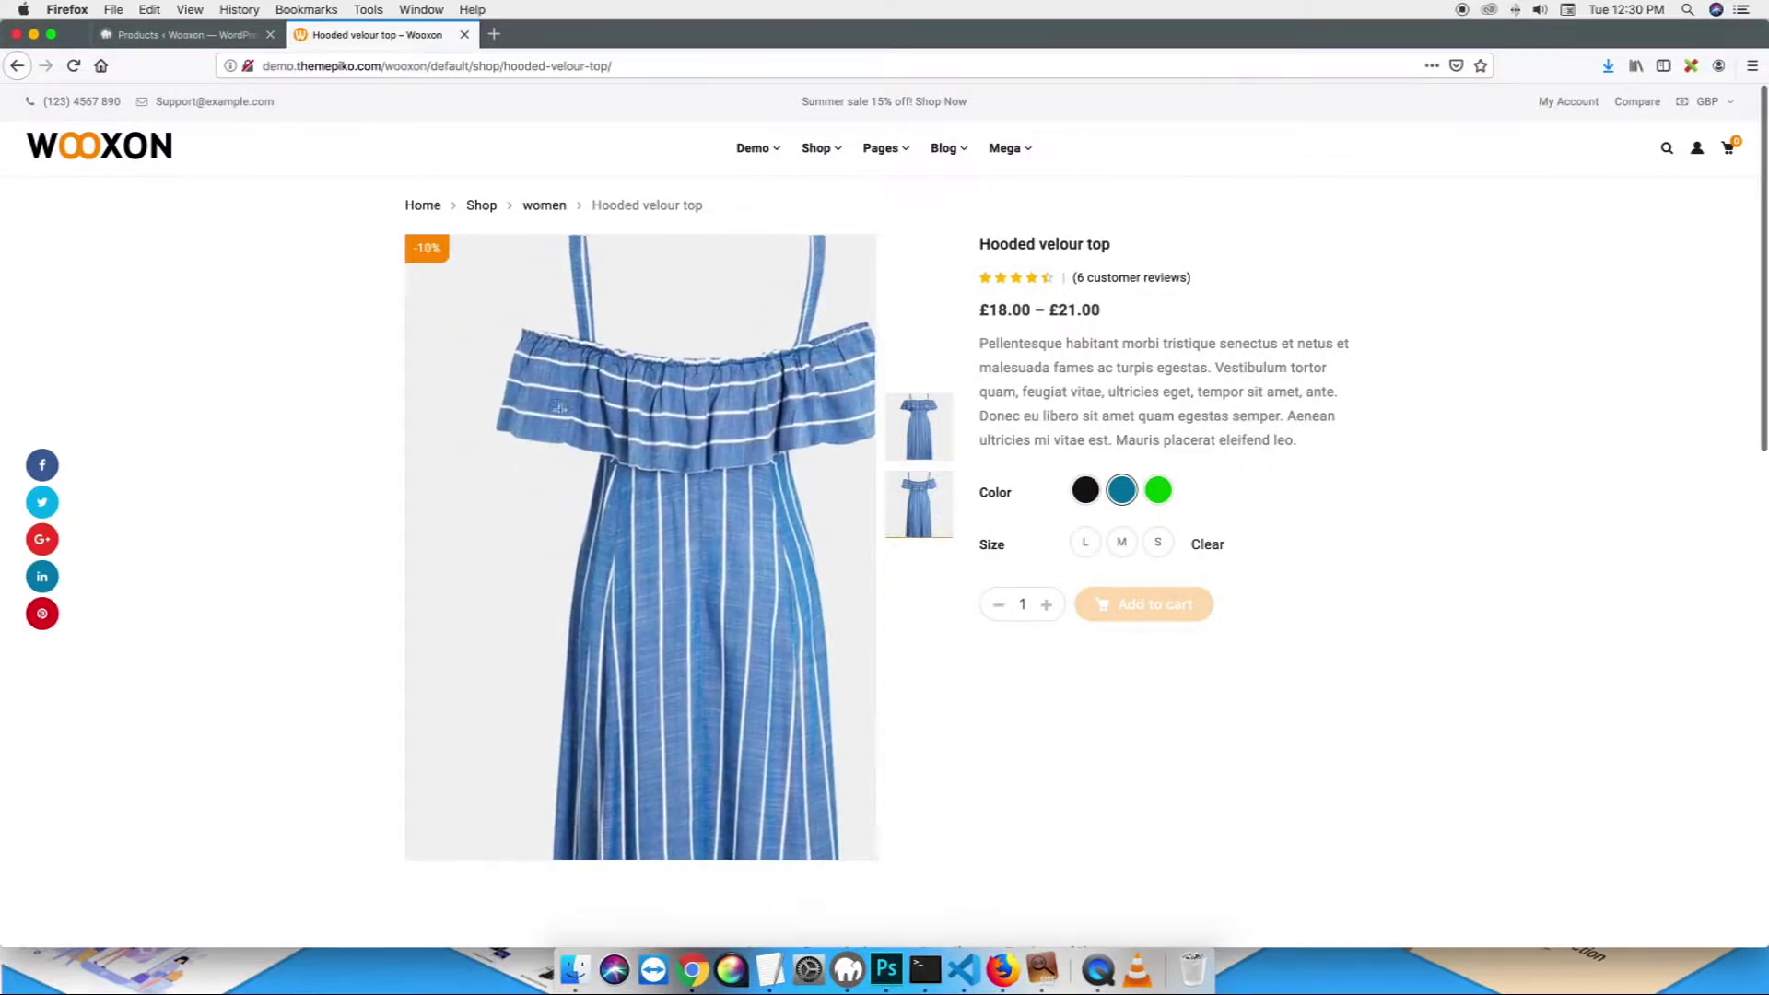
pyautogui.click(918, 427)
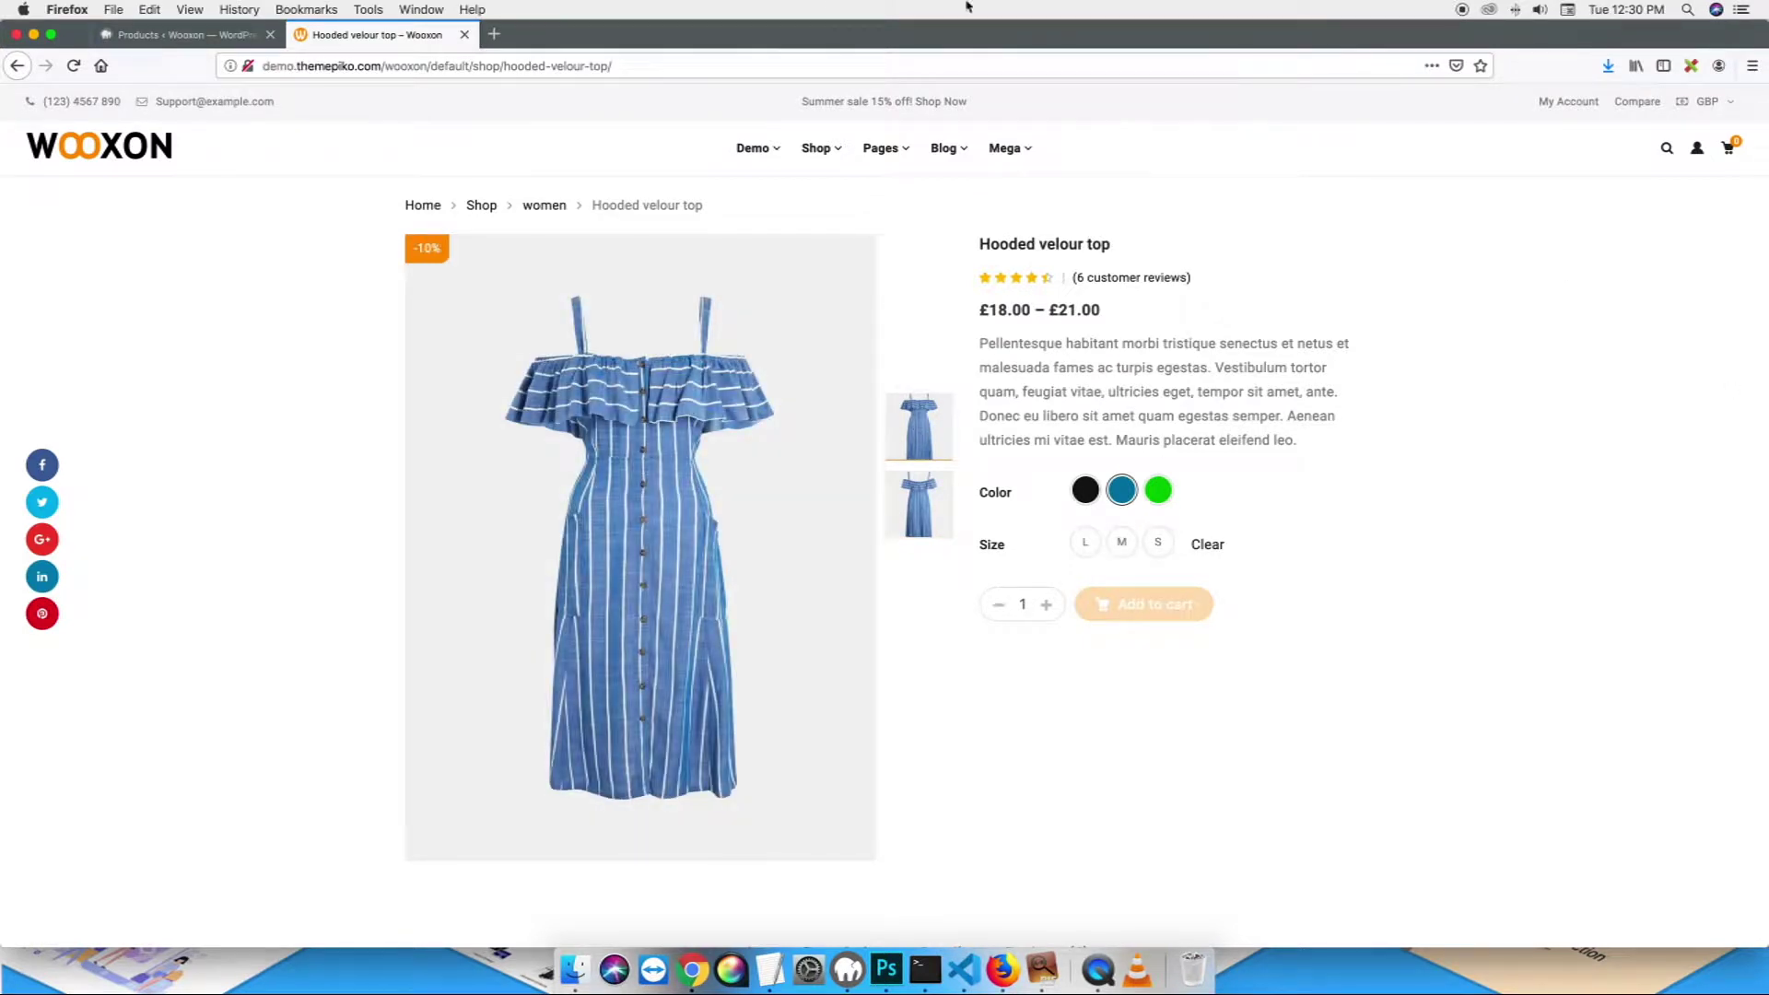
# - Return to the WordPress admin page and mark the WordPress installation item in the gg.txt checklist as Ok
pyautogui.click(144, 37)
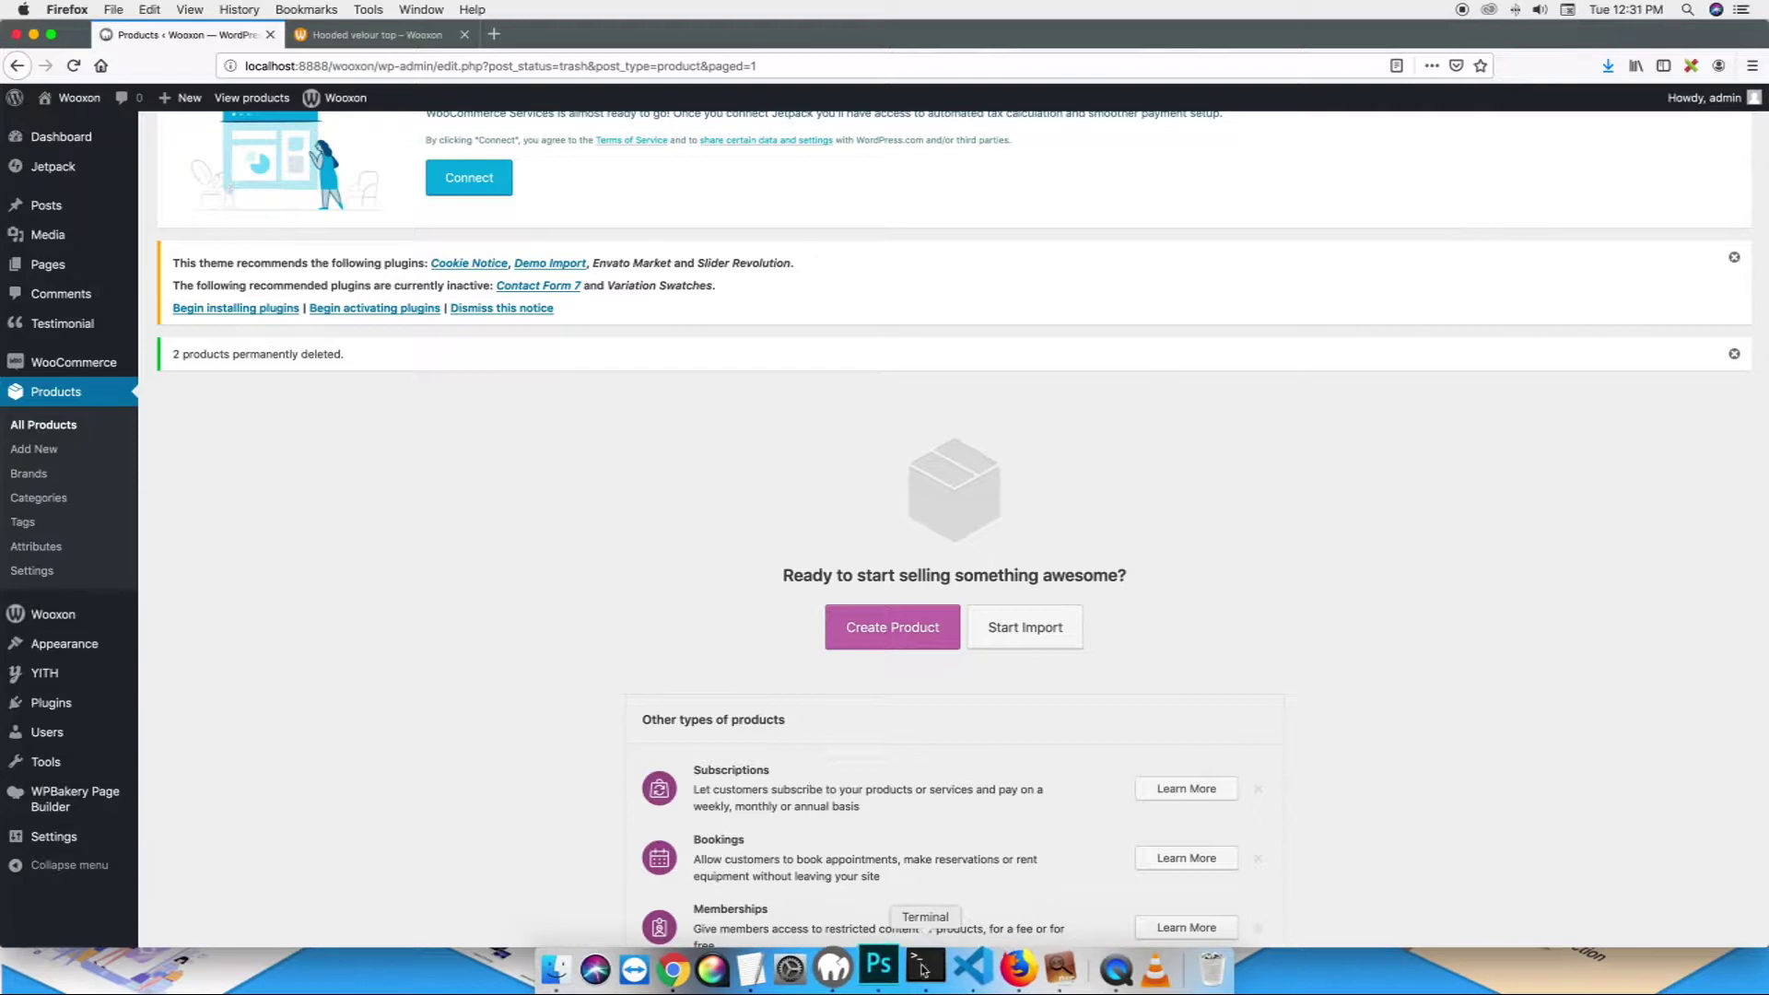
pyautogui.click(754, 969)
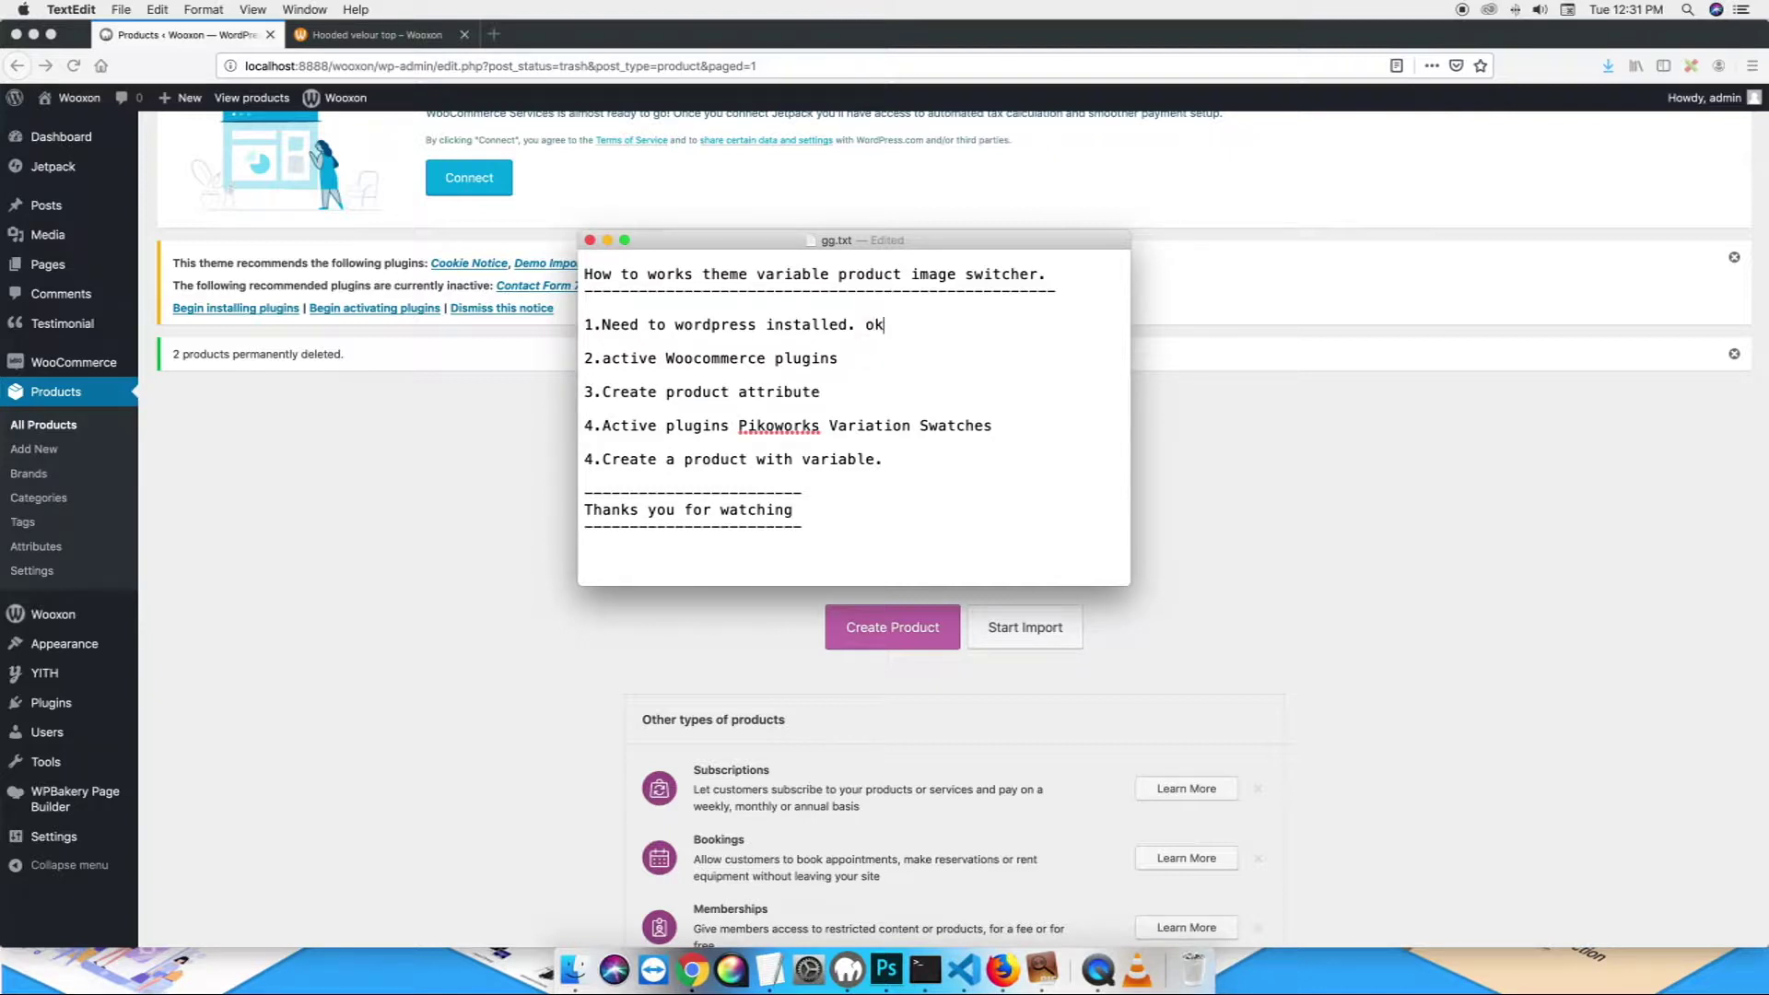
pyautogui.click(748, 359)
# - Check the WooCommerce entry in the installed plugins list and mark the WooCommerce item in the gg.txt checklist as ok
pyautogui.moveTo(850, 358); pyautogui.dragTo(581, 359)
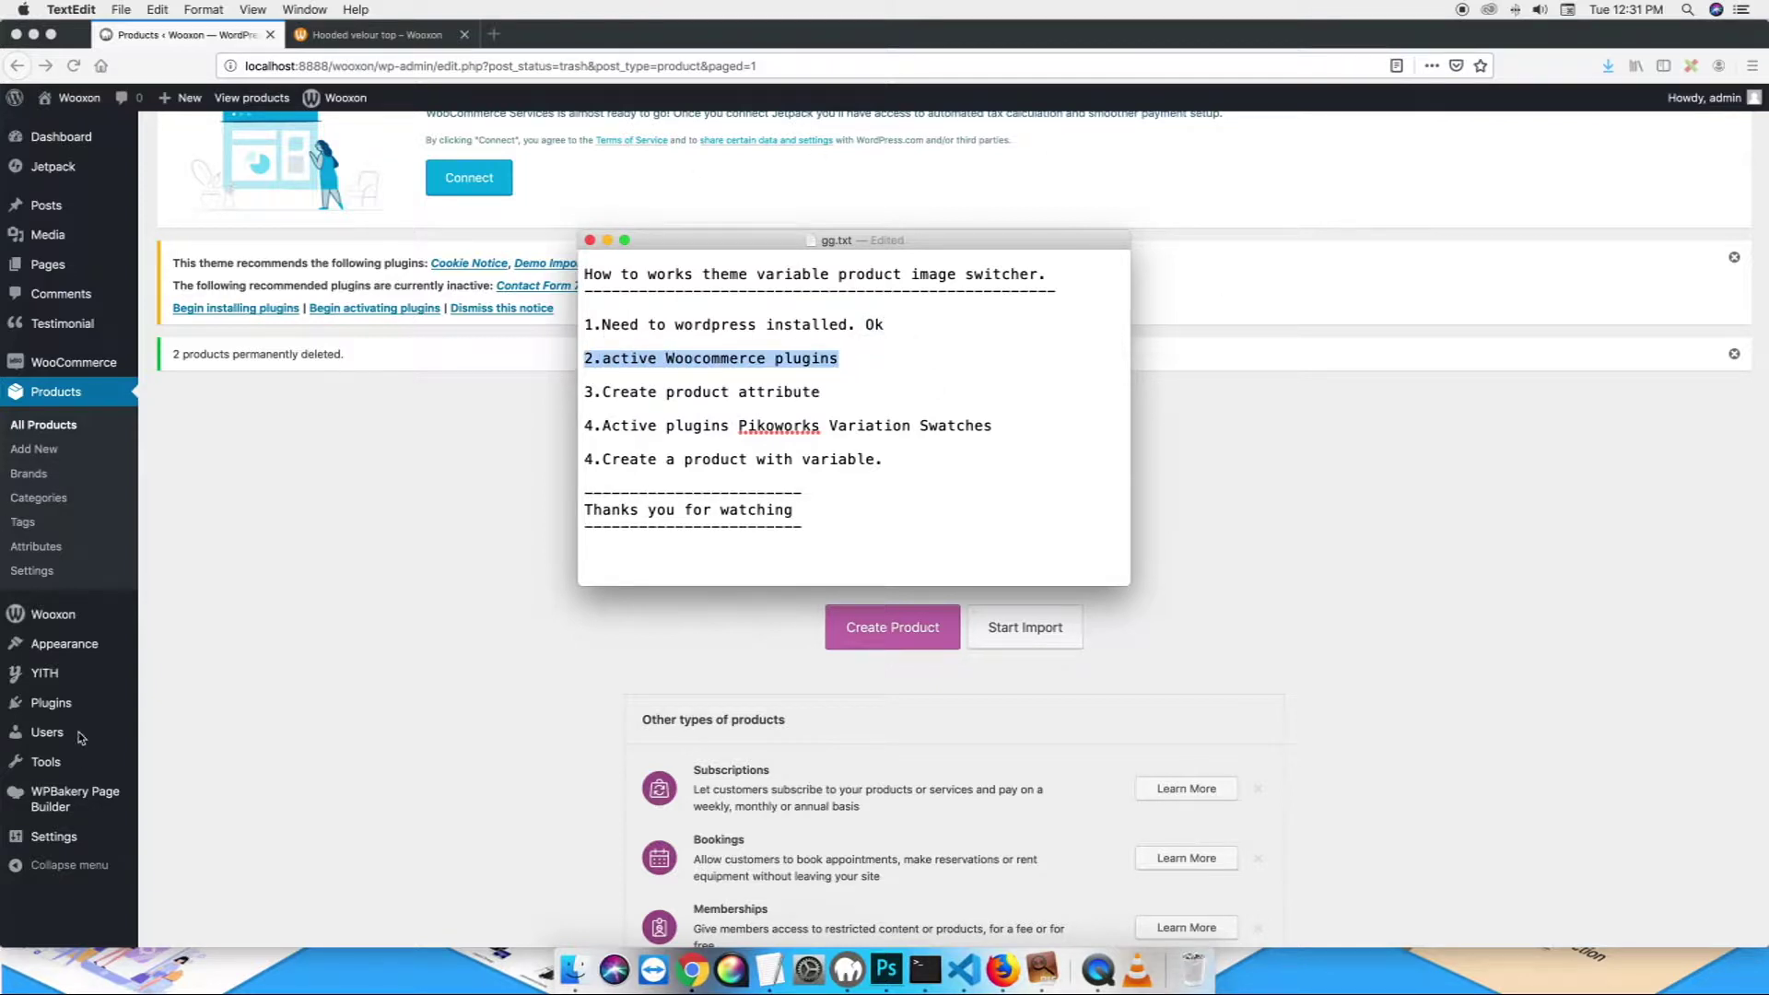
pyautogui.click(58, 710)
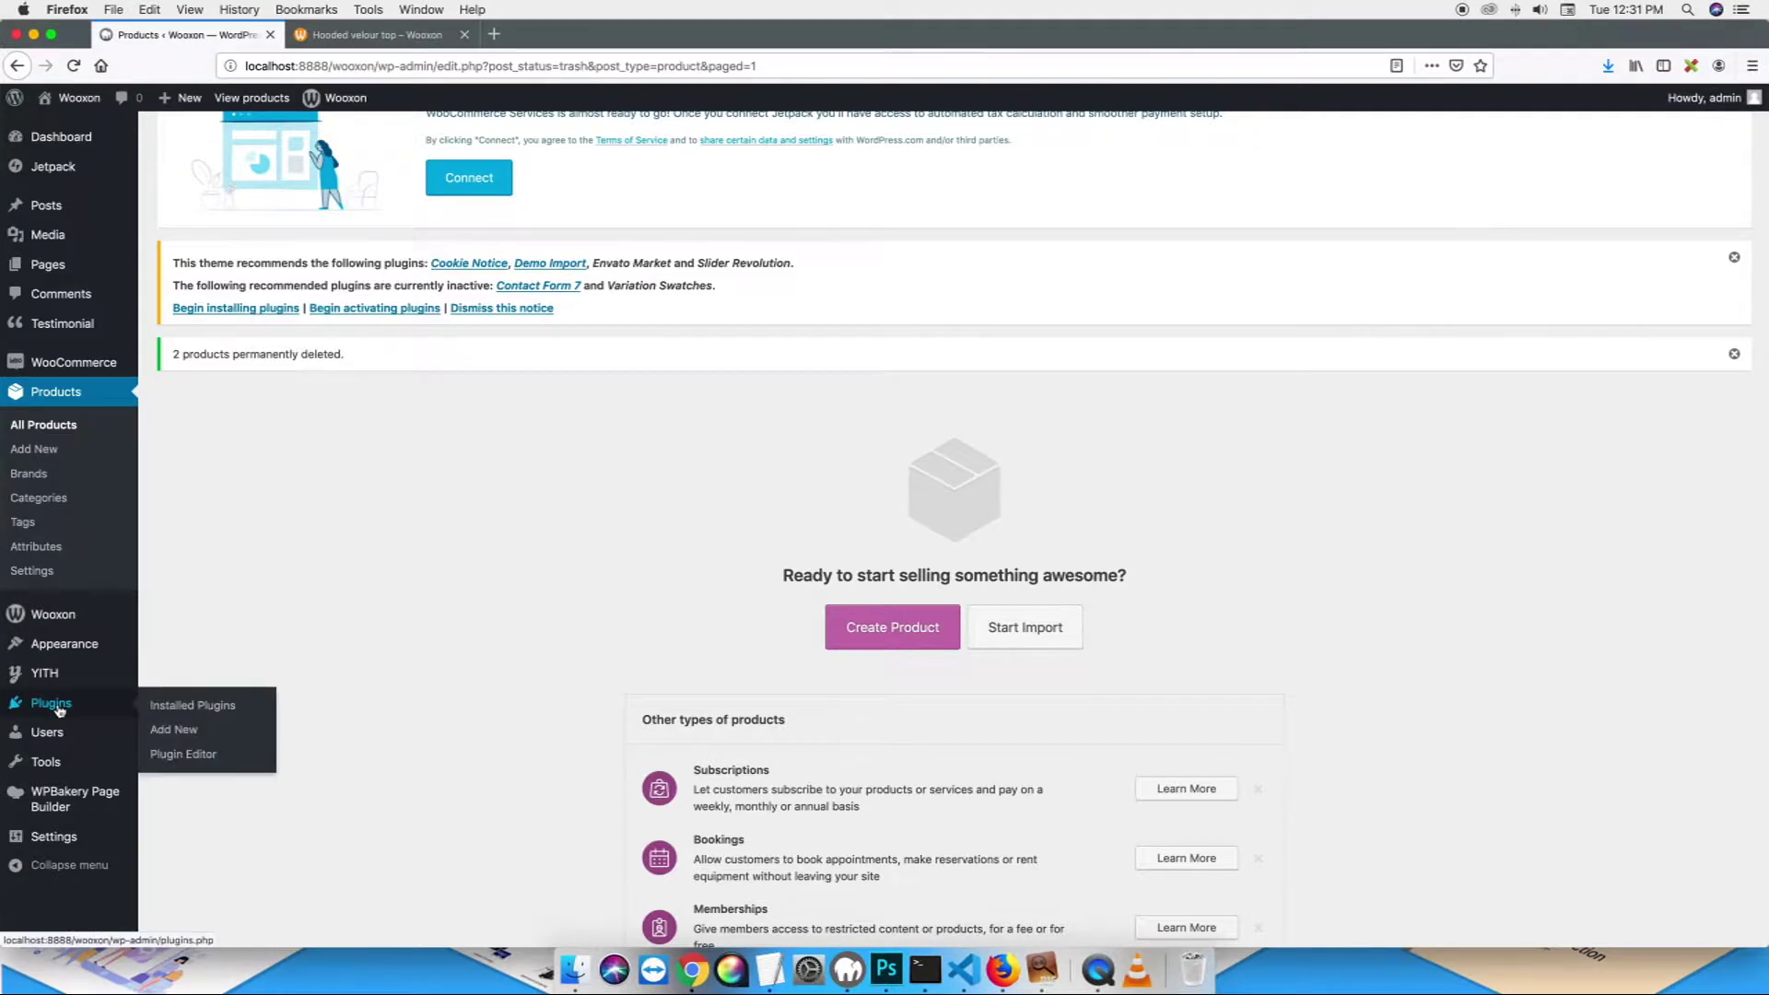
pyautogui.scroll(-10, 374, 634)
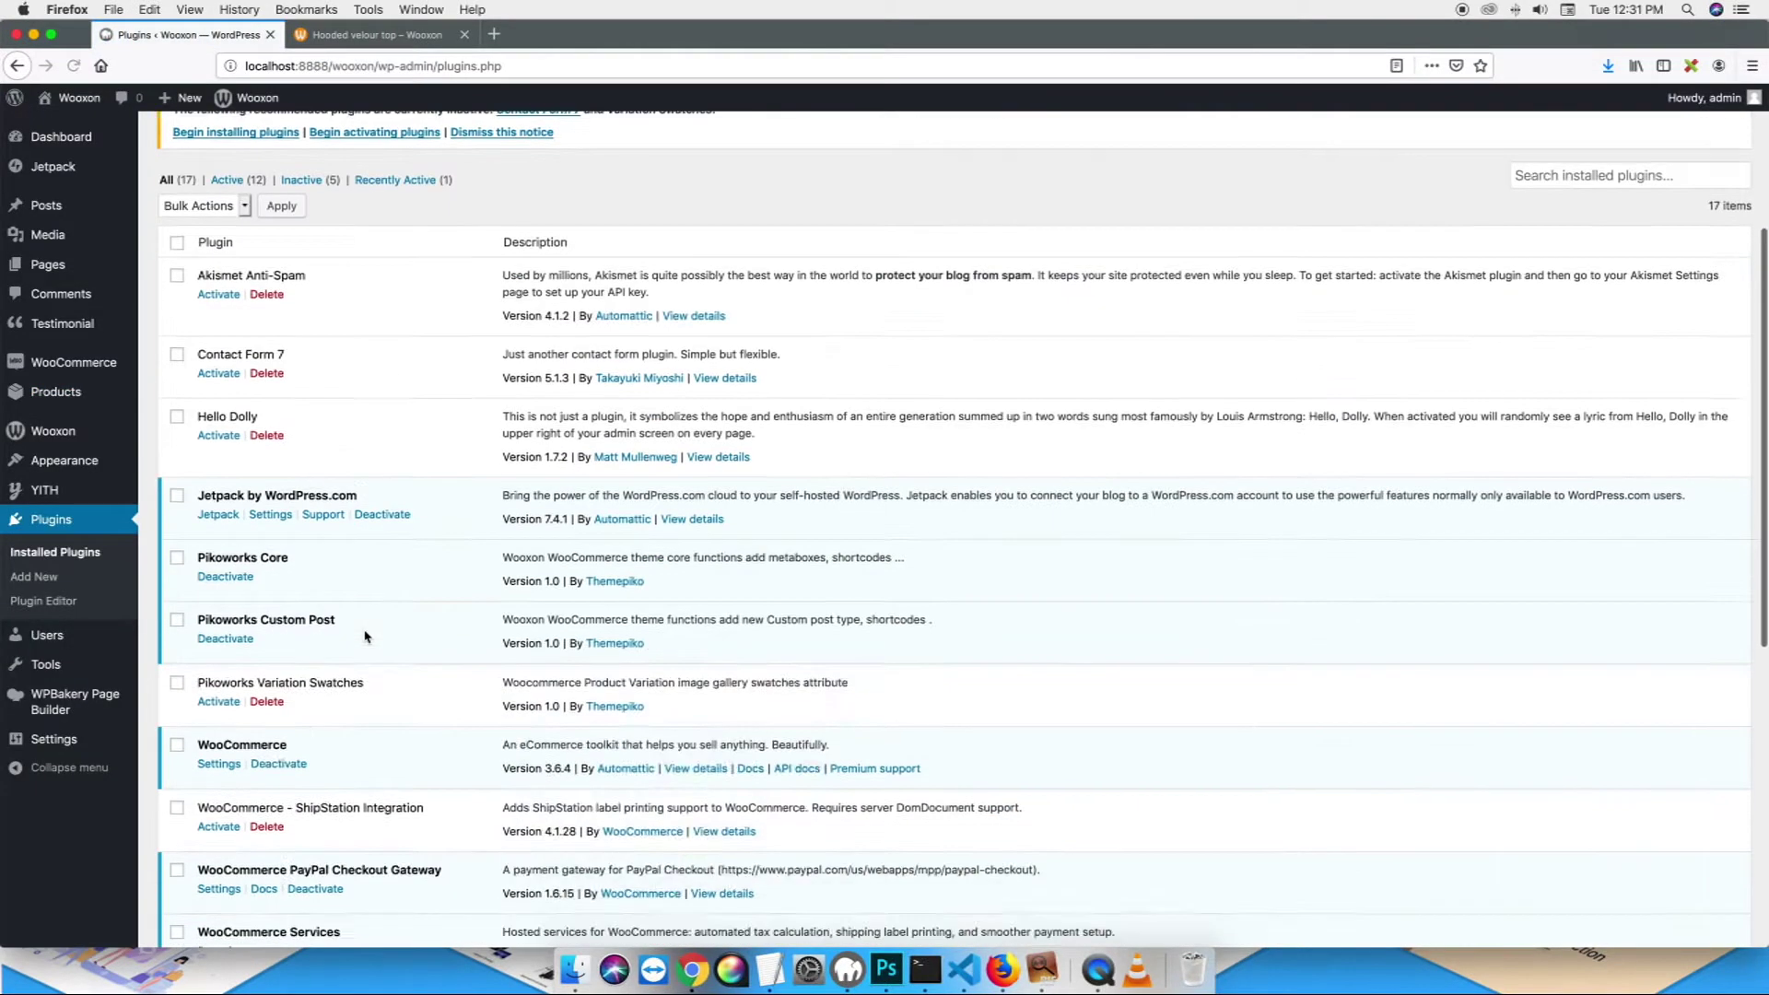
pyautogui.scroll(-1, 366, 636)
pyautogui.moveTo(291, 334); pyautogui.dragTo(184, 334)
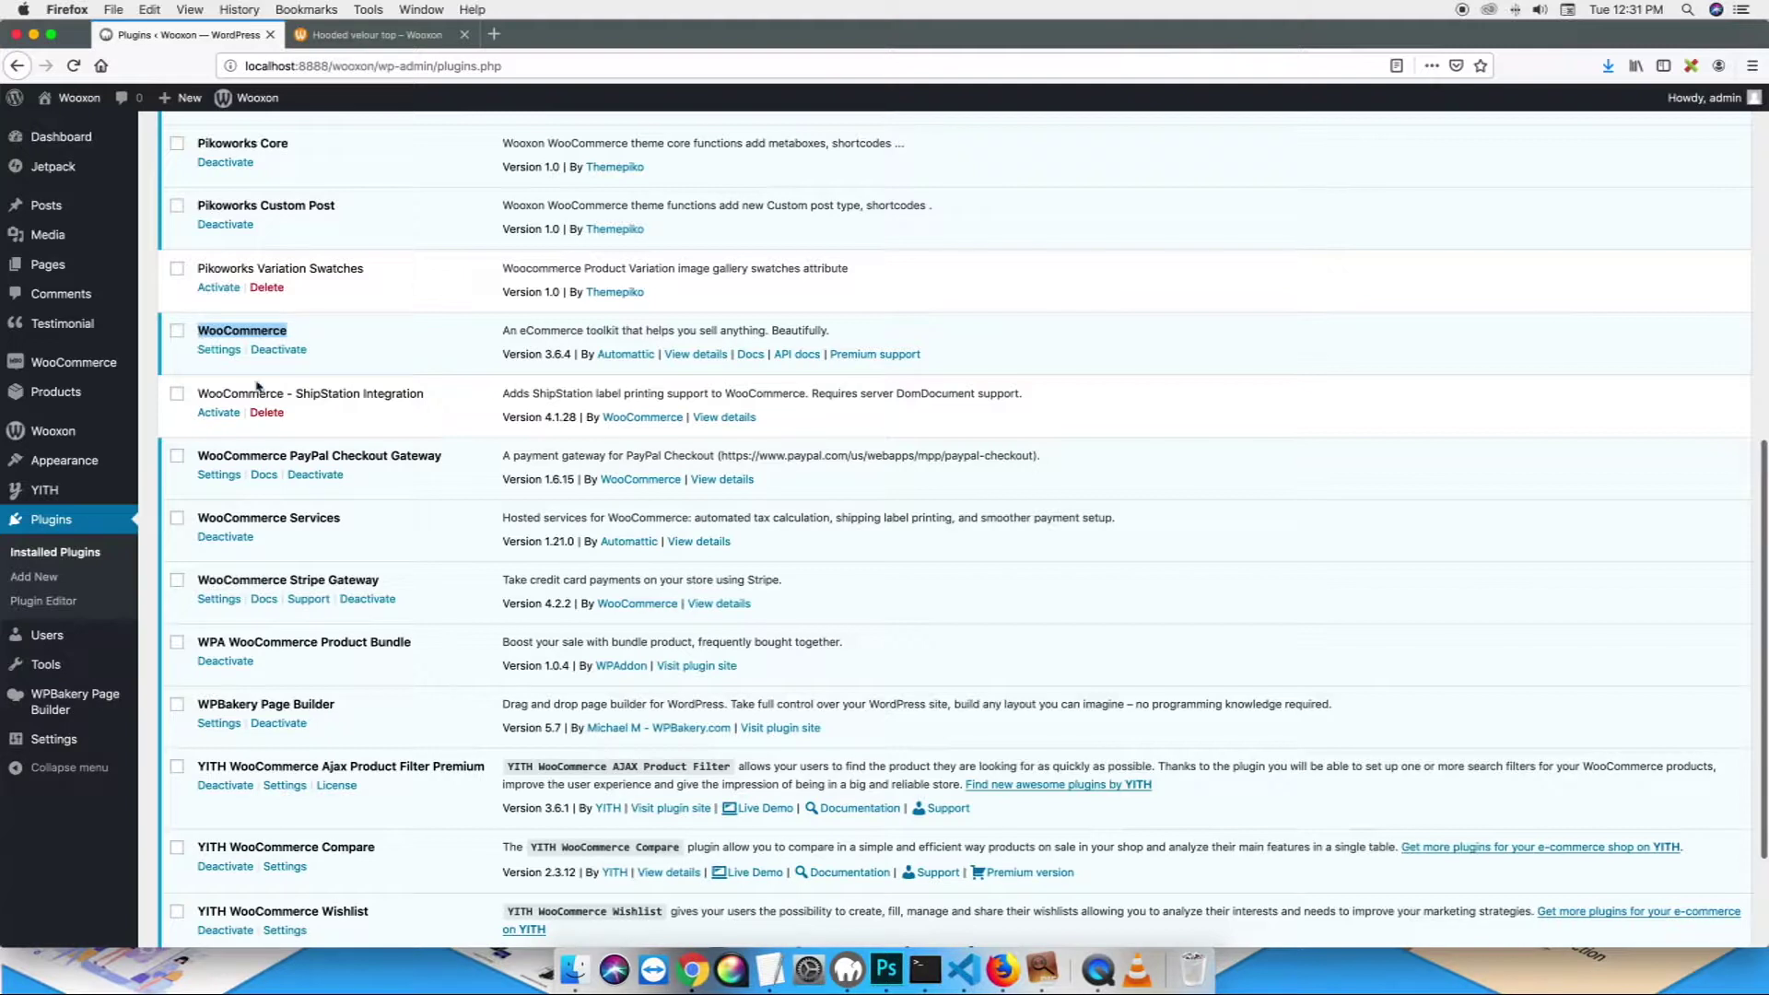
pyautogui.click(770, 968)
pyautogui.click(881, 364)
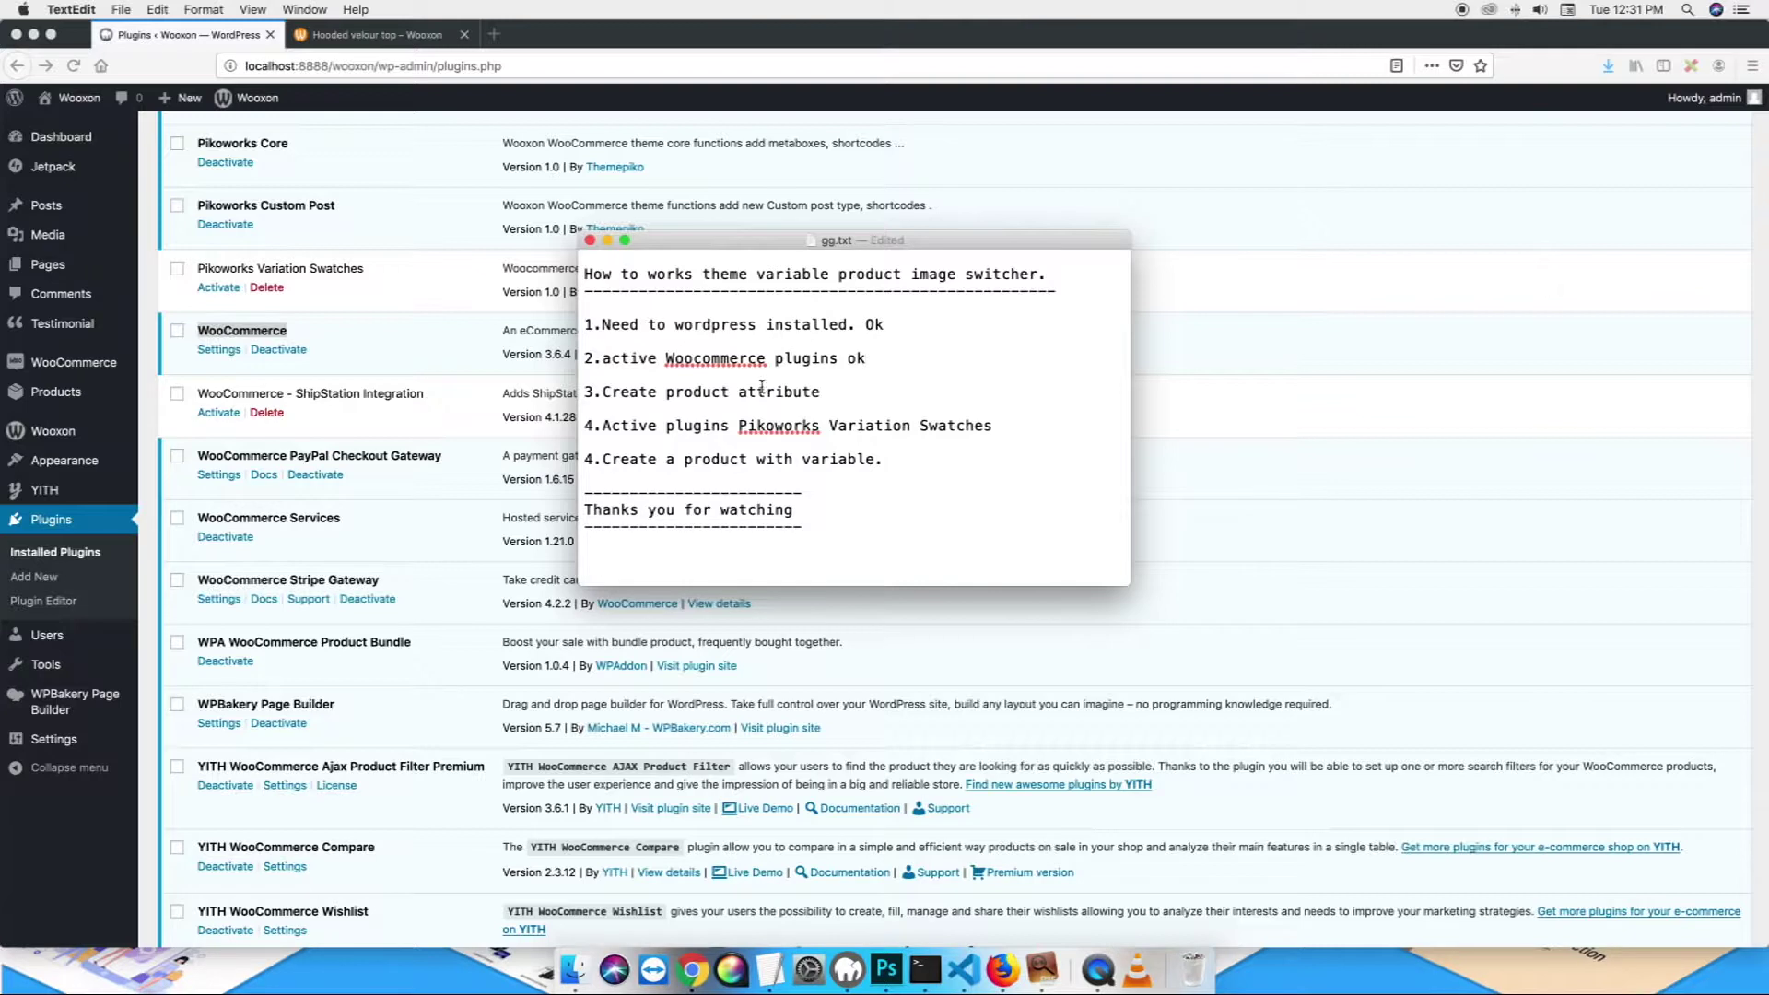
# - Add a WooCommerce product attribute named Color with archives enabled
pyautogui.moveTo(827, 391); pyautogui.dragTo(576, 391)
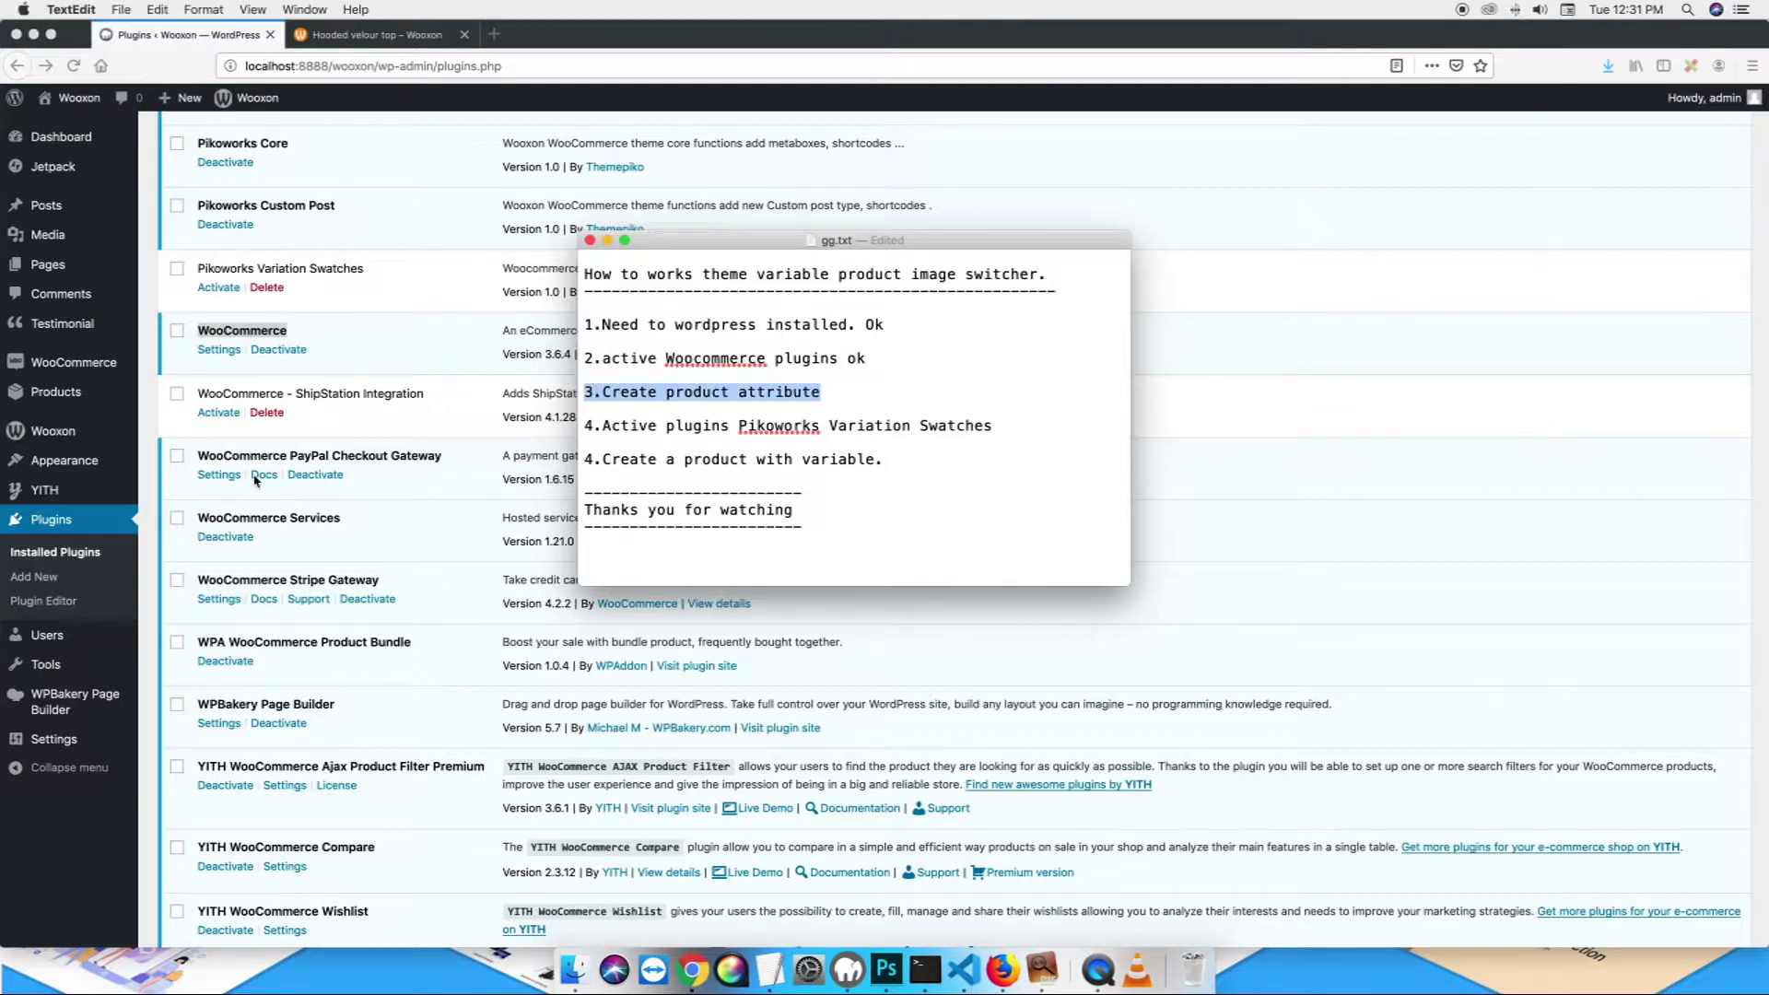
pyautogui.click(49, 890)
pyautogui.moveTo(55, 392)
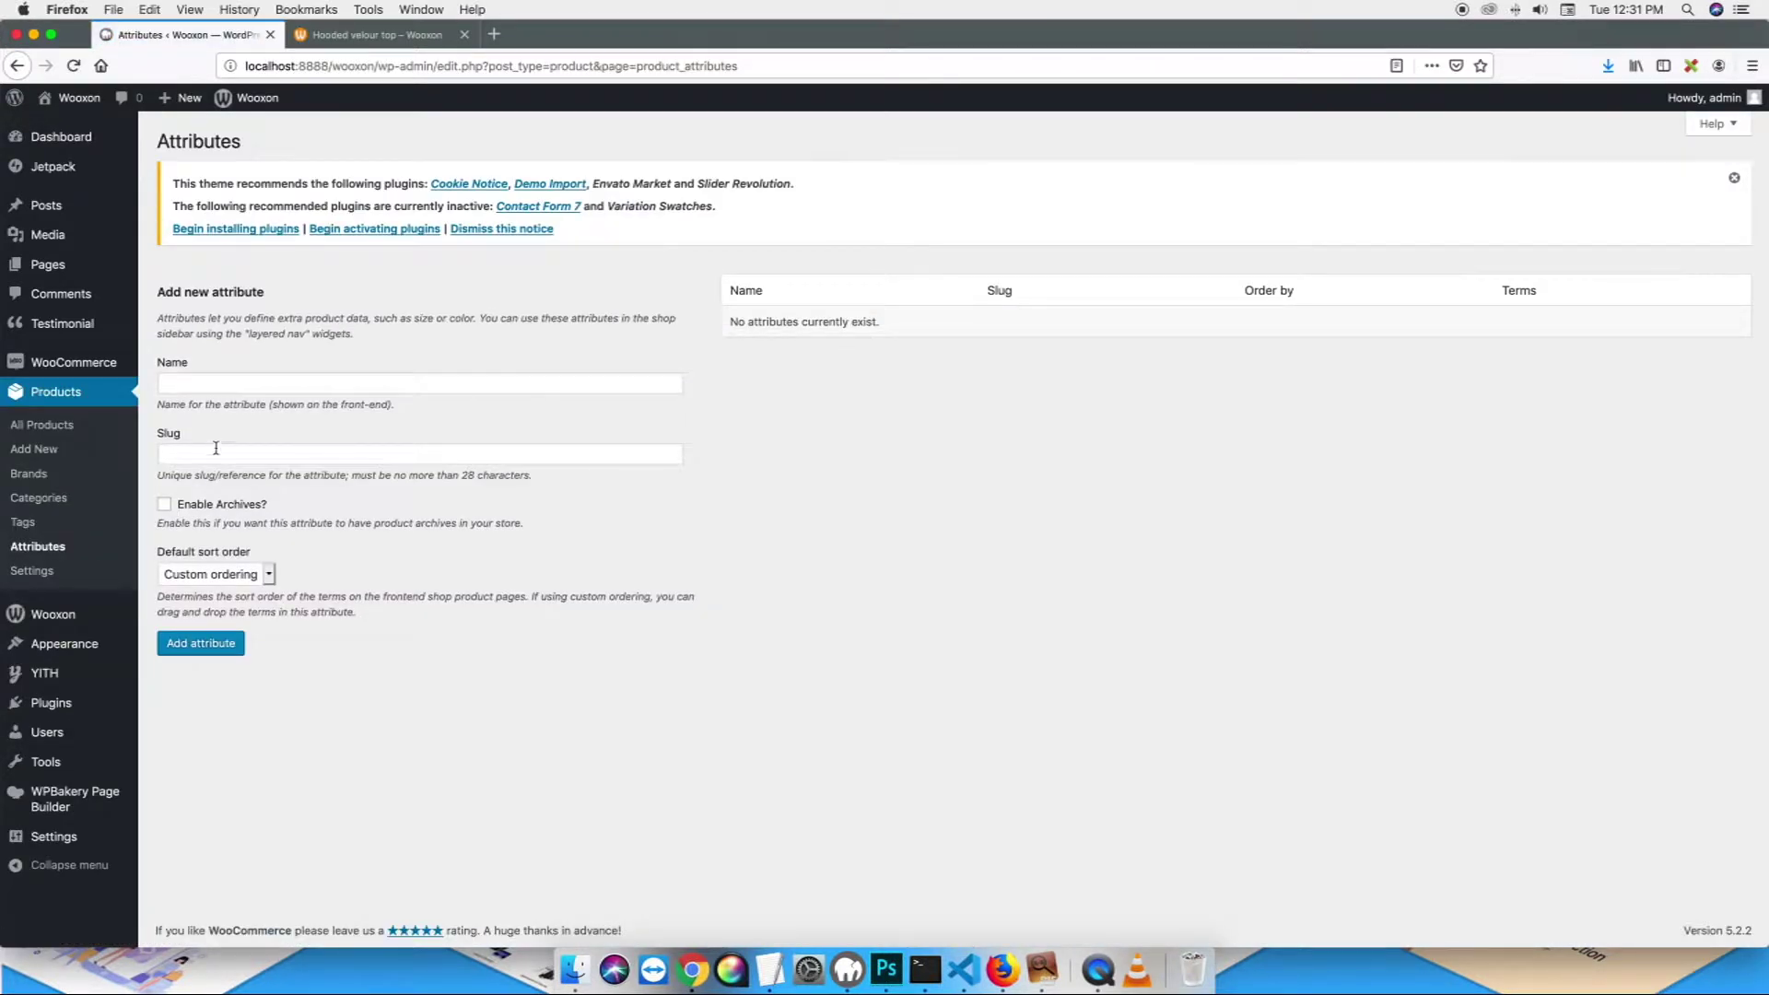
pyautogui.click(236, 391)
pyautogui.click(237, 390)
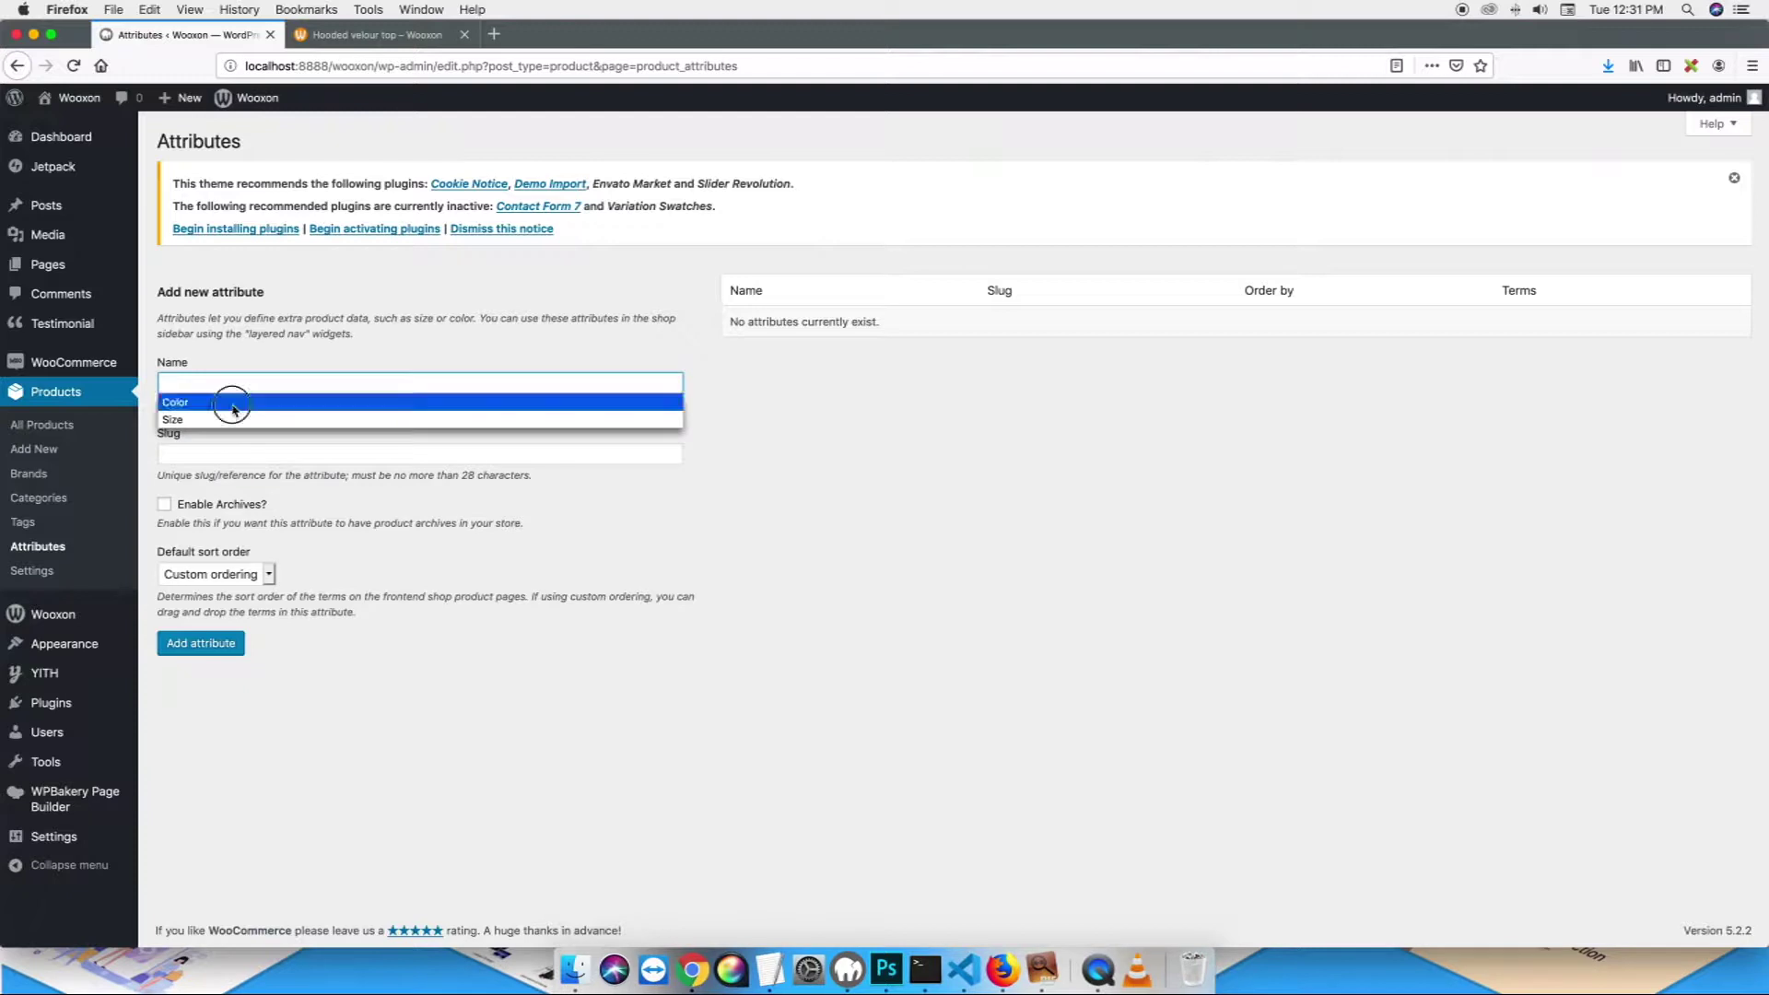
pyautogui.click(234, 403)
pyautogui.click(166, 505)
pyautogui.click(185, 649)
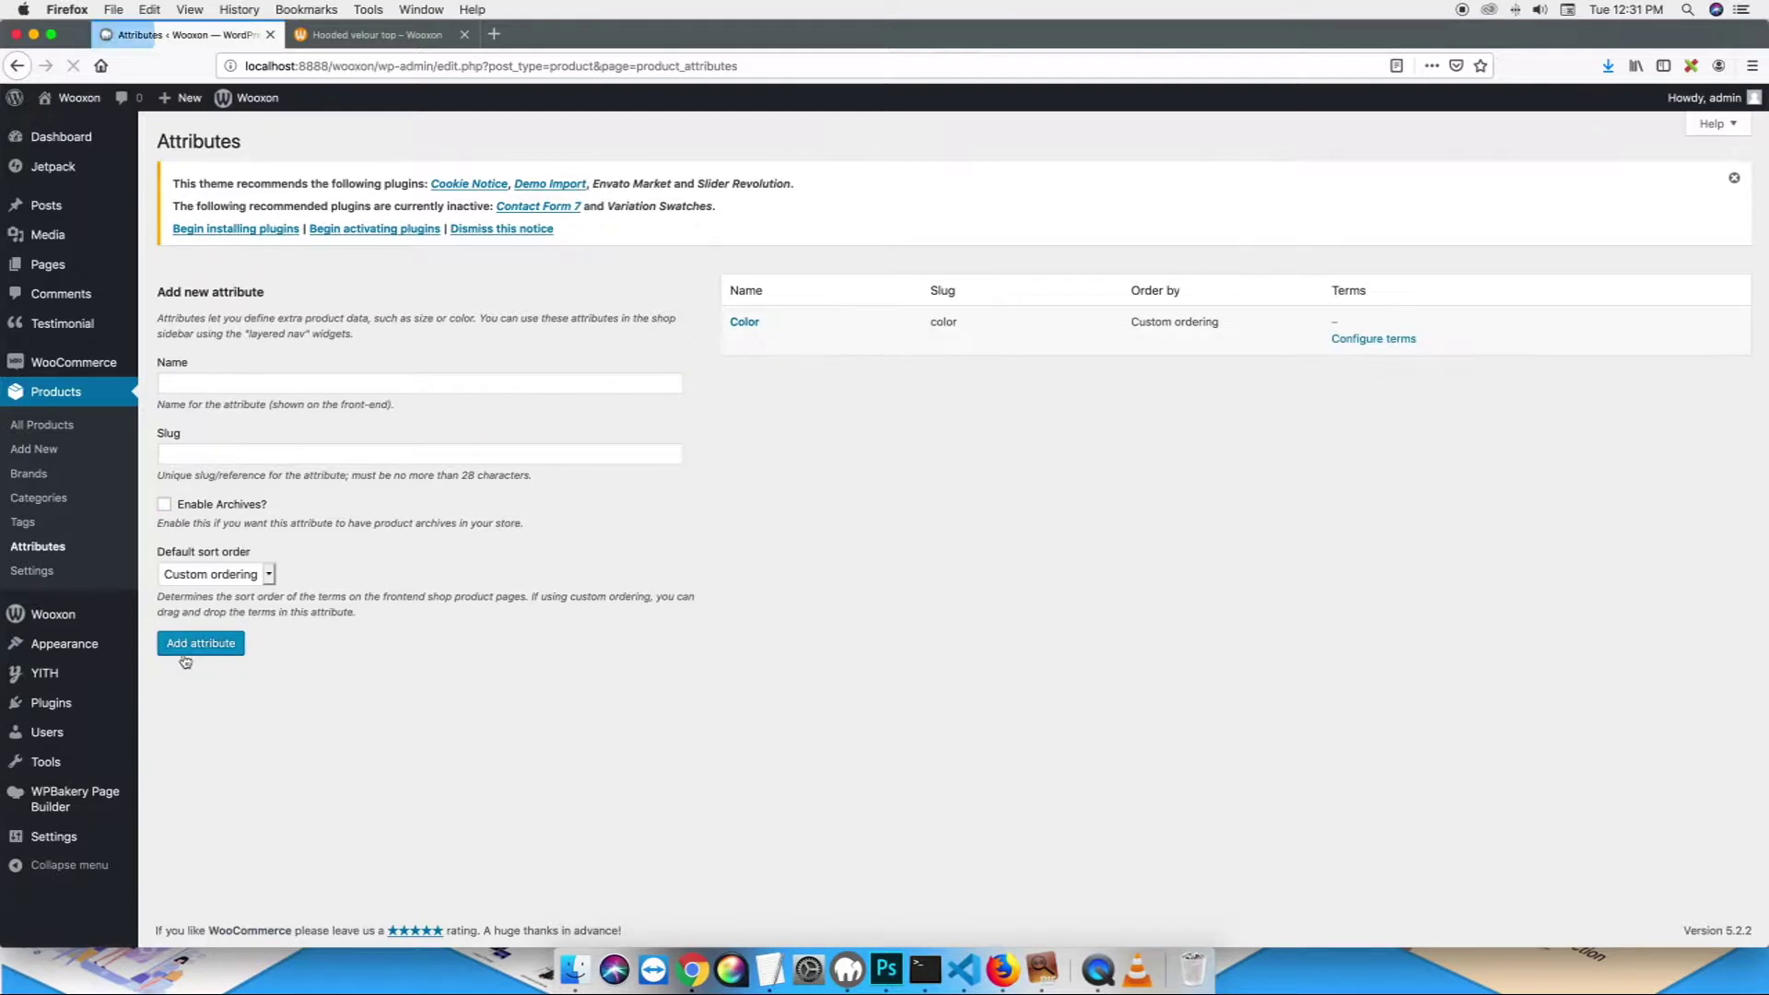
# - Open the terms of the Color attribute and add the term black
pyautogui.click(1364, 341)
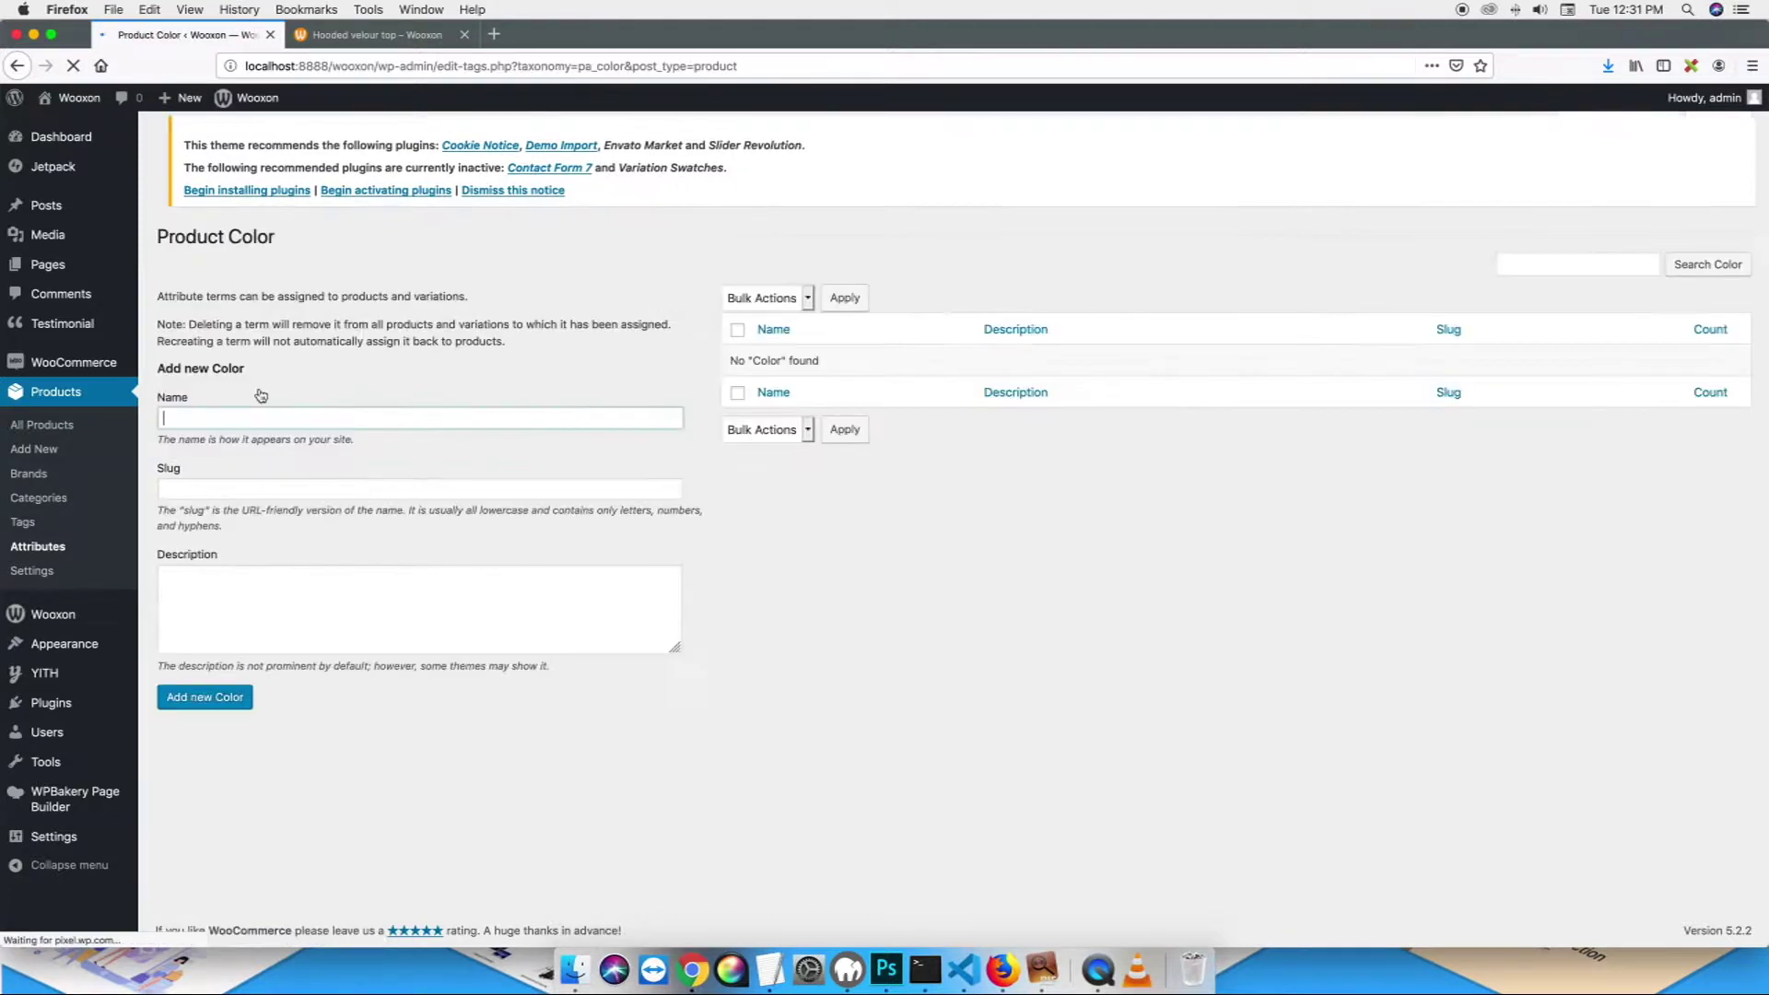
pyautogui.click(255, 426)
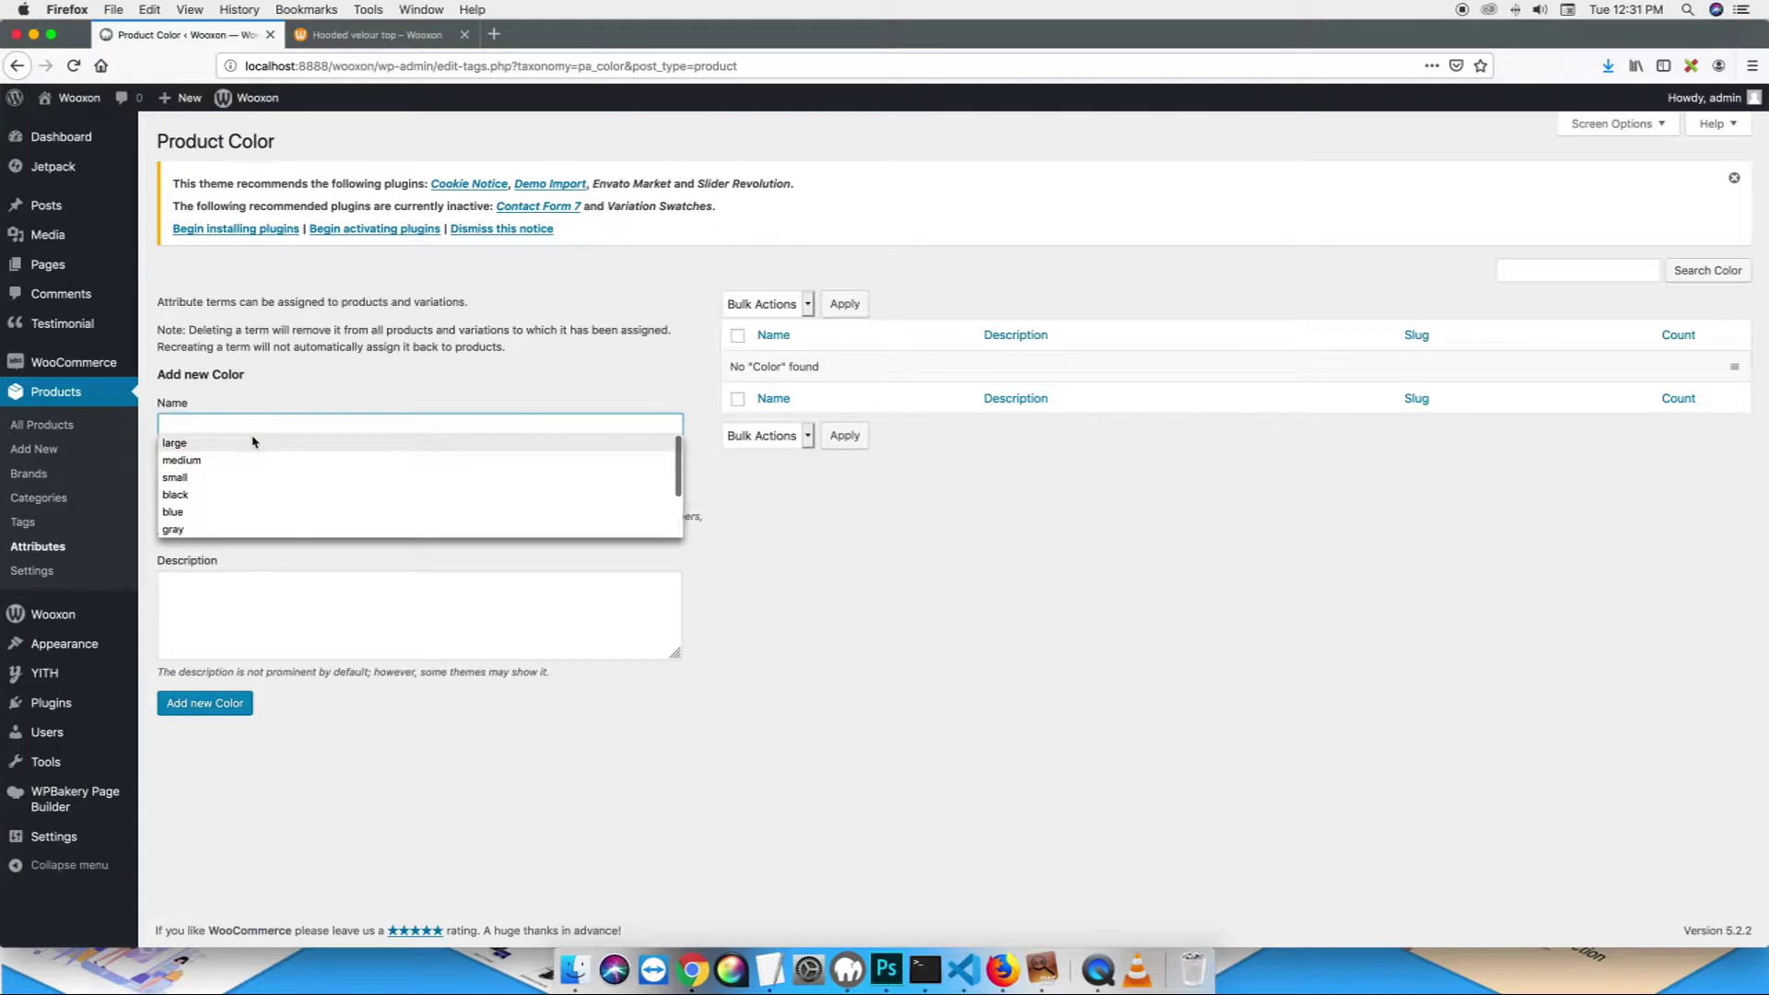
pyautogui.click(227, 501)
pyautogui.click(193, 705)
# - Add the term blue to the Color attribute
pyautogui.click(265, 430)
pyautogui.click(265, 430)
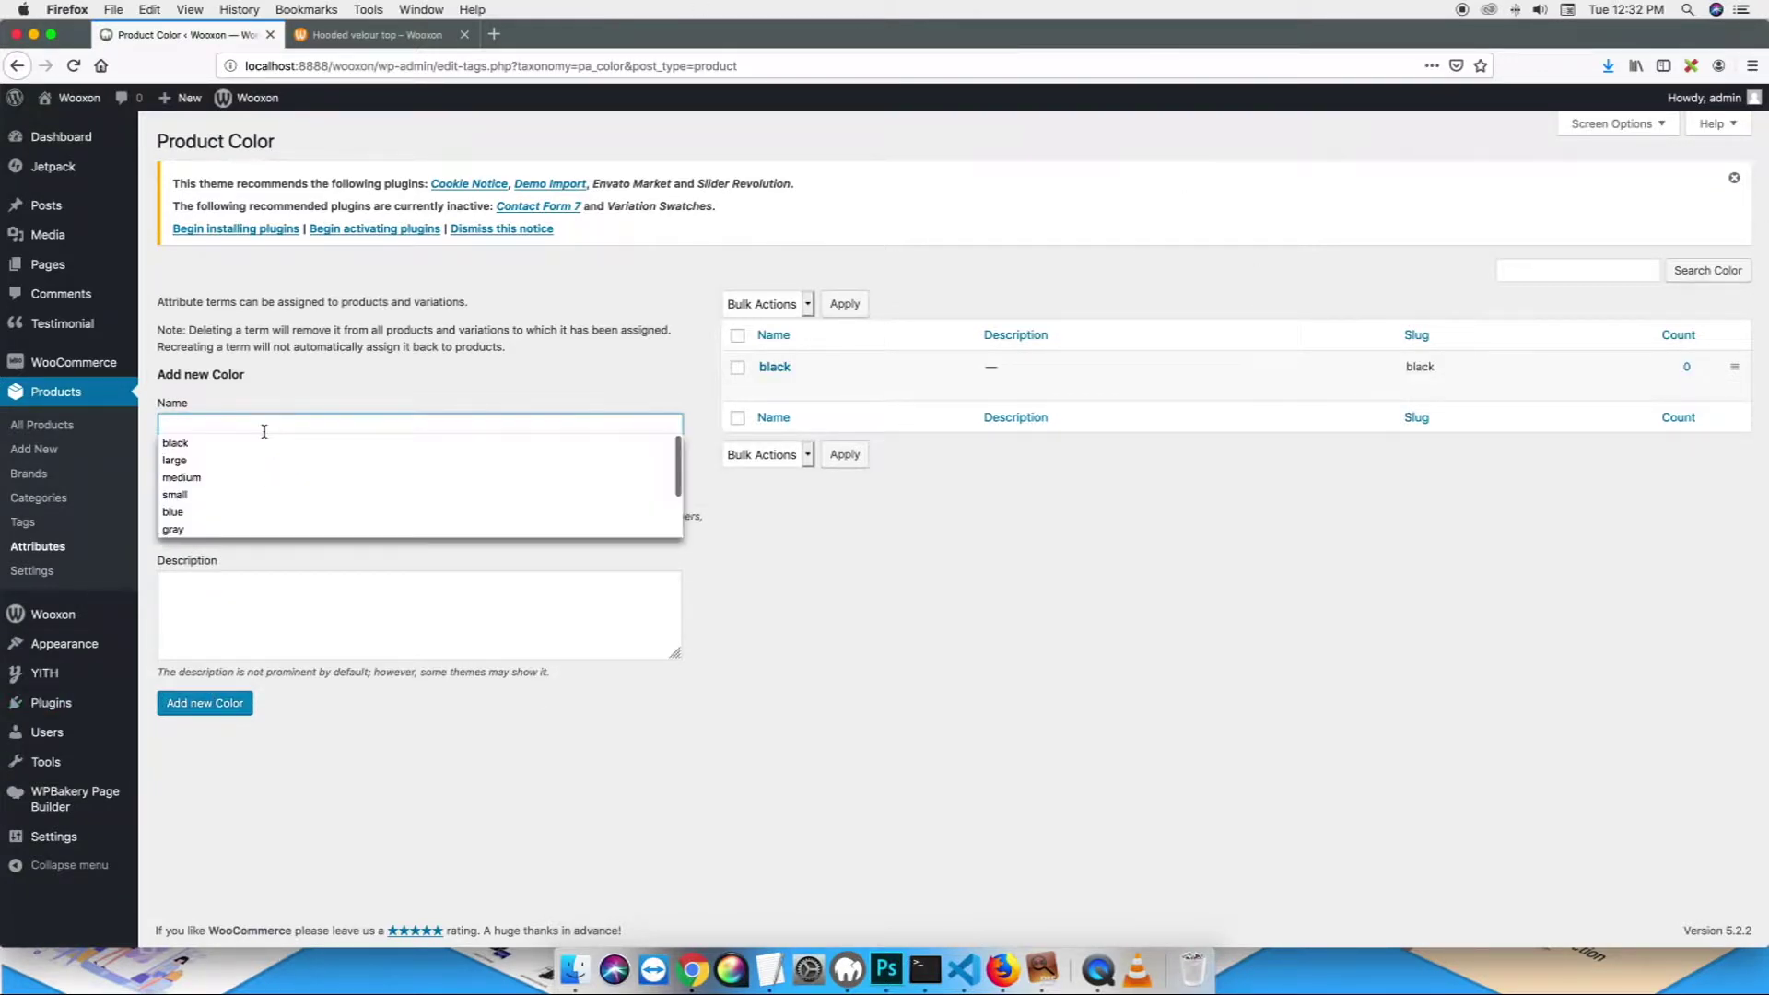
pyautogui.click(173, 512)
pyautogui.click(182, 700)
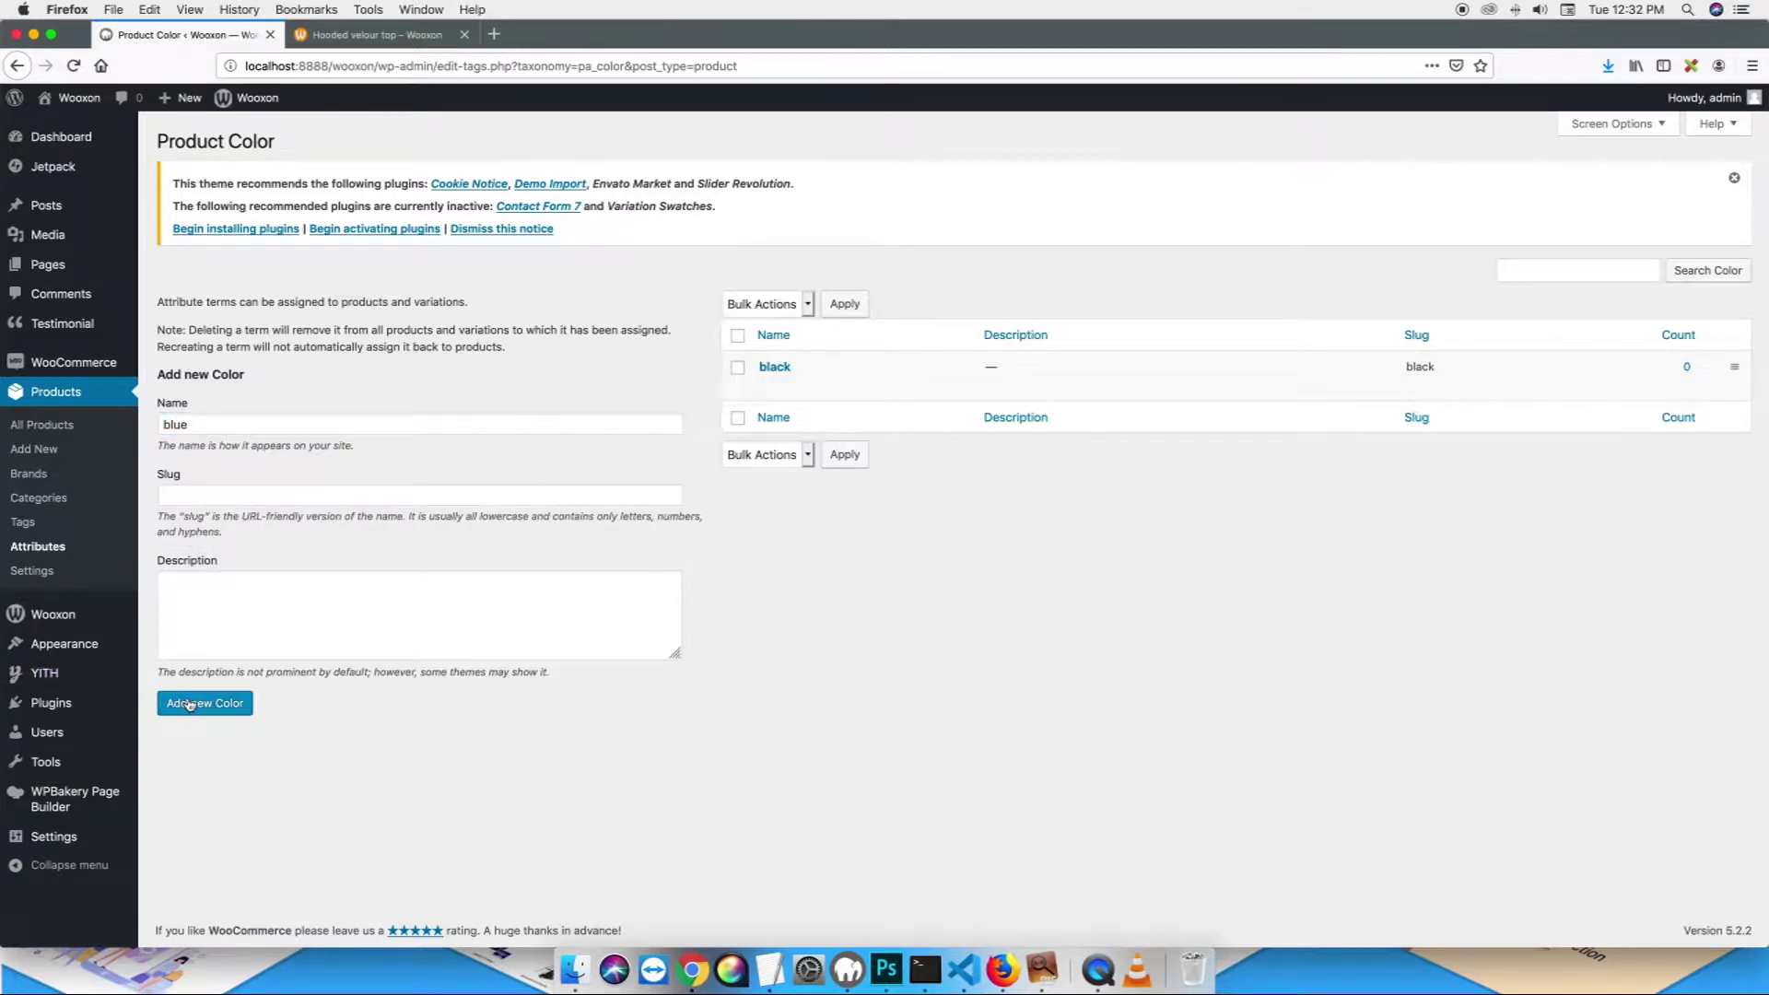
# - Add the term pink to the Color attribute and return to the product attributes overview
pyautogui.click(247, 436)
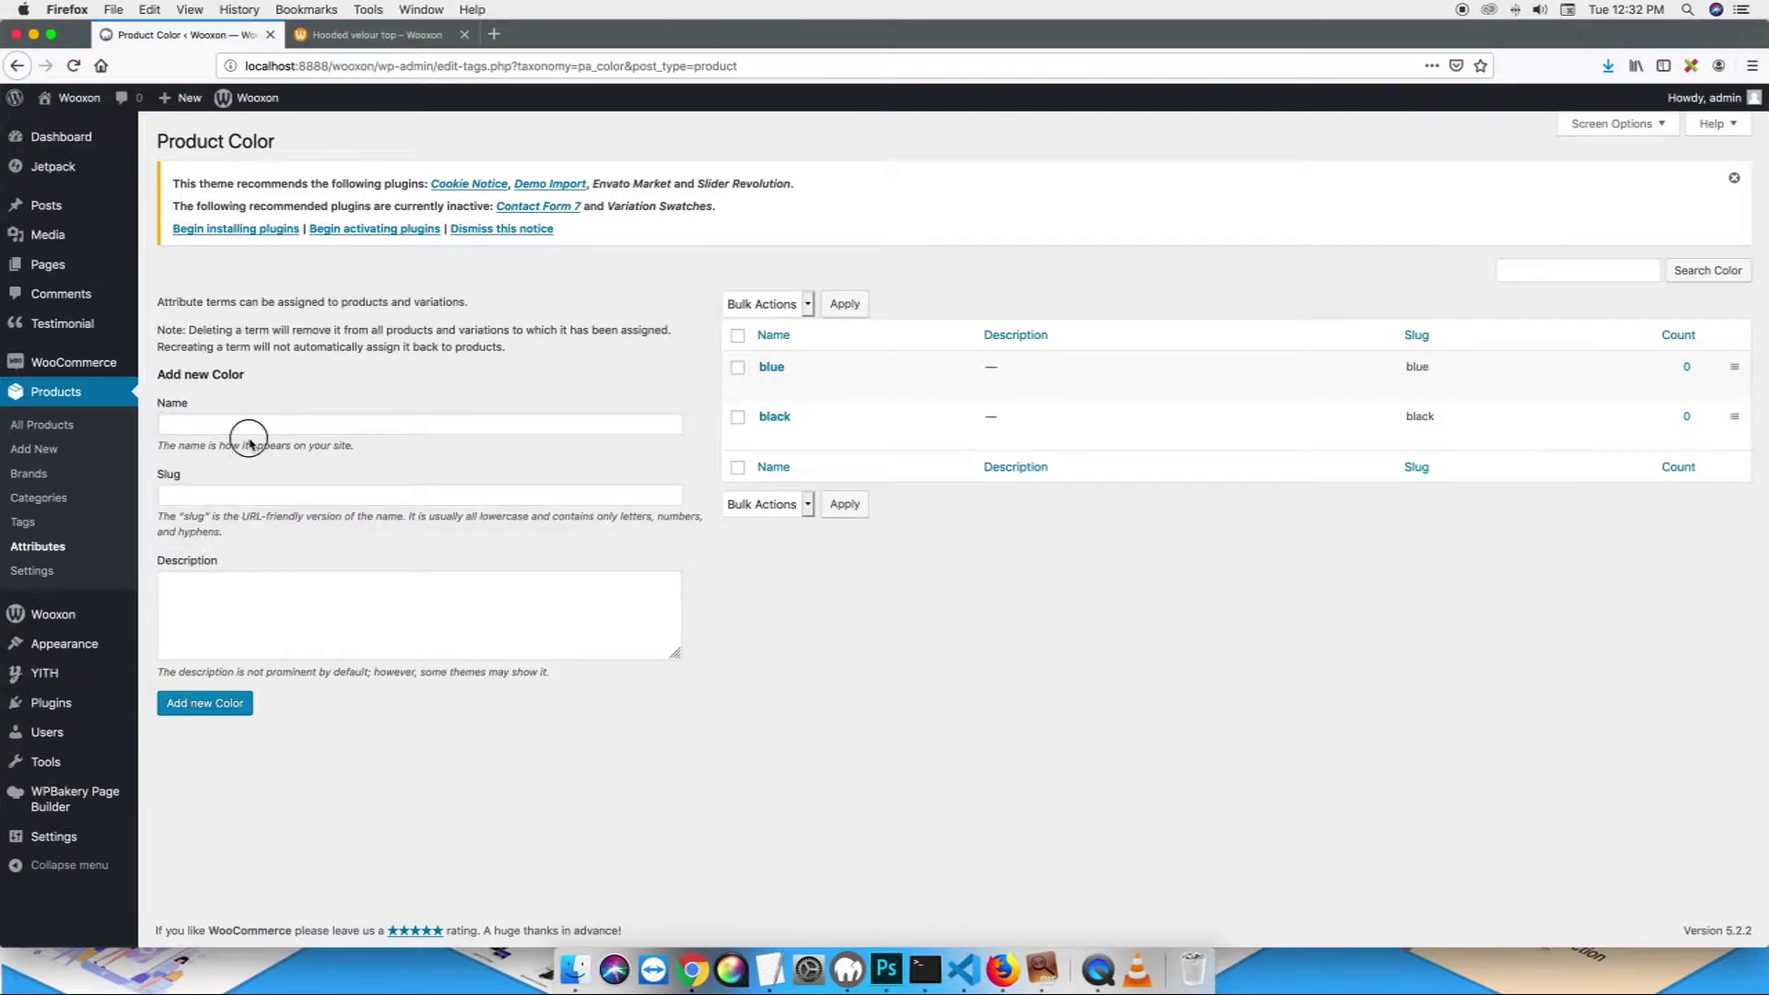
pyautogui.click(247, 426)
pyautogui.press('Escape')
pyautogui.write('piko')
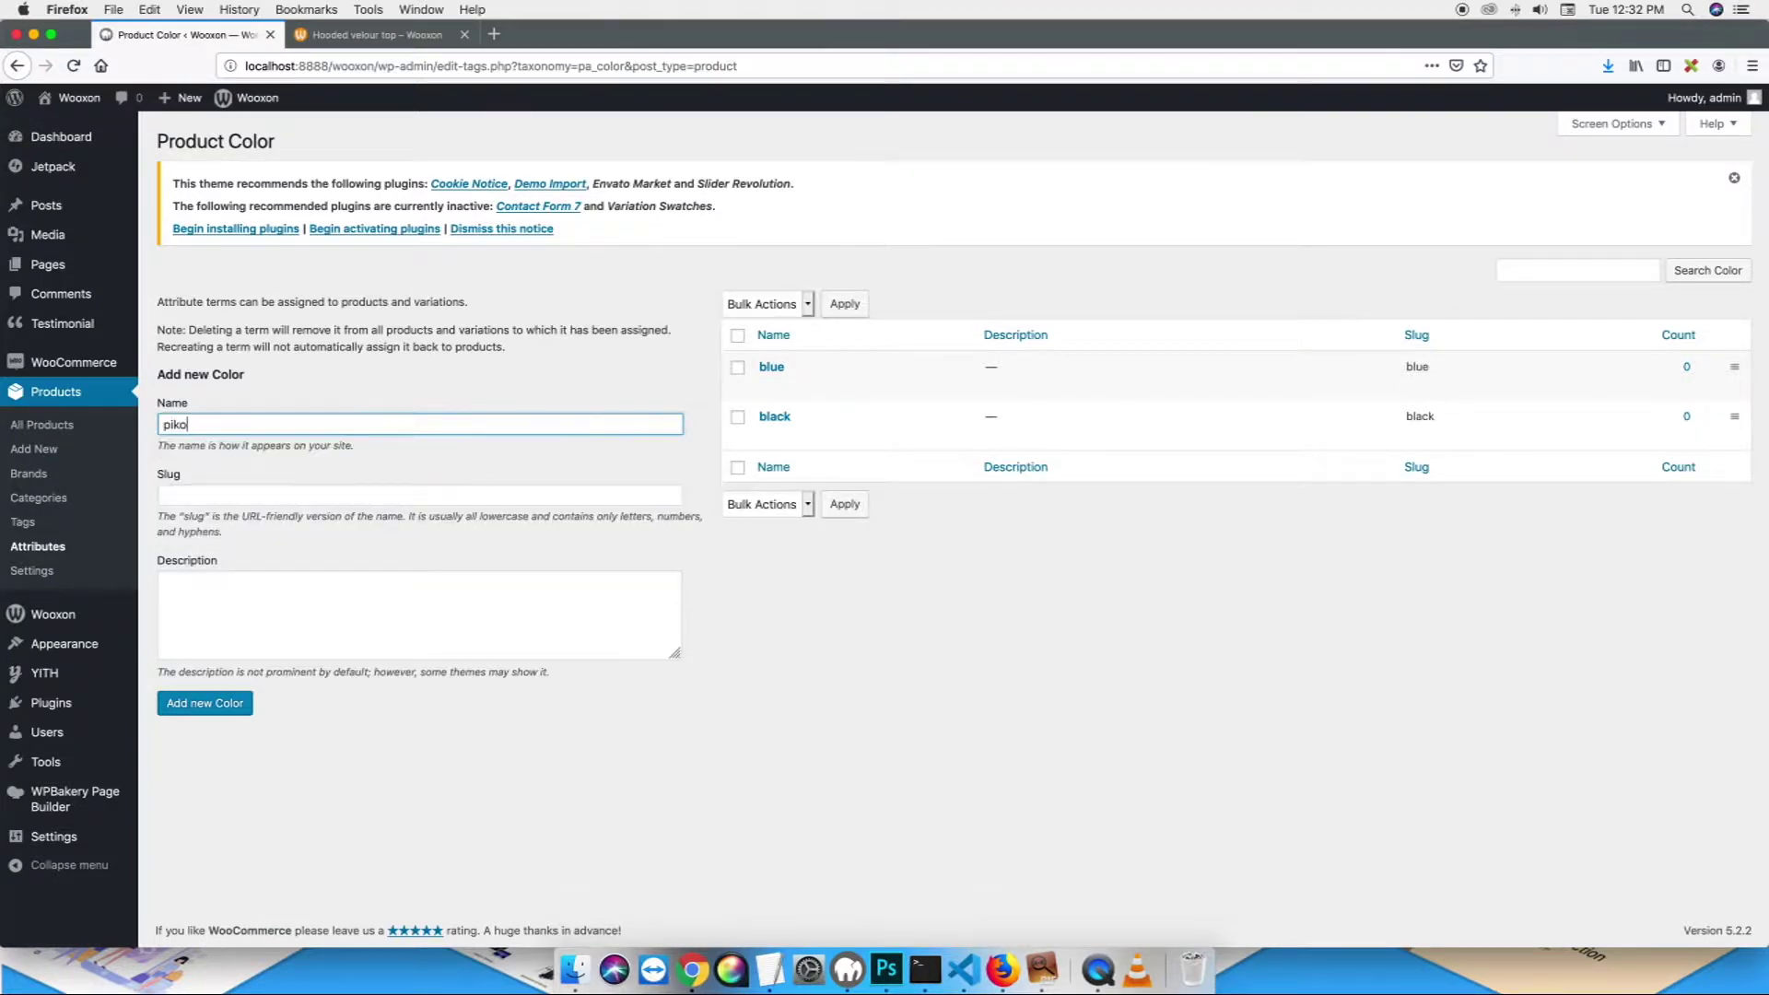
pyautogui.press('BackSpace')
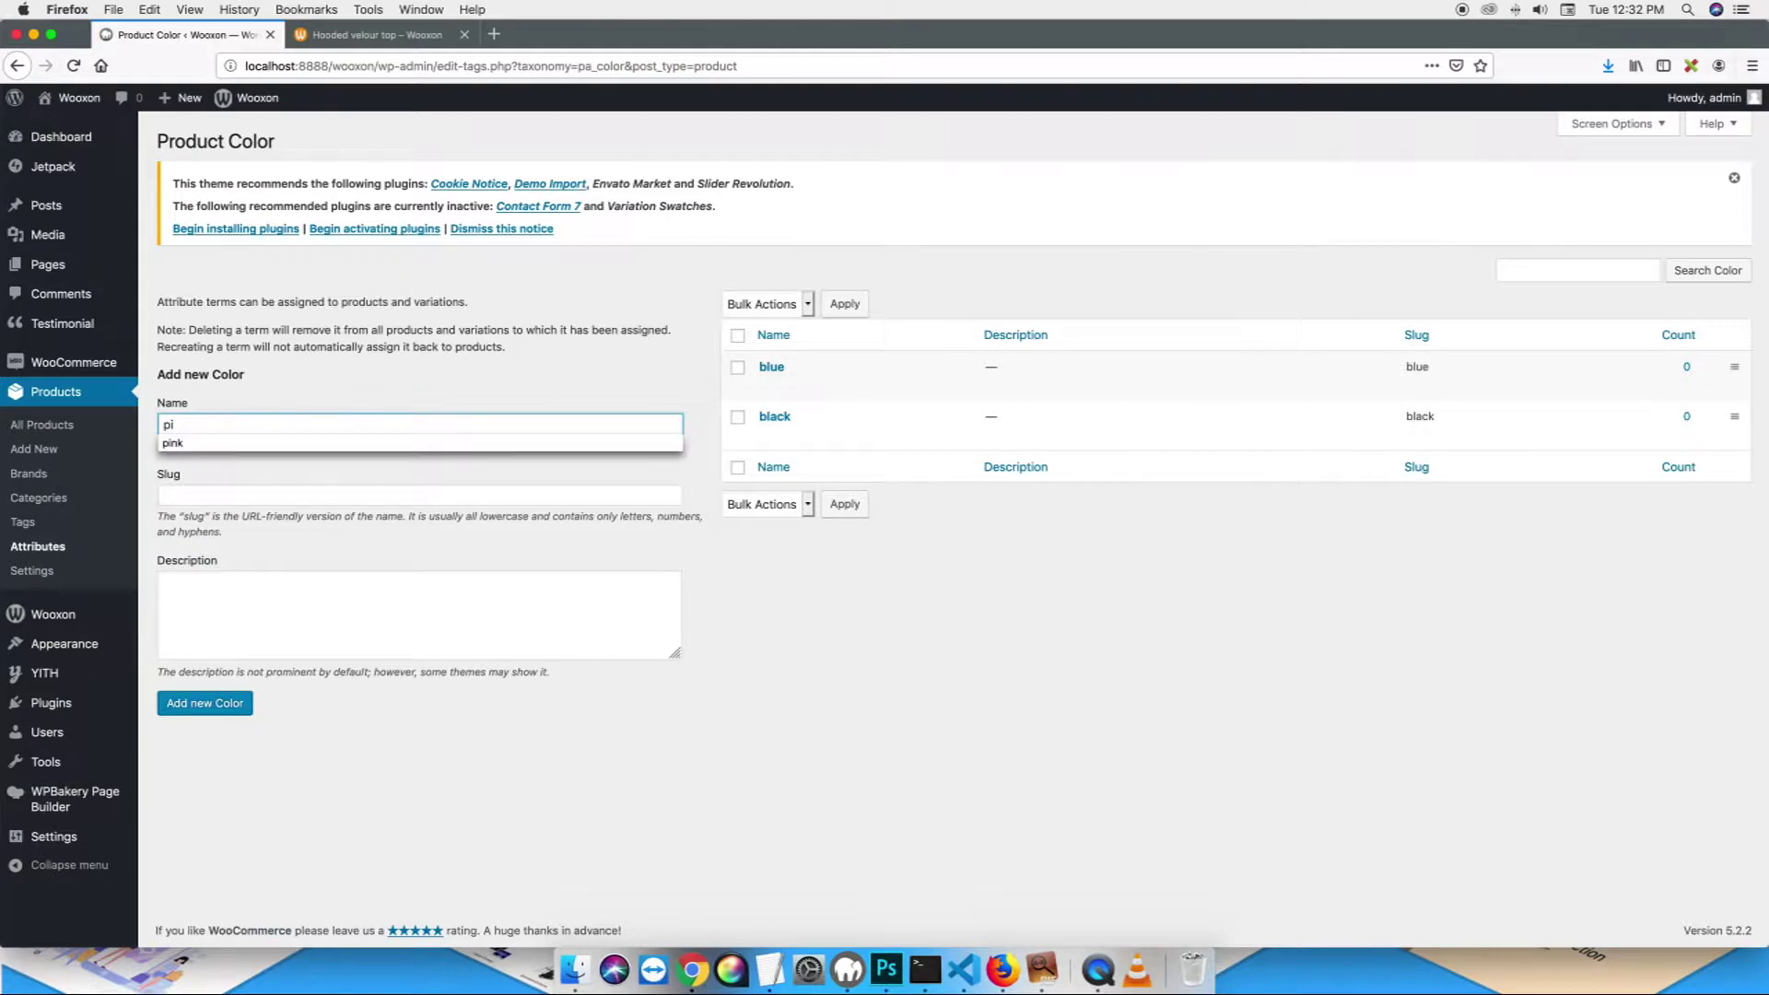
pyautogui.click(247, 443)
pyautogui.click(221, 709)
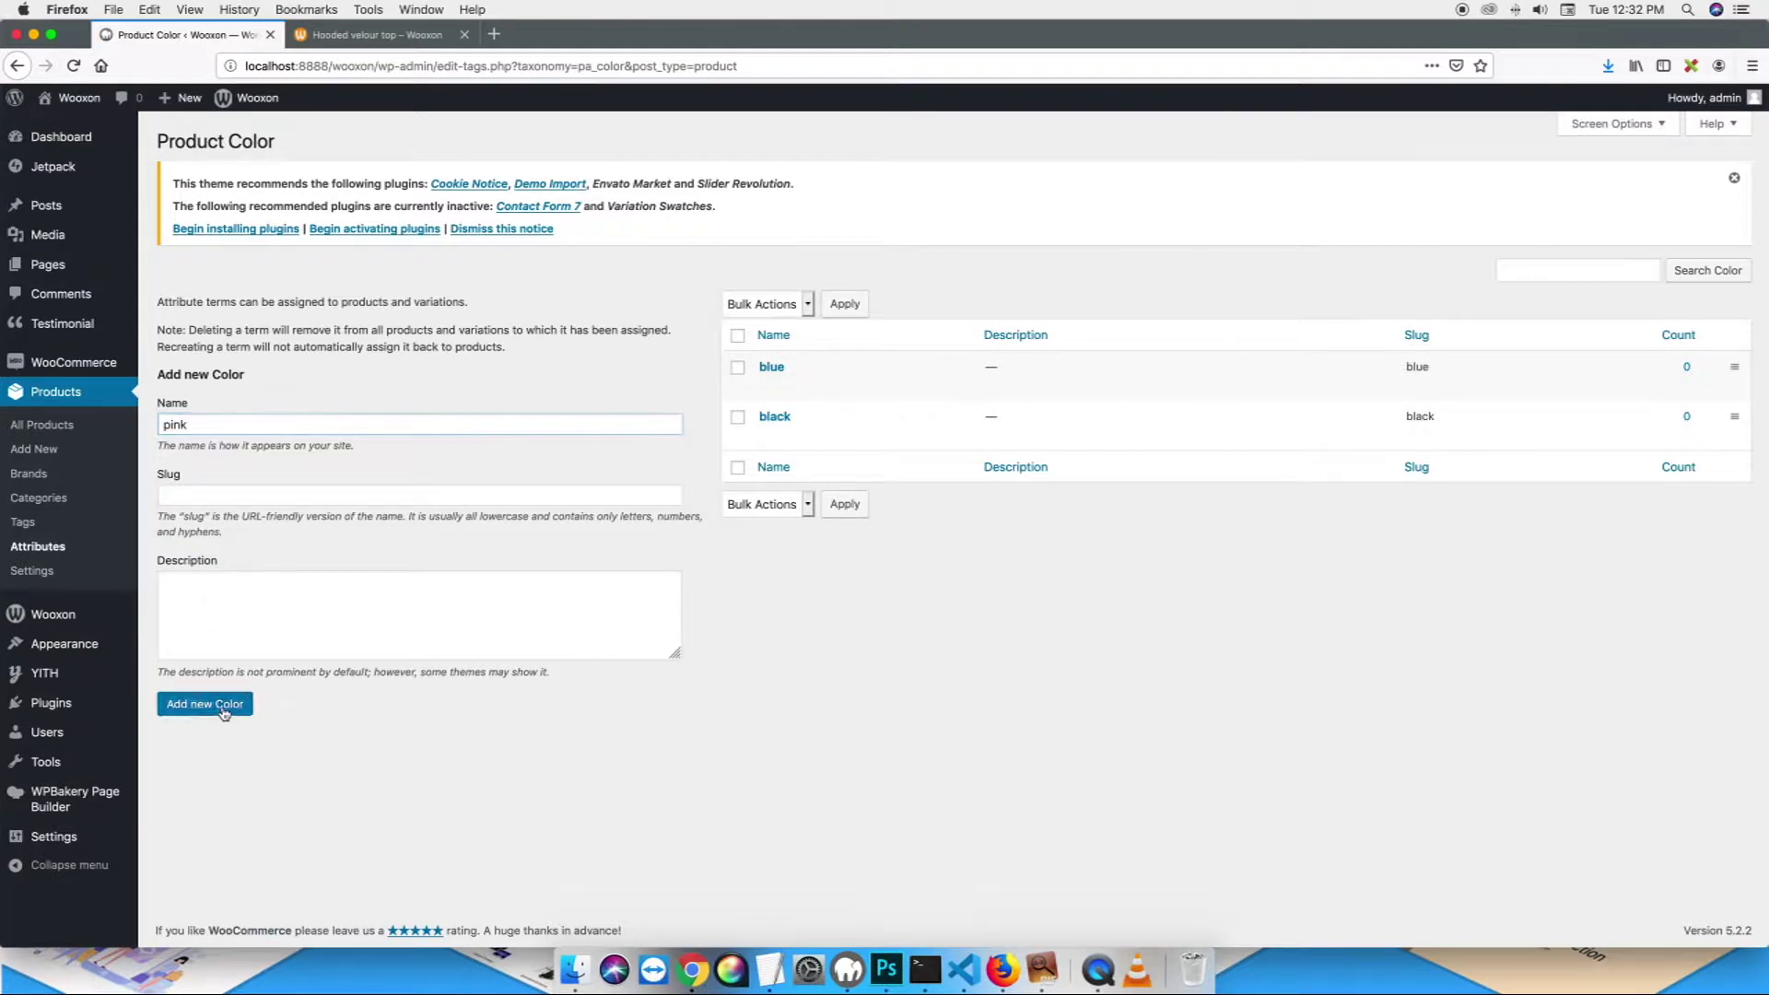
pyautogui.click(56, 548)
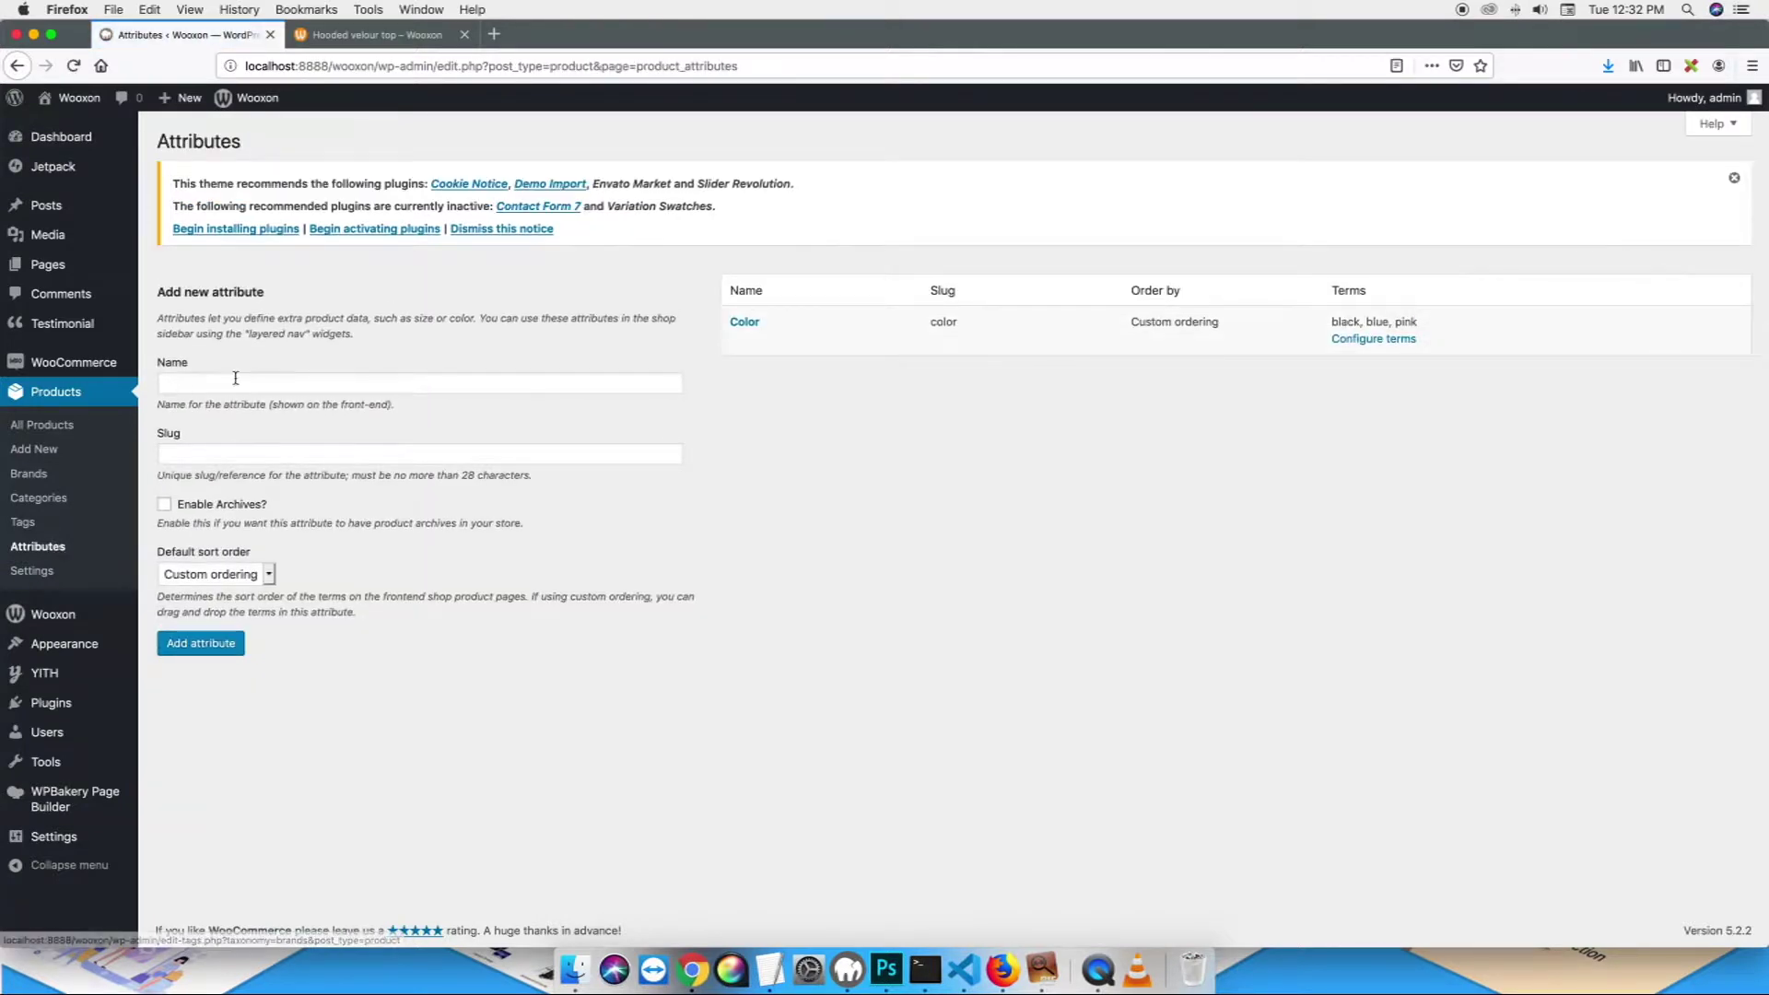
# - Add a product attribute named Size with archives enabled
pyautogui.click(234, 381)
pyautogui.write('Siu')
pyautogui.press('BackSpace')
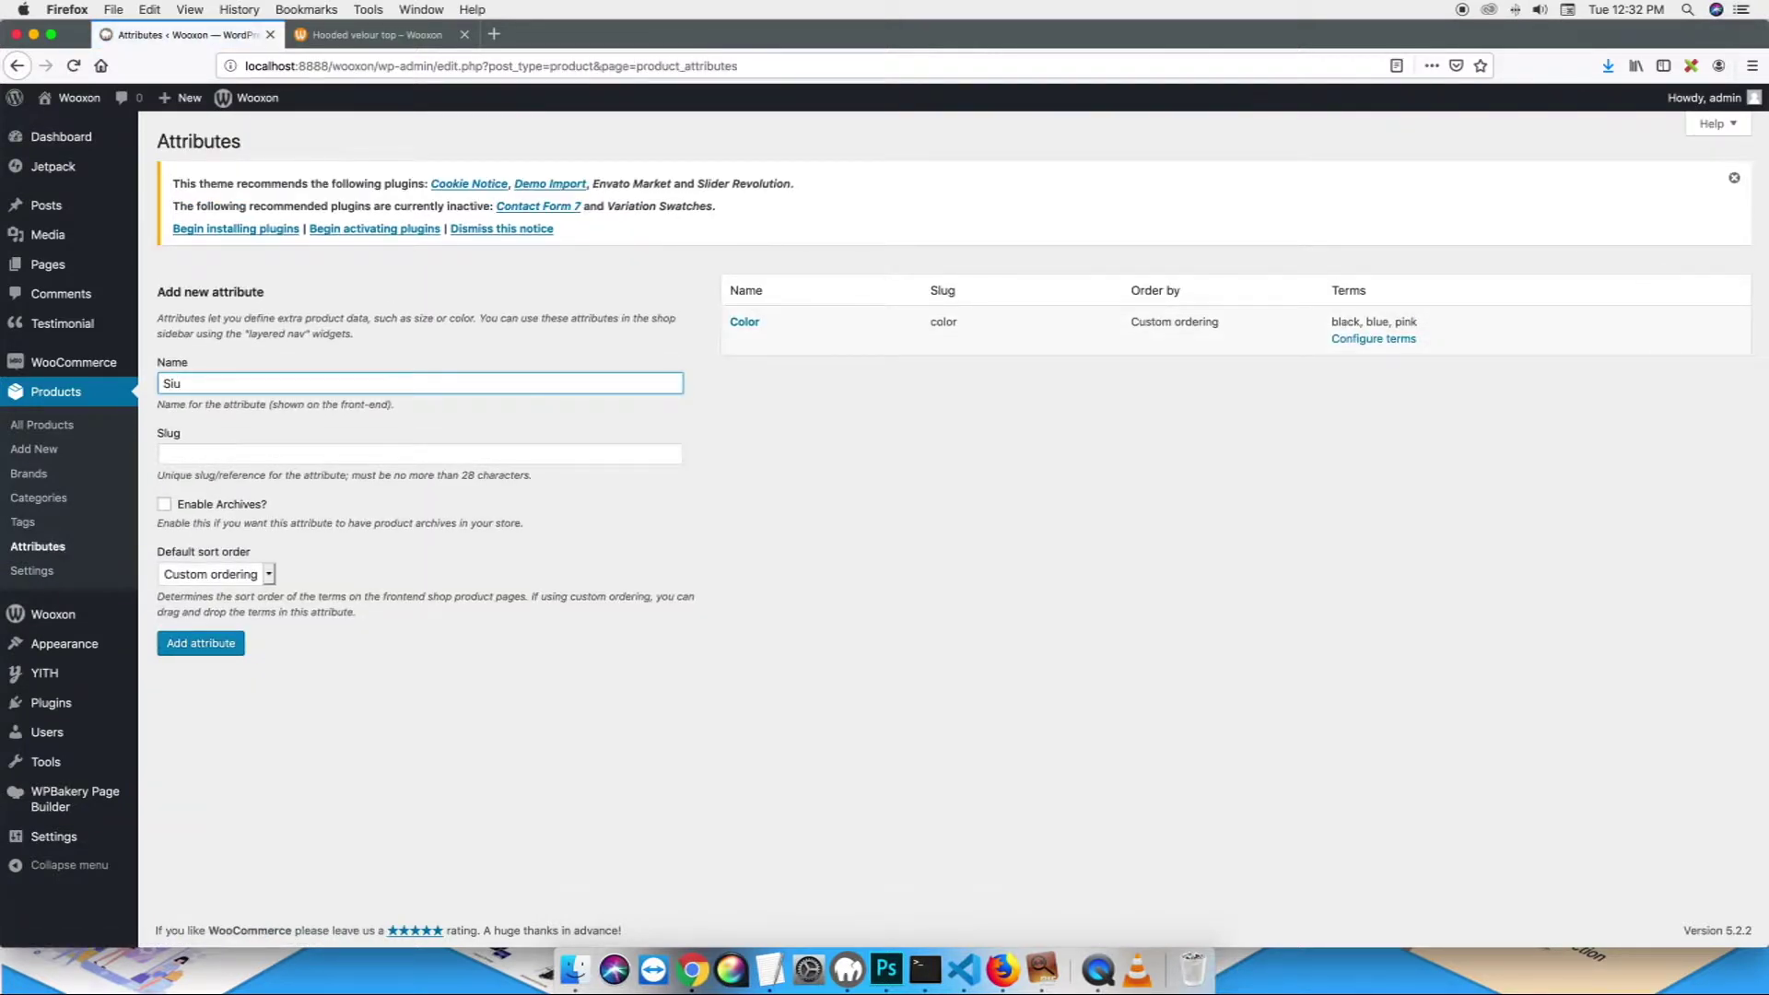
pyautogui.write('z')
pyautogui.click(224, 403)
pyautogui.click(164, 504)
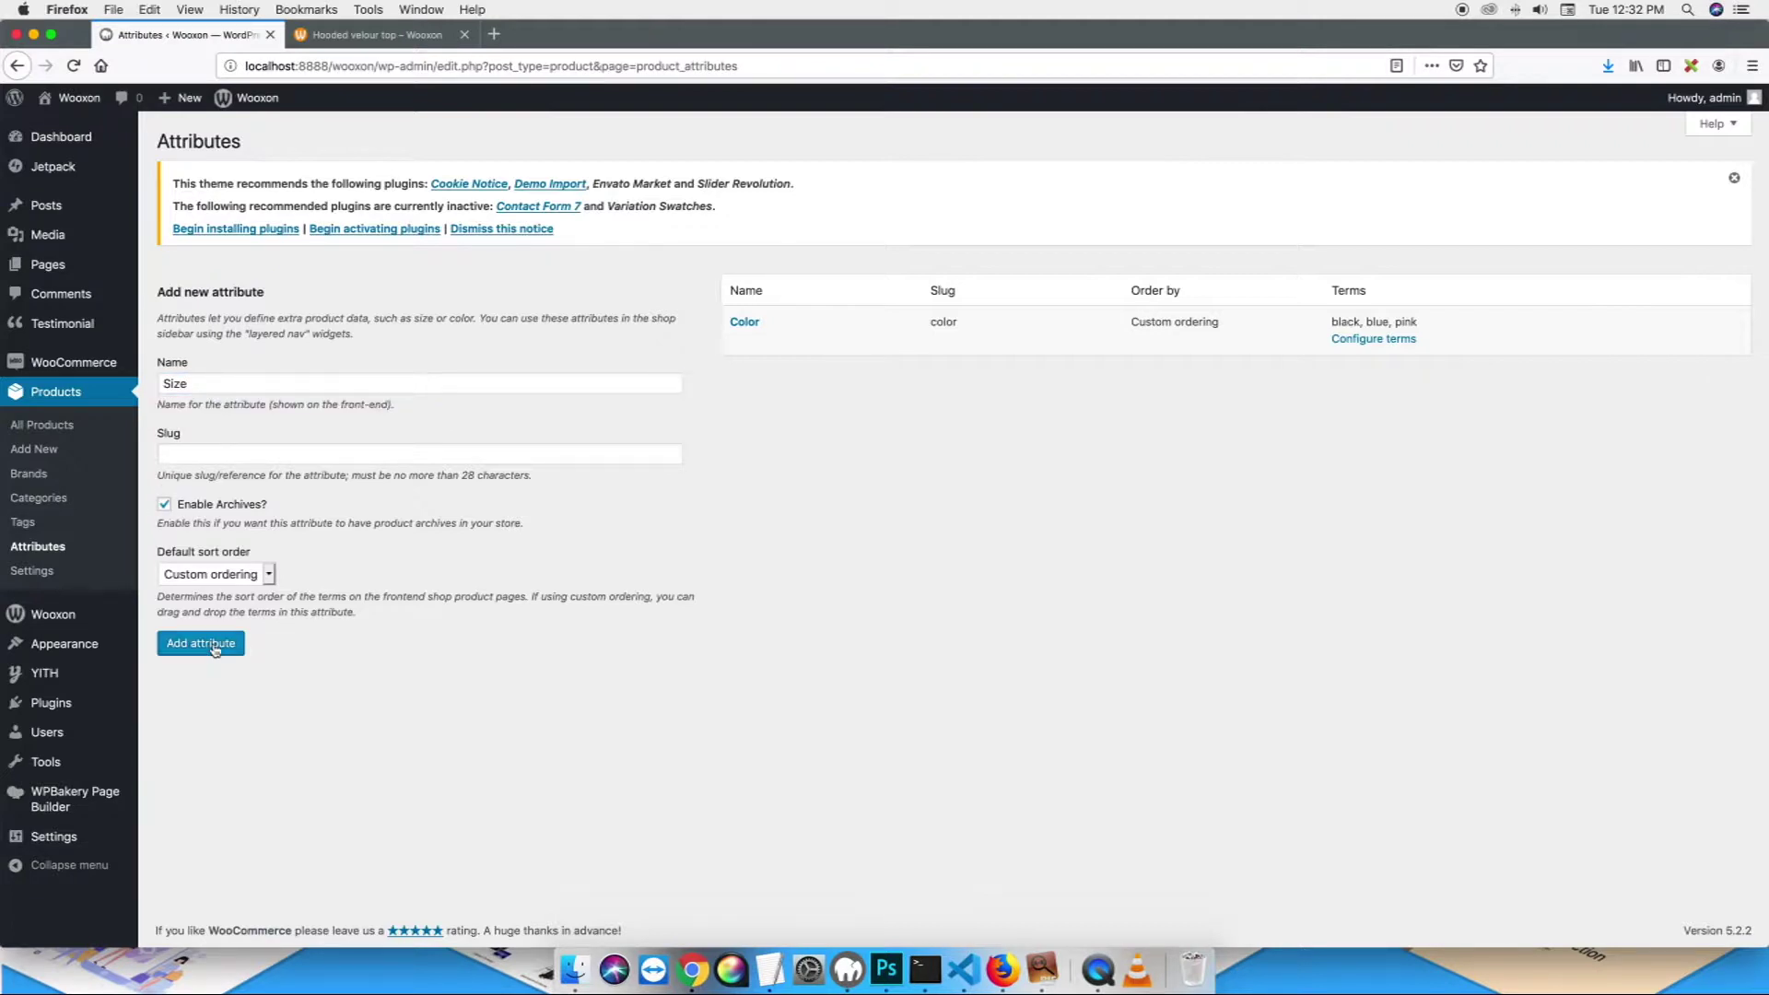
pyautogui.click(214, 645)
# - Open the terms of the Size attribute and add the term small
pyautogui.click(1388, 392)
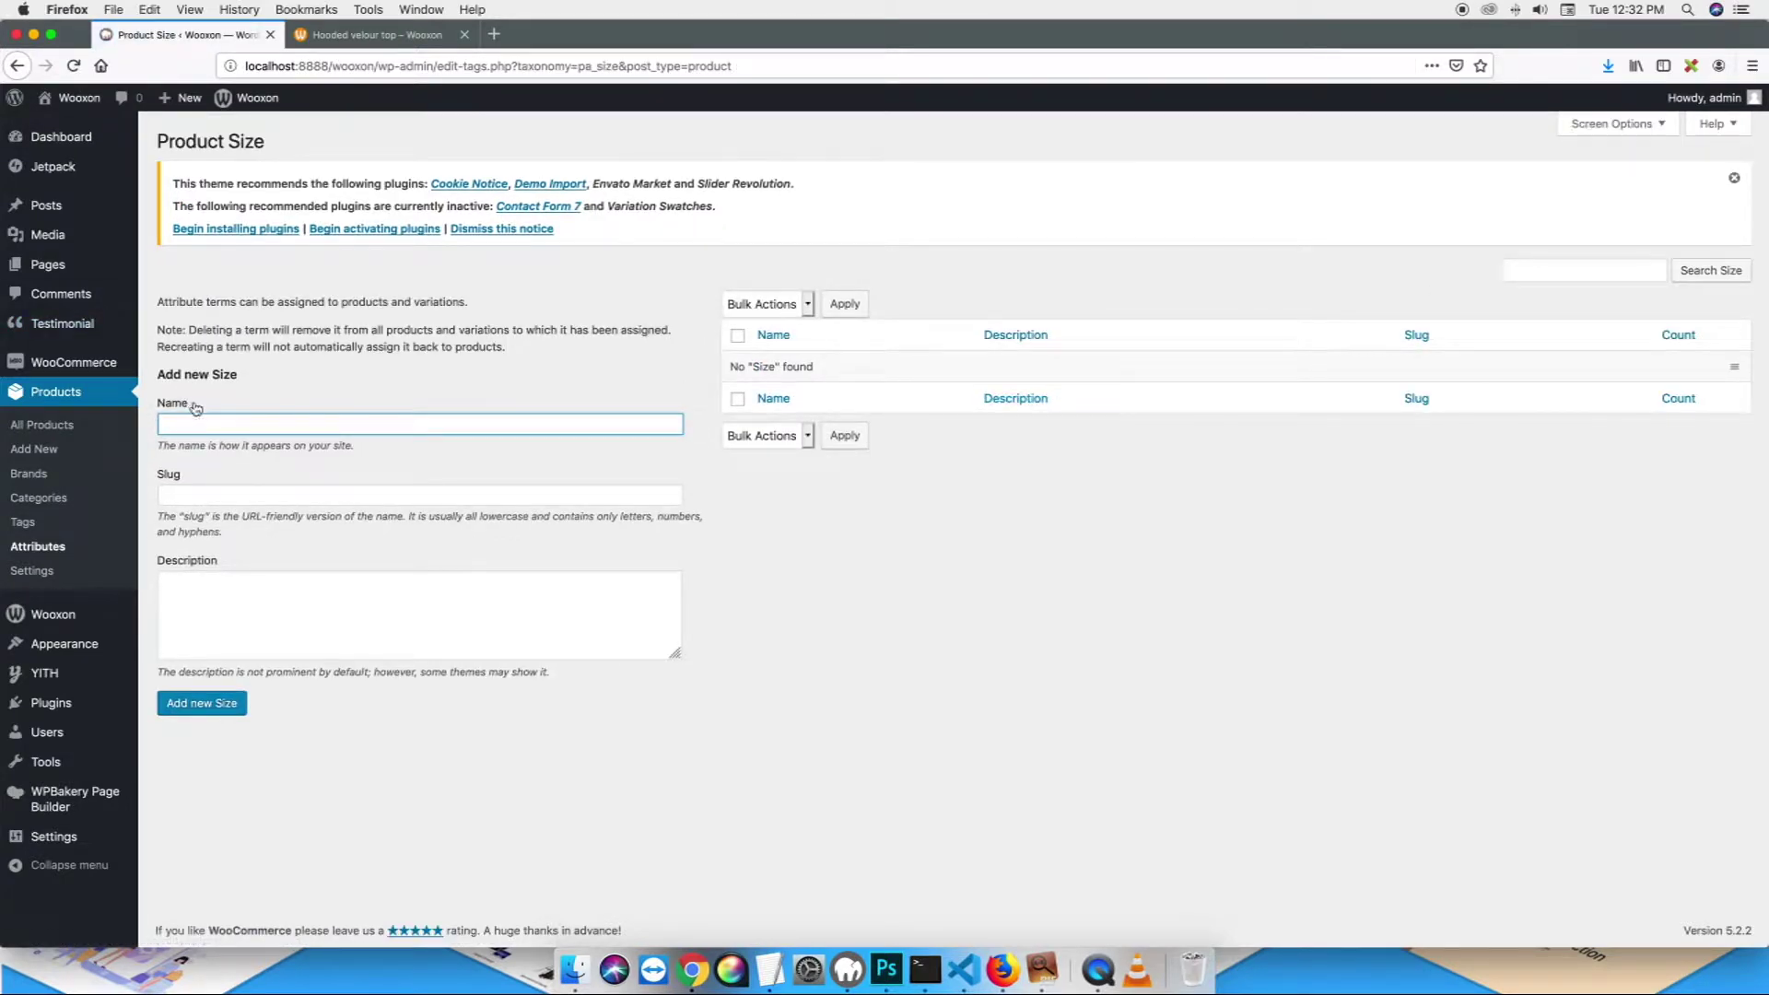
pyautogui.write('small')
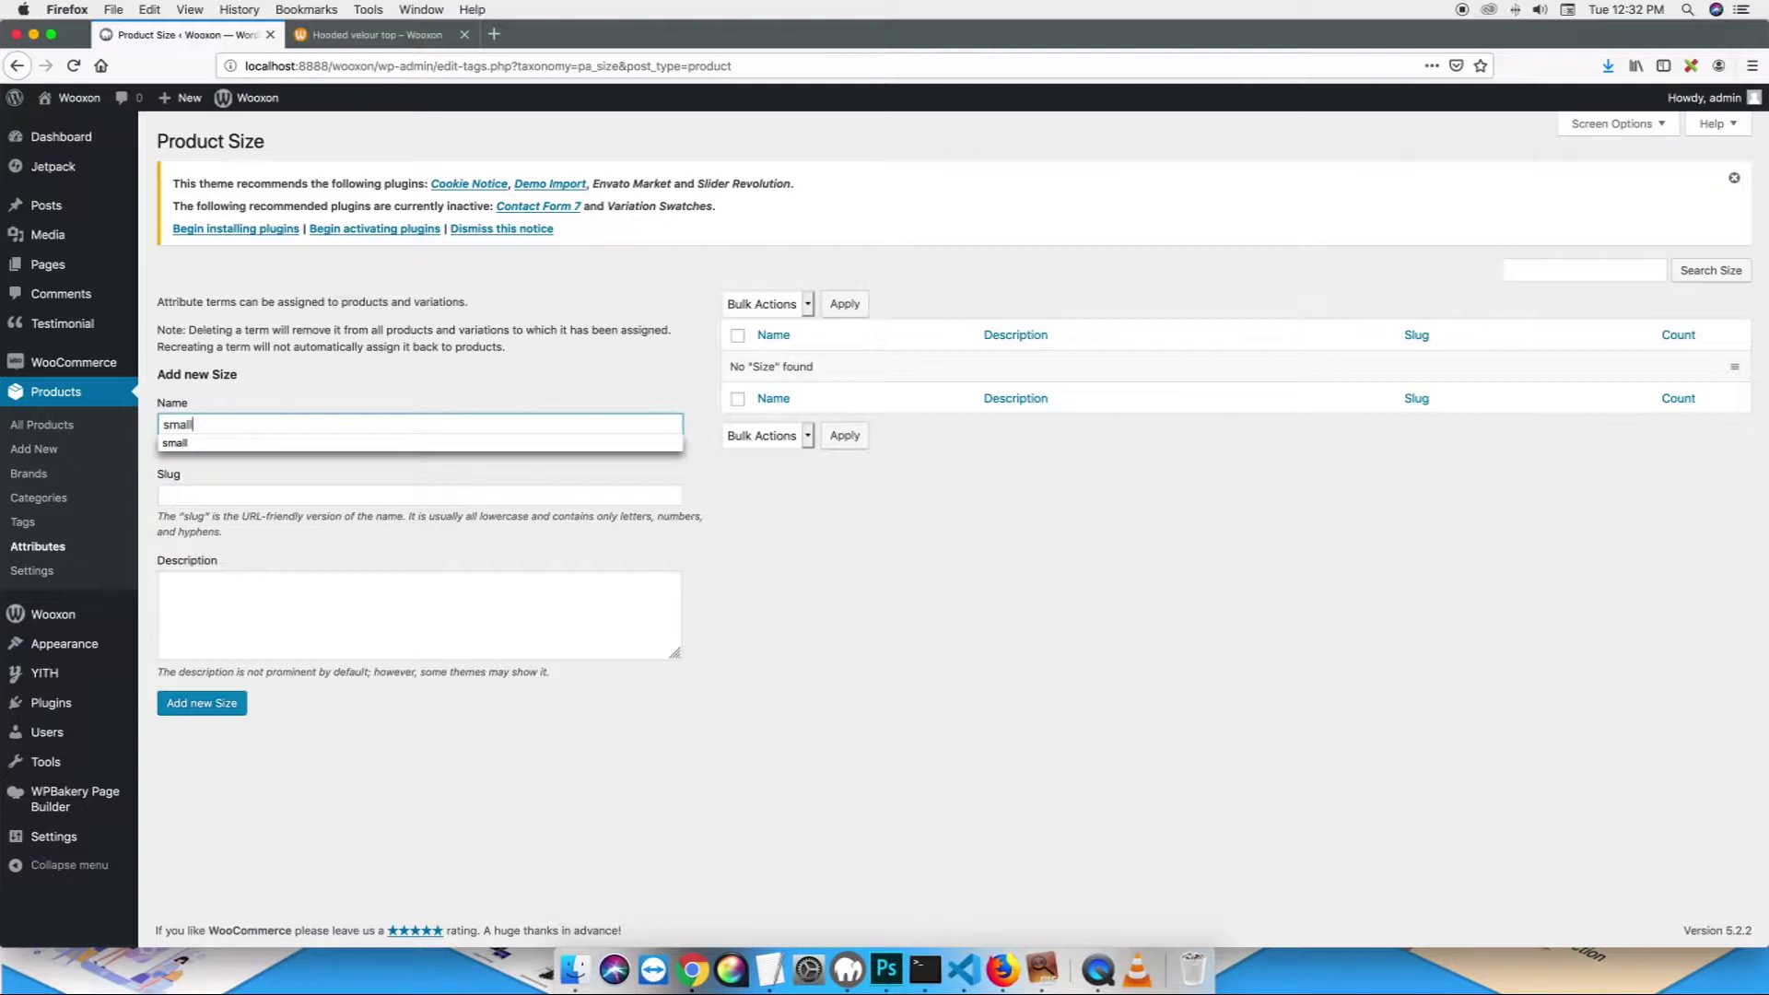
pyautogui.click(206, 707)
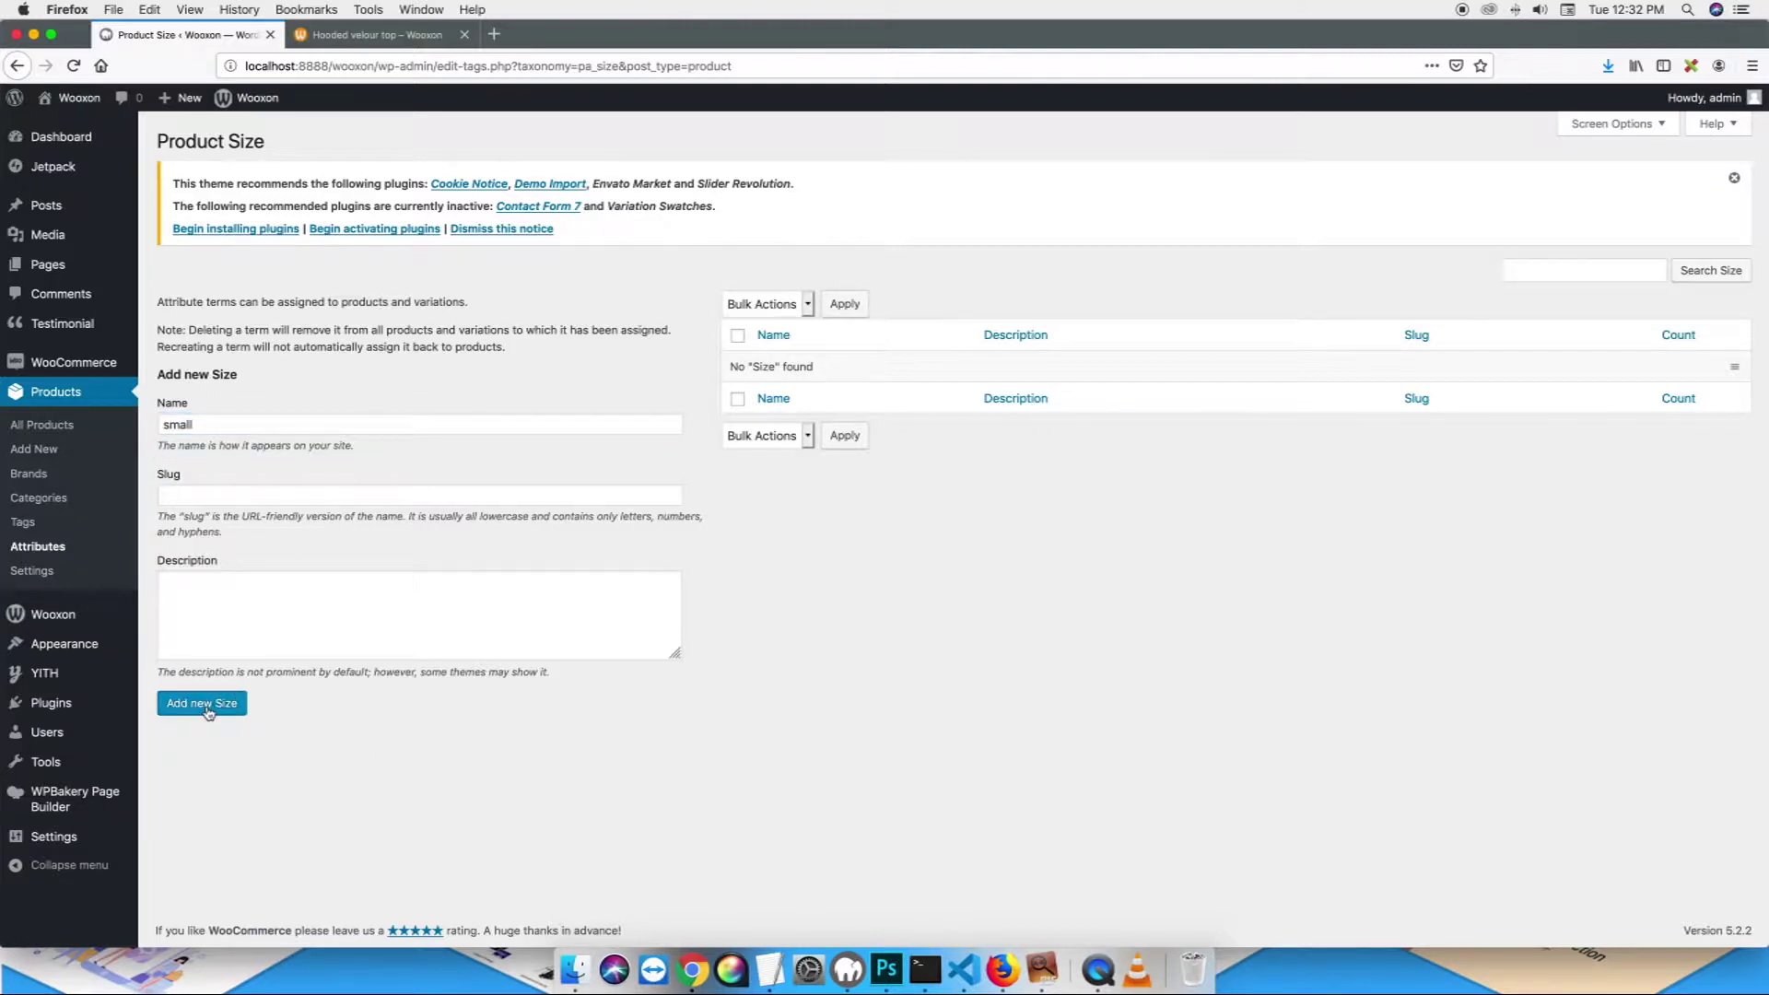
# - Add the term large to the Size attribute
pyautogui.click(209, 424)
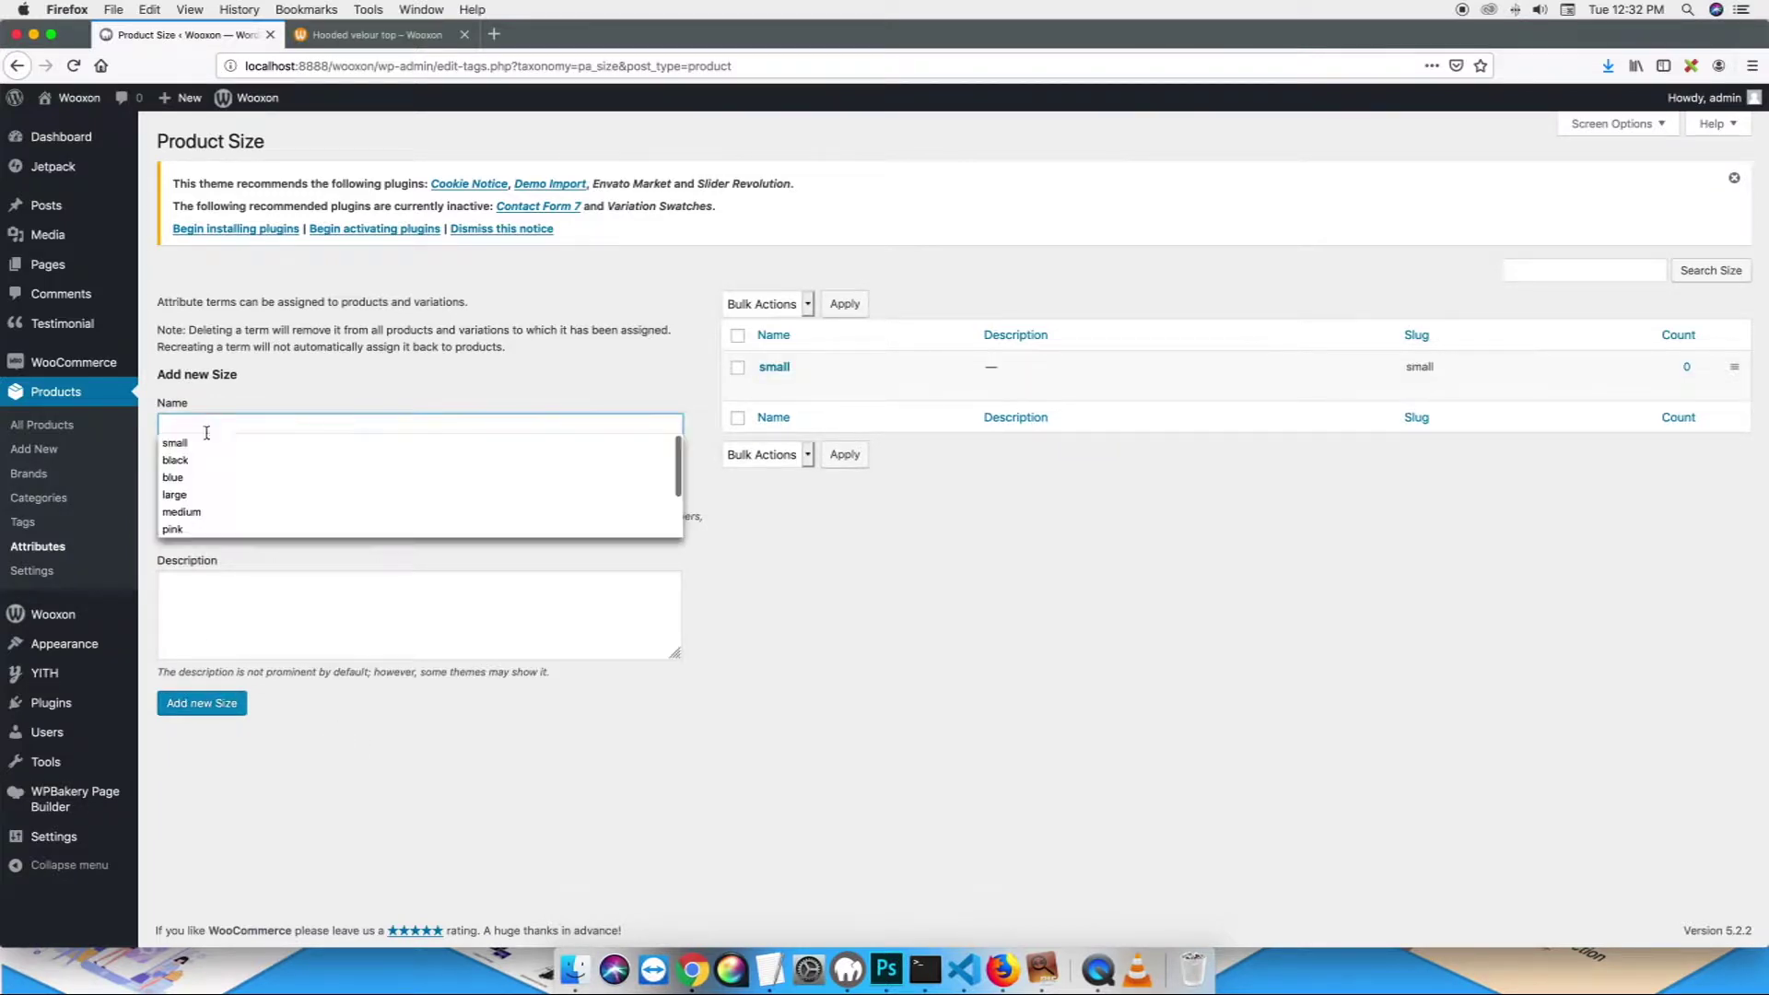
pyautogui.click(196, 494)
pyautogui.click(204, 704)
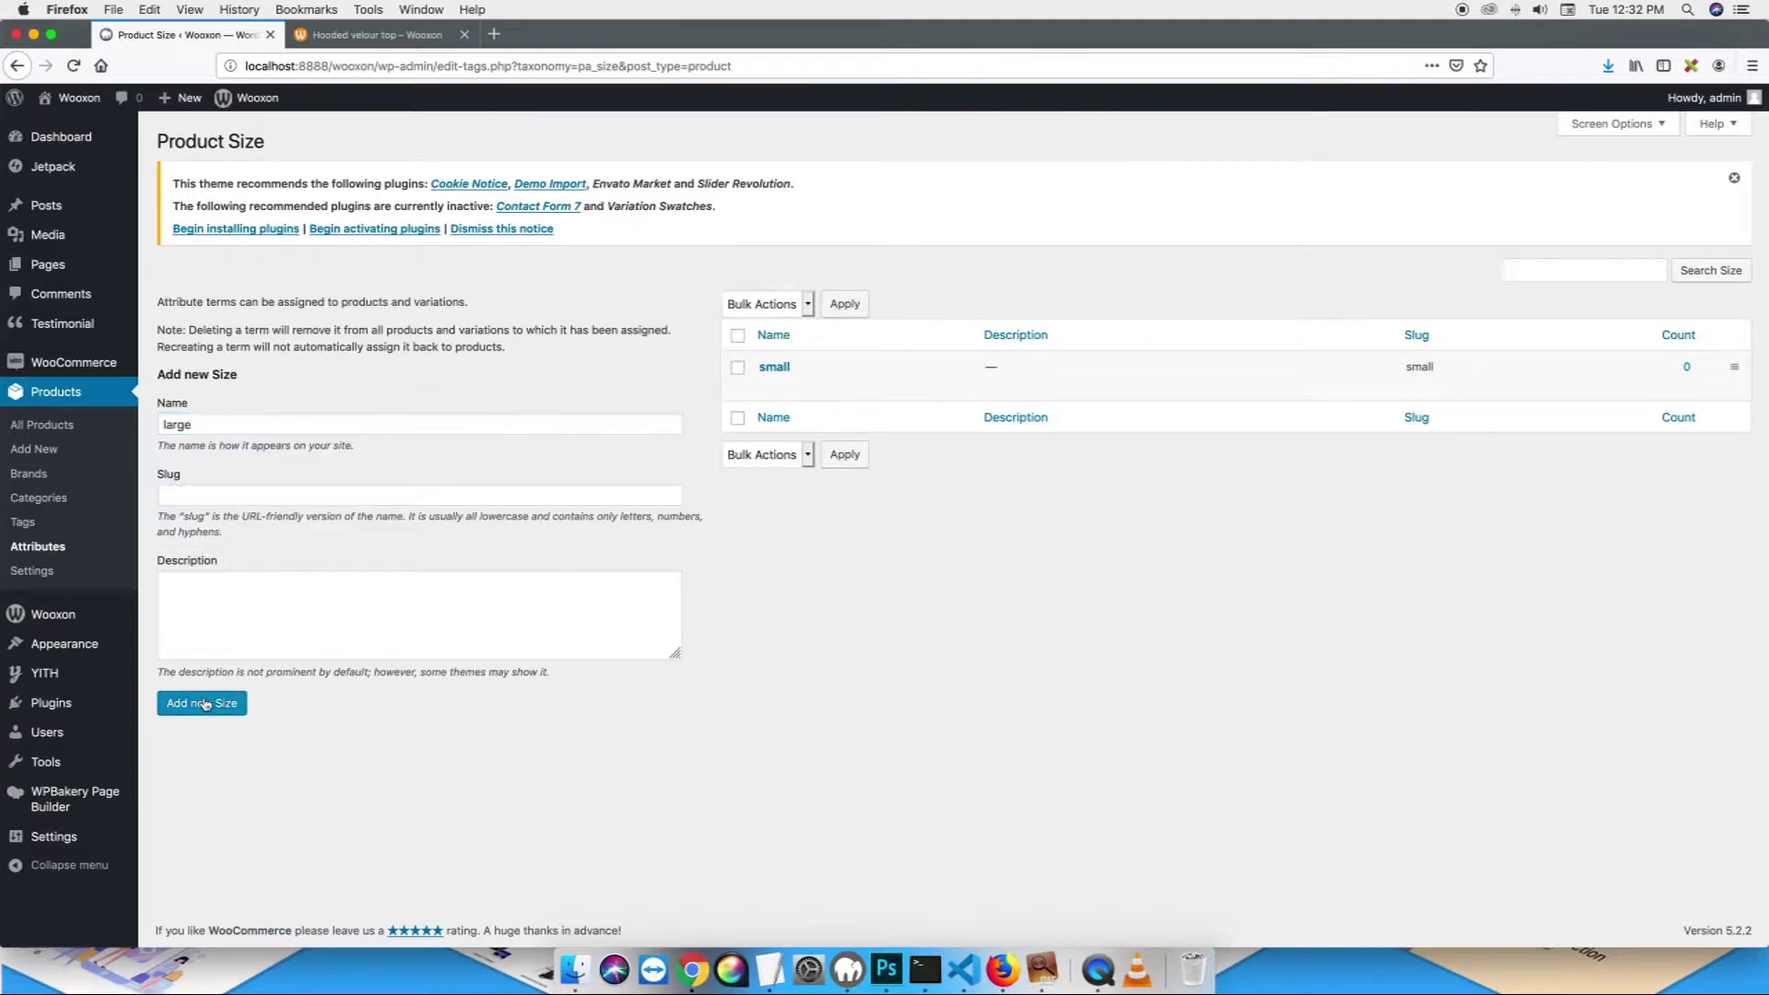
# - Add the term medium to the Size attribute and reorder the terms as small, medium, large
pyautogui.click(199, 424)
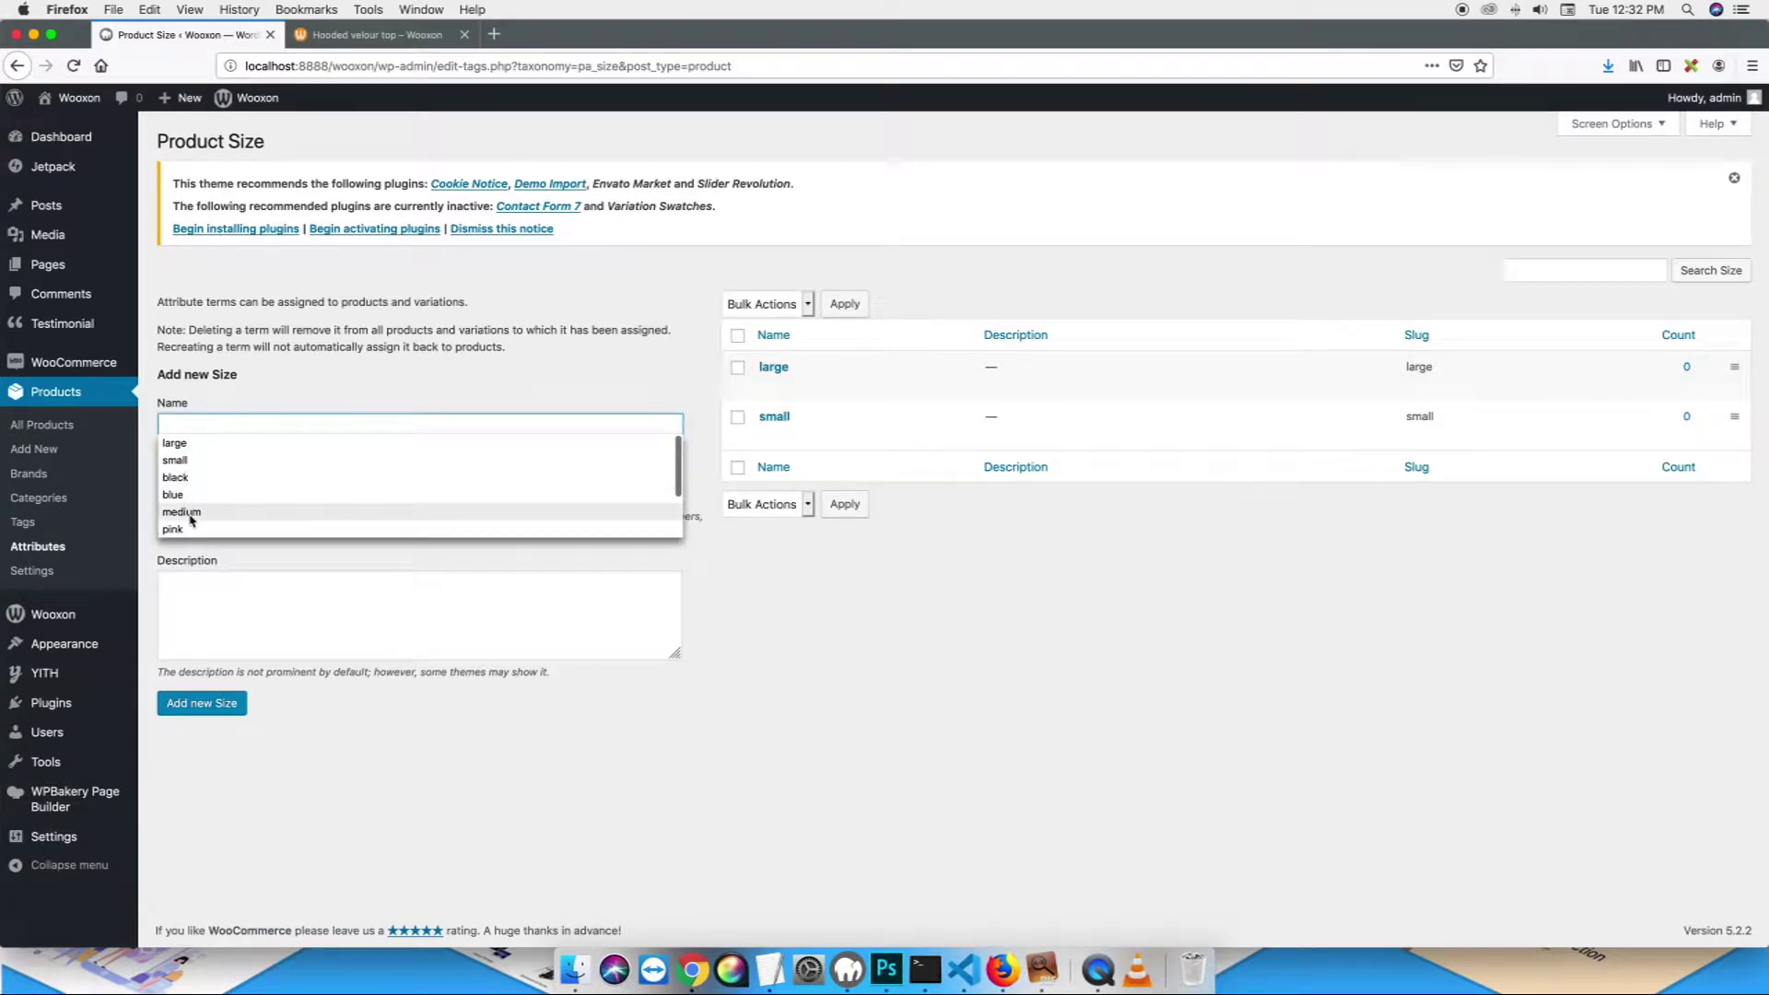
pyautogui.click(191, 512)
pyautogui.click(200, 704)
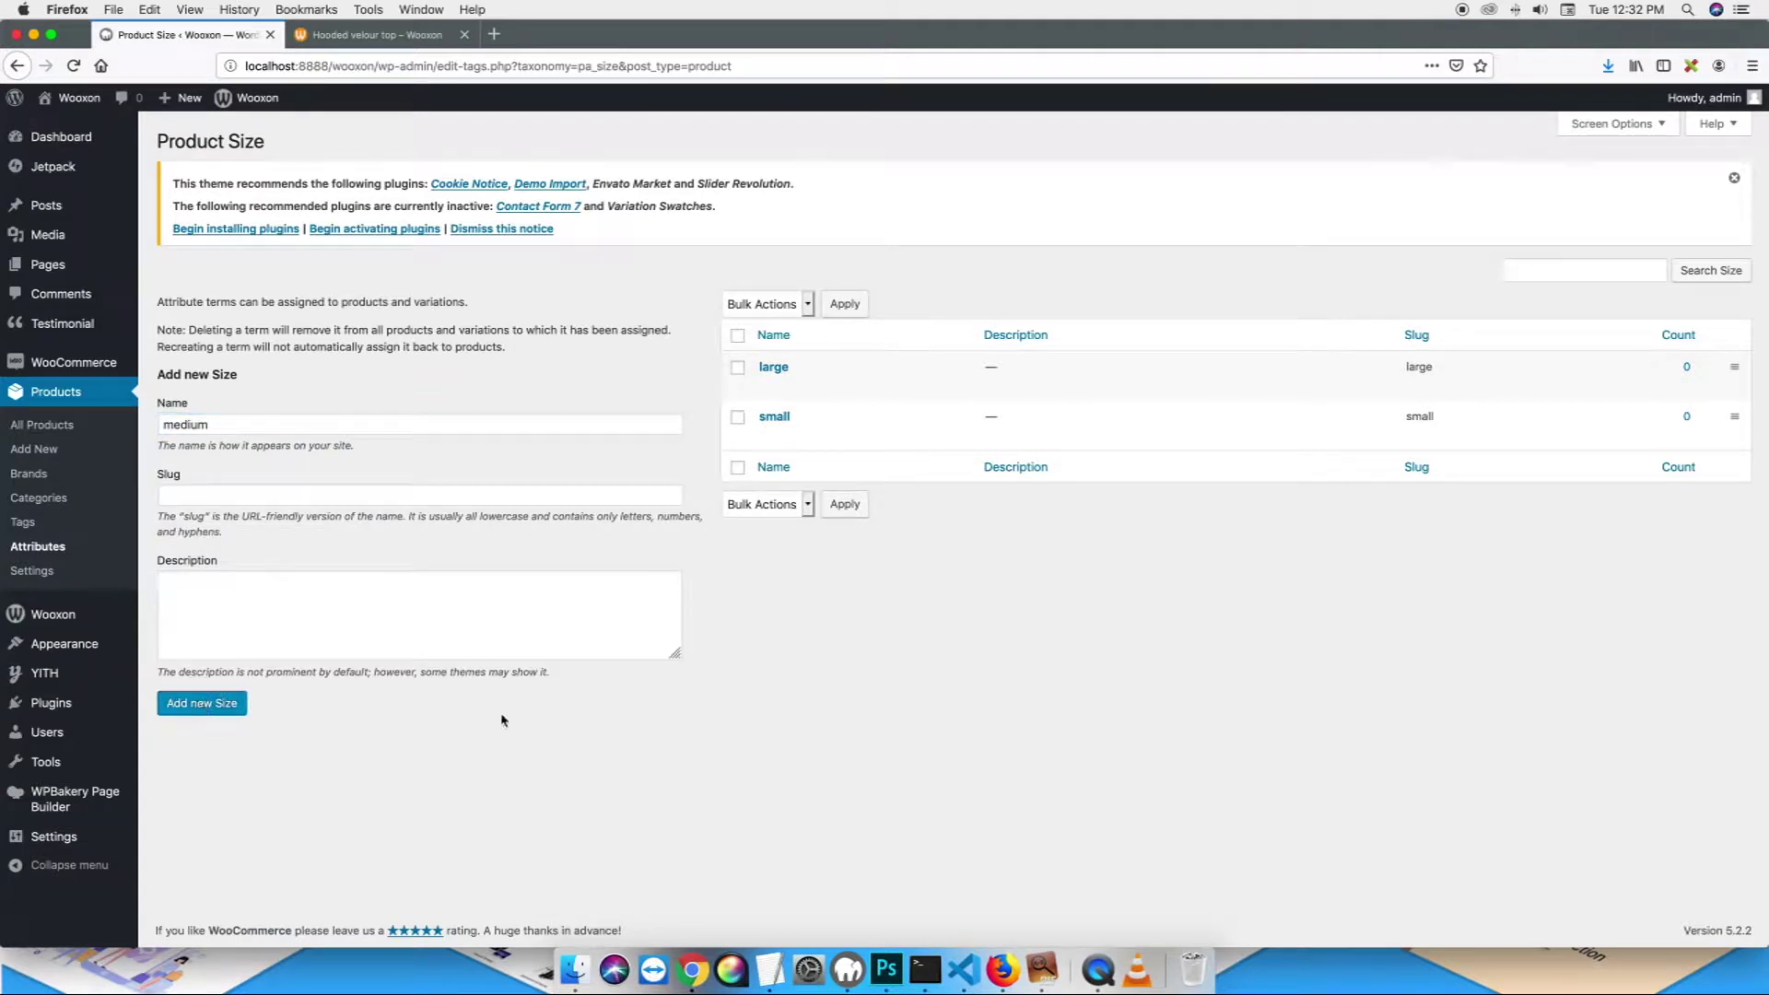
pyautogui.moveTo(1733, 462); pyautogui.dragTo(1727, 348)
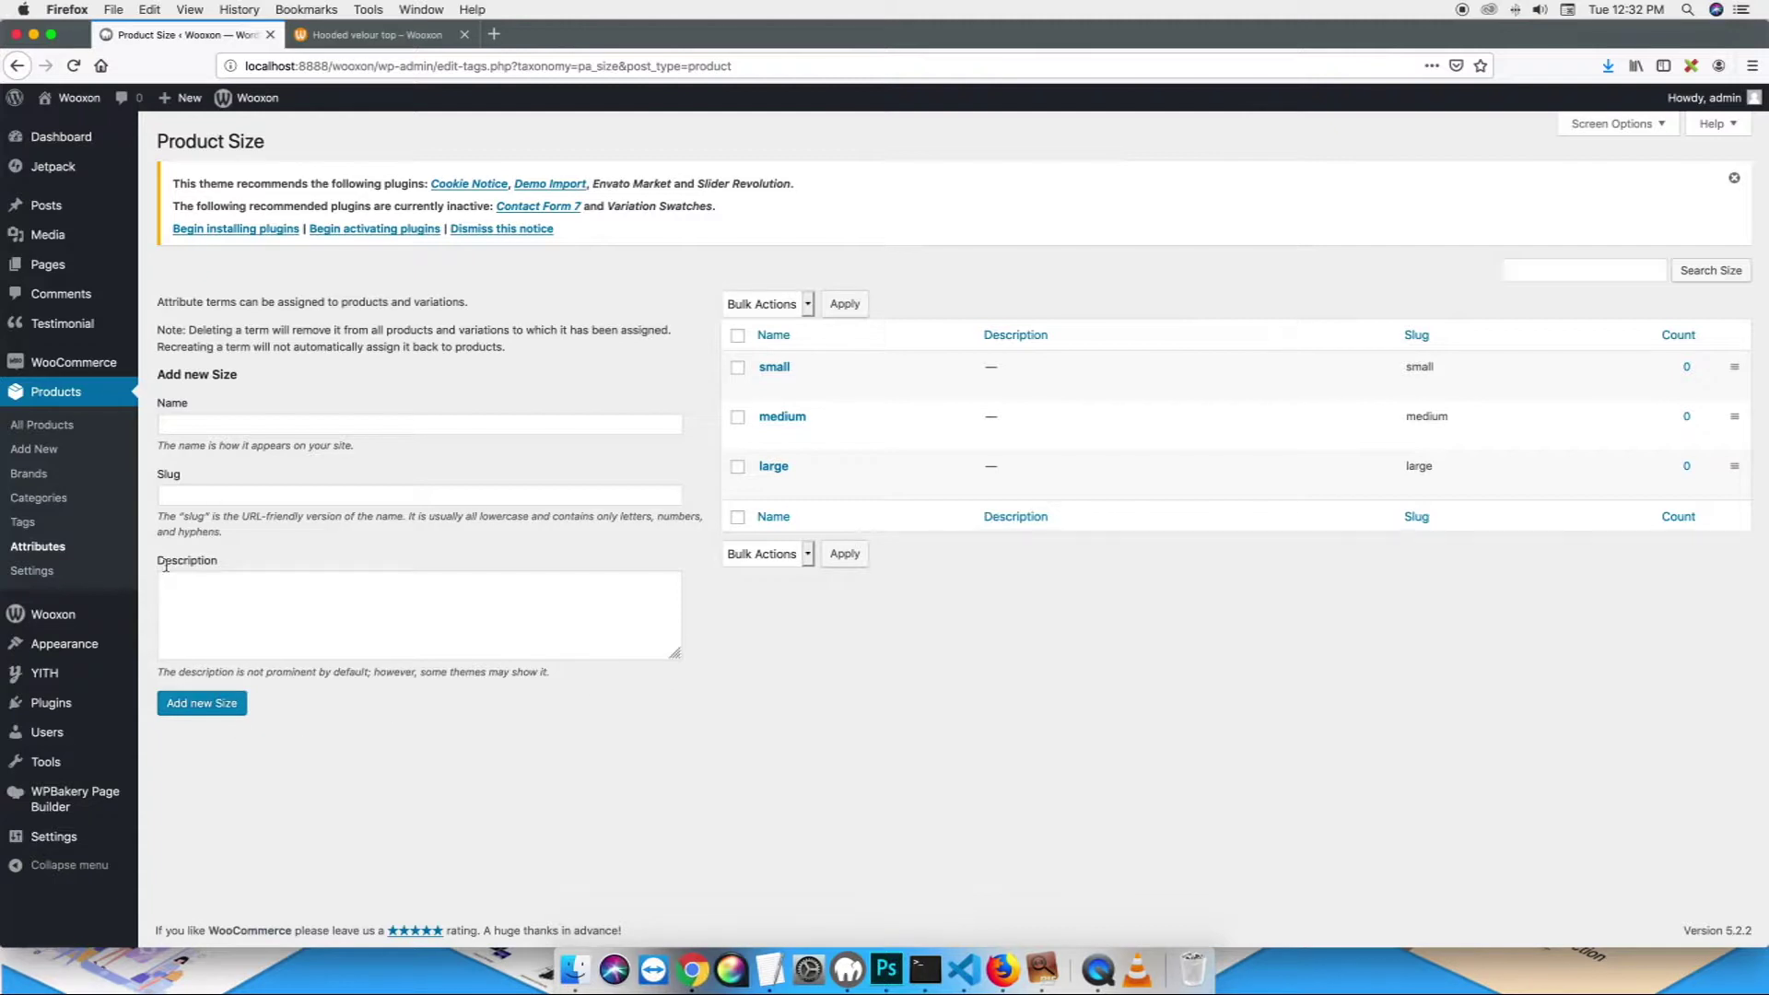
# - Switch to the gg.txt checklist in TextEdit and mark the "Create product attribute" line as ok
pyautogui.click(768, 968)
pyautogui.click(849, 395)
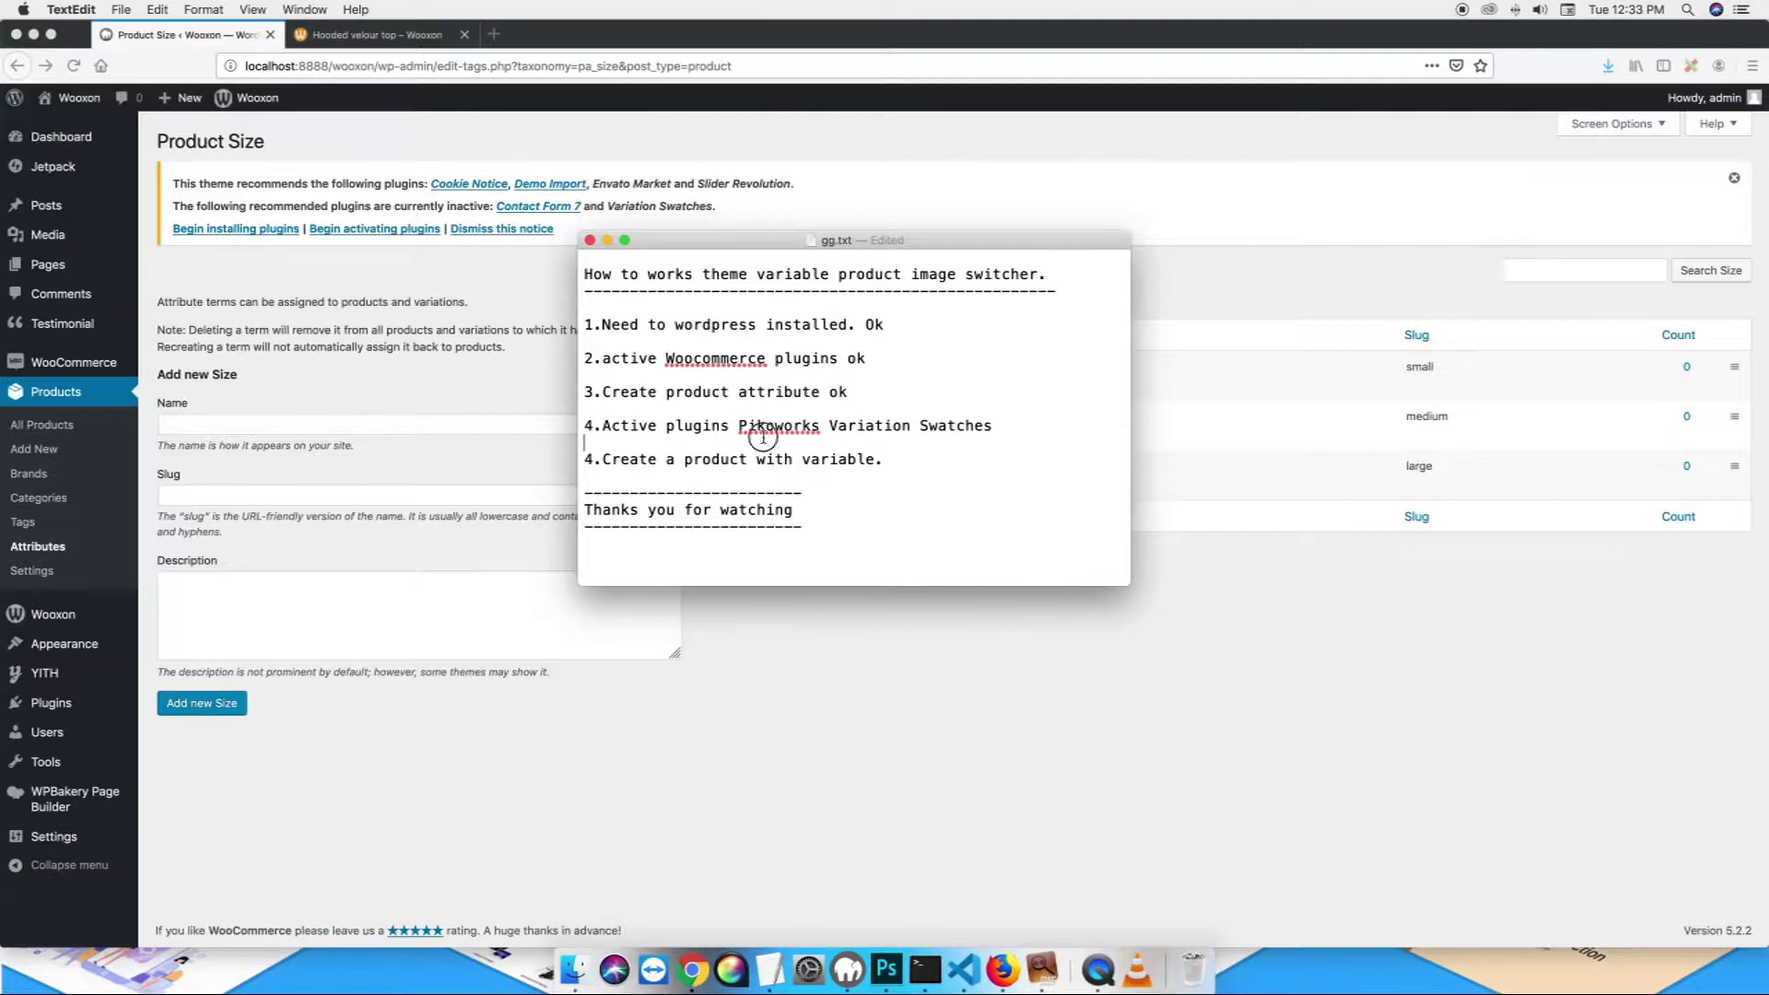
pyautogui.moveTo(604, 425); pyautogui.dragTo(1006, 429)
pyautogui.click(1008, 472)
# - Return to the WordPress admin in Firefox, find Pikoworks Variation Swatches among the installed plugins and activate it
pyautogui.click(61, 716)
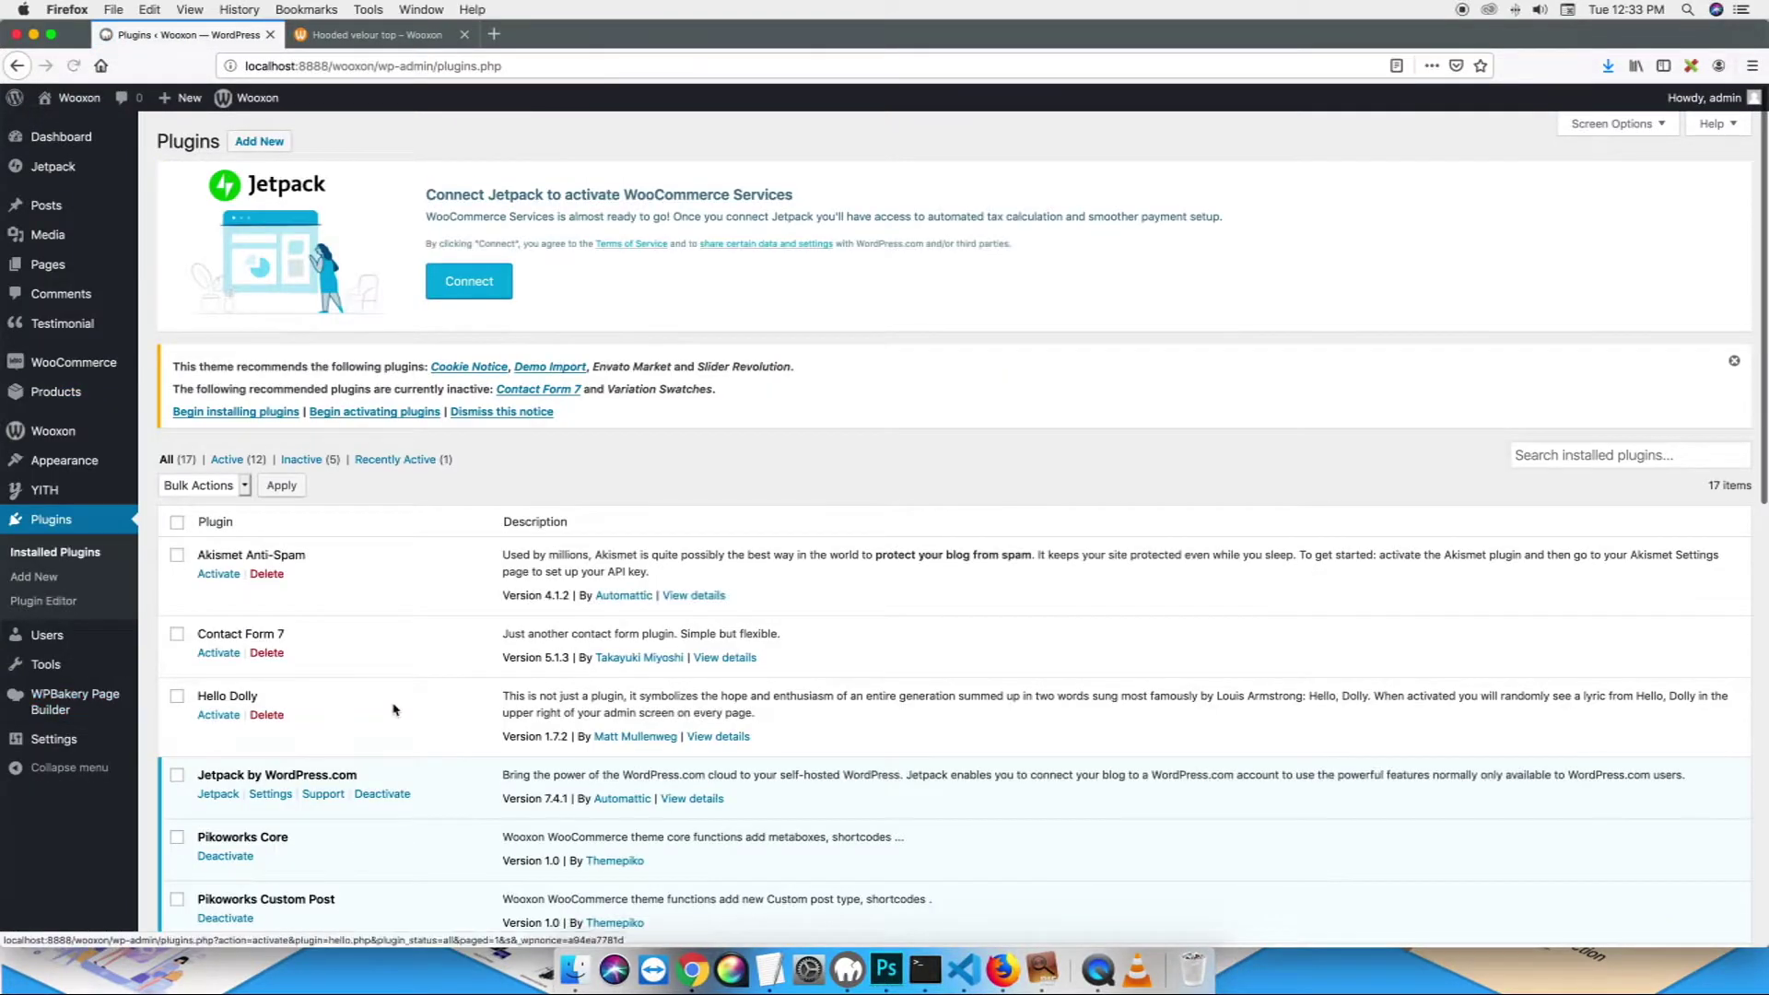
pyautogui.scroll(-10, 395, 710)
pyautogui.scroll(5, 395, 710)
pyautogui.moveTo(367, 332); pyautogui.dragTo(194, 330)
pyautogui.moveTo(516, 333); pyautogui.dragTo(861, 333)
pyautogui.click(886, 353)
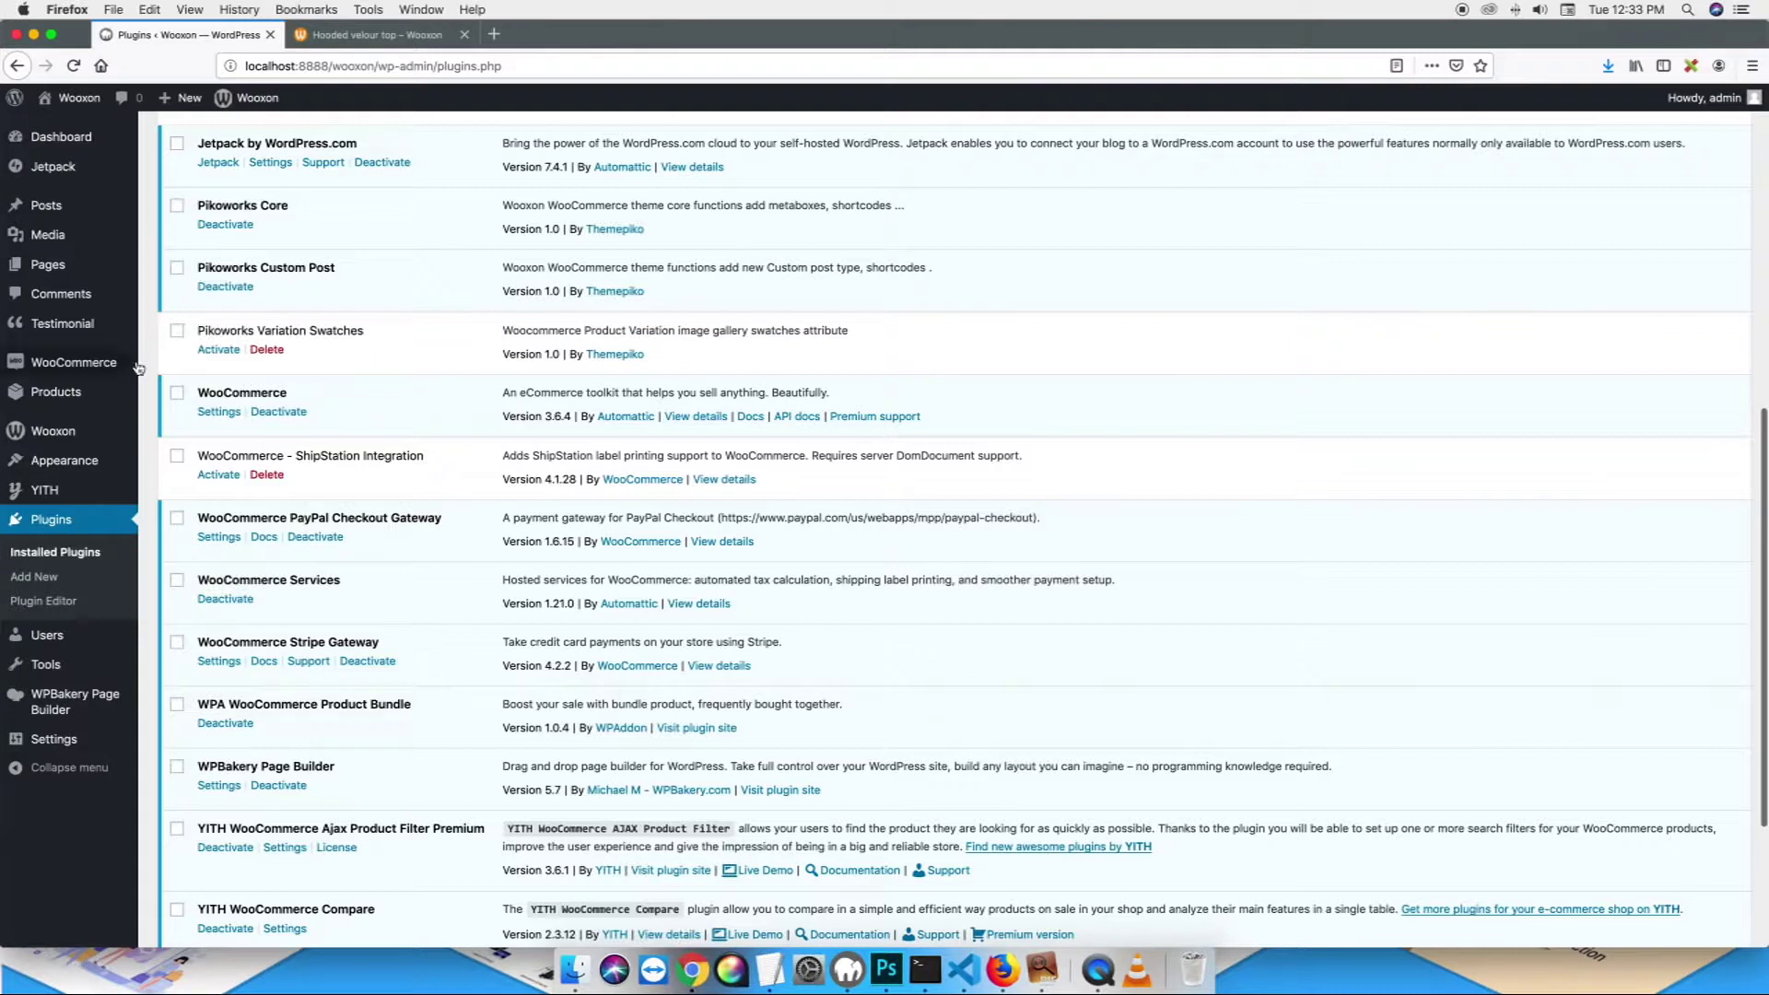
pyautogui.click(221, 350)
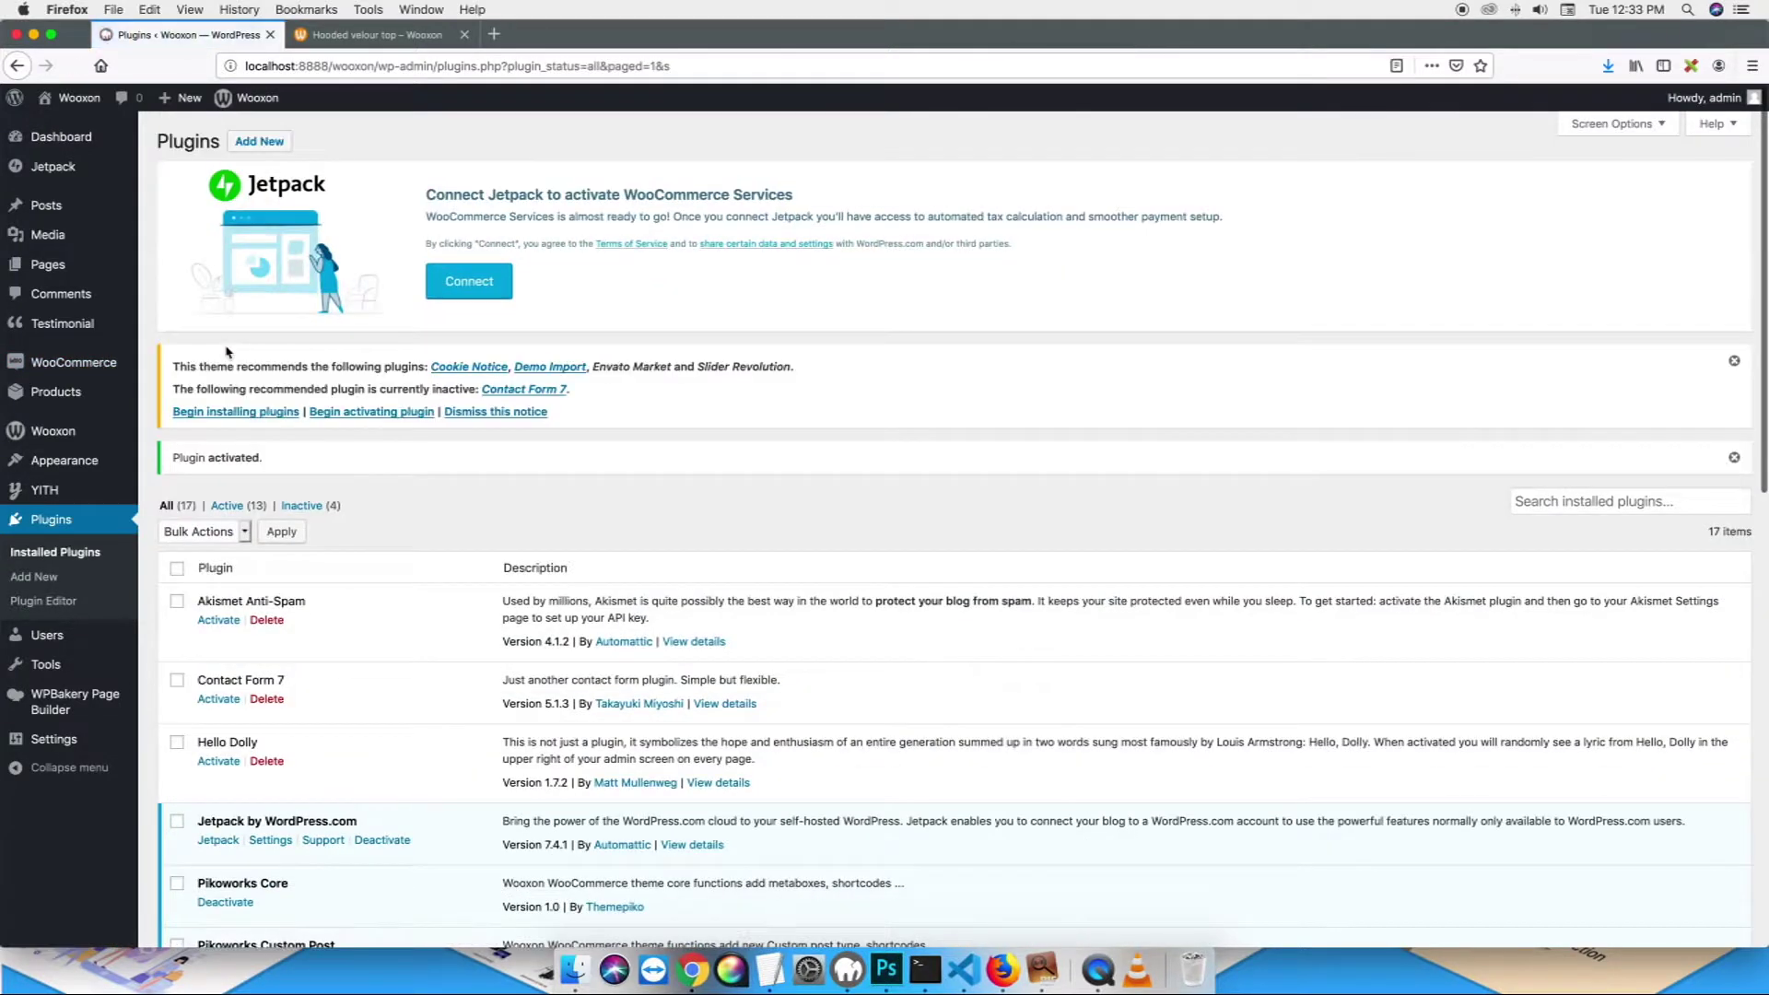
# - Open the Variation Swatches settings, keep Color as the attribute that switches variation images, and save the changes
pyautogui.scroll(-2, 127, 458)
pyautogui.moveTo(69, 738)
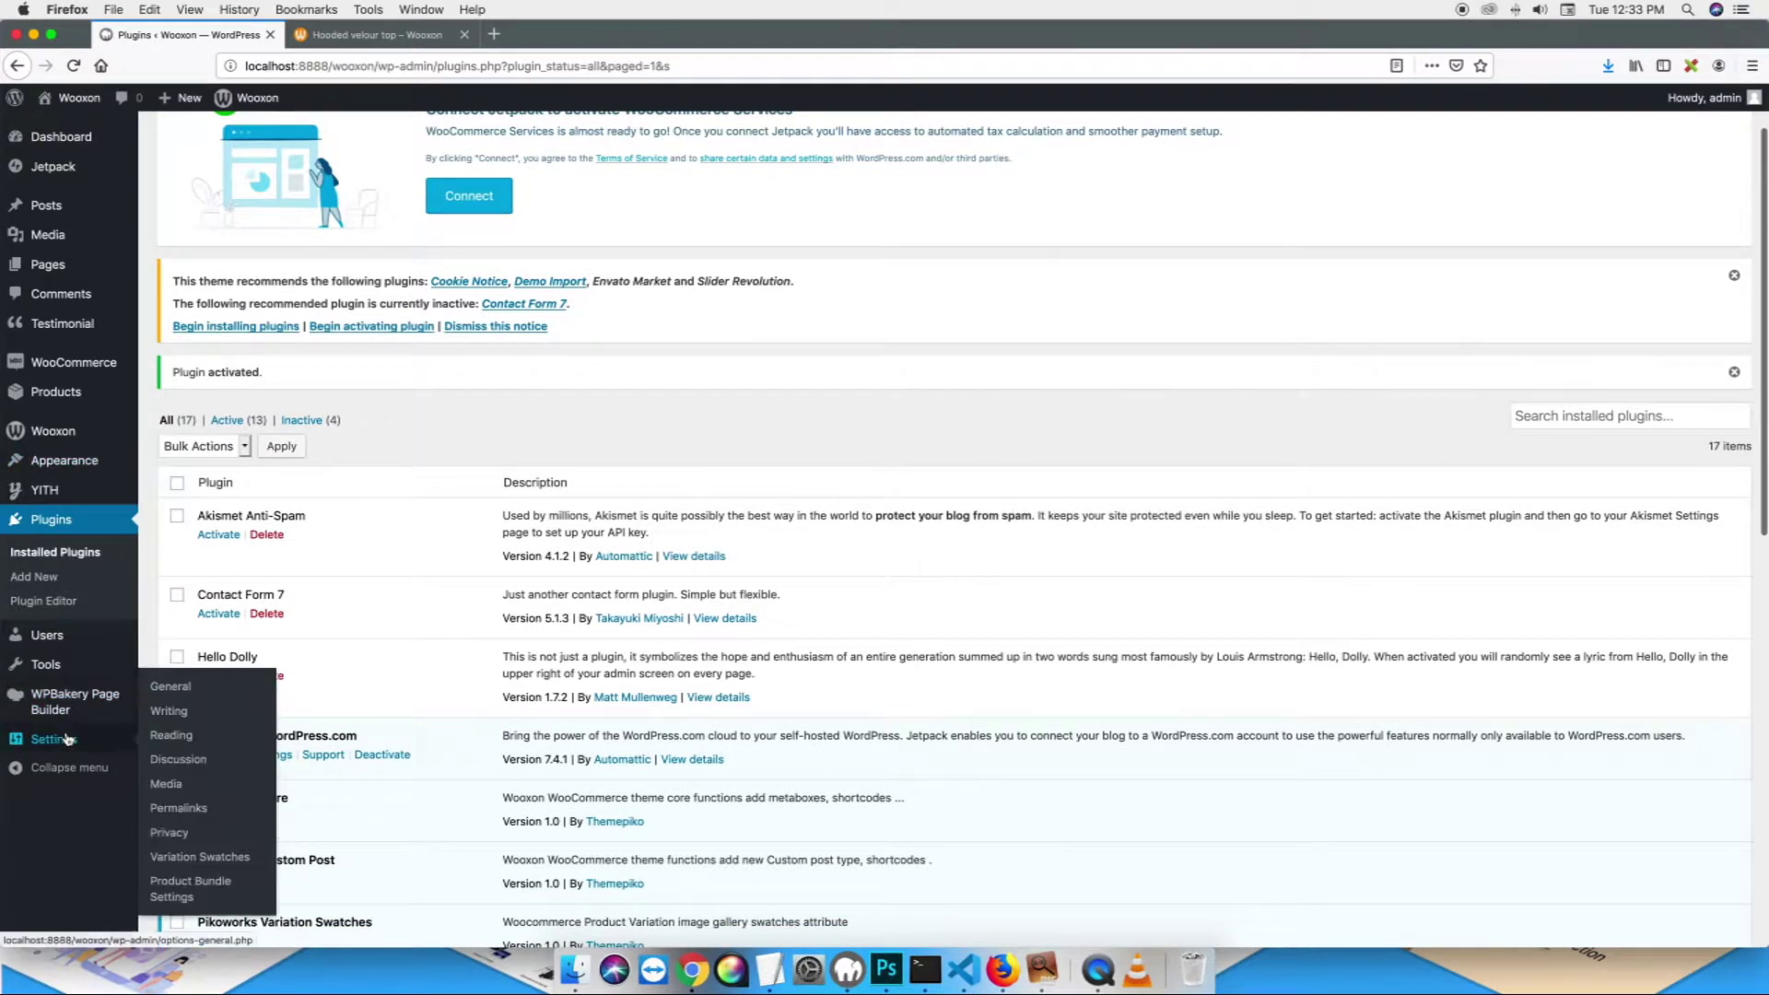
pyautogui.click(223, 860)
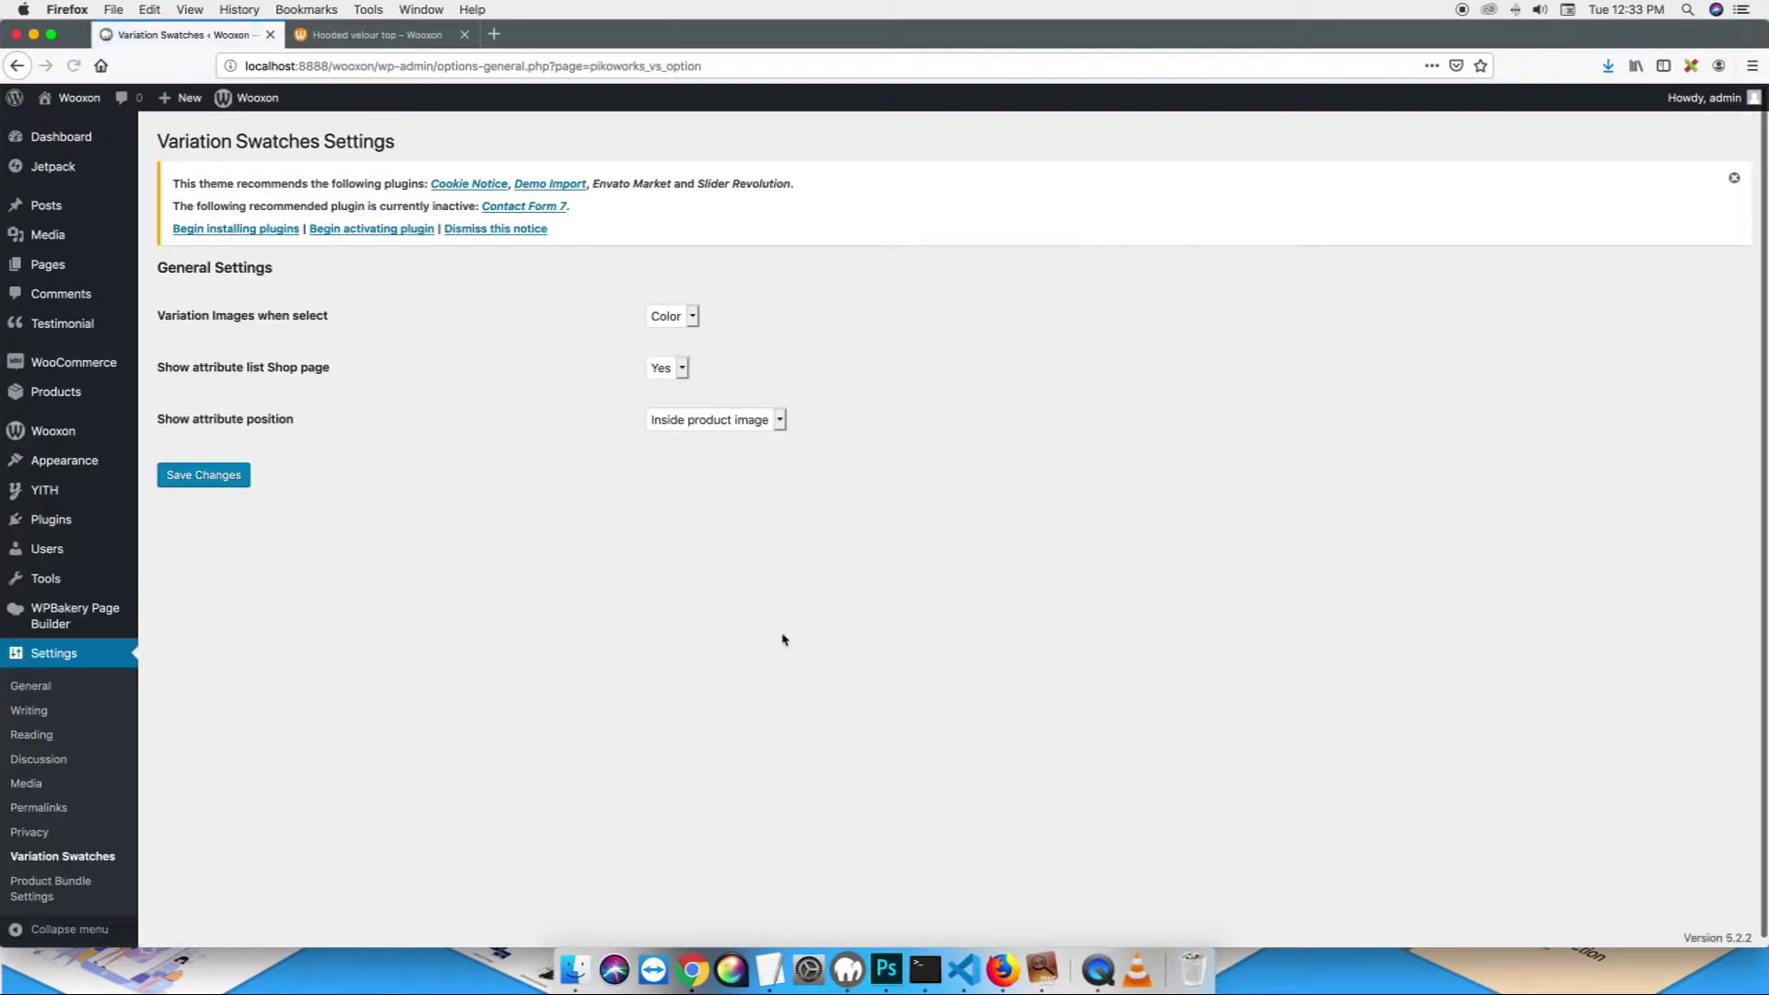
pyautogui.click(674, 318)
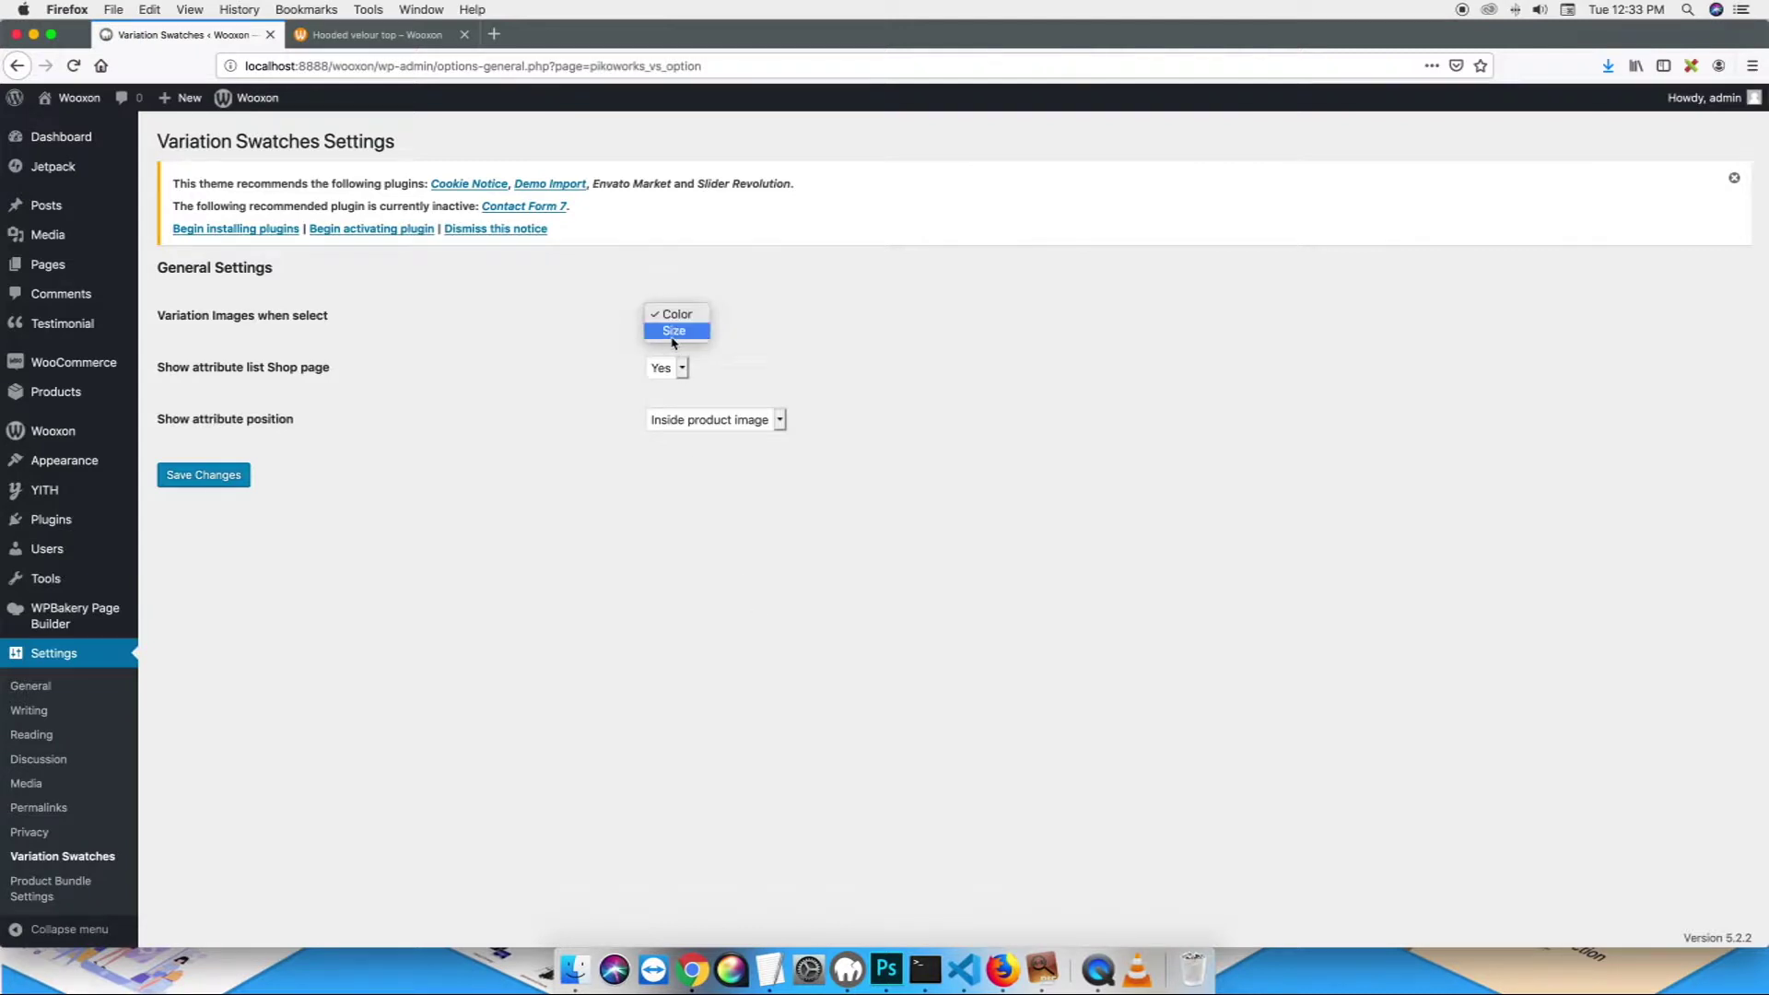
pyautogui.click(673, 337)
pyautogui.click(679, 316)
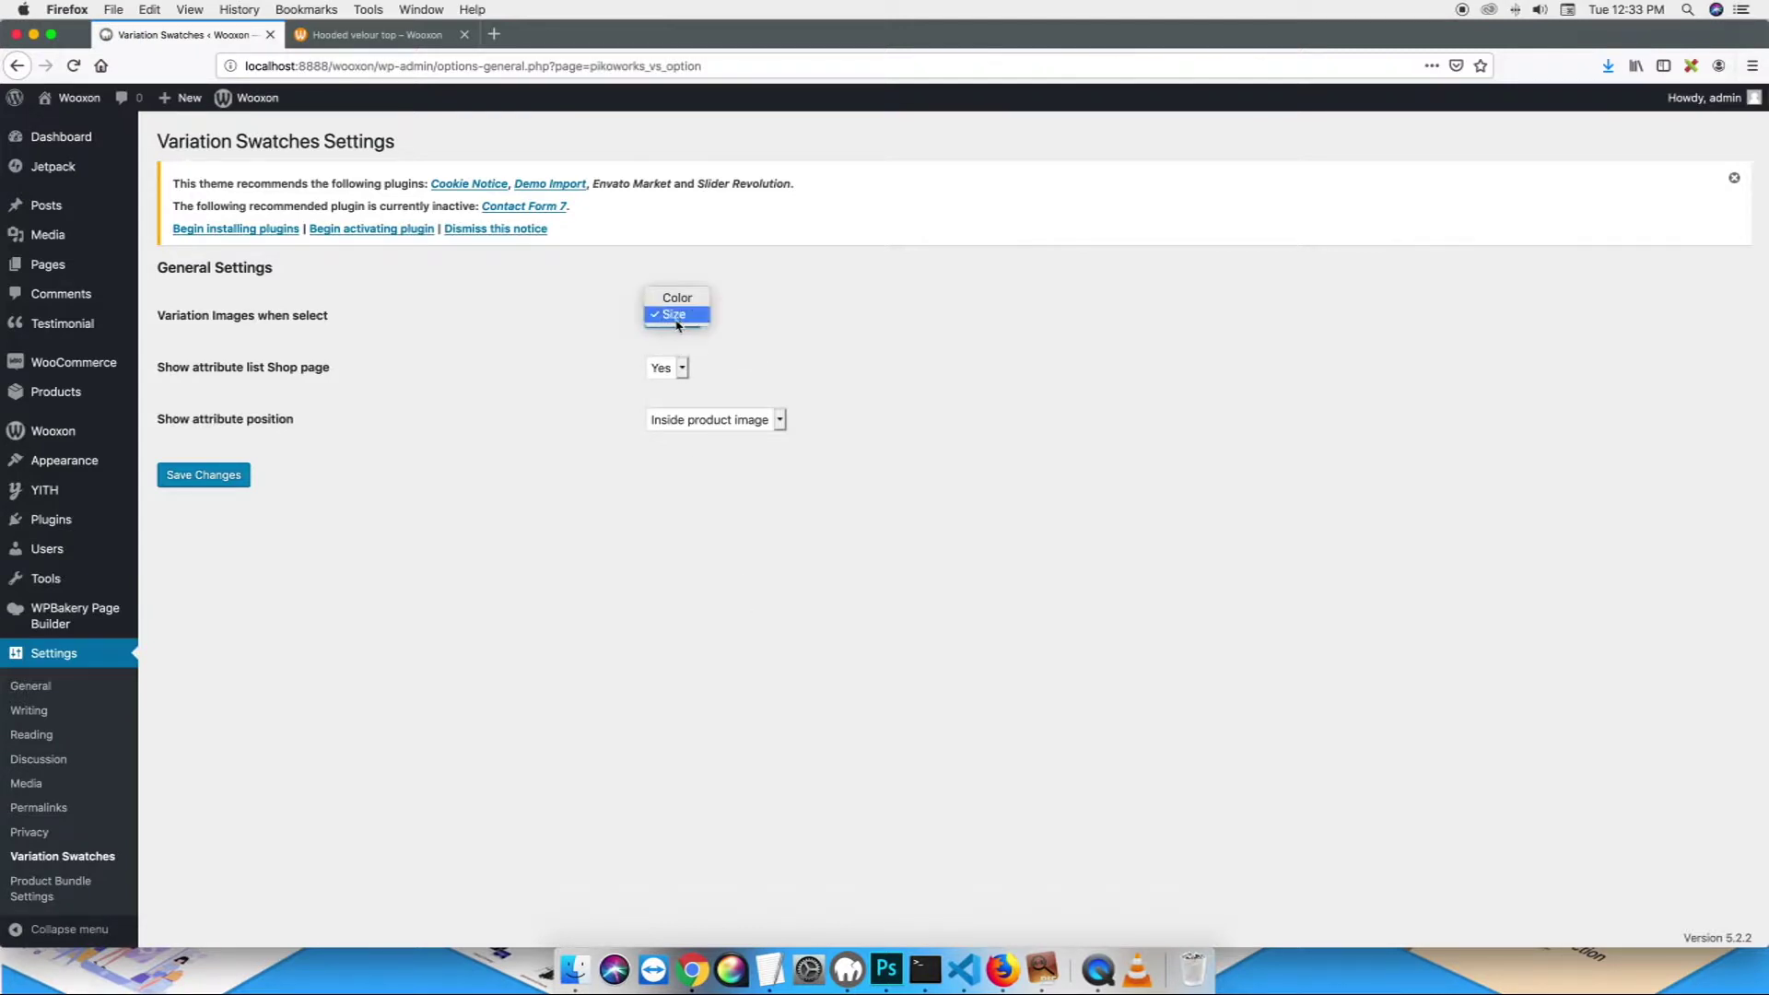
pyautogui.click(675, 300)
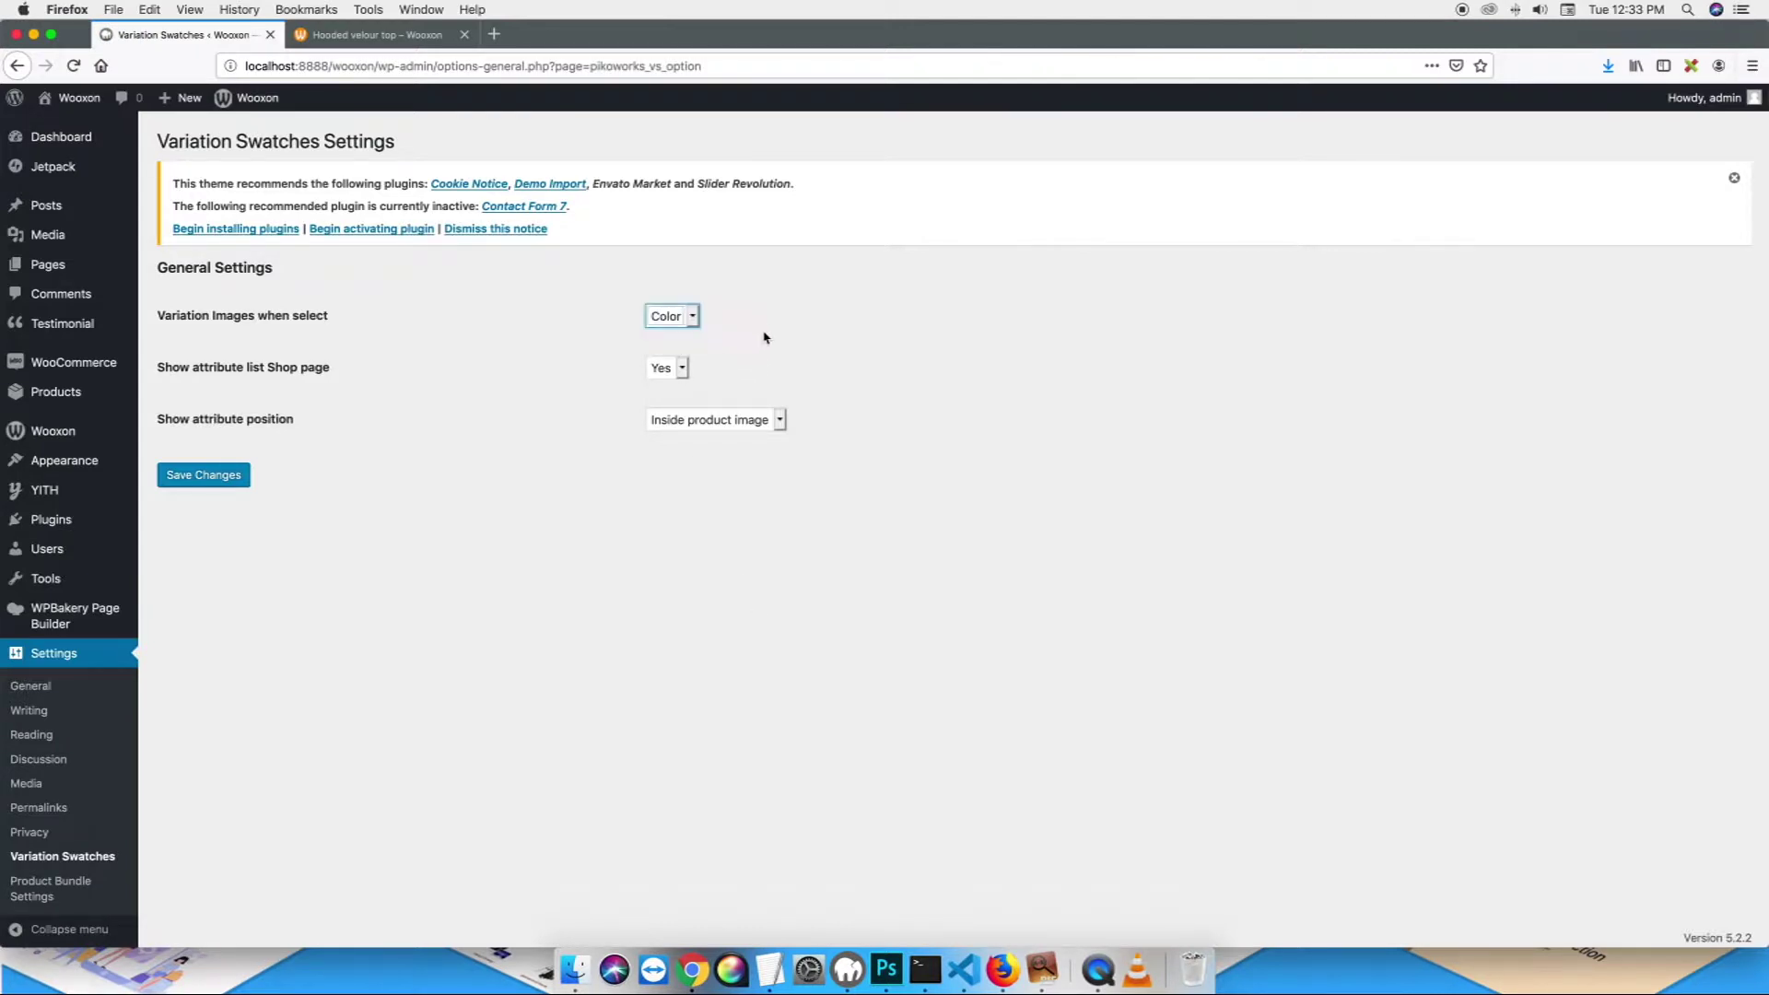
pyautogui.click(218, 481)
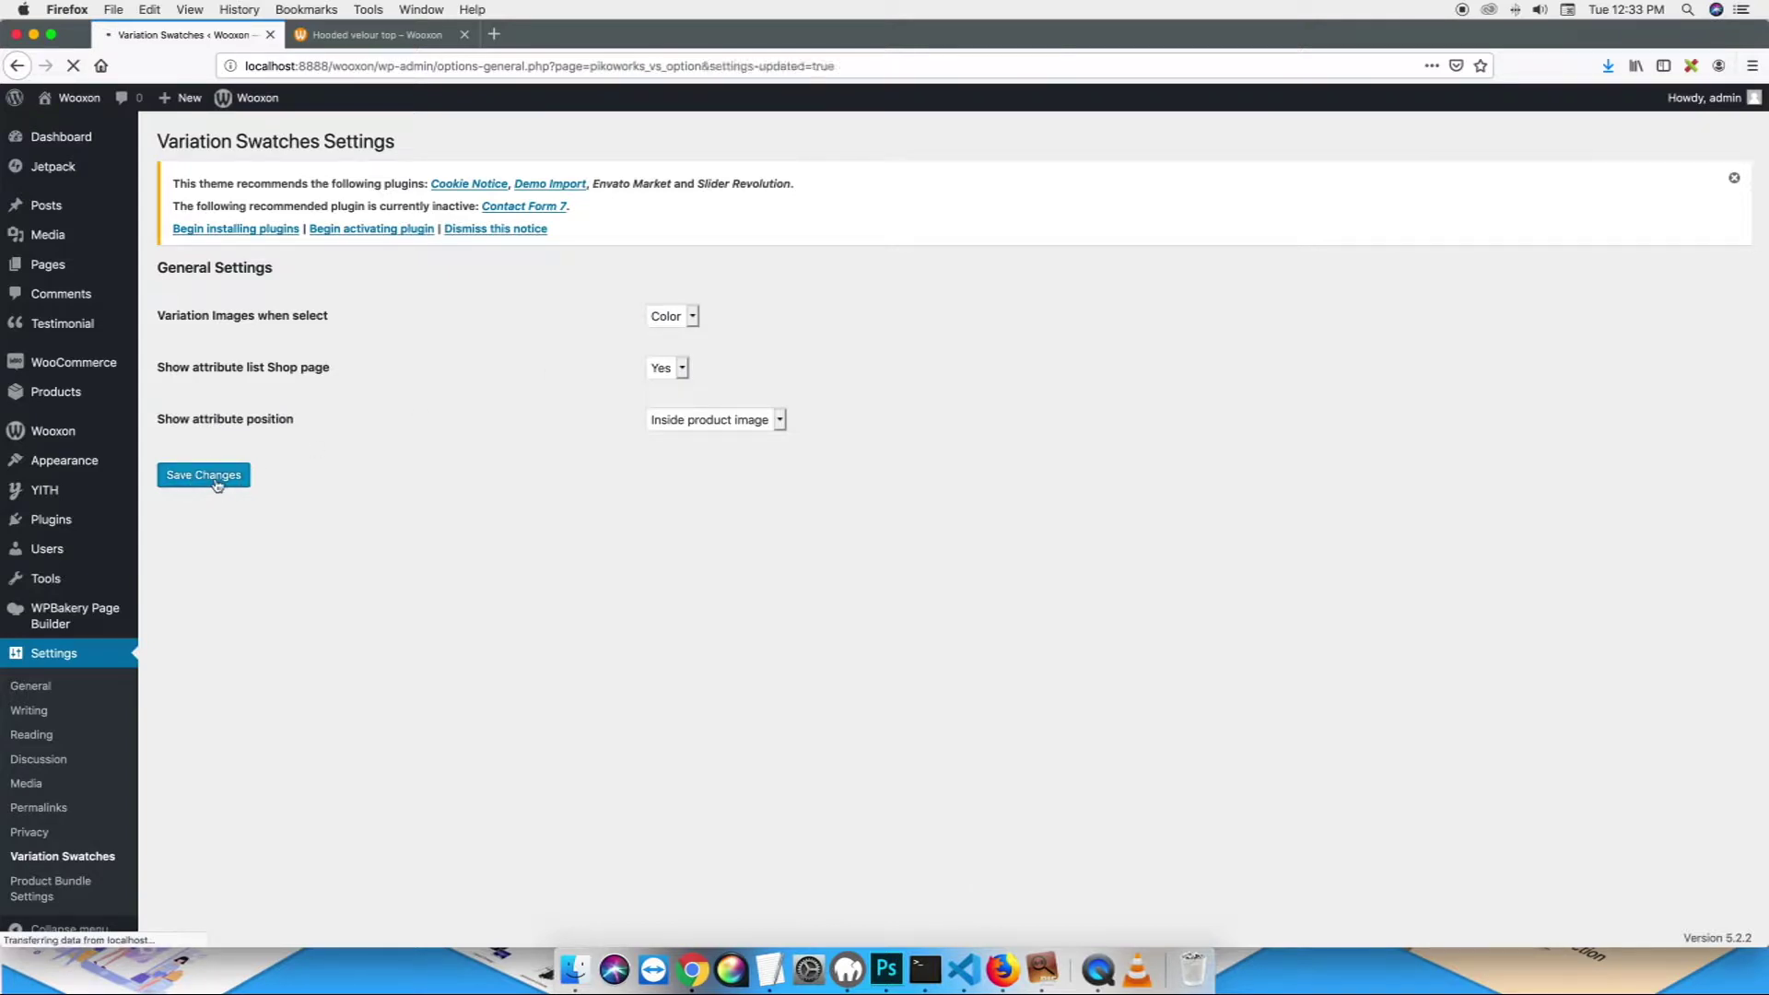
# - Mark the Pikoworks Variation Swatches line as ok in the TextEdit checklist gg.txt and return to Firefox
pyautogui.click(785, 968)
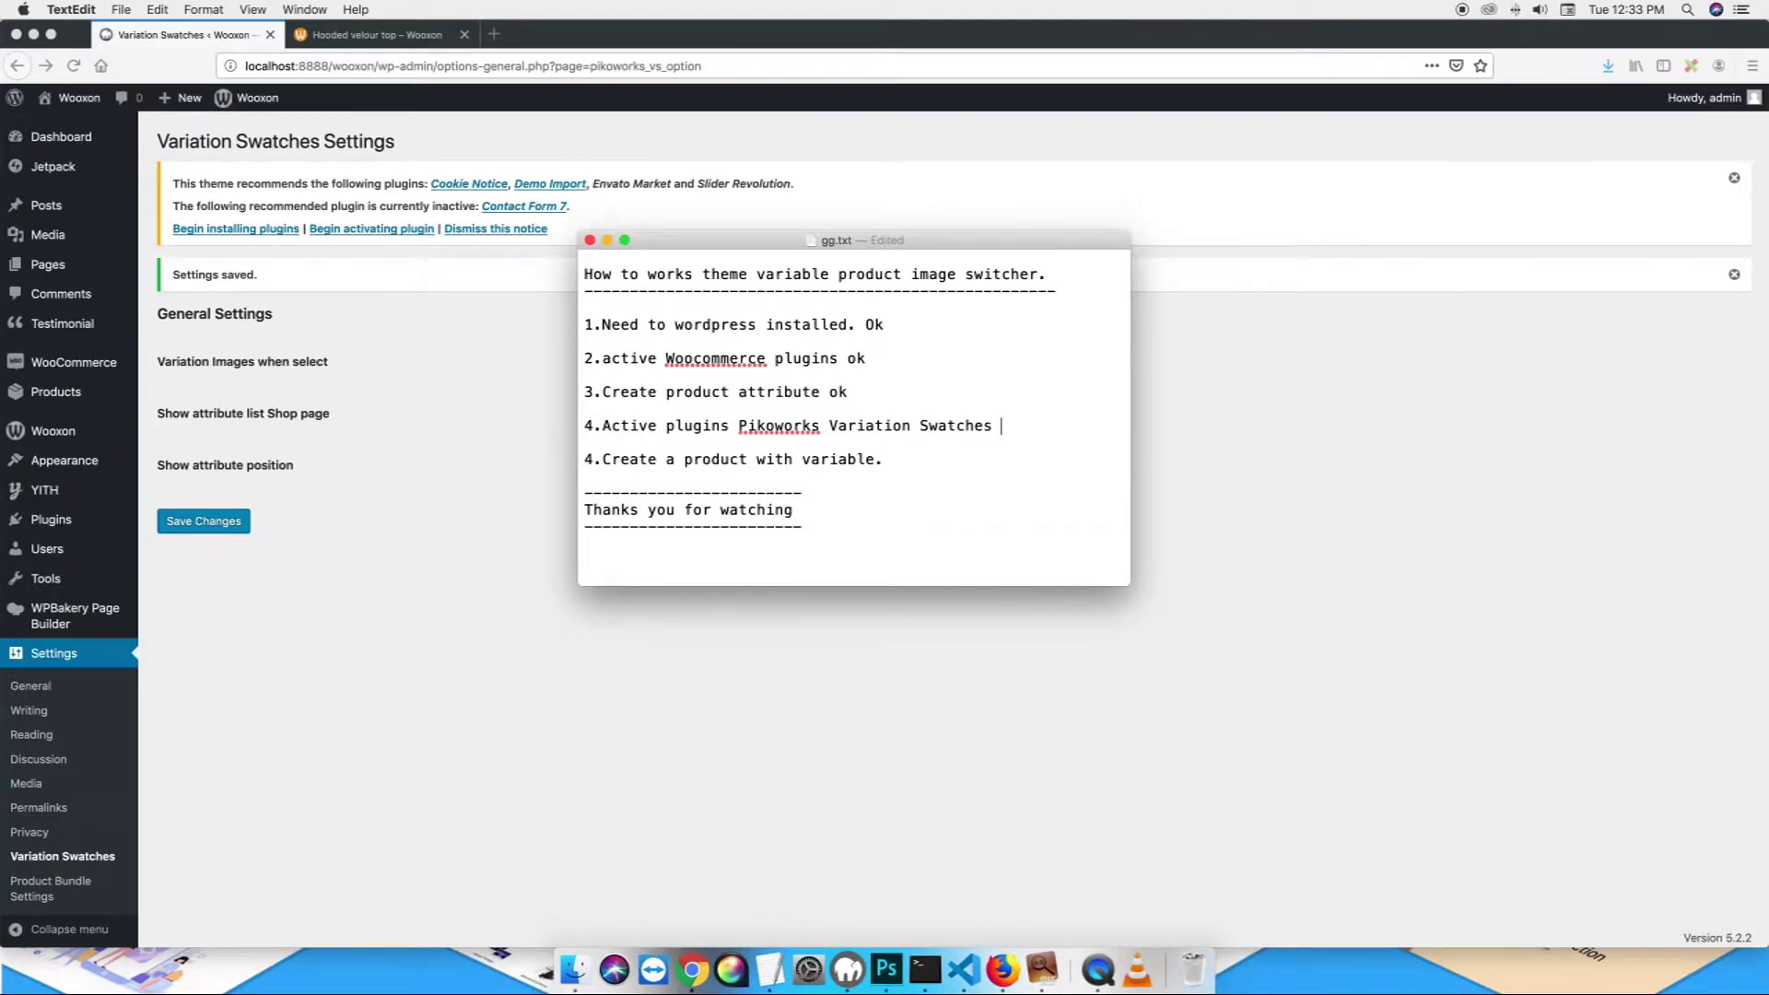
pyautogui.hscroll(1, 900, 458)
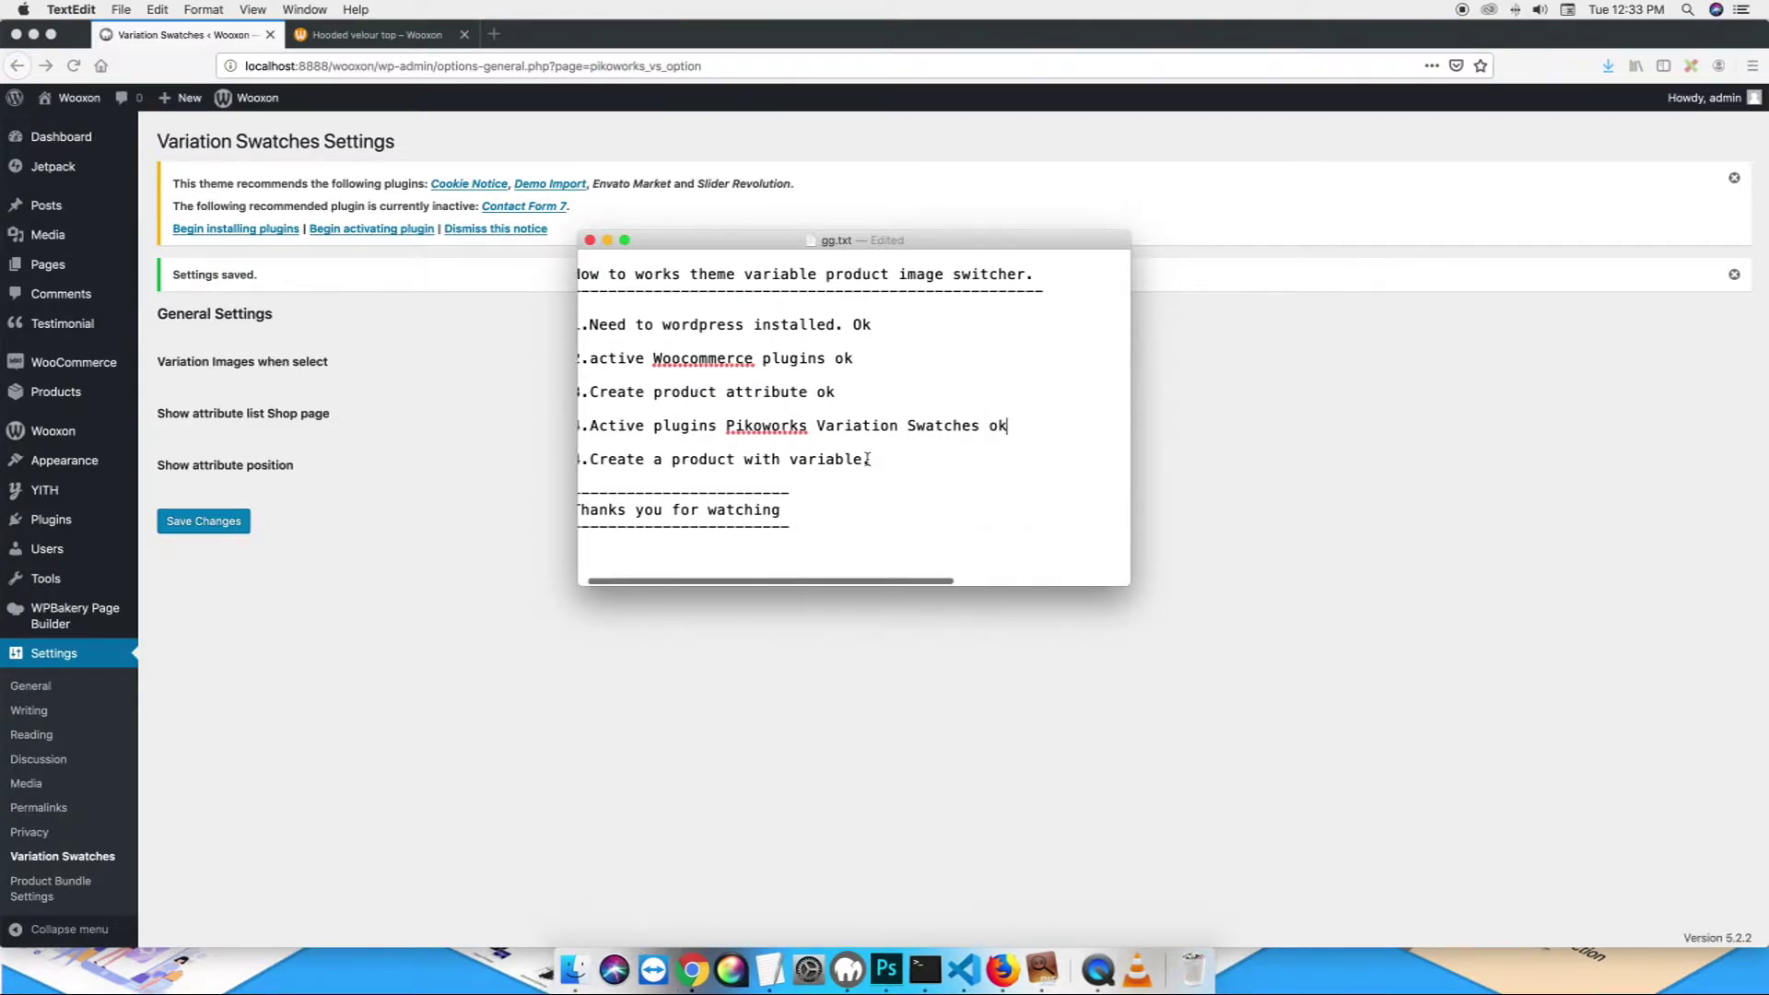
pyautogui.moveTo(913, 468); pyautogui.dragTo(541, 454)
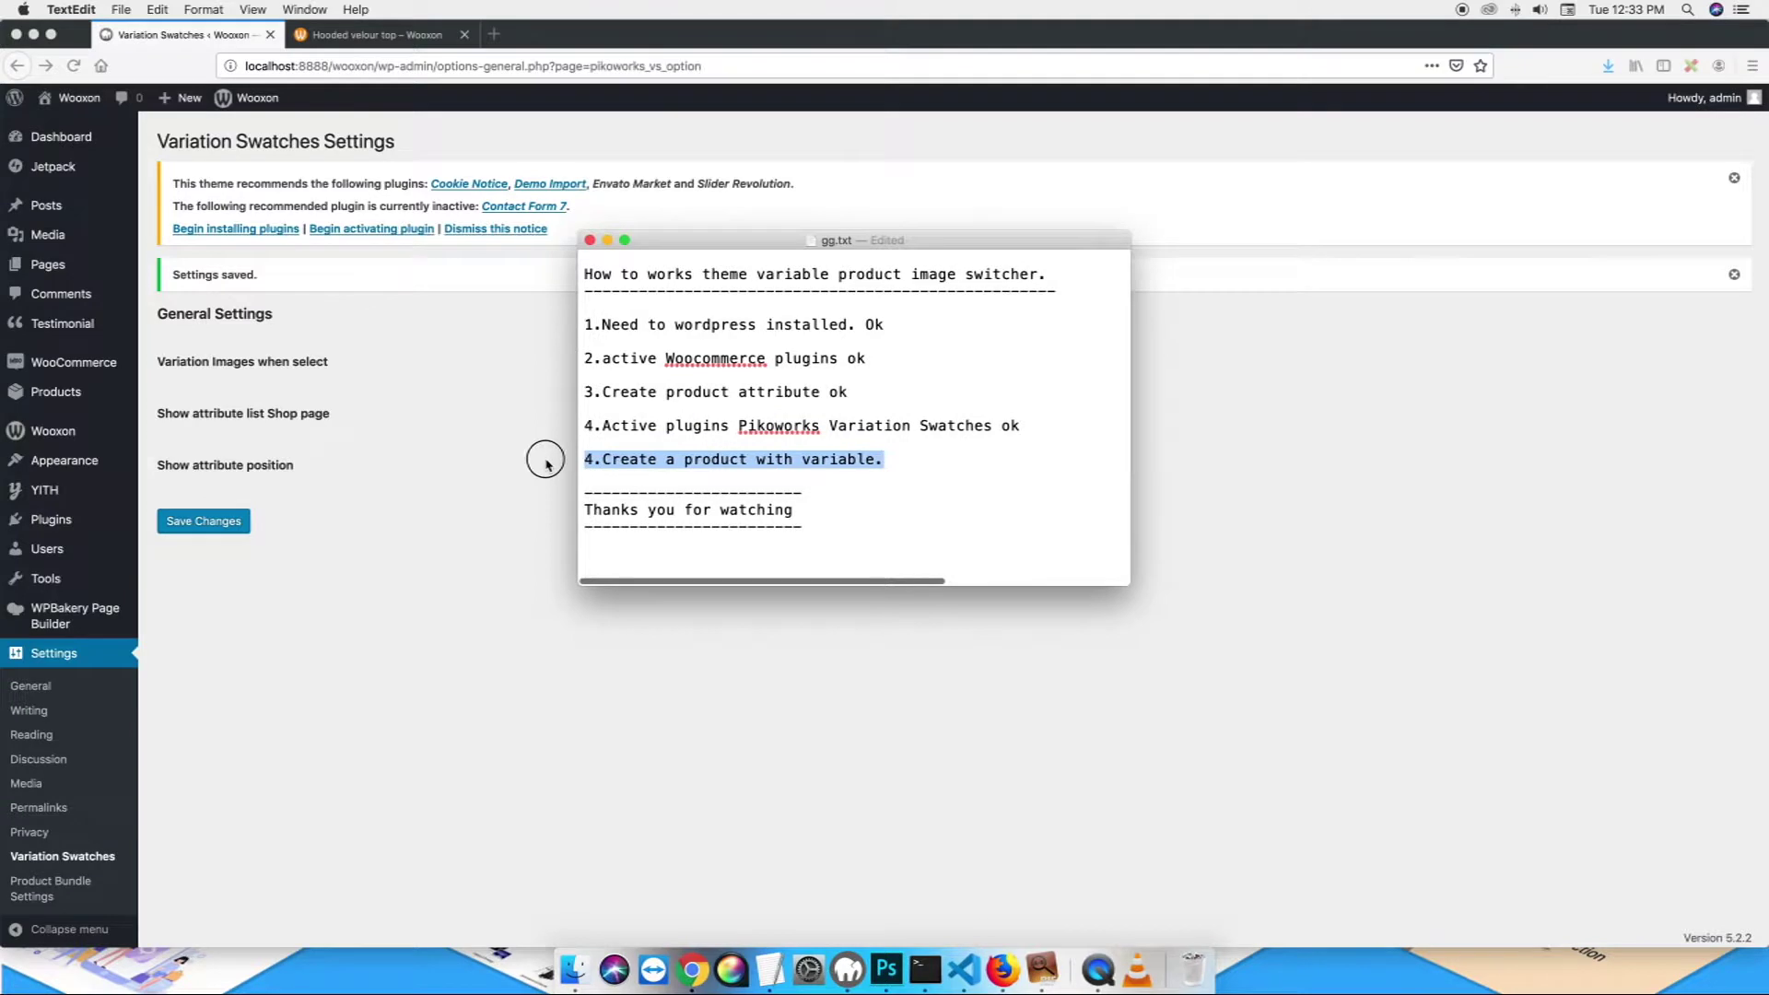
pyautogui.click(399, 581)
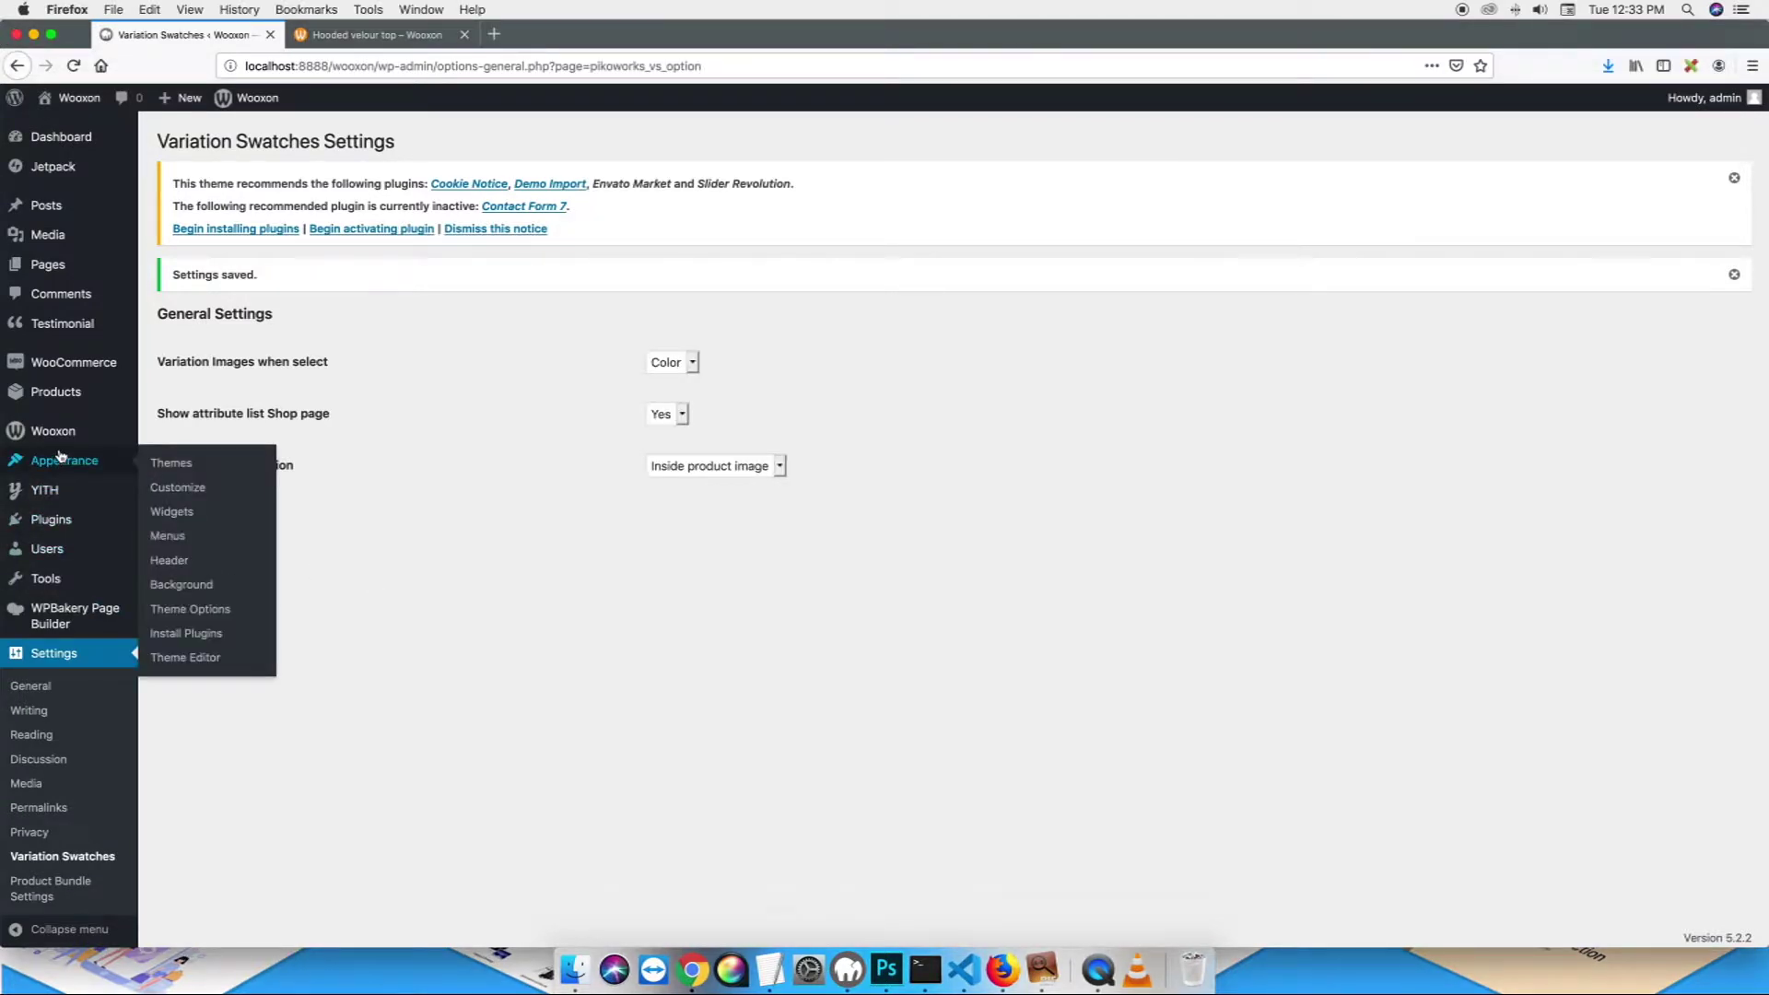
# - Create a new product named "Create a variable product with image switcher" and dismiss the guided tour
pyautogui.click(66, 403)
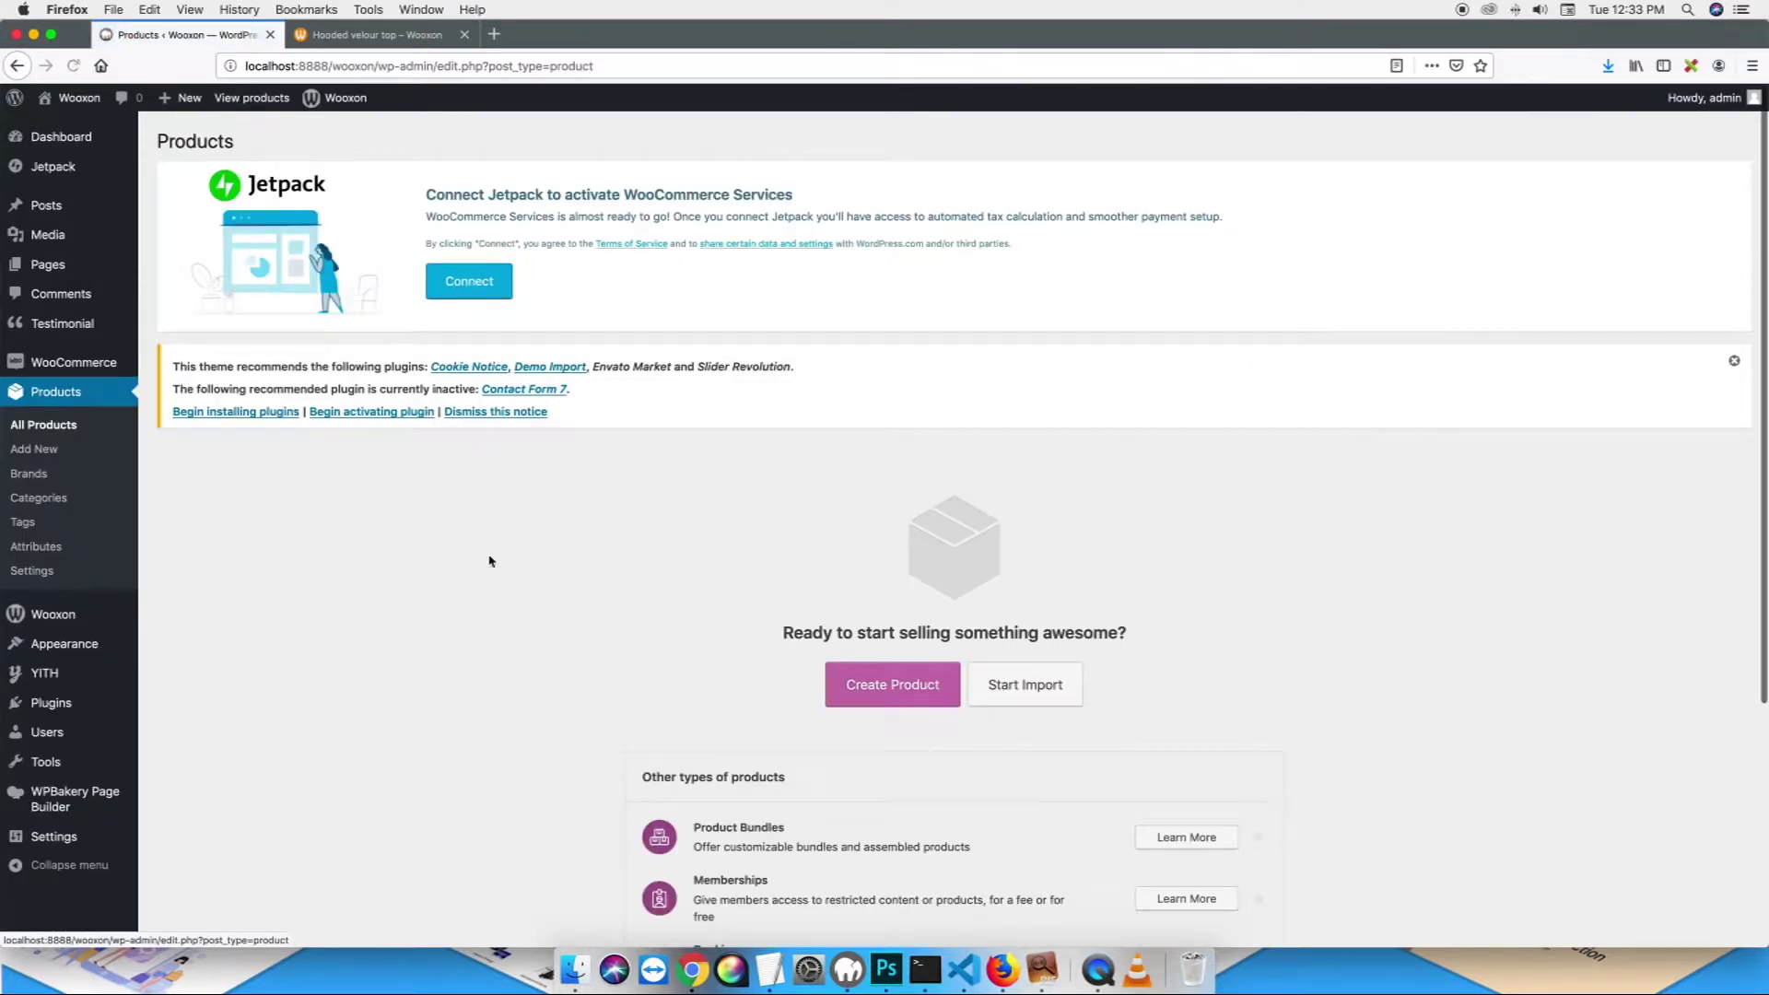
pyautogui.click(902, 692)
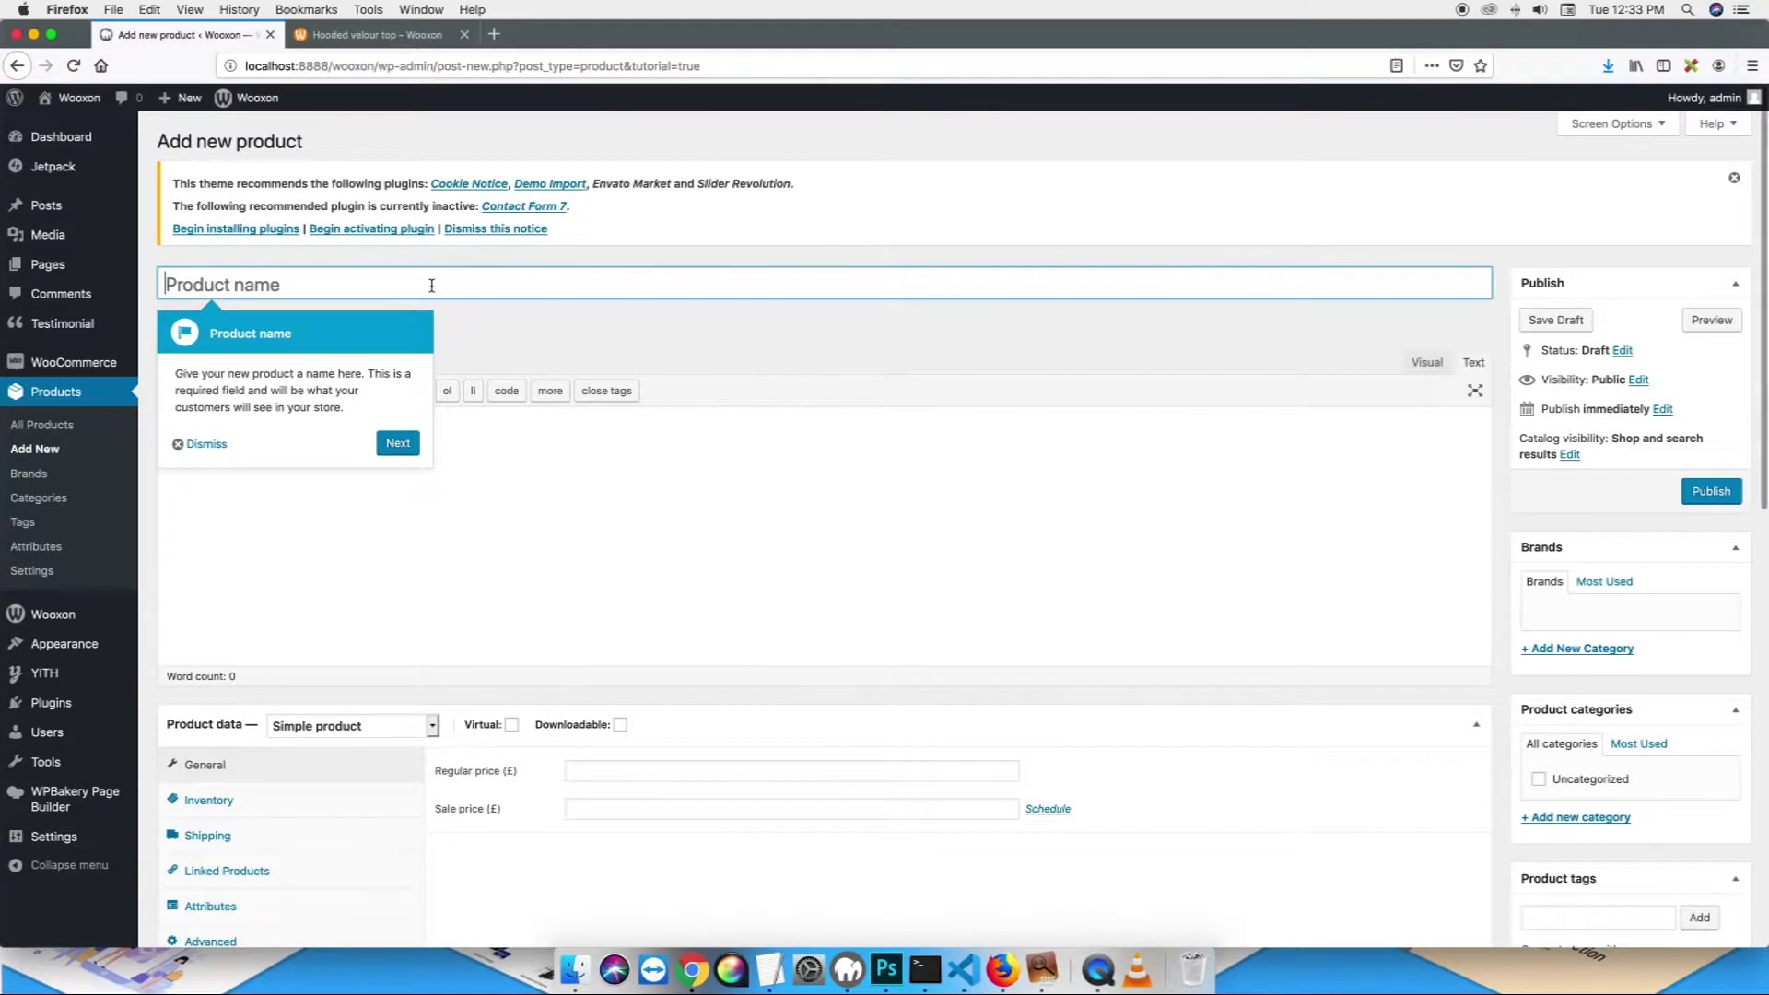
pyautogui.write('Cr')
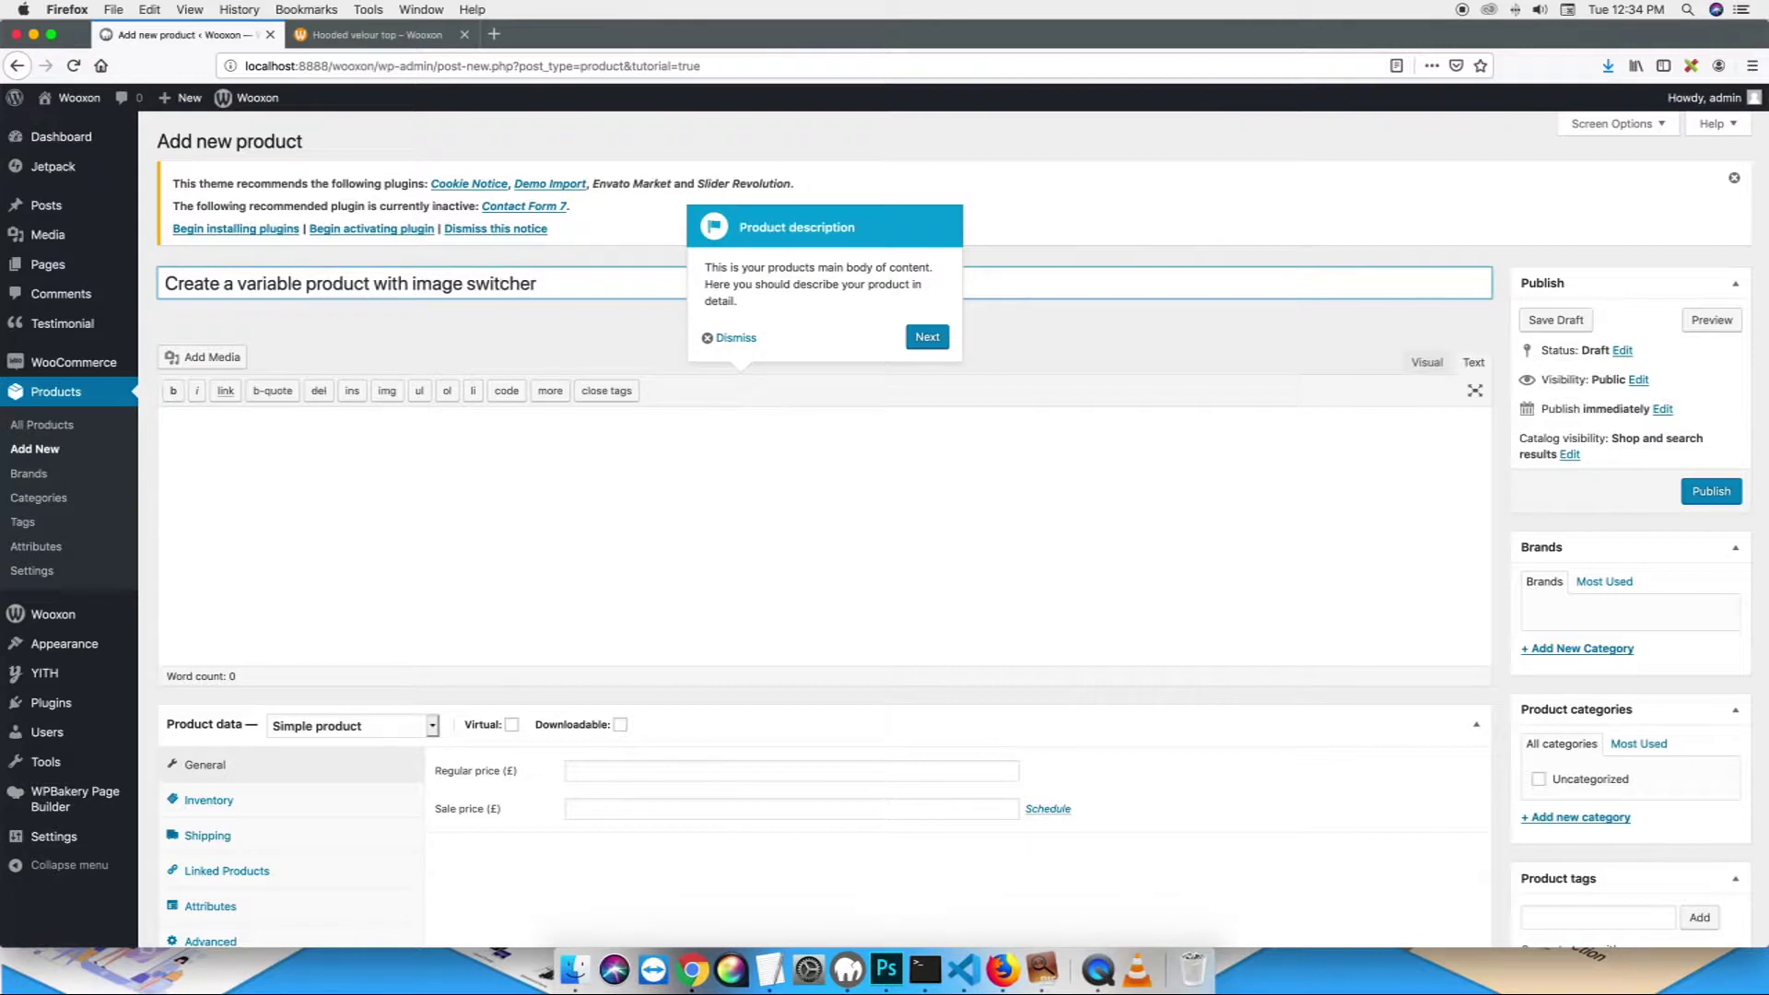
pyautogui.click(714, 338)
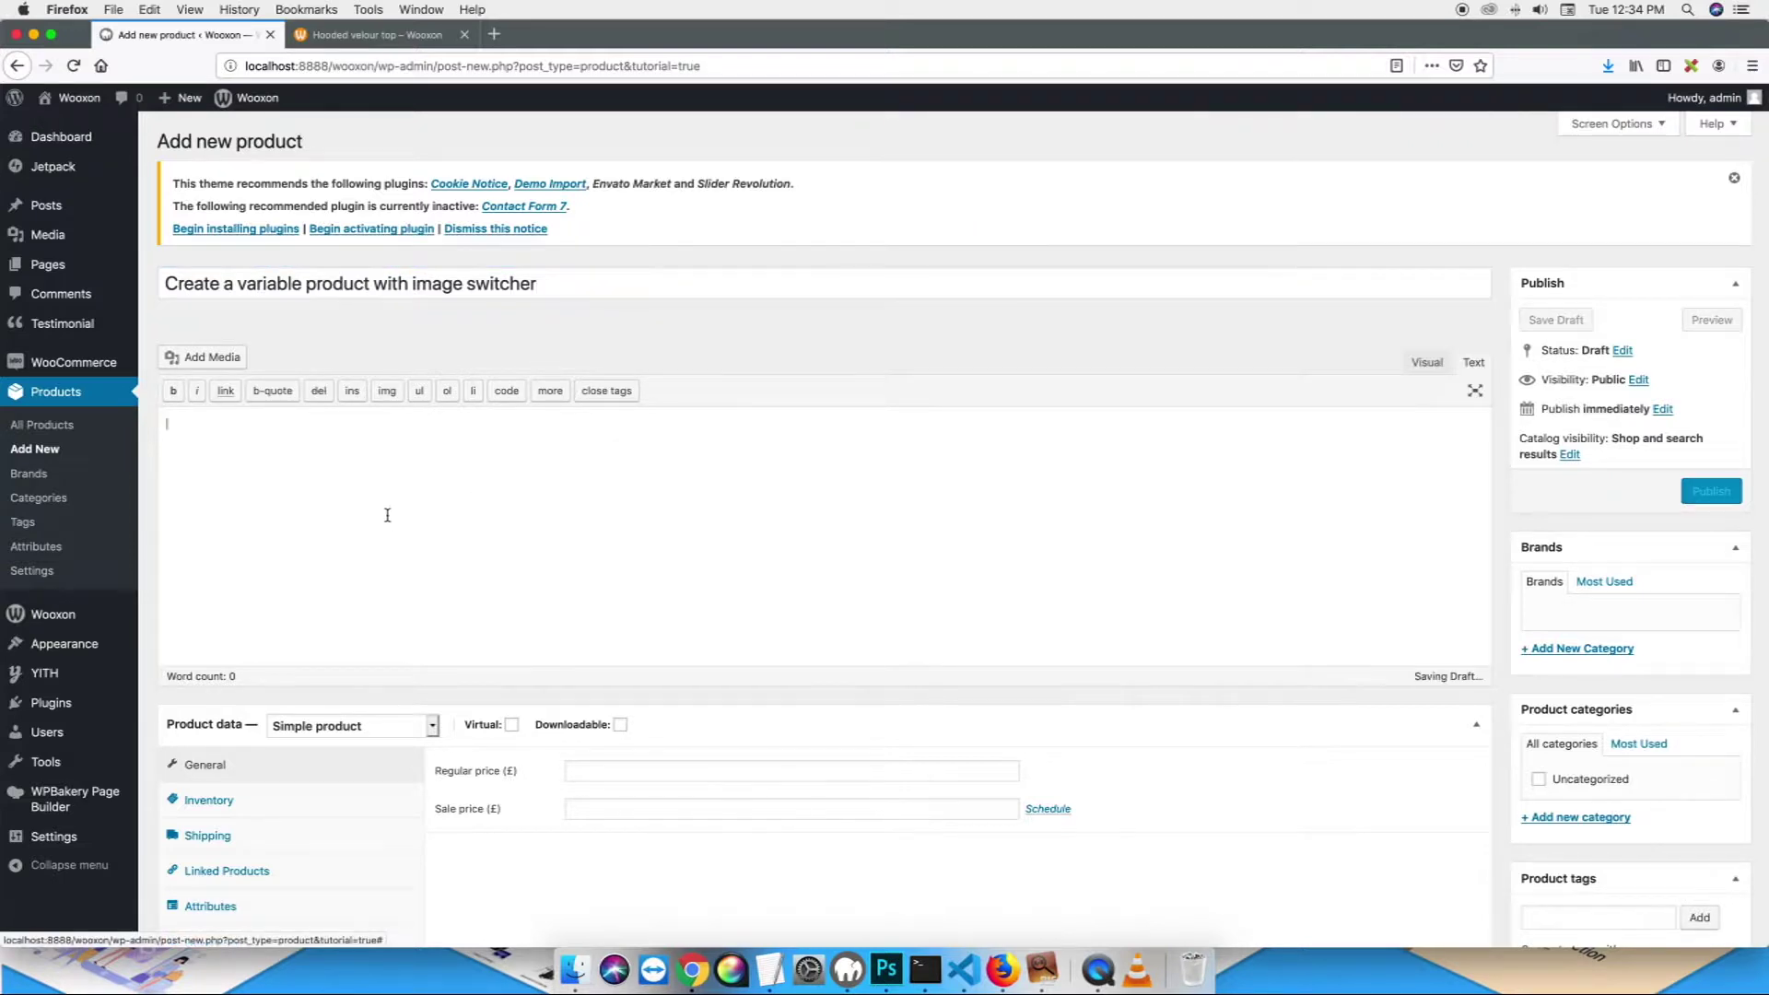
# - Copy the description text from "fames ac turpis egestas" onward on the Hooded velour top demo page into the new product's description
pyautogui.click(366, 37)
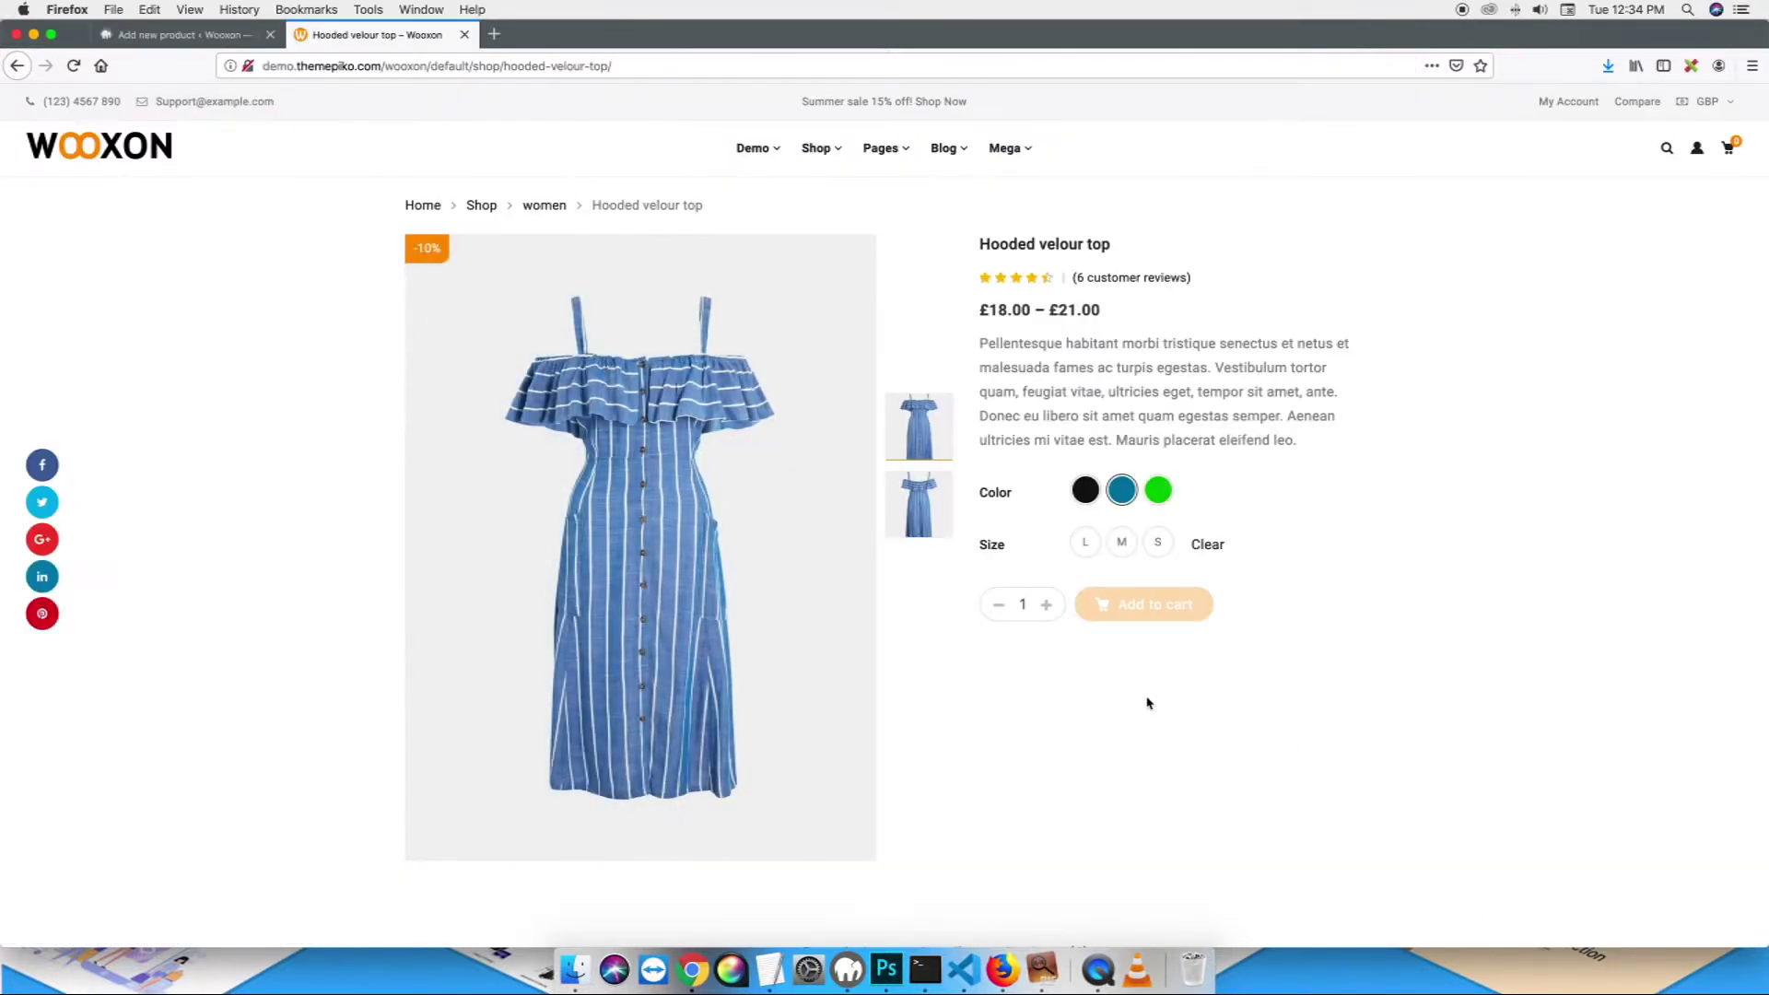
pyautogui.scroll(-6, 1149, 703)
pyautogui.moveTo(1303, 541); pyautogui.dragTo(881, 517)
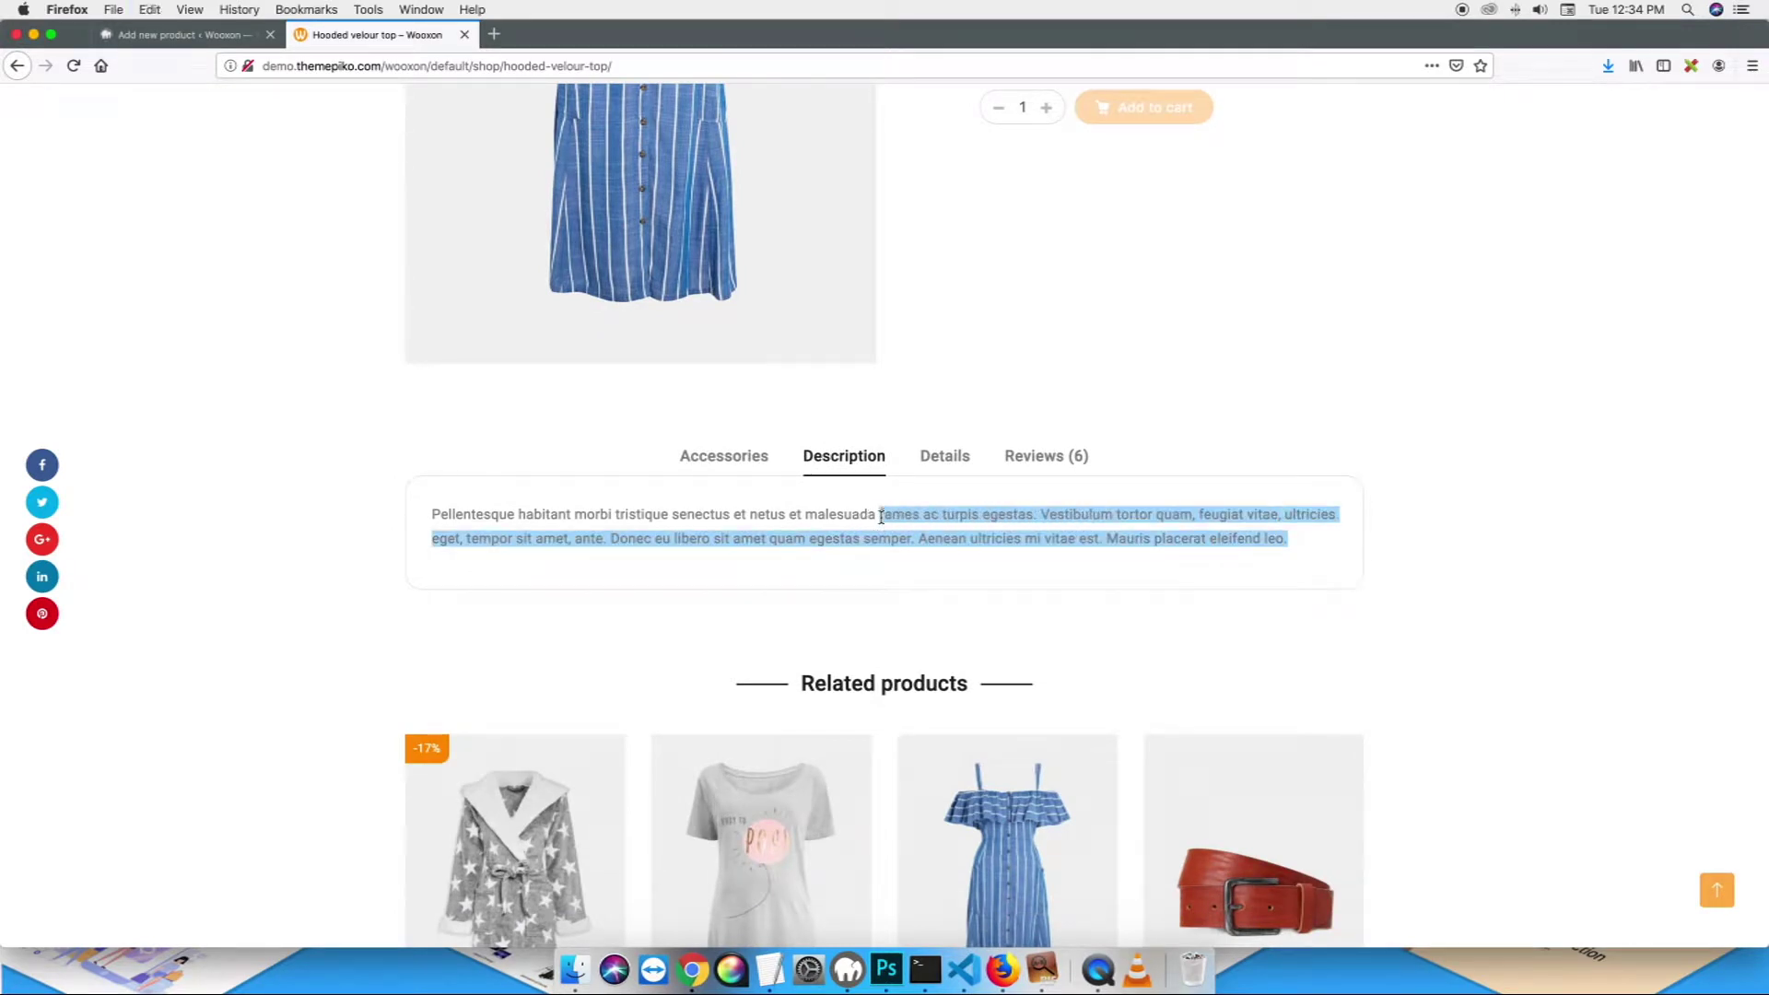
pyautogui.click(175, 40)
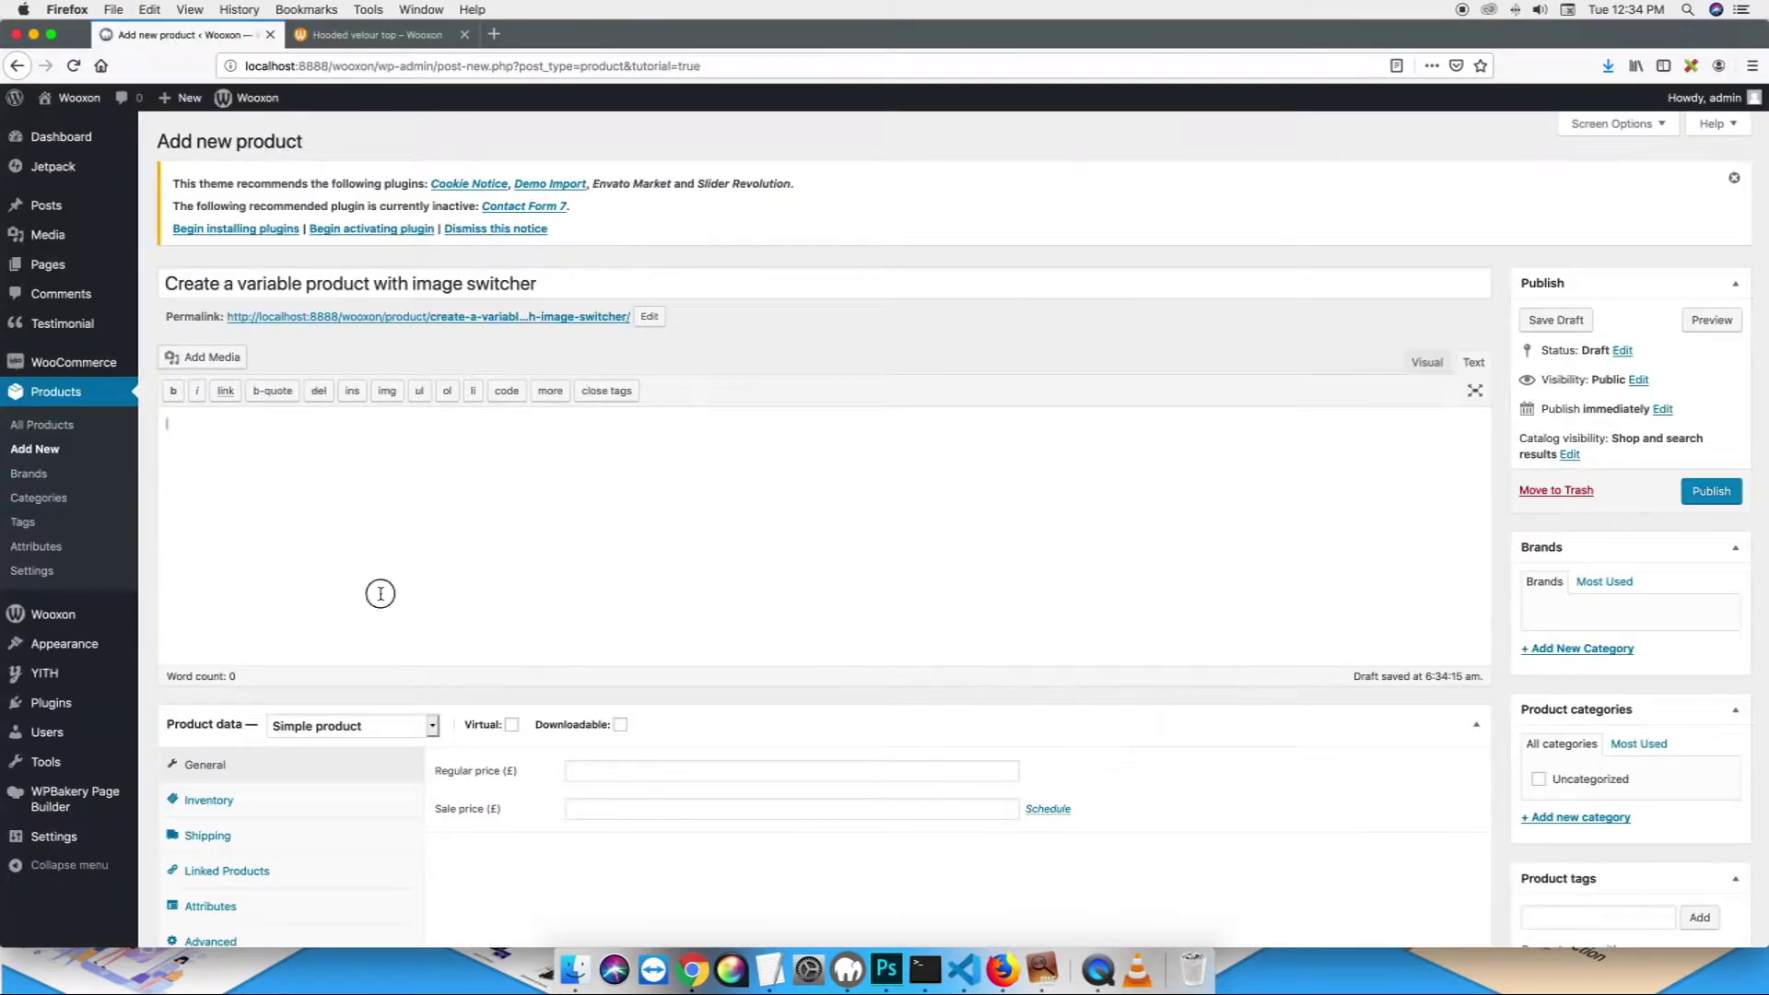
pyautogui.write('fames ac turpis egestas. Vestibulum tortor quam, feugiat vitae, ultricies eget, tempor sit amet, ante. Donec eu libero sit amet quam egestas semper. Aenean ultricies mi vitae est. Mauris placerat eleifend leo.')
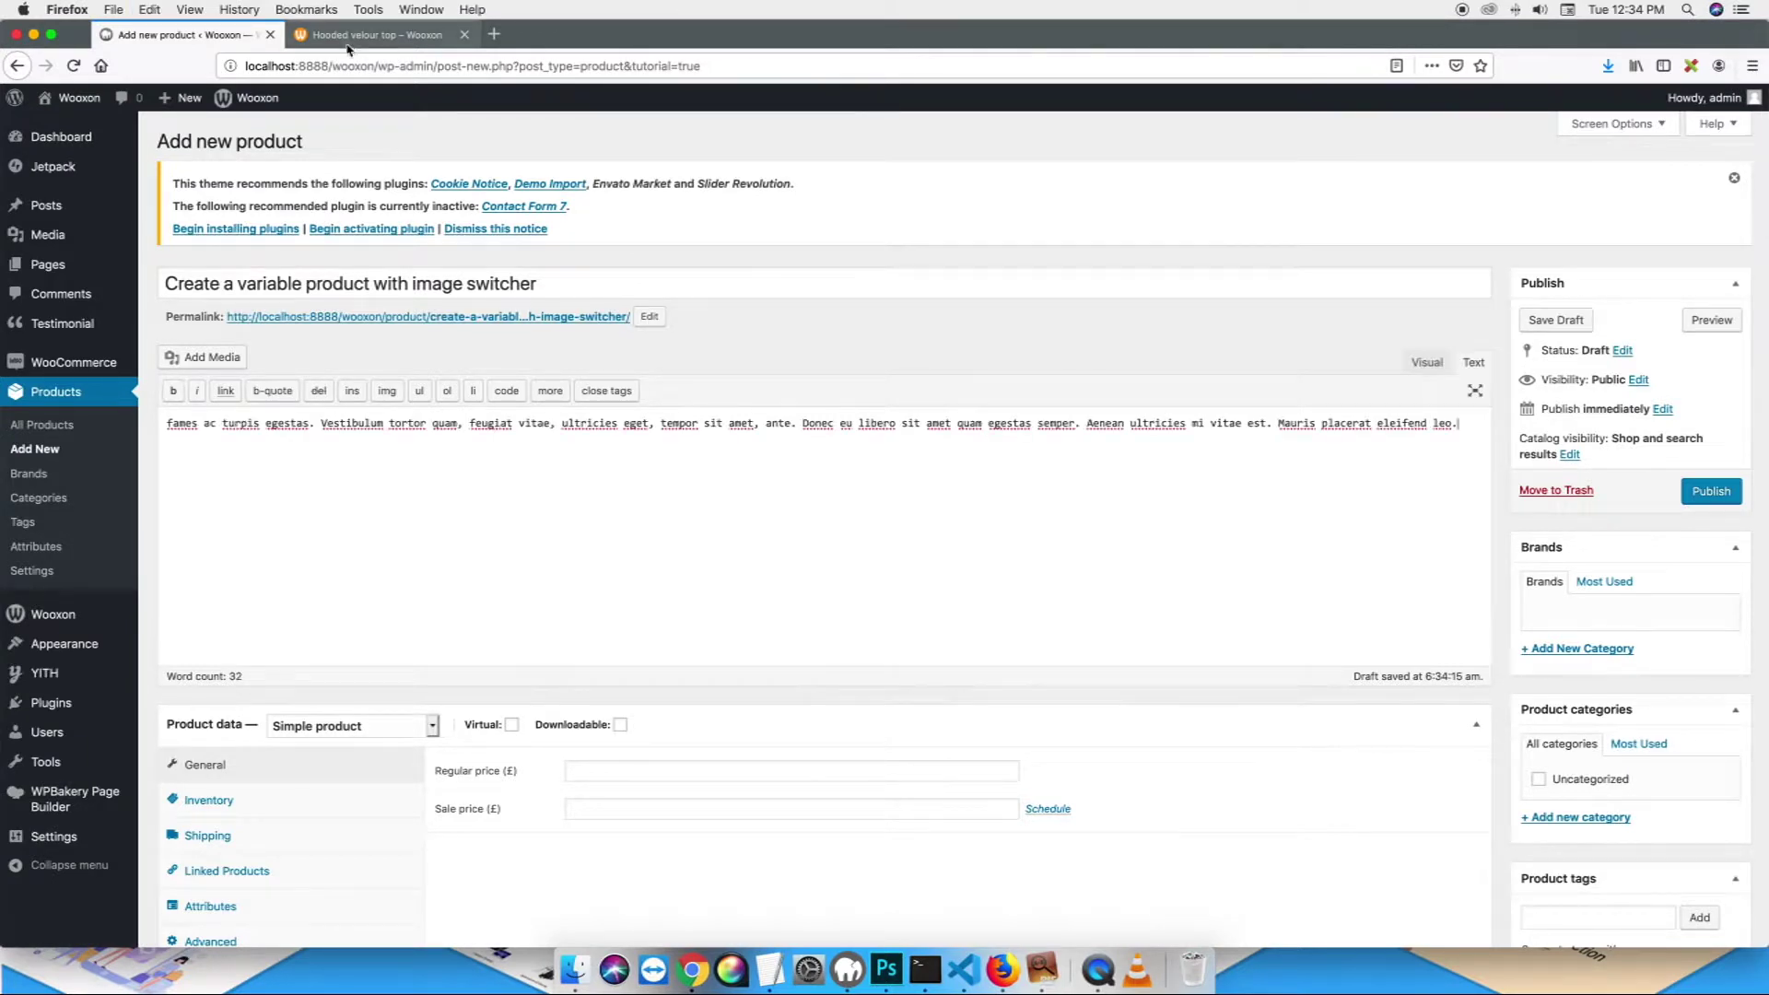
# - Copy the text from "Vestibulum tortor quam" onward on the Hooded velour top demo page into the new product's short description
pyautogui.click(341, 37)
pyautogui.scroll(5, 1336, 369)
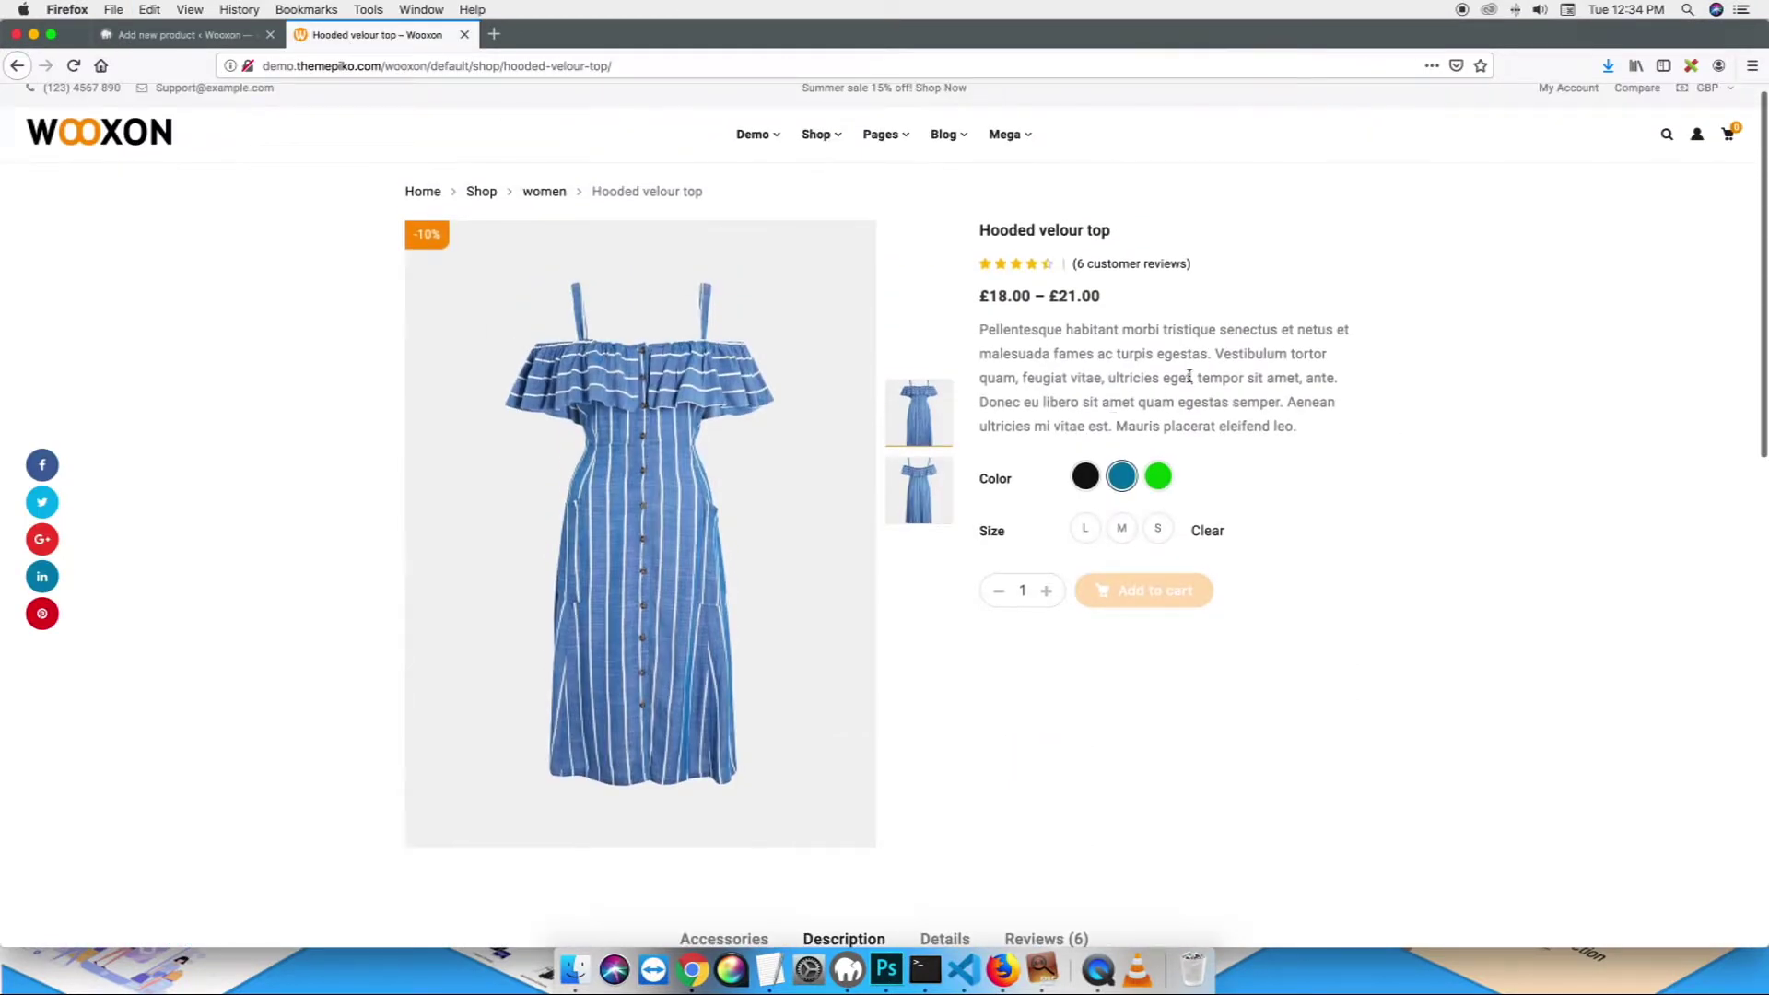
pyautogui.moveTo(1218, 356); pyautogui.dragTo(1327, 423)
pyautogui.press('super+c')
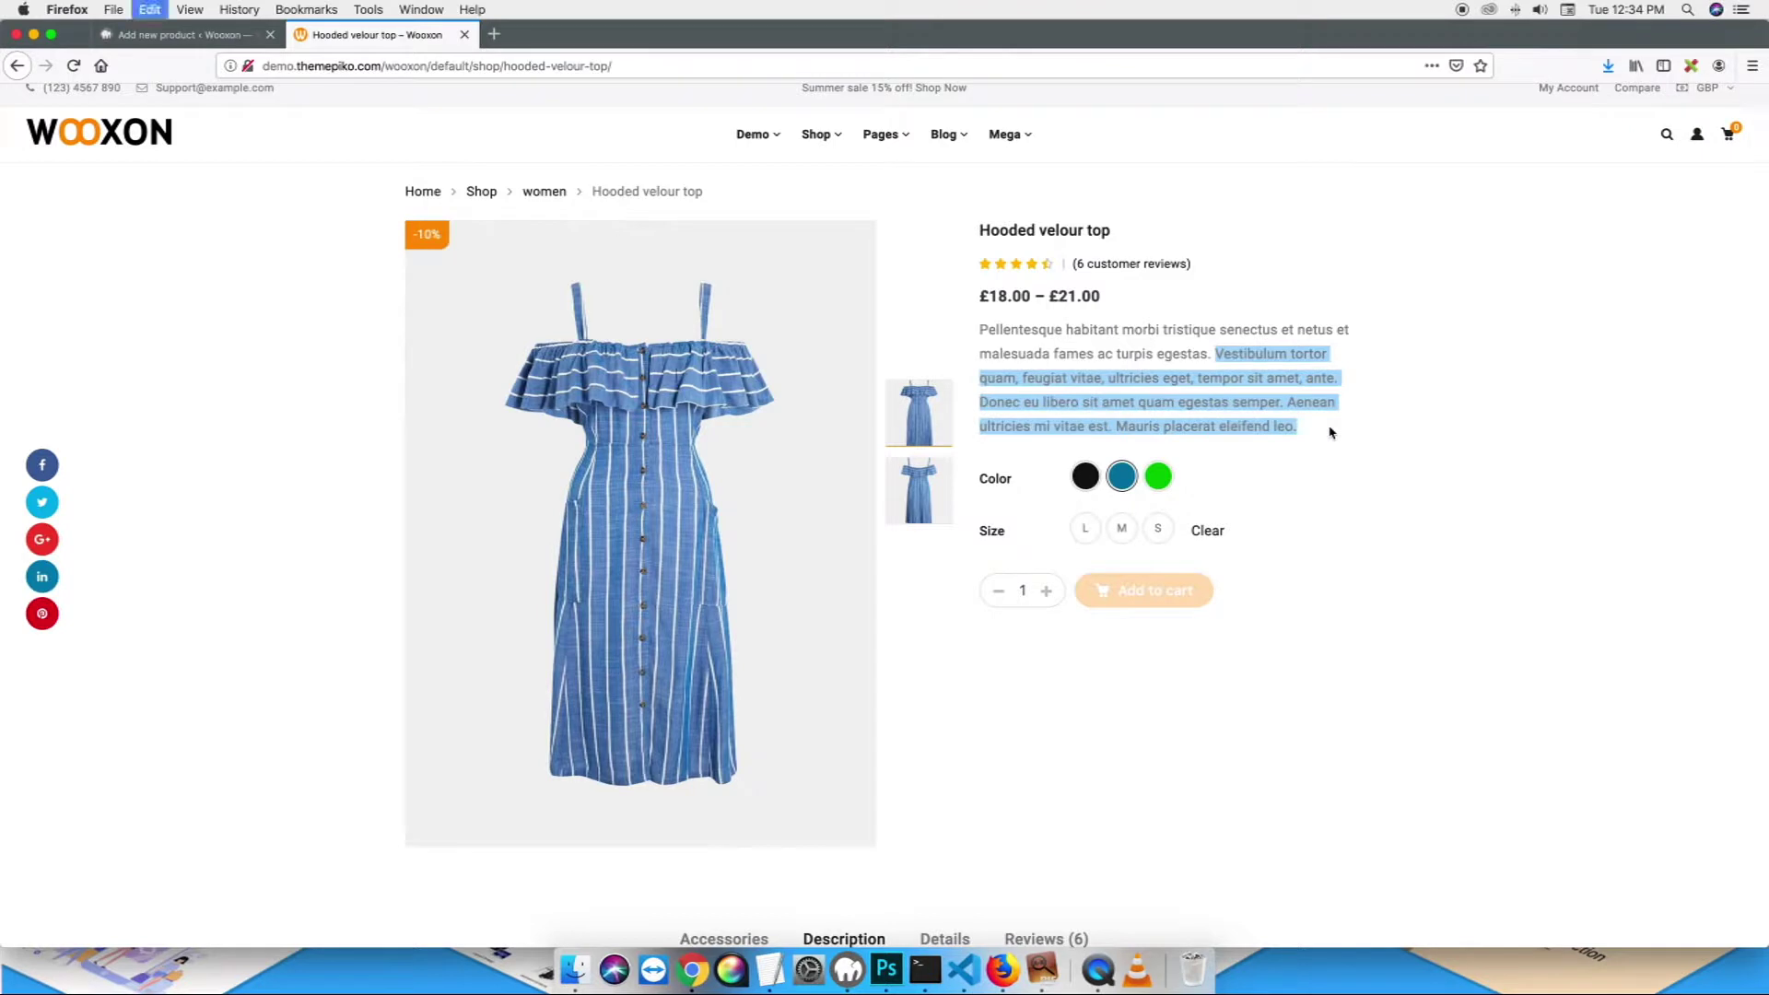
pyautogui.click(175, 34)
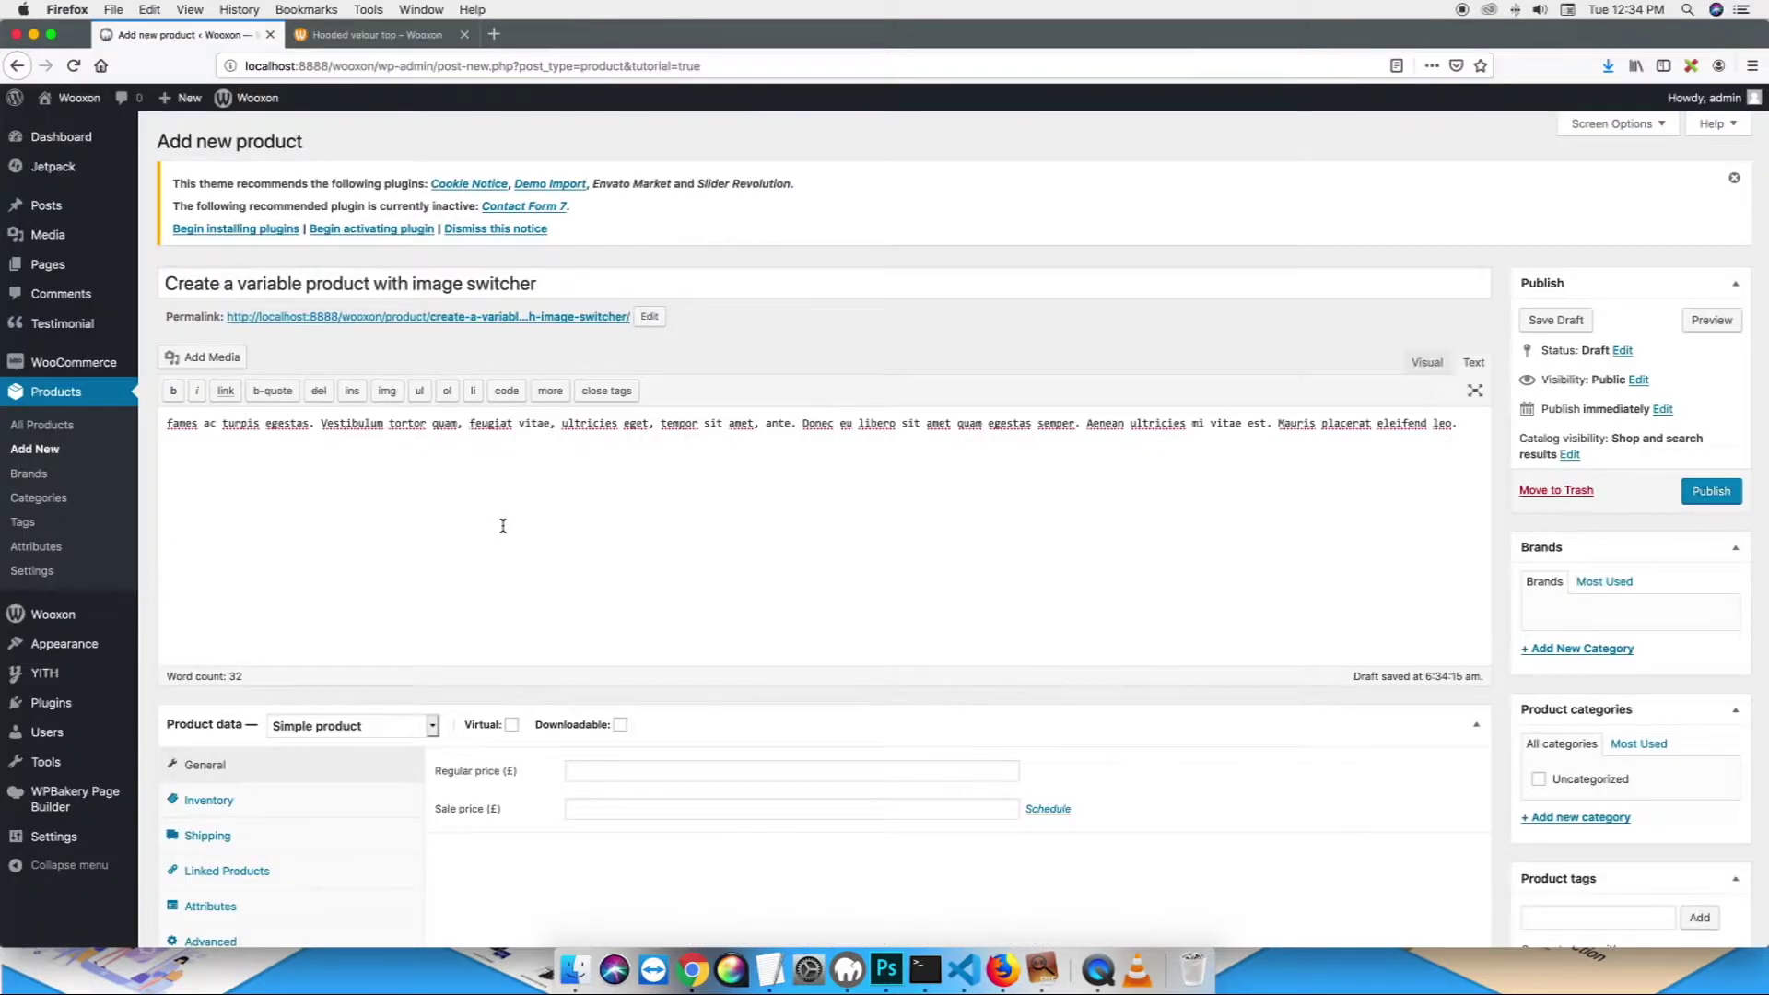
pyautogui.scroll(-10, 503, 525)
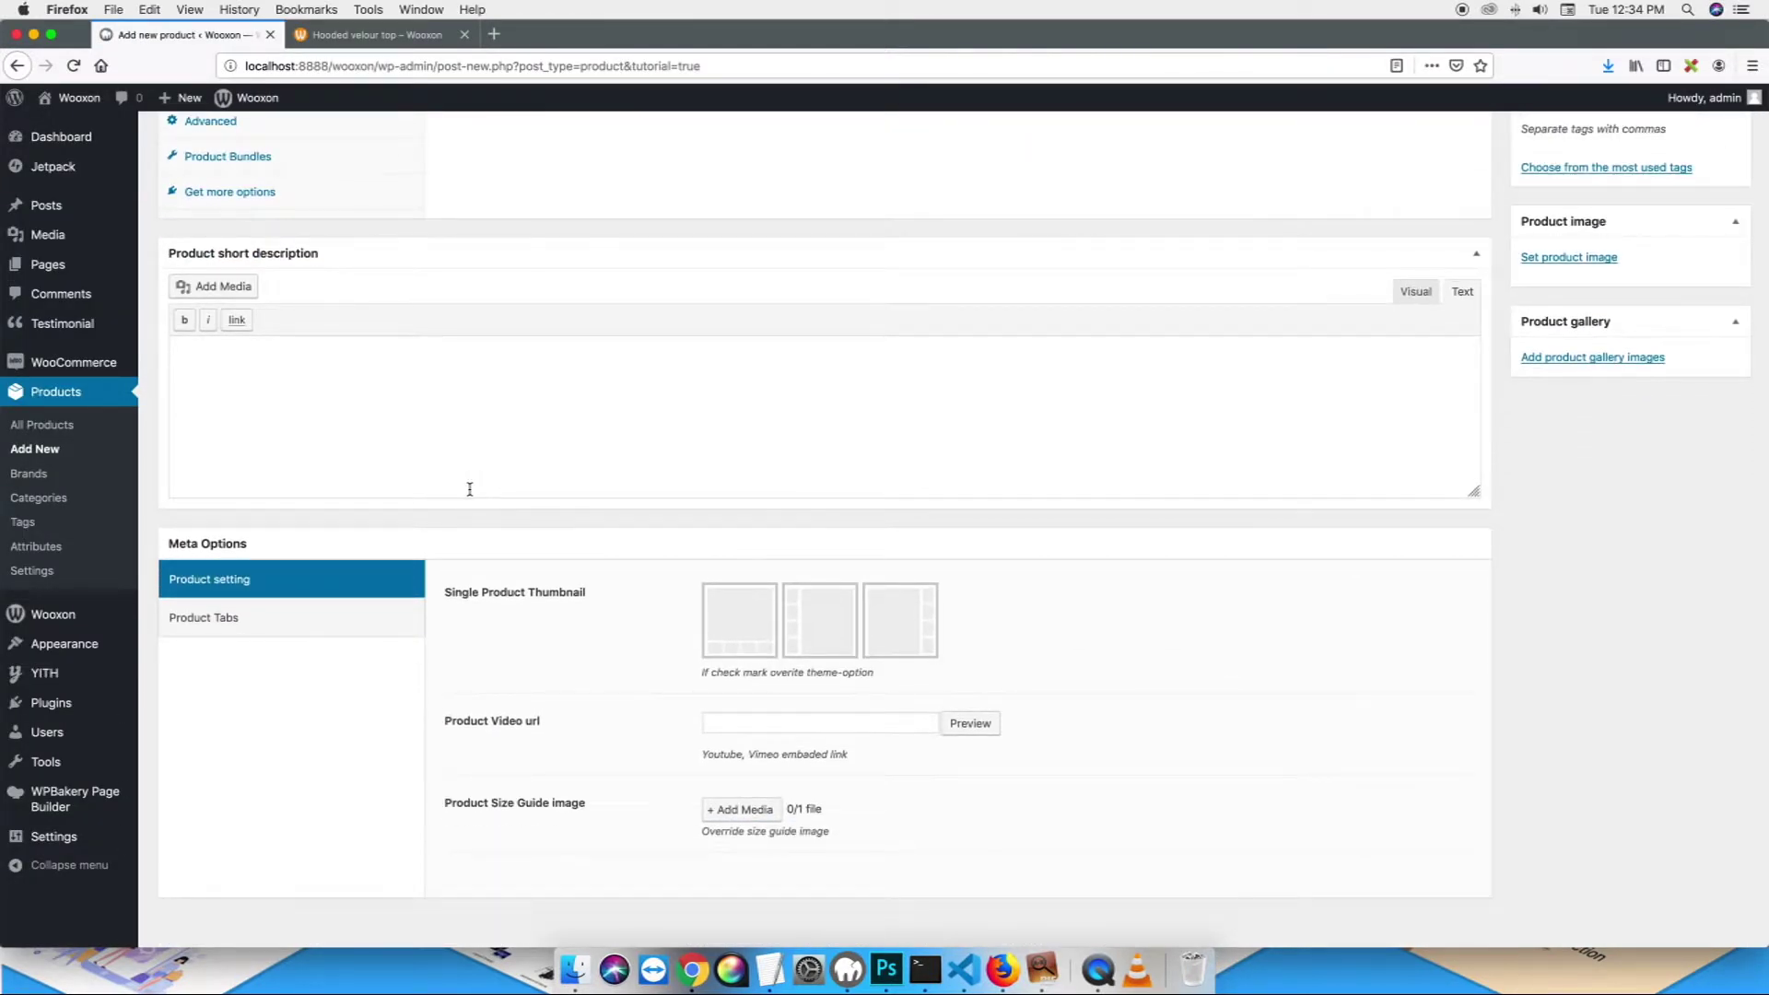
pyautogui.click(469, 490)
pyautogui.press('super+v')
# - Change the product type to Variable product and open the product's attribute settings
pyautogui.scroll(6, 653, 491)
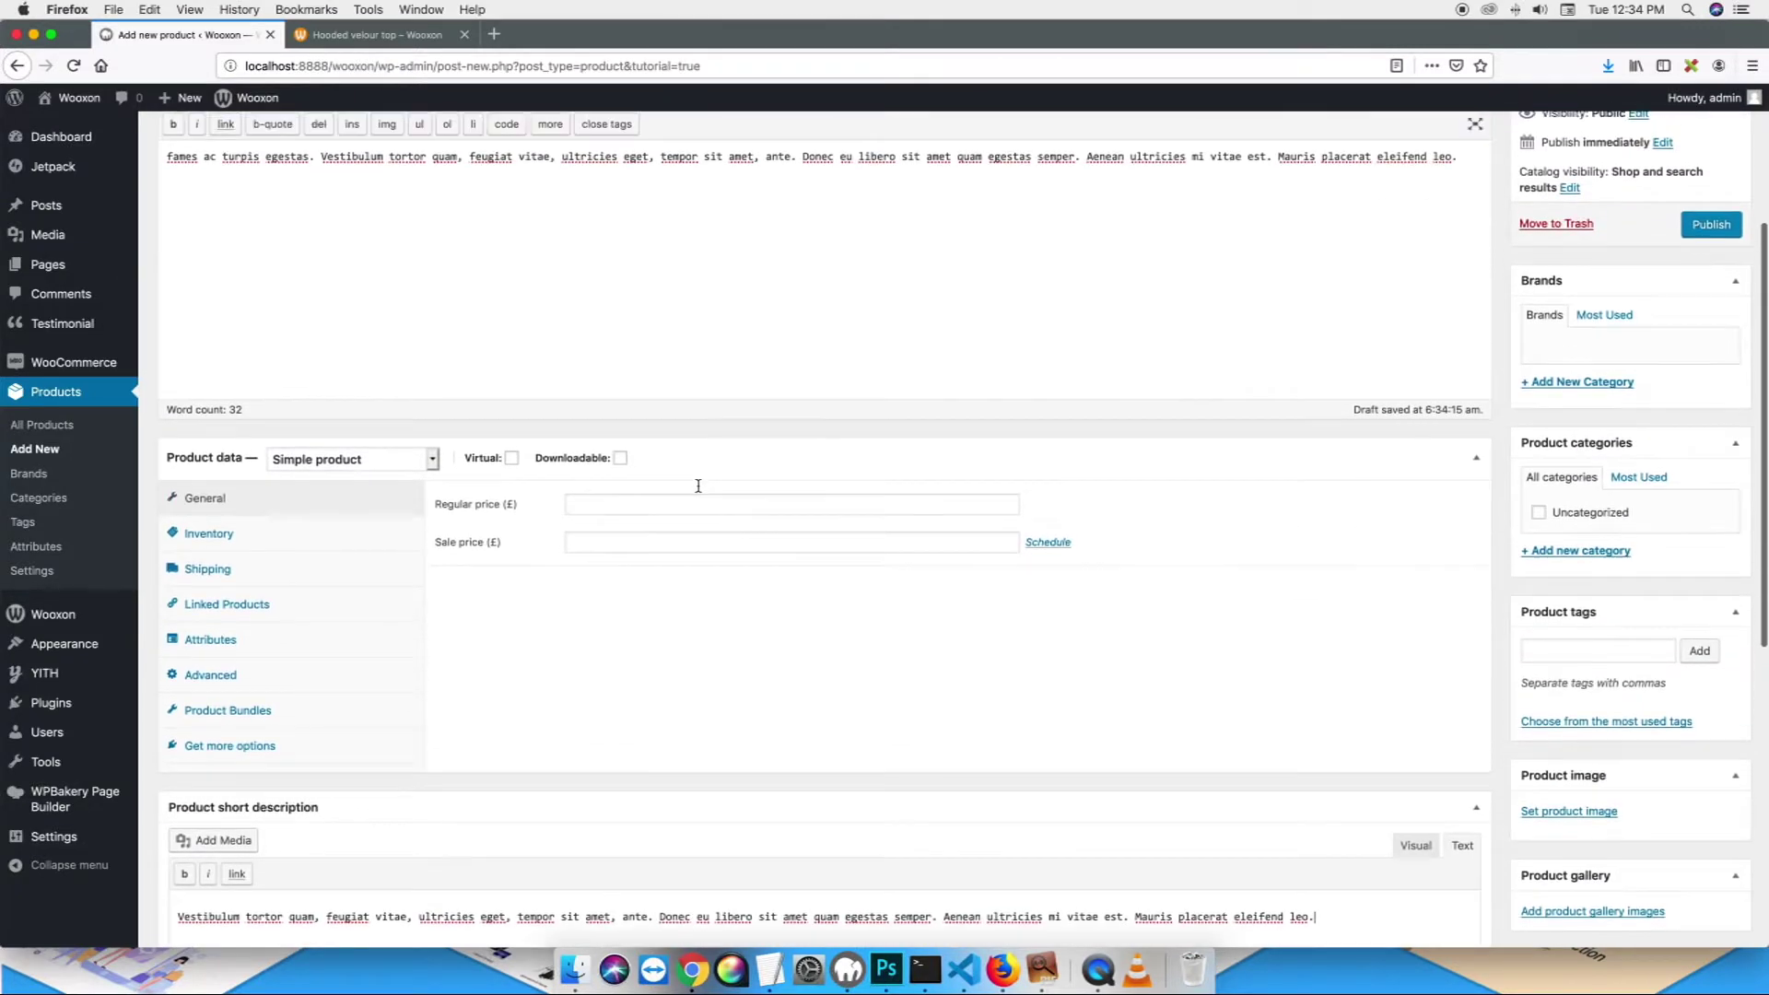
pyautogui.click(378, 486)
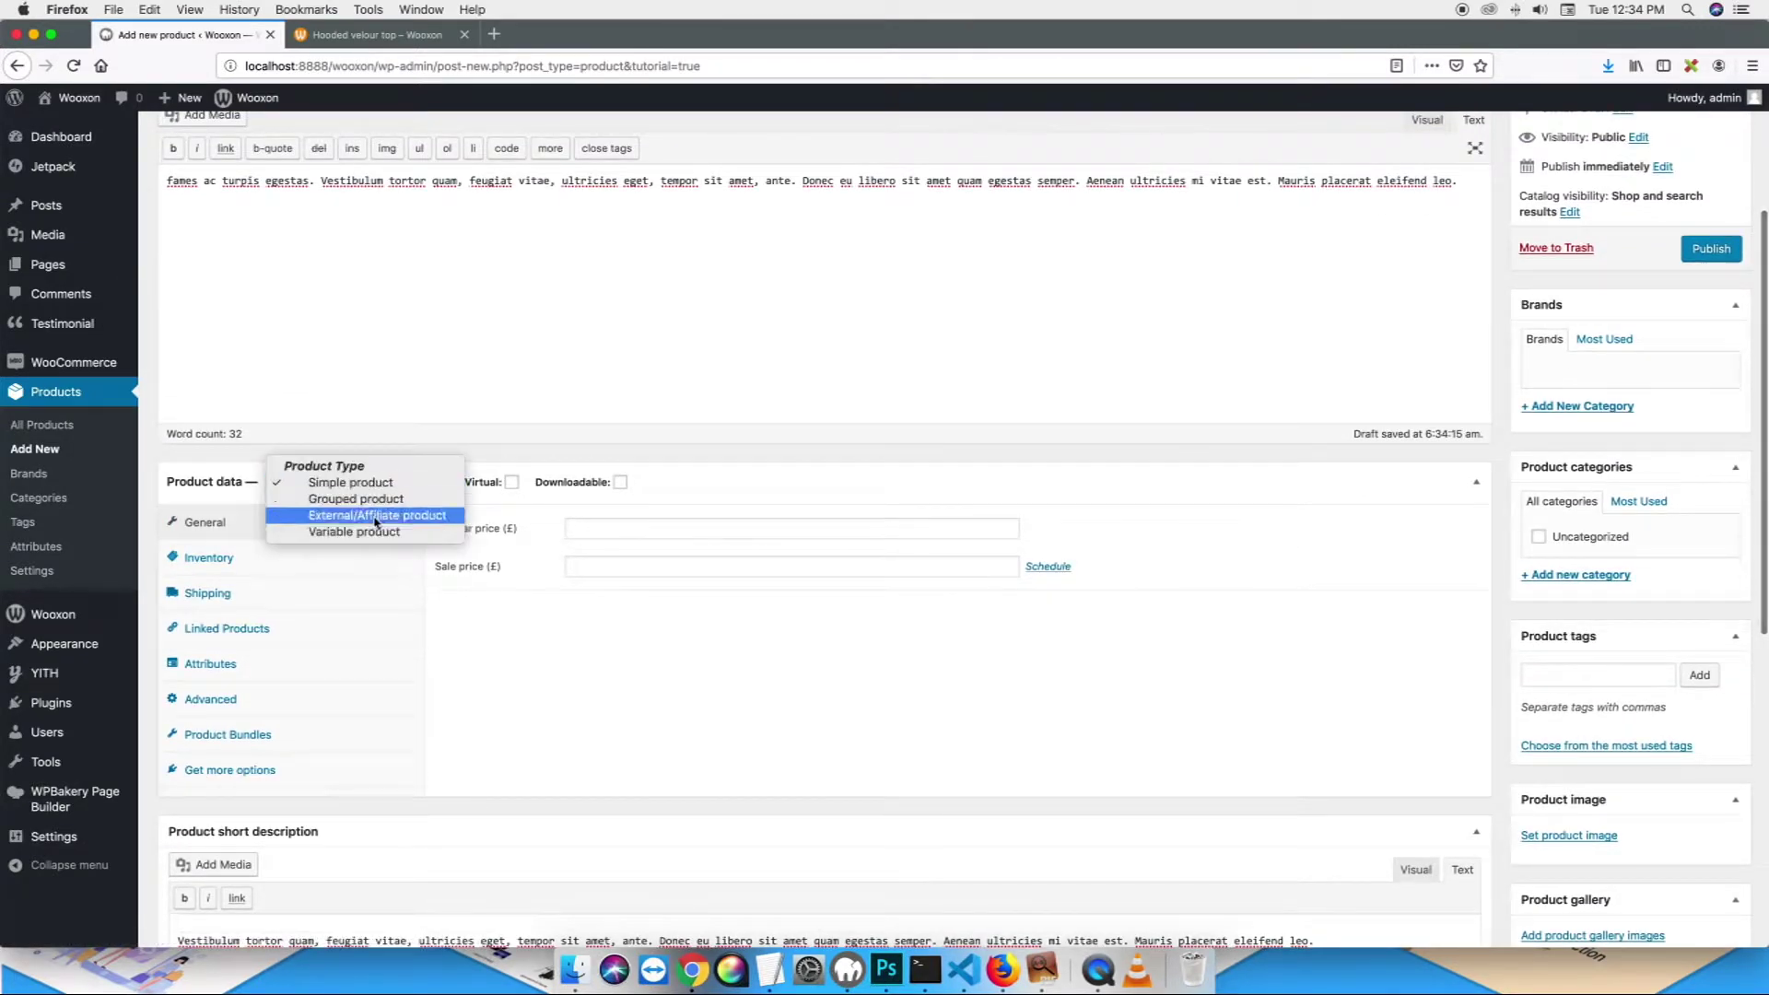
pyautogui.click(375, 532)
pyautogui.scroll(2, 793, 626)
pyautogui.scroll(2, 792, 627)
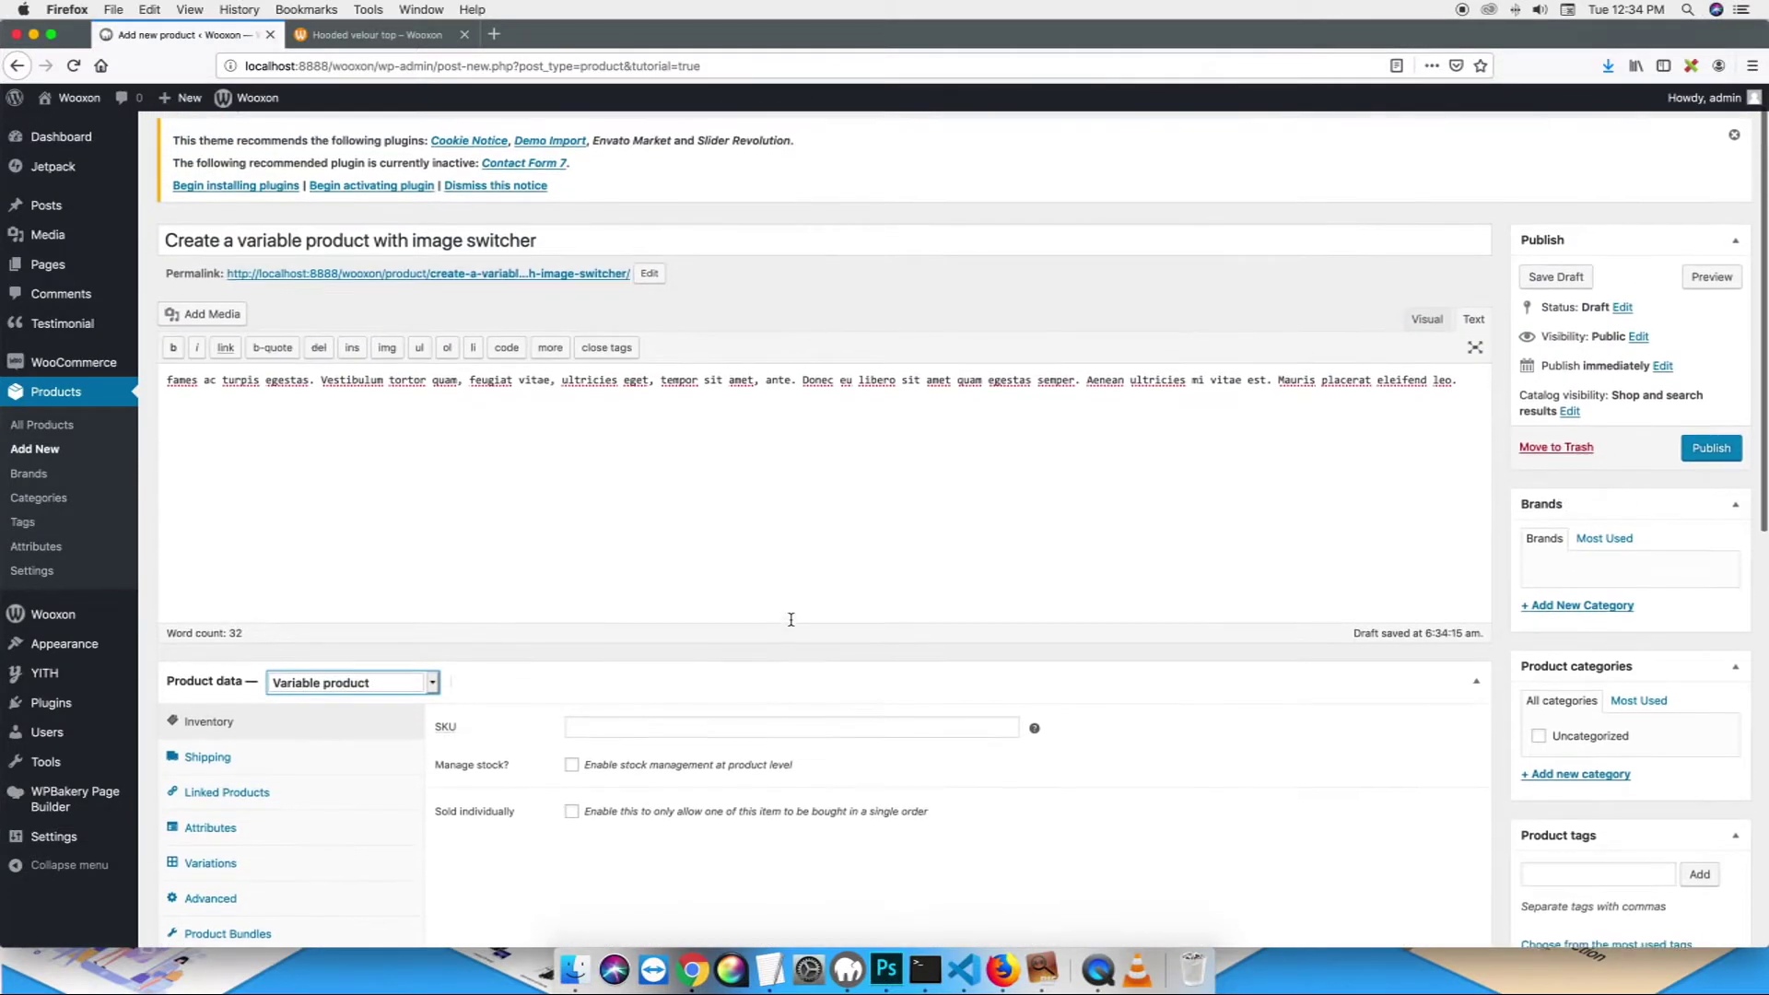
pyautogui.scroll(-3, 794, 615)
pyautogui.click(285, 626)
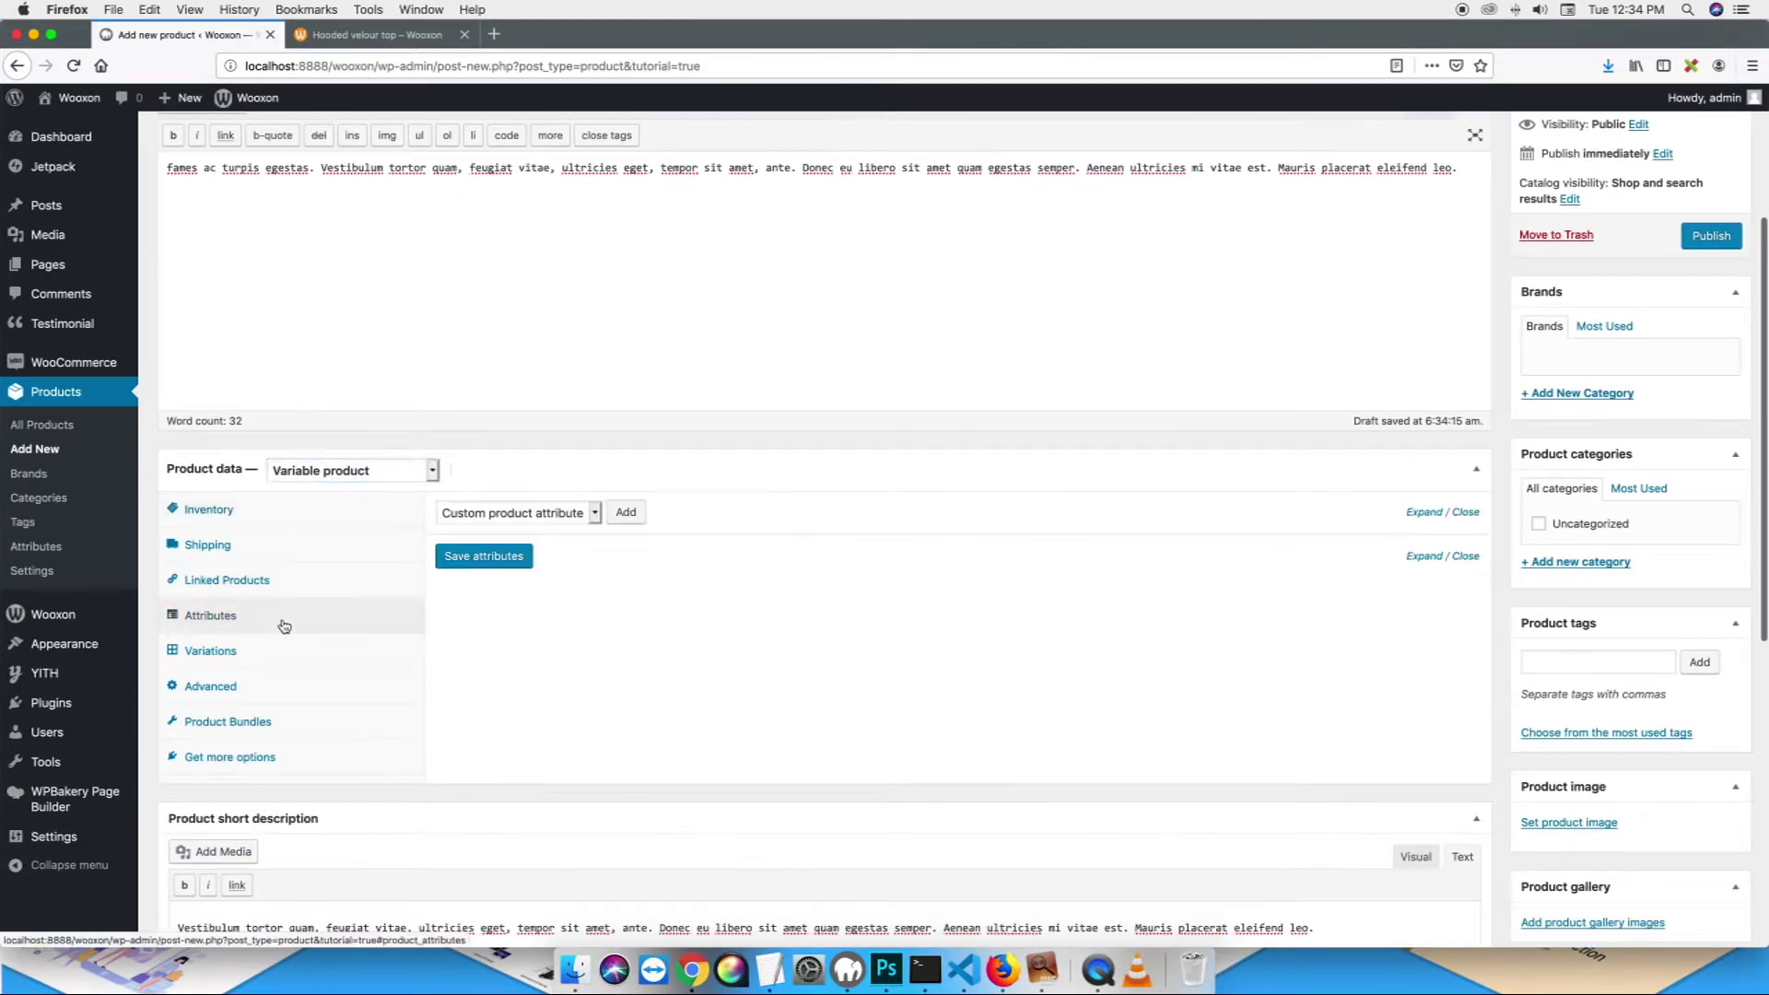
pyautogui.click(623, 513)
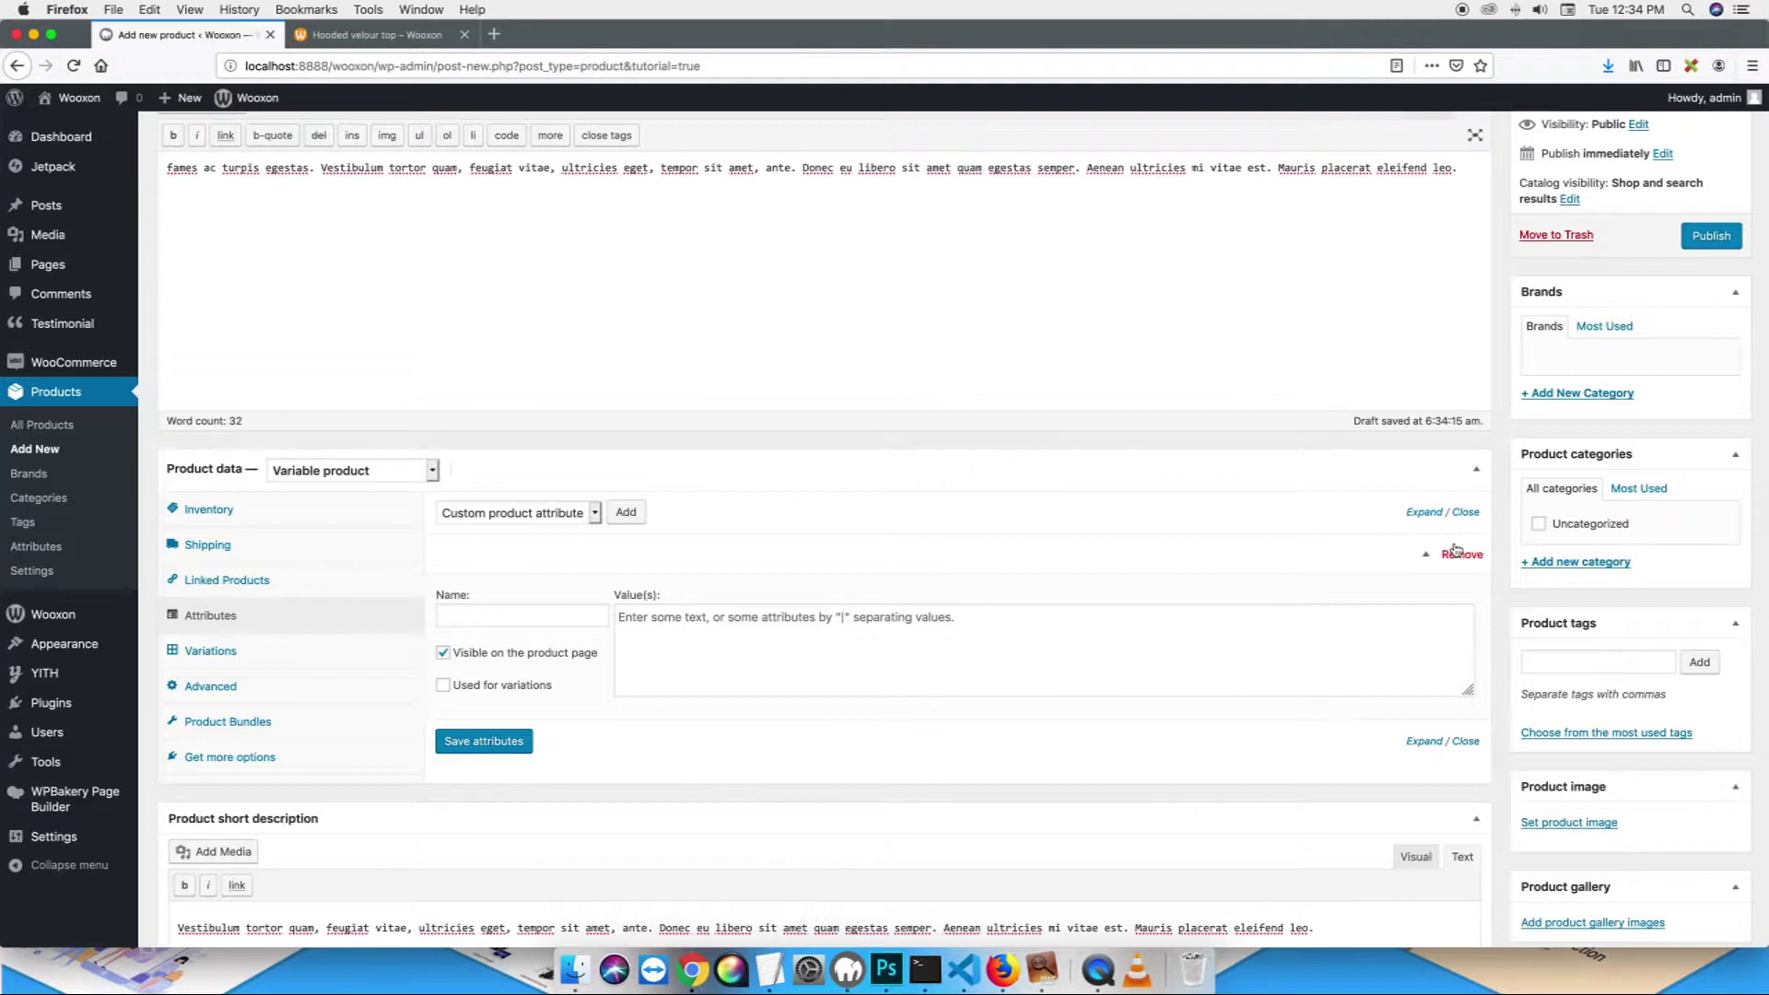
pyautogui.click(1455, 551)
pyautogui.click(964, 440)
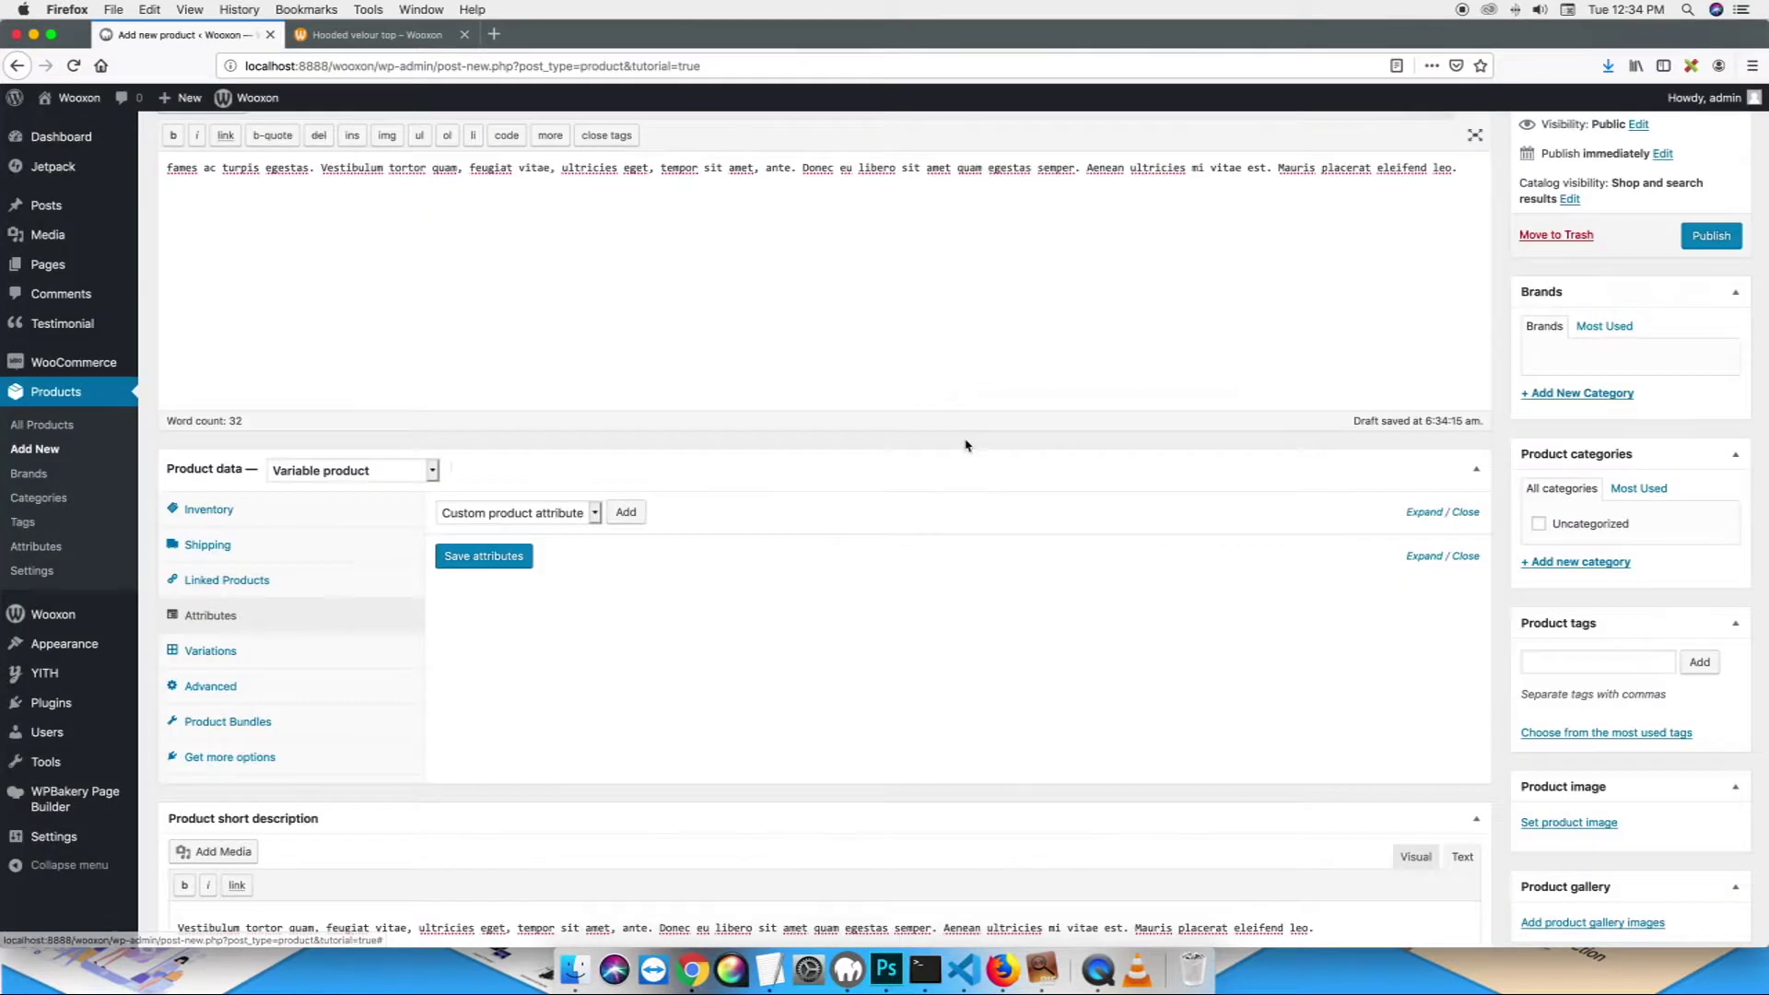
# - Add the Color attribute with the values black, blue and pink, enable it for variations, and save the attributes
pyautogui.click(508, 515)
pyautogui.click(483, 526)
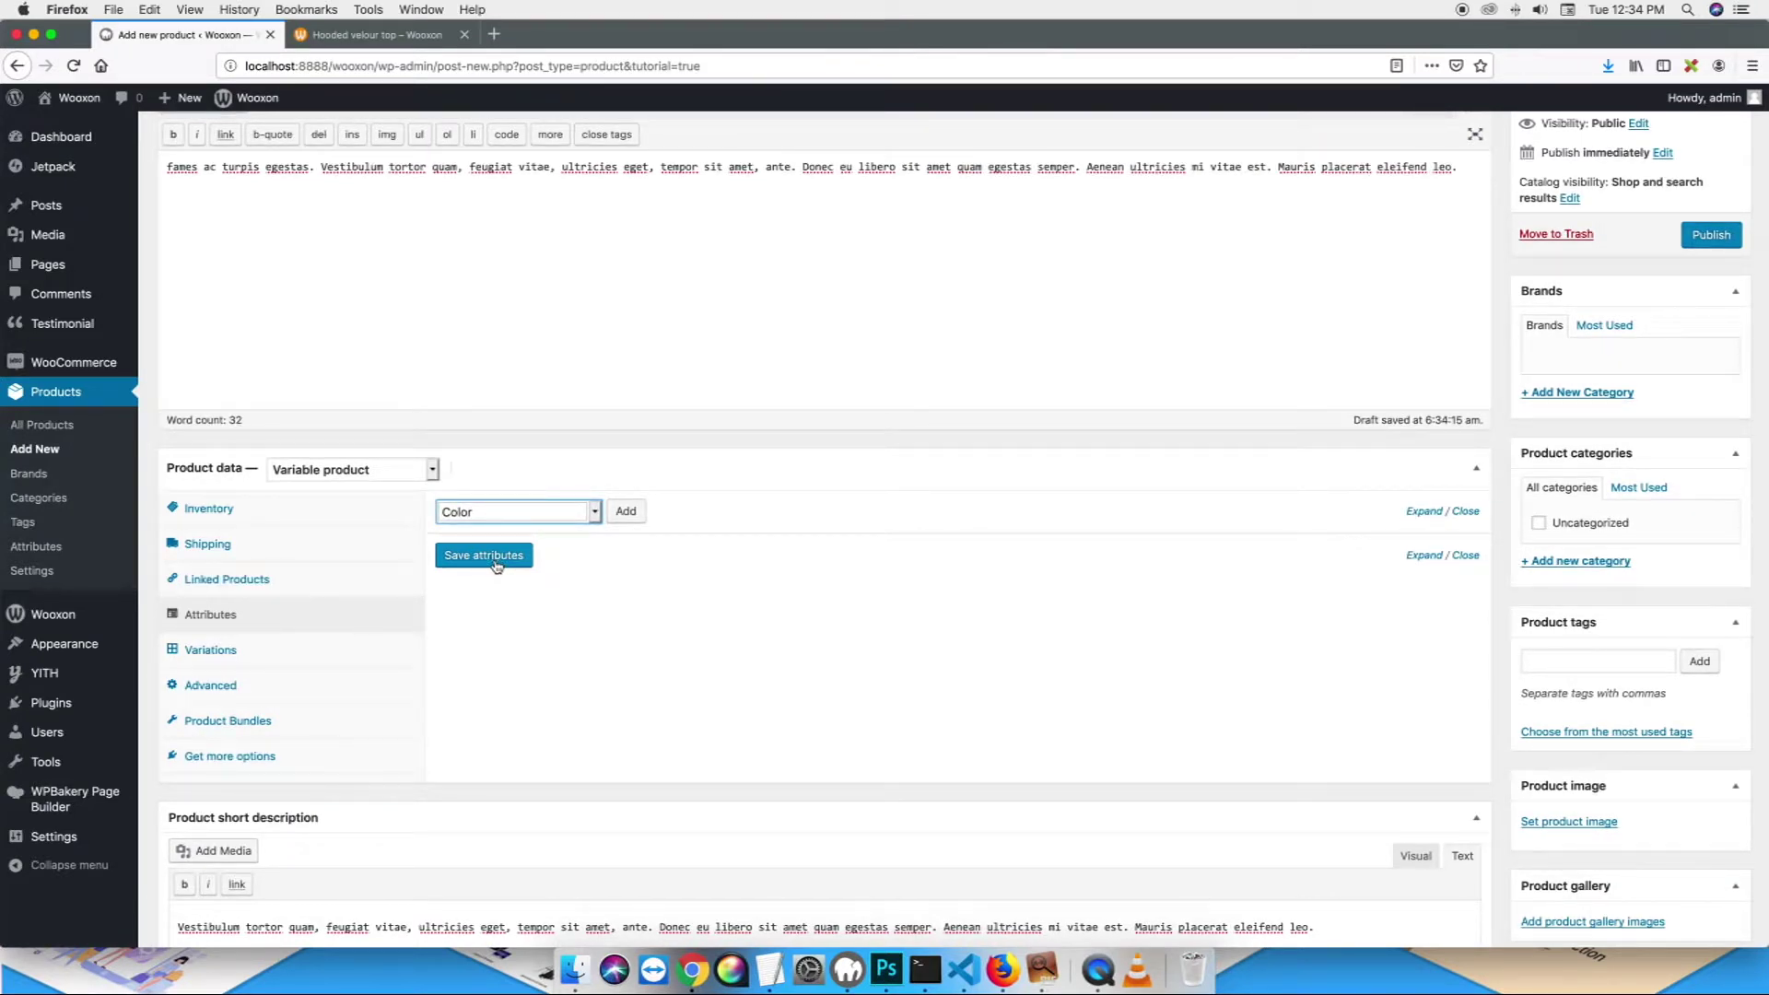
pyautogui.click(616, 513)
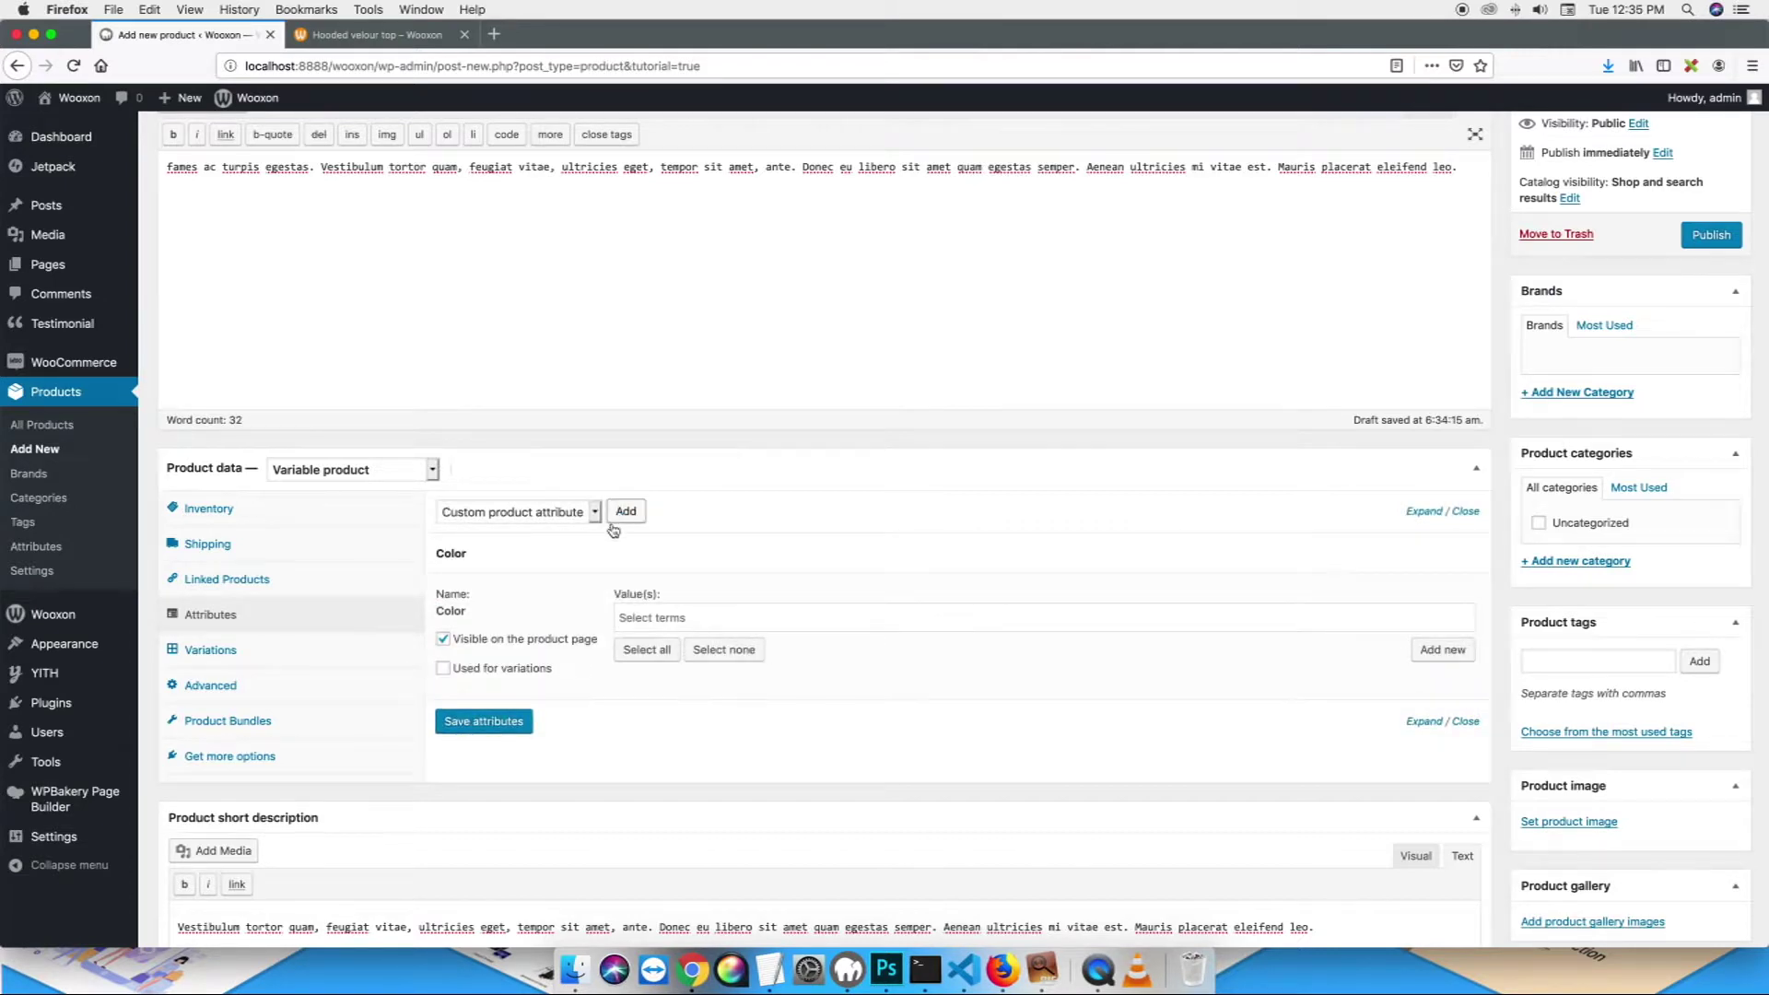
pyautogui.click(673, 618)
pyautogui.click(662, 649)
pyautogui.click(700, 619)
pyautogui.click(673, 679)
pyautogui.click(755, 618)
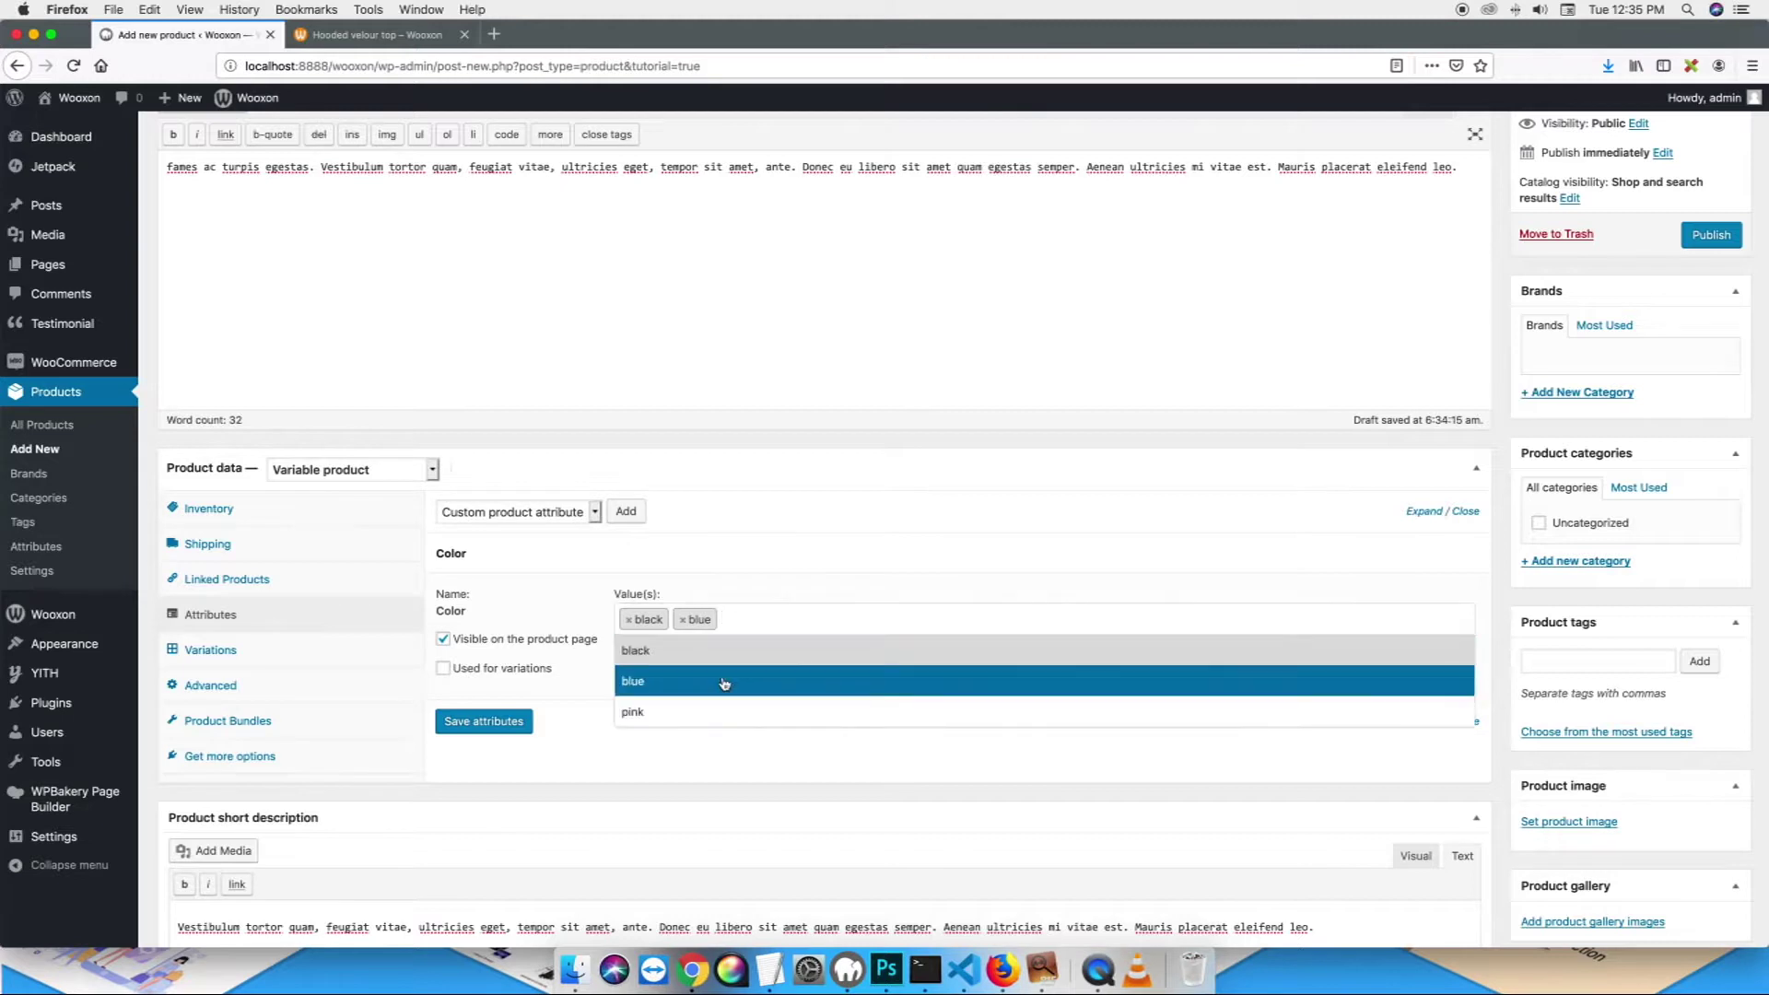
pyautogui.click(721, 711)
pyautogui.click(443, 670)
pyautogui.click(499, 726)
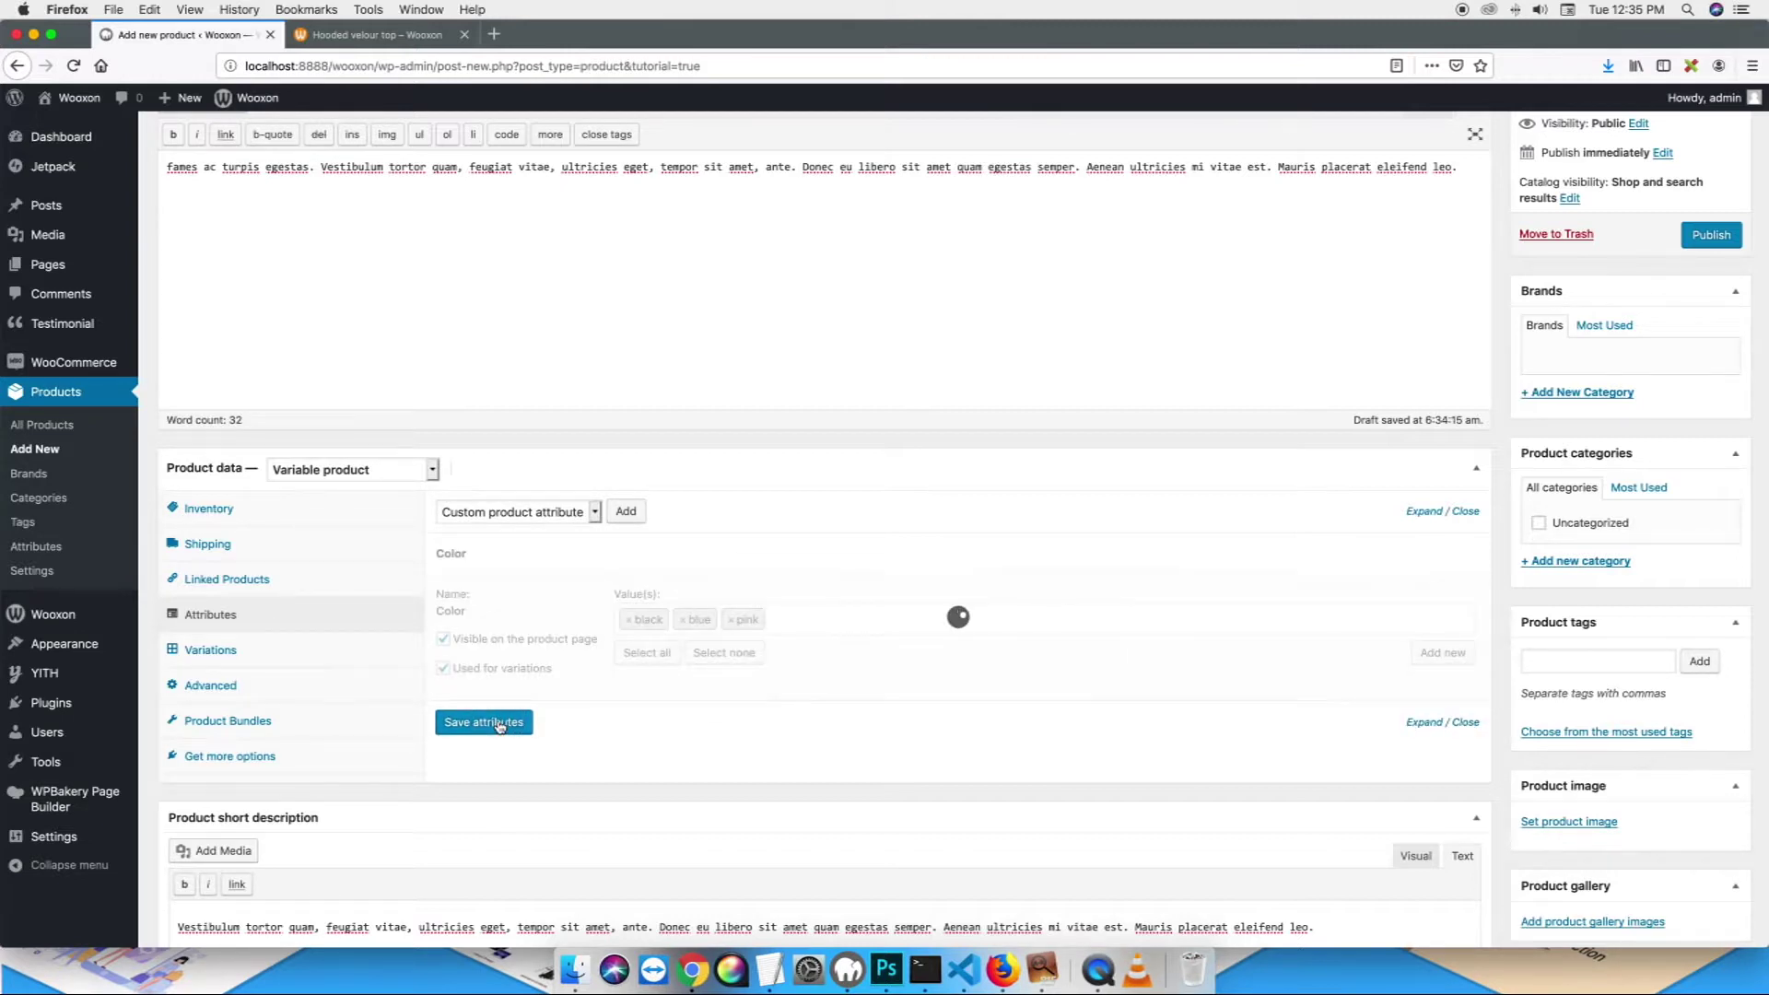
# - Add the Size attribute with the values large, small and medium, enable it for variations, and save the attributes
pyautogui.click(553, 513)
pyautogui.click(534, 539)
pyautogui.click(632, 520)
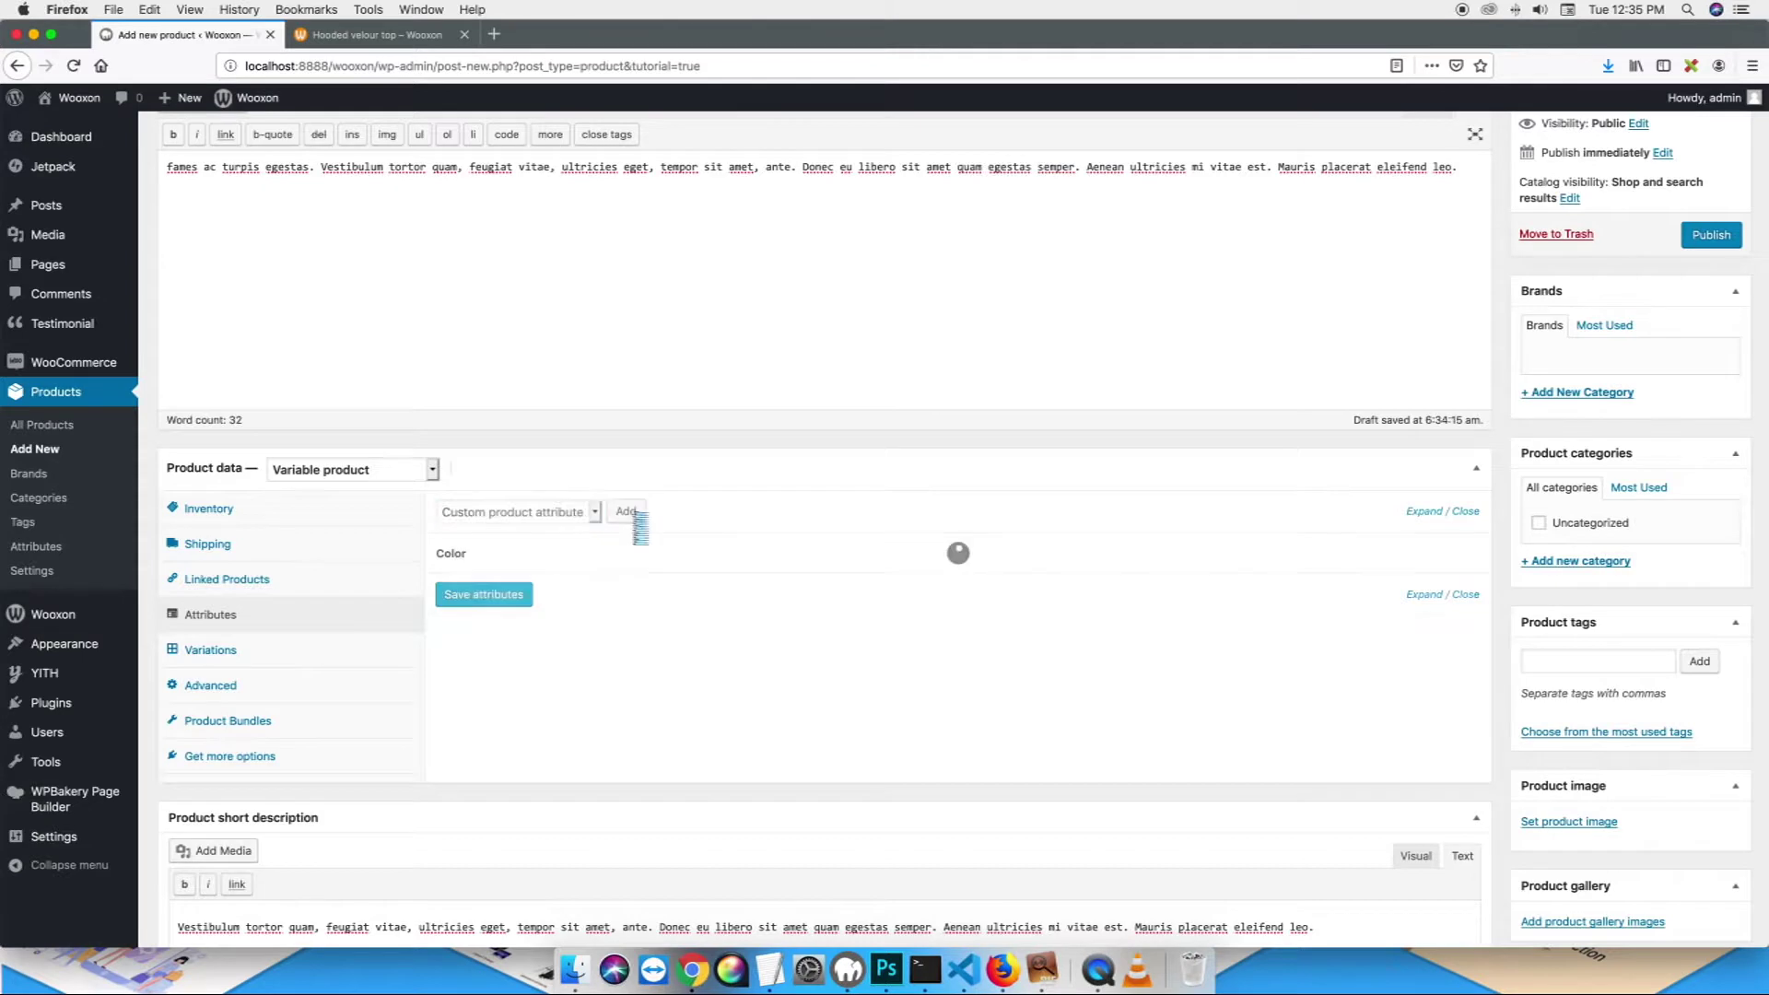
pyautogui.click(687, 657)
pyautogui.click(737, 688)
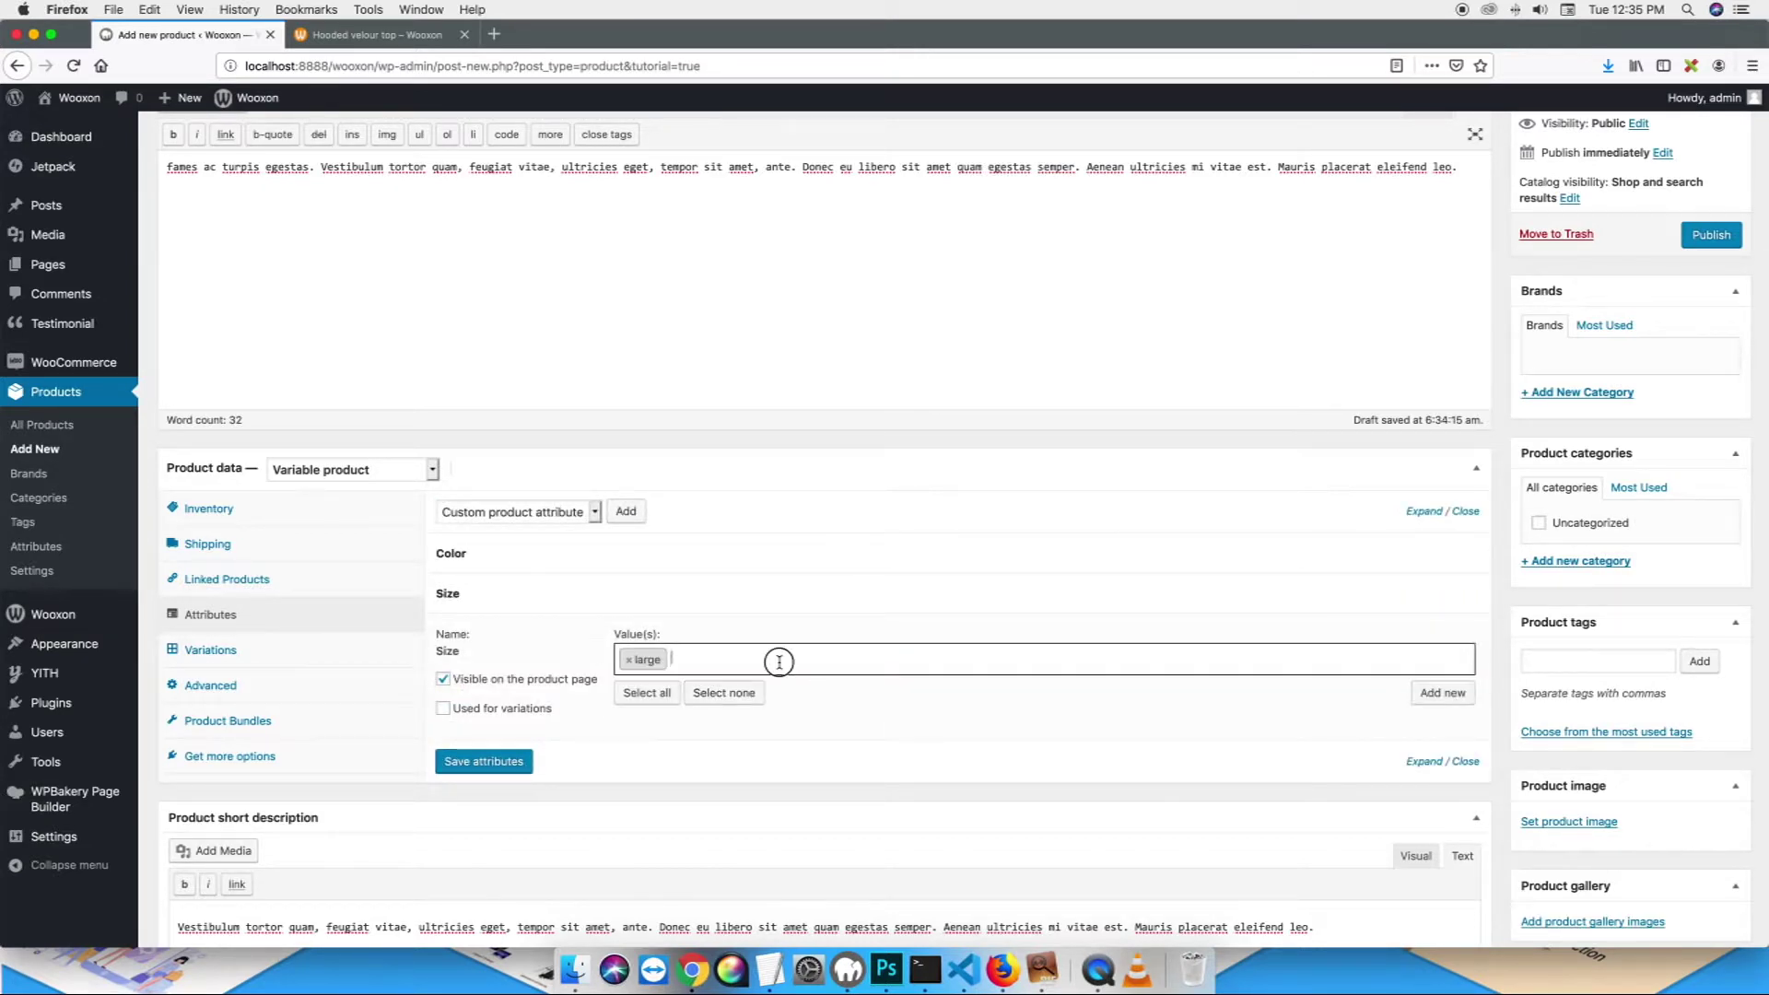
pyautogui.click(779, 662)
pyautogui.click(740, 728)
pyautogui.click(774, 660)
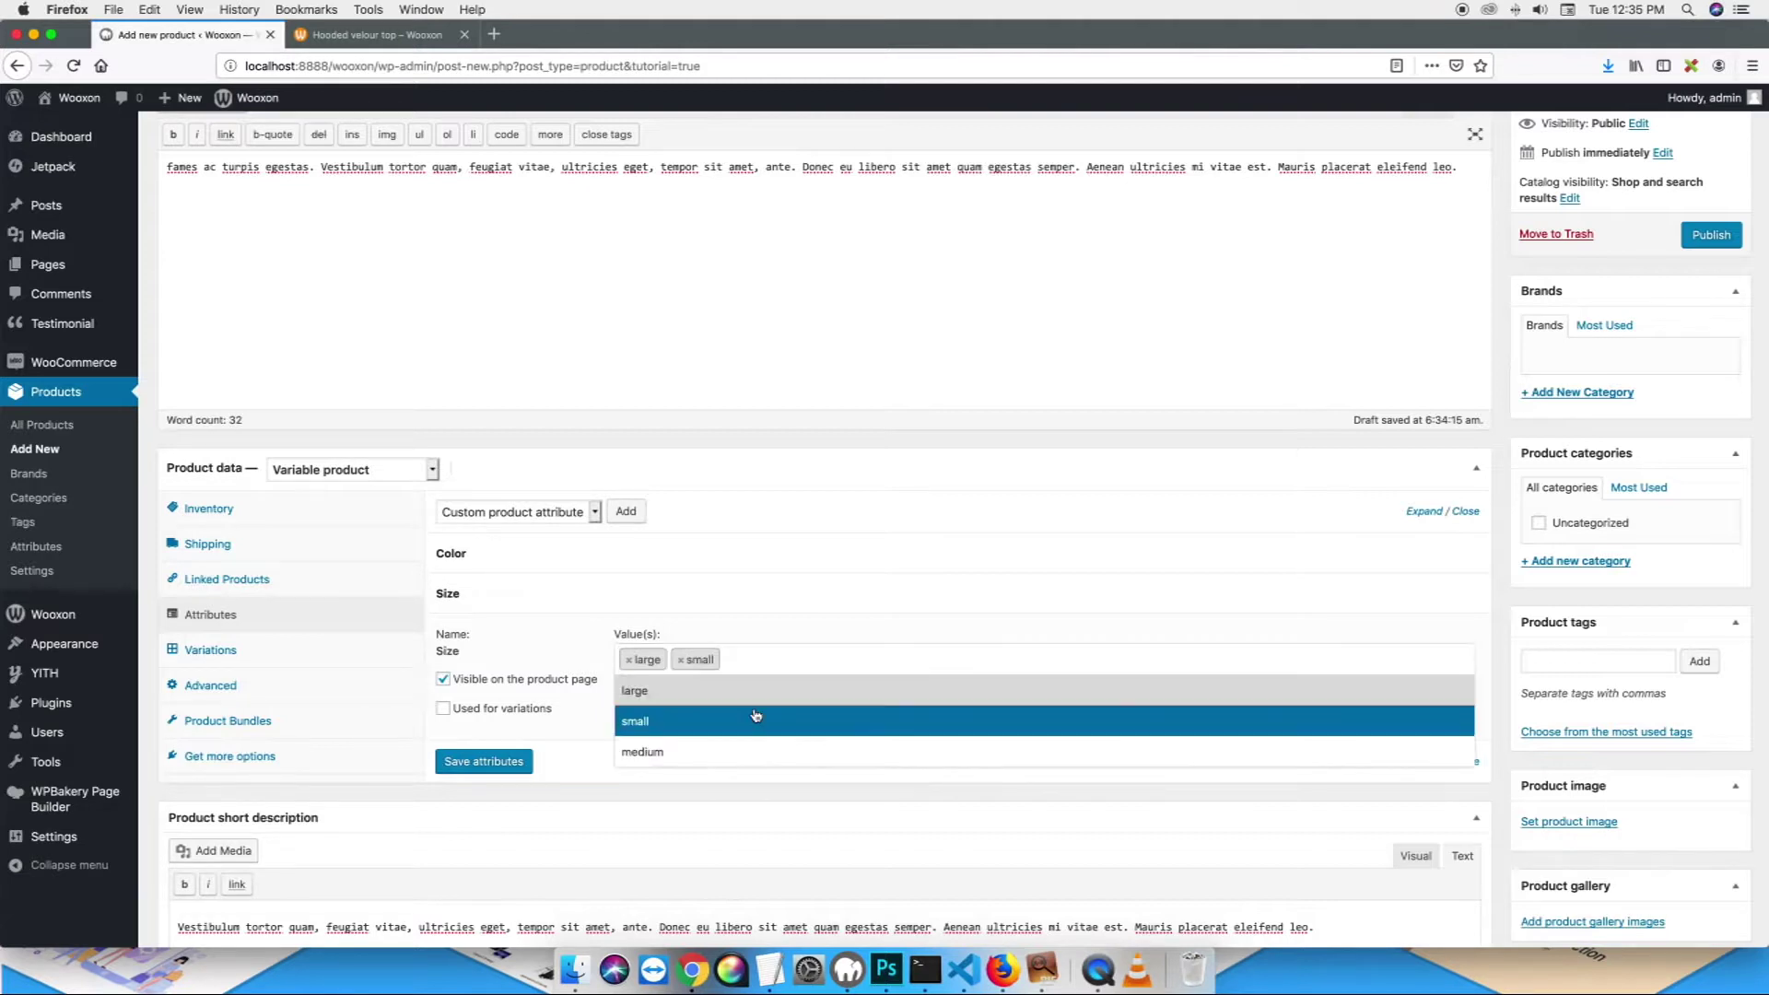
pyautogui.click(743, 751)
pyautogui.click(444, 708)
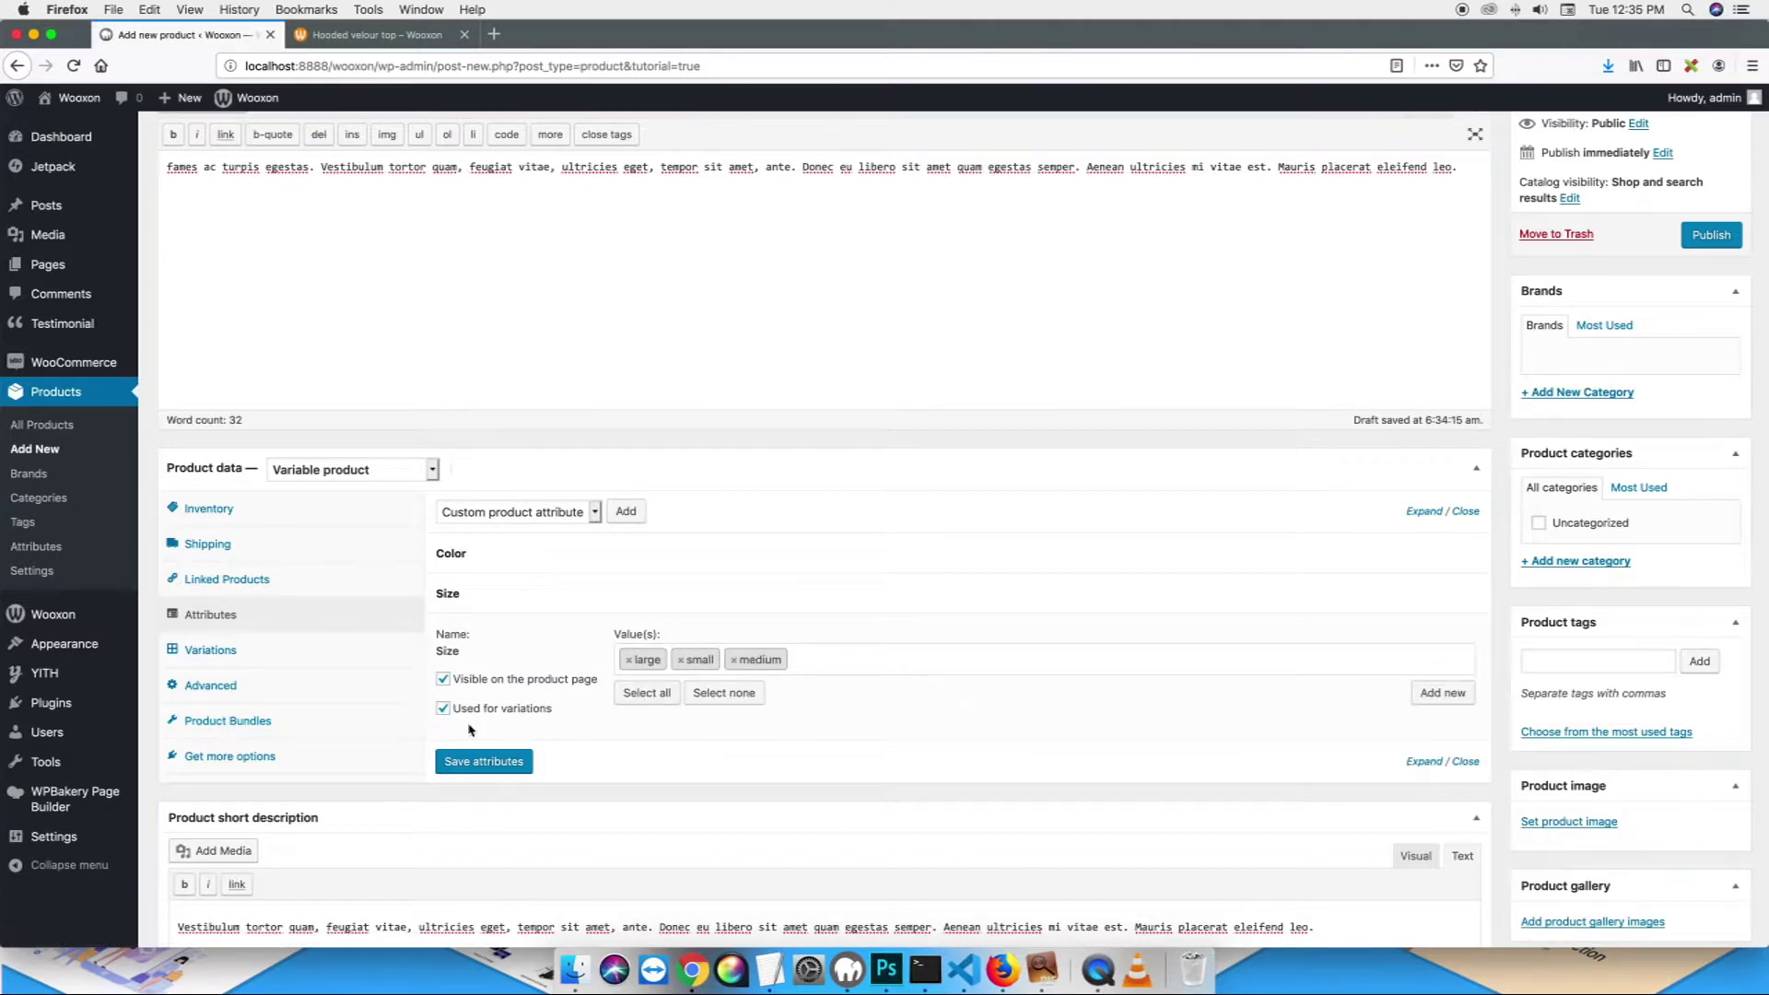
pyautogui.click(479, 761)
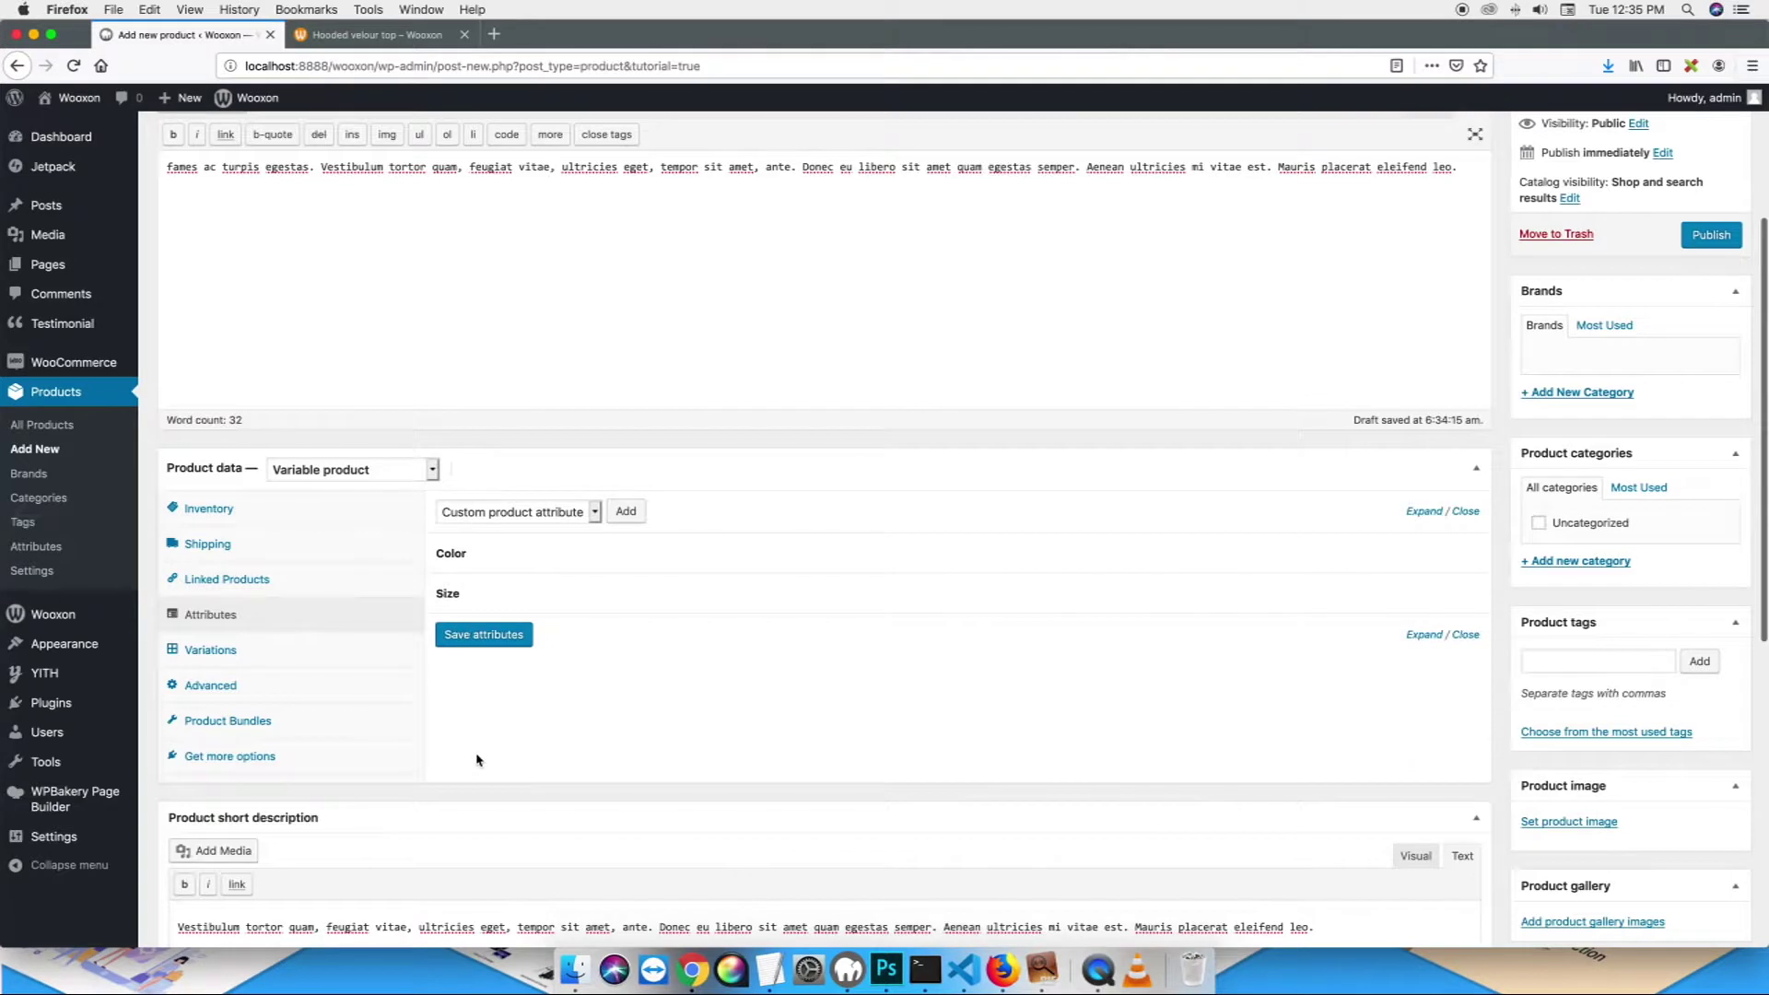
# - Add a first product variation with the color black and the size small
pyautogui.click(279, 658)
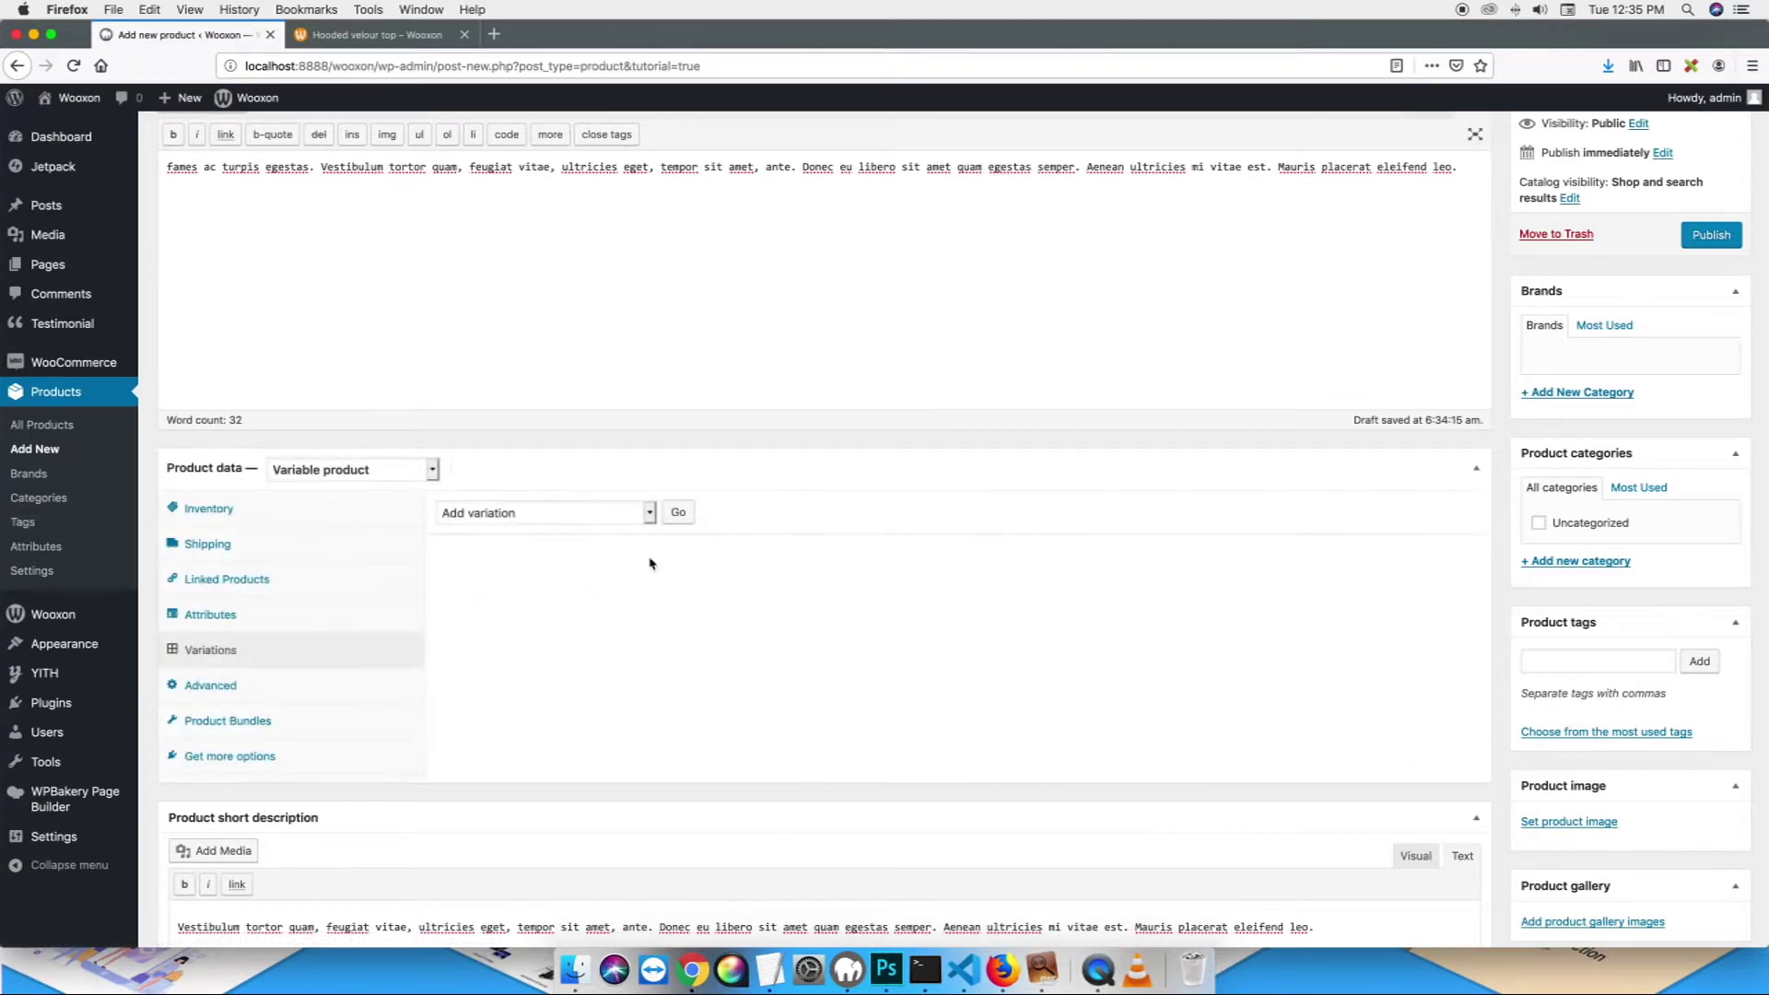
pyautogui.click(677, 514)
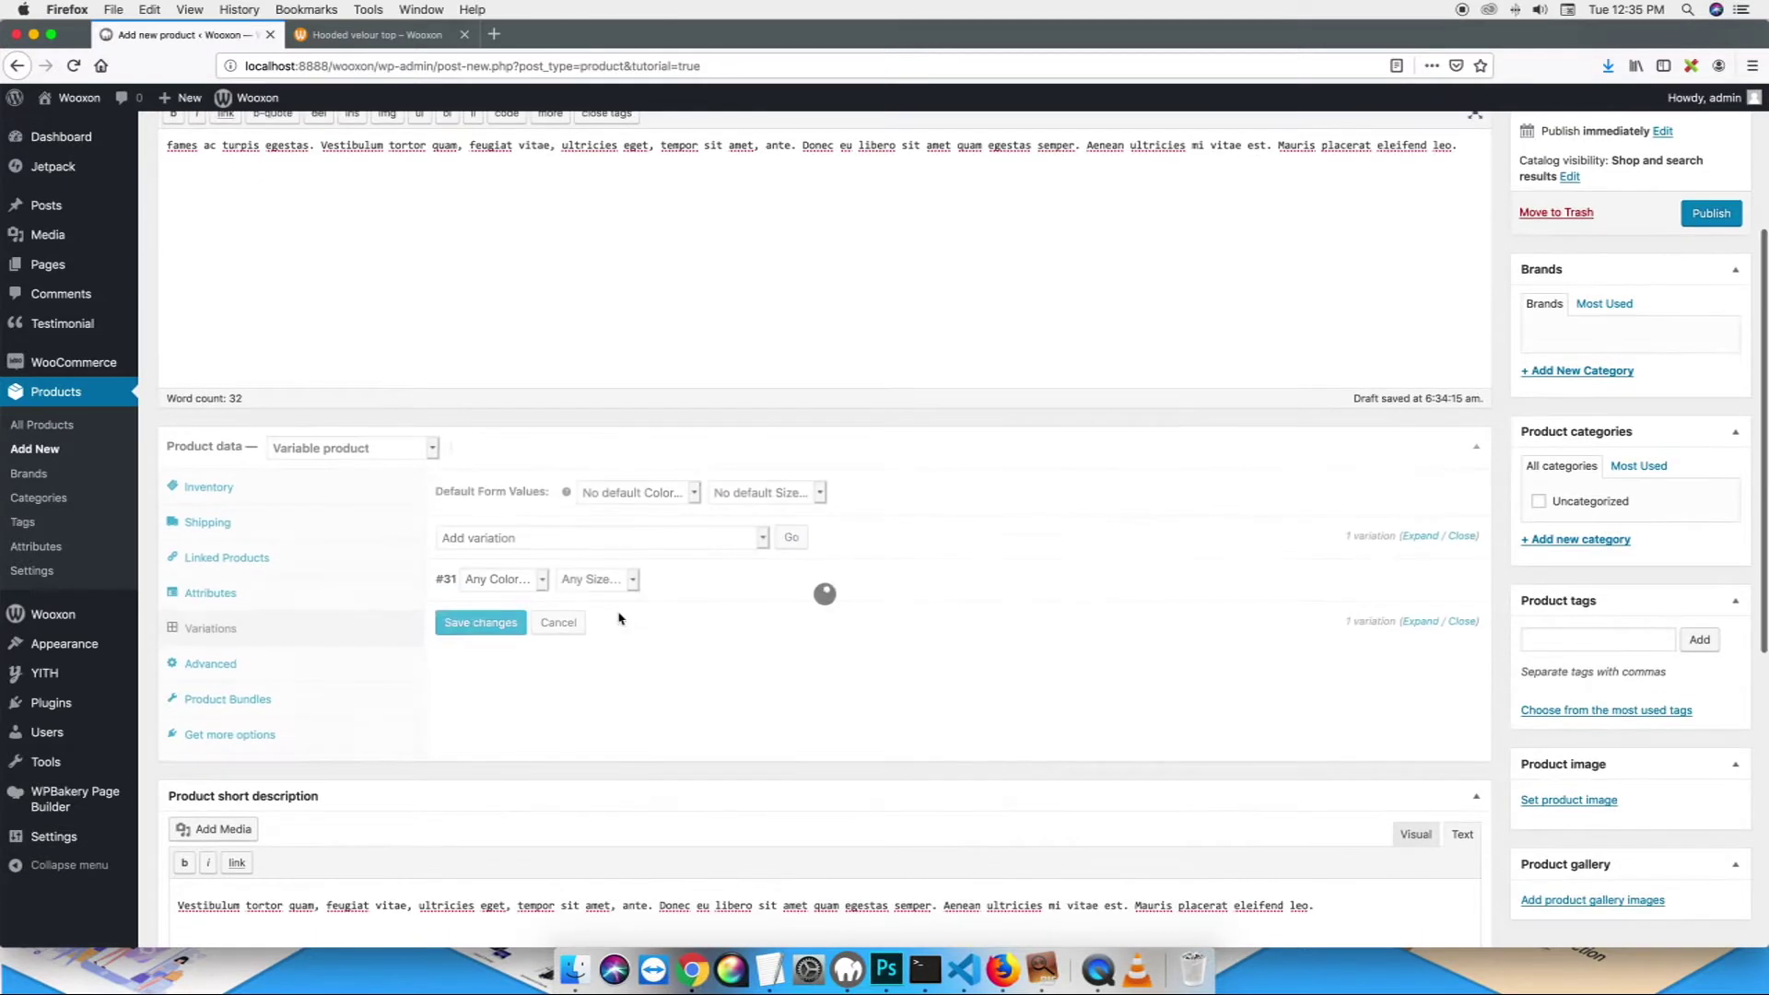
pyautogui.click(498, 579)
pyautogui.click(488, 593)
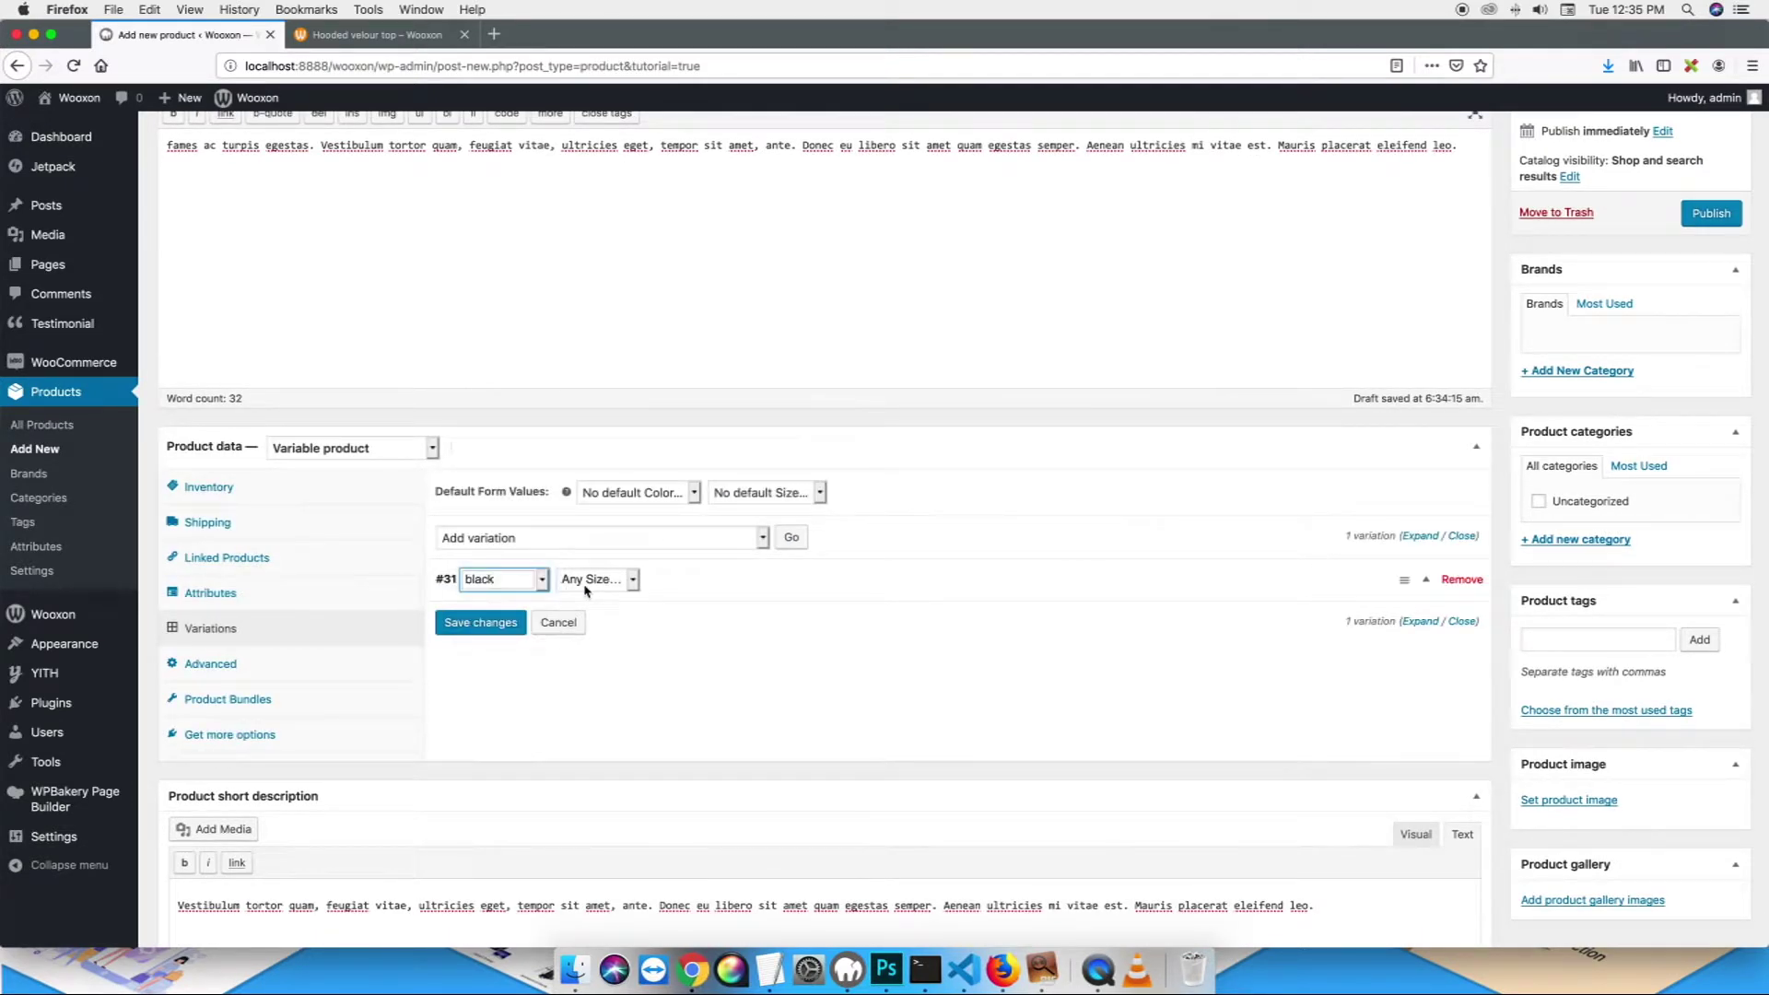
pyautogui.click(597, 579)
pyautogui.click(590, 607)
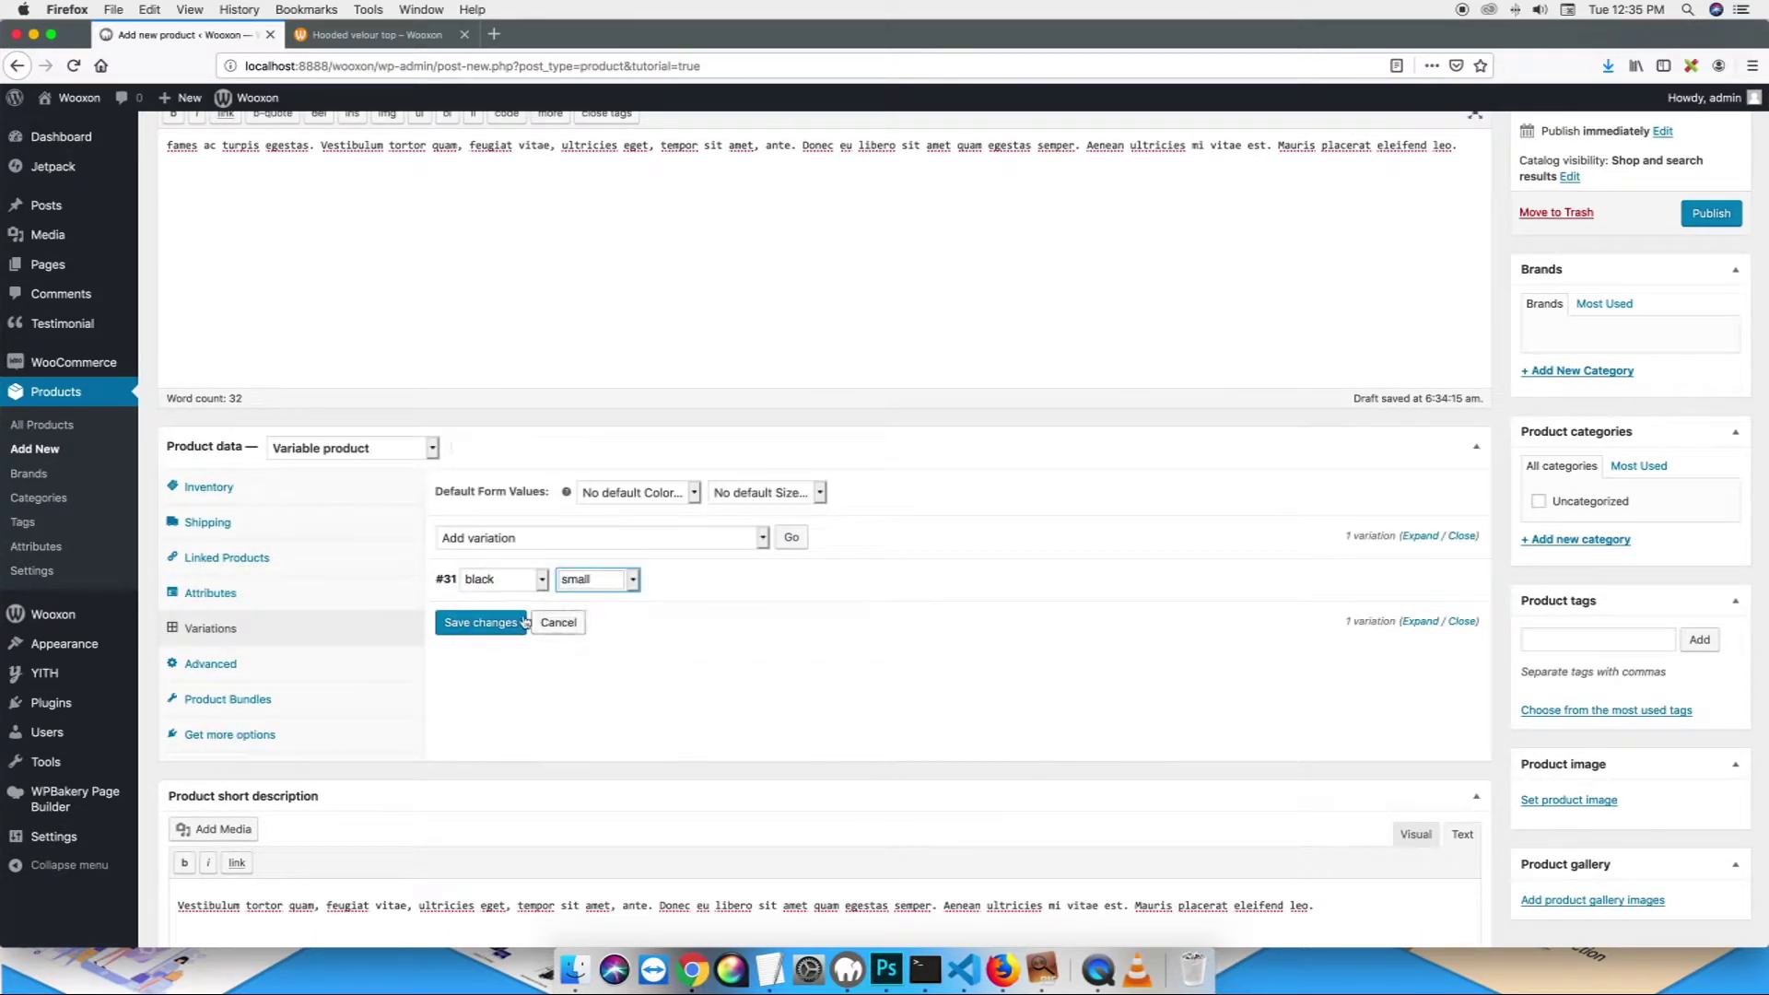
# - Expand the black small variation and set its image to the grey hoodie front view, woocommrece-p-2.jpg
pyautogui.click(763, 594)
pyautogui.scroll(-2, 522, 590)
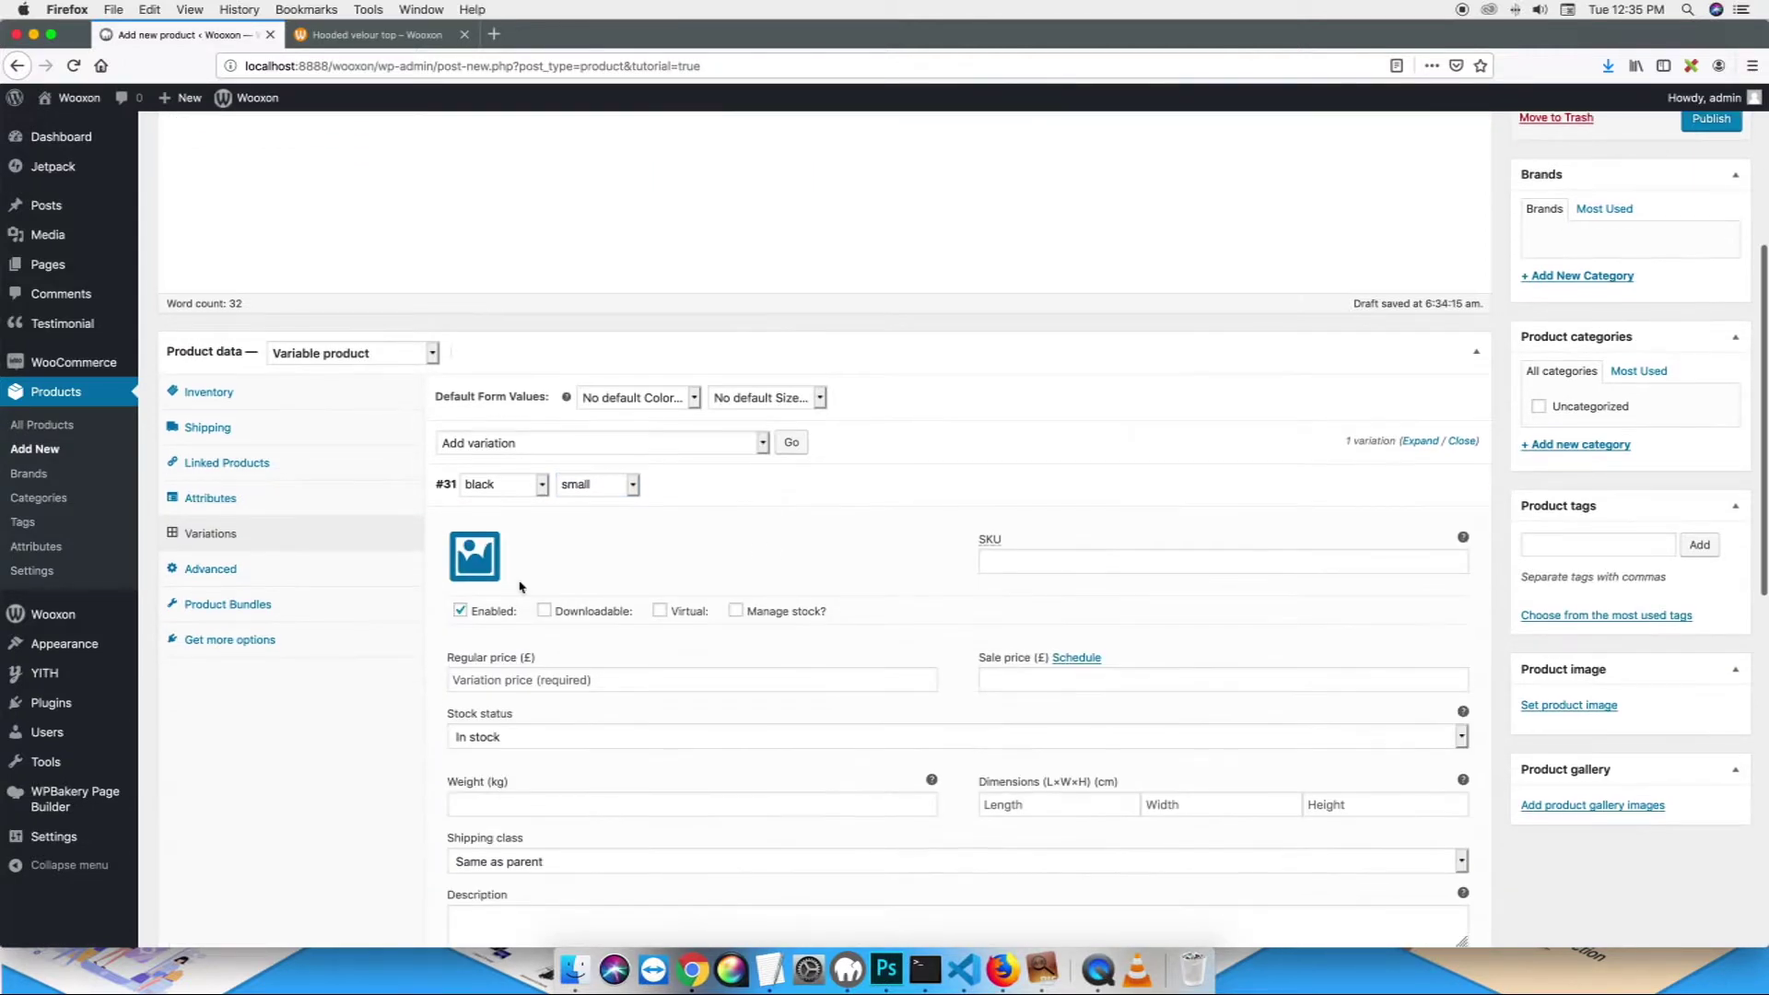
pyautogui.click(471, 564)
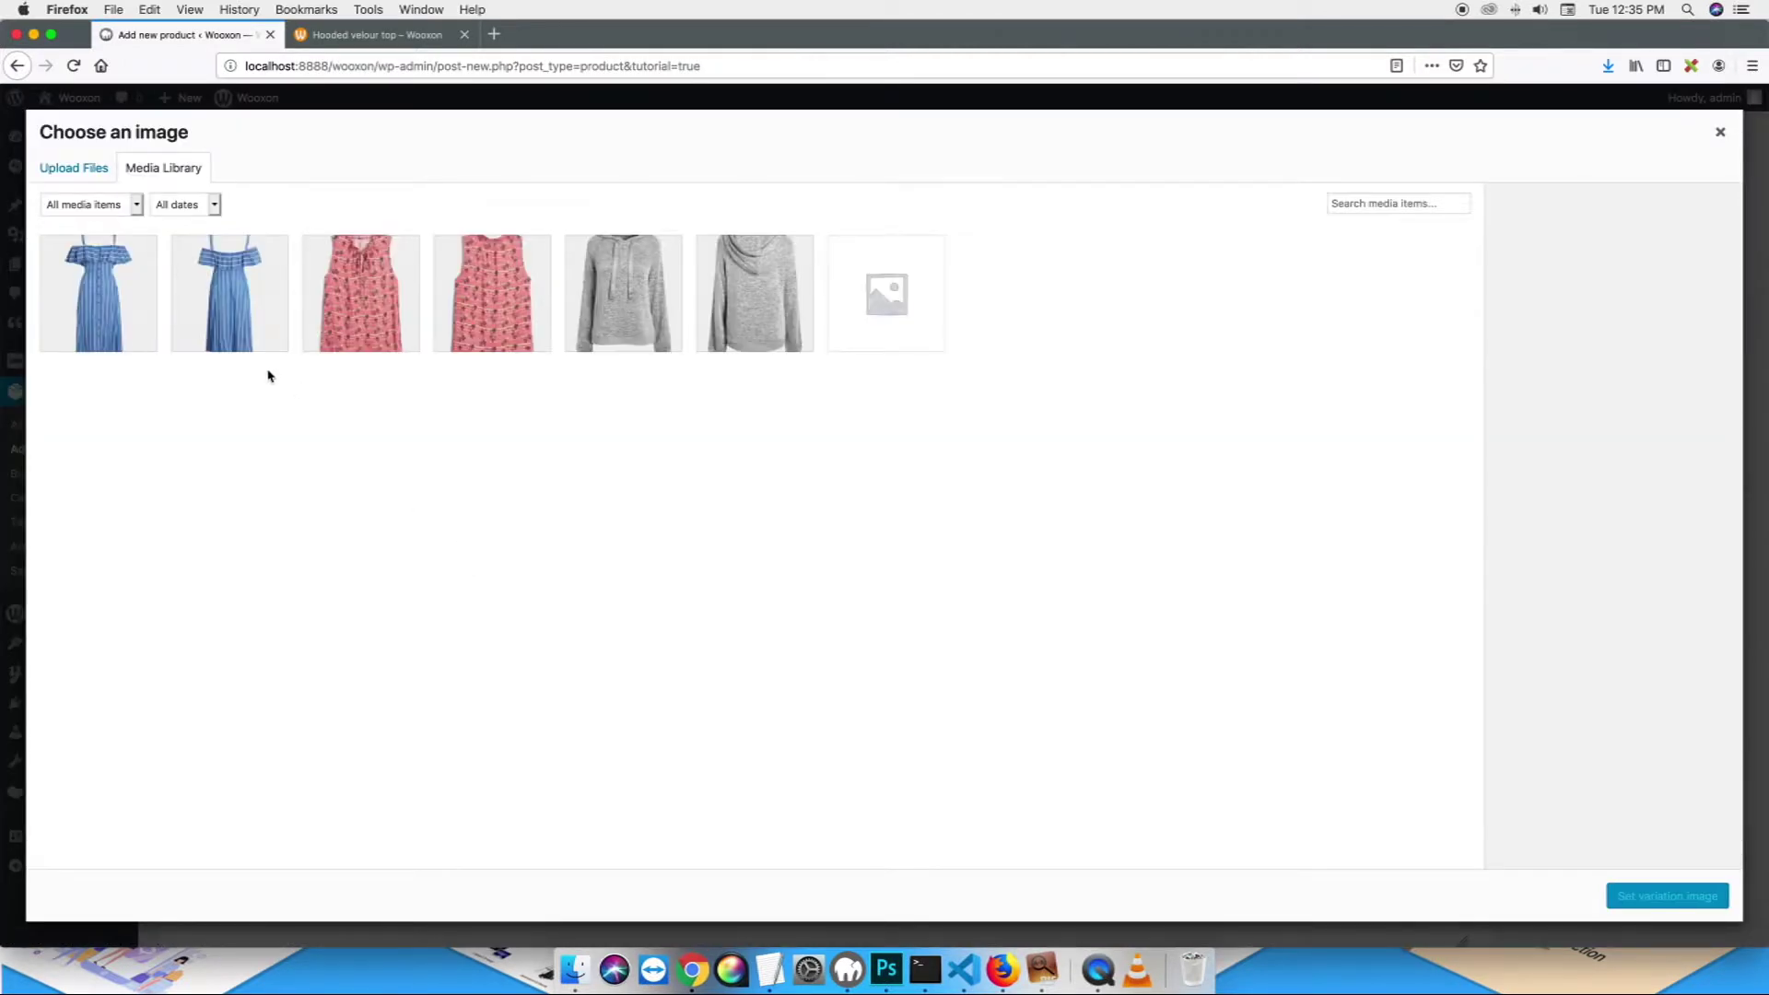
pyautogui.click(116, 319)
pyautogui.click(656, 320)
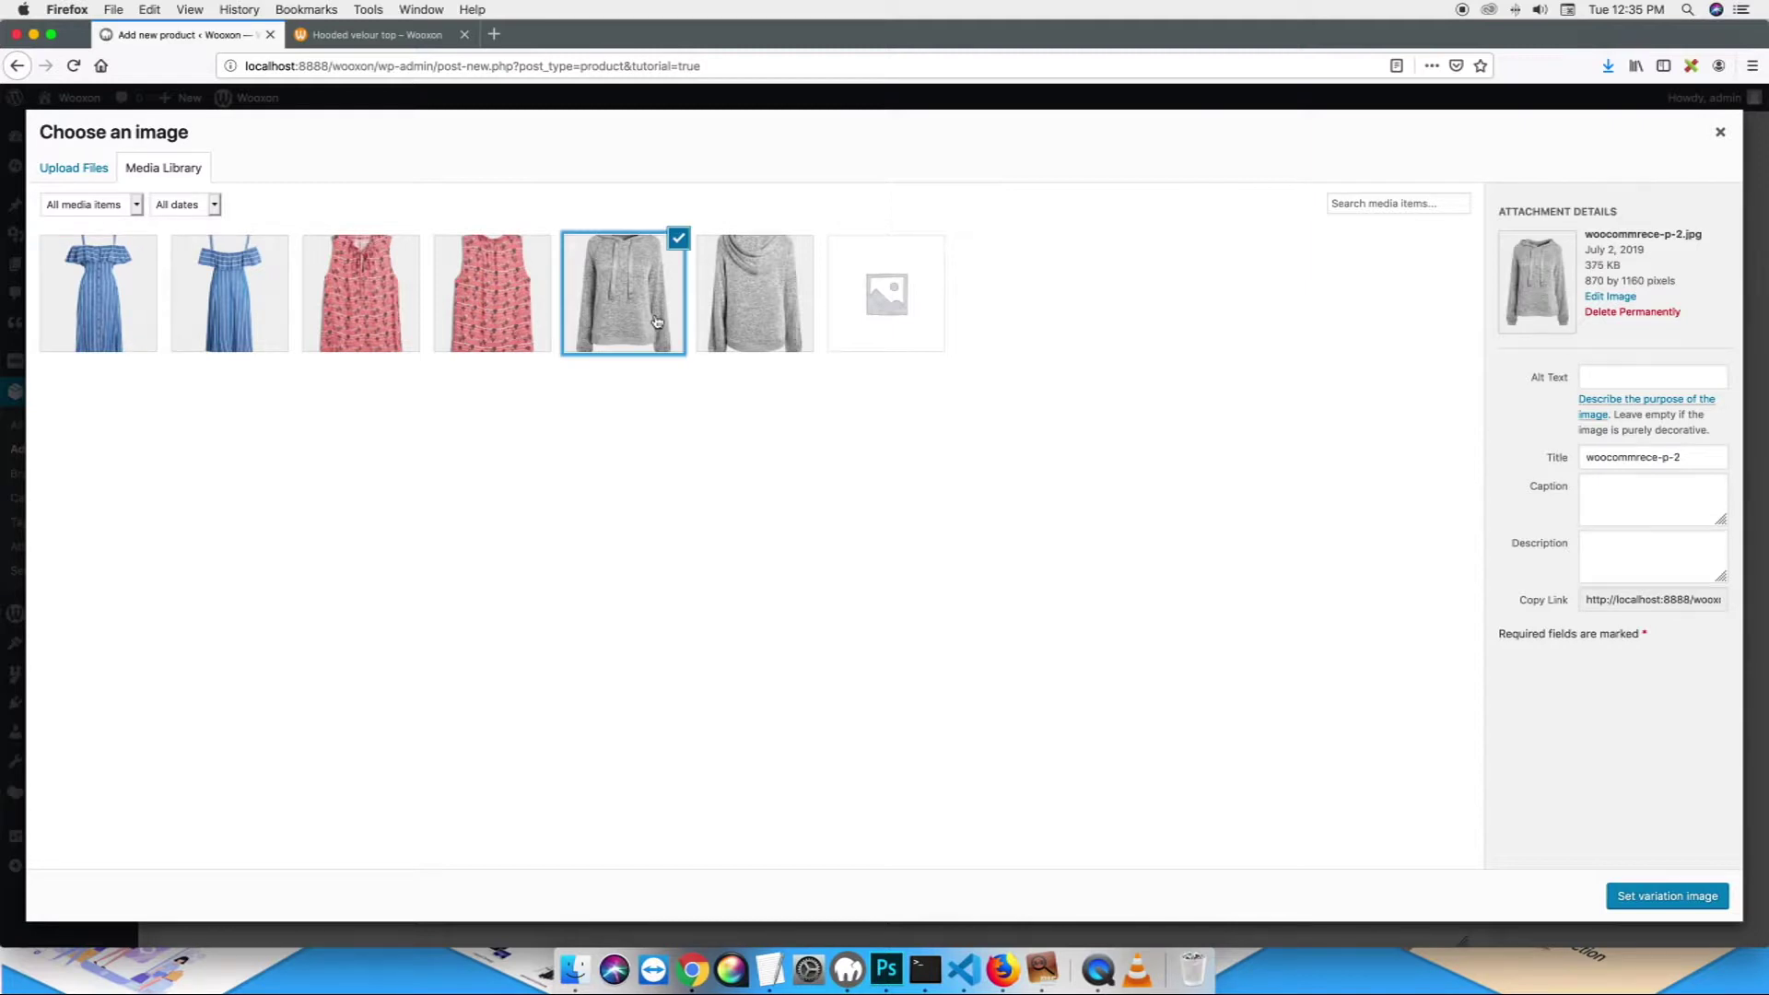
pyautogui.click(1629, 898)
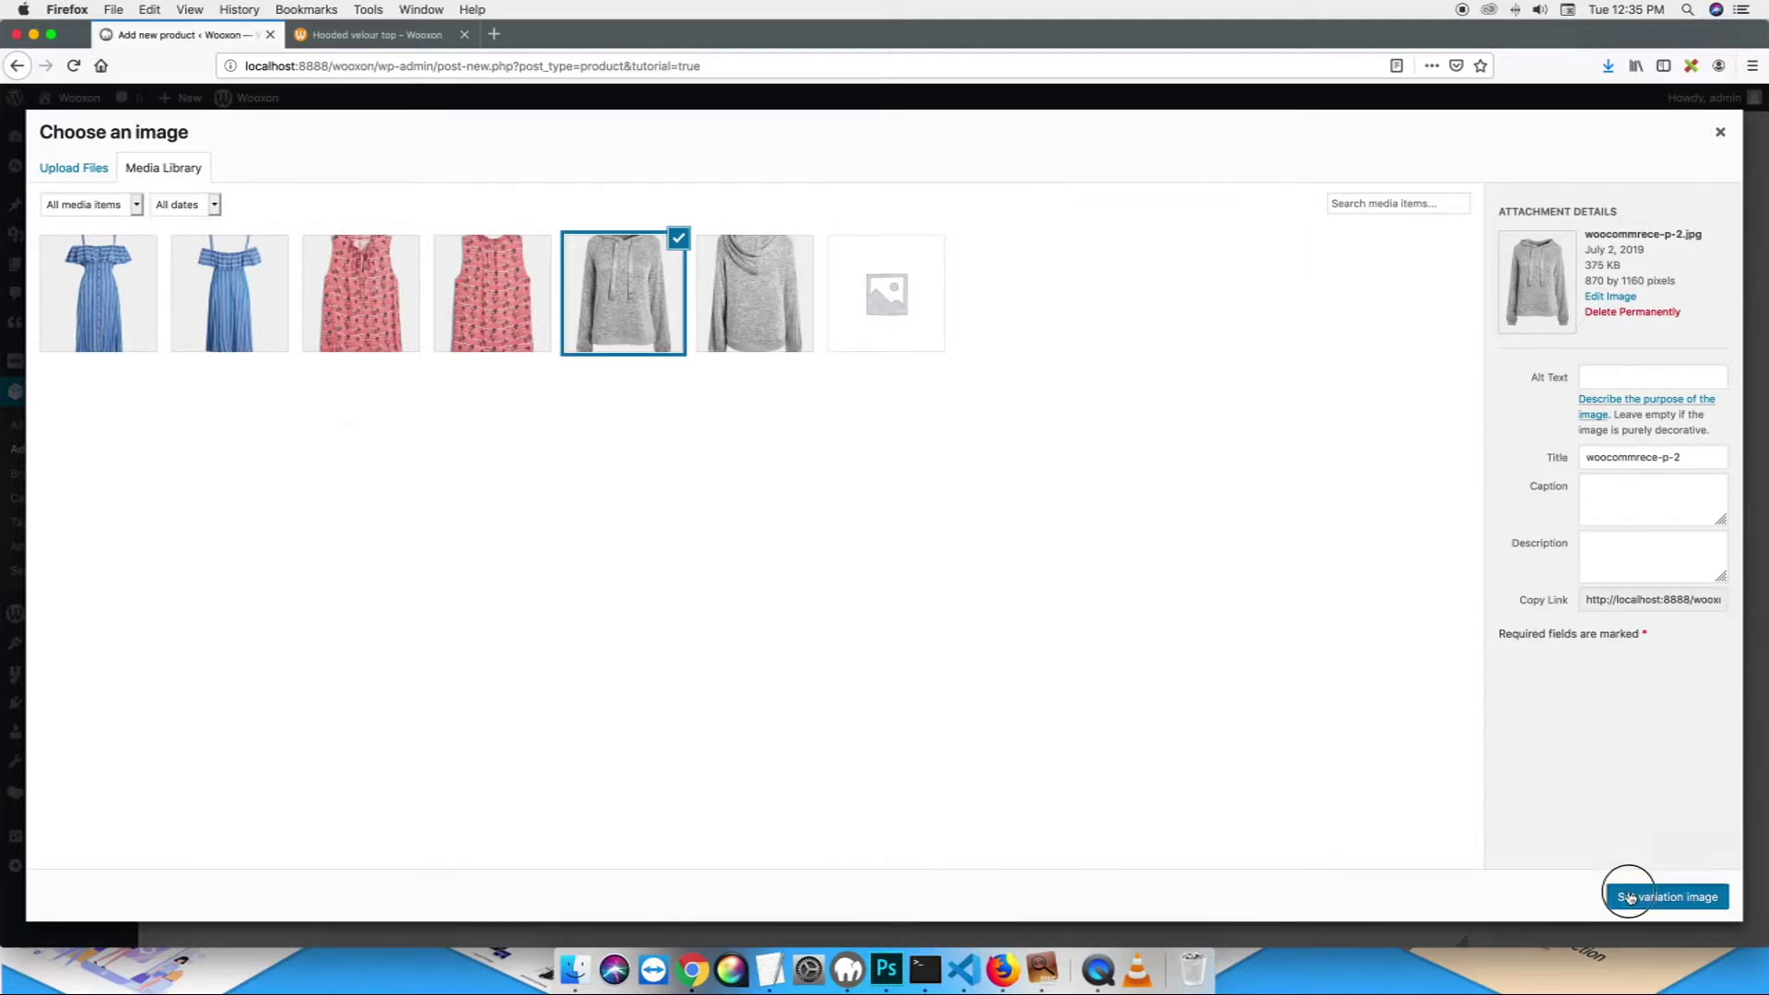
# - Set the black small variation's regular price to 22 and save the variation changes
pyautogui.click(551, 689)
pyautogui.write('22')
pyautogui.scroll(-3, 1354, 770)
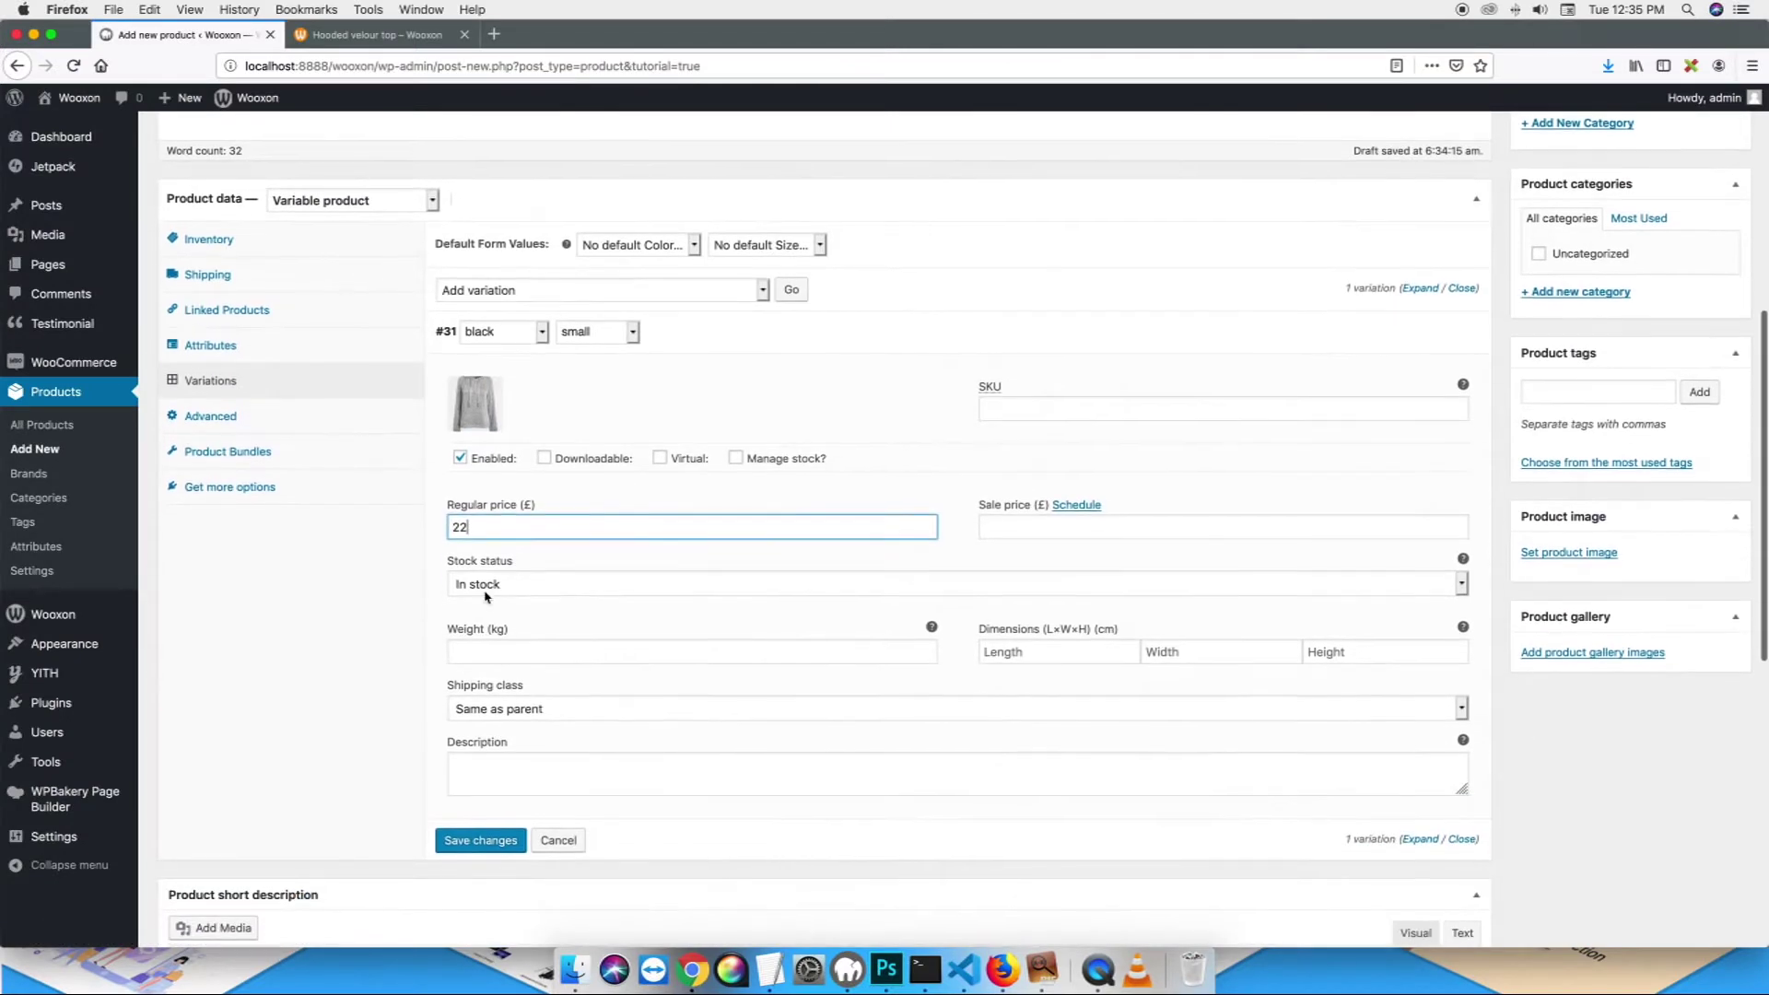
pyautogui.click(479, 840)
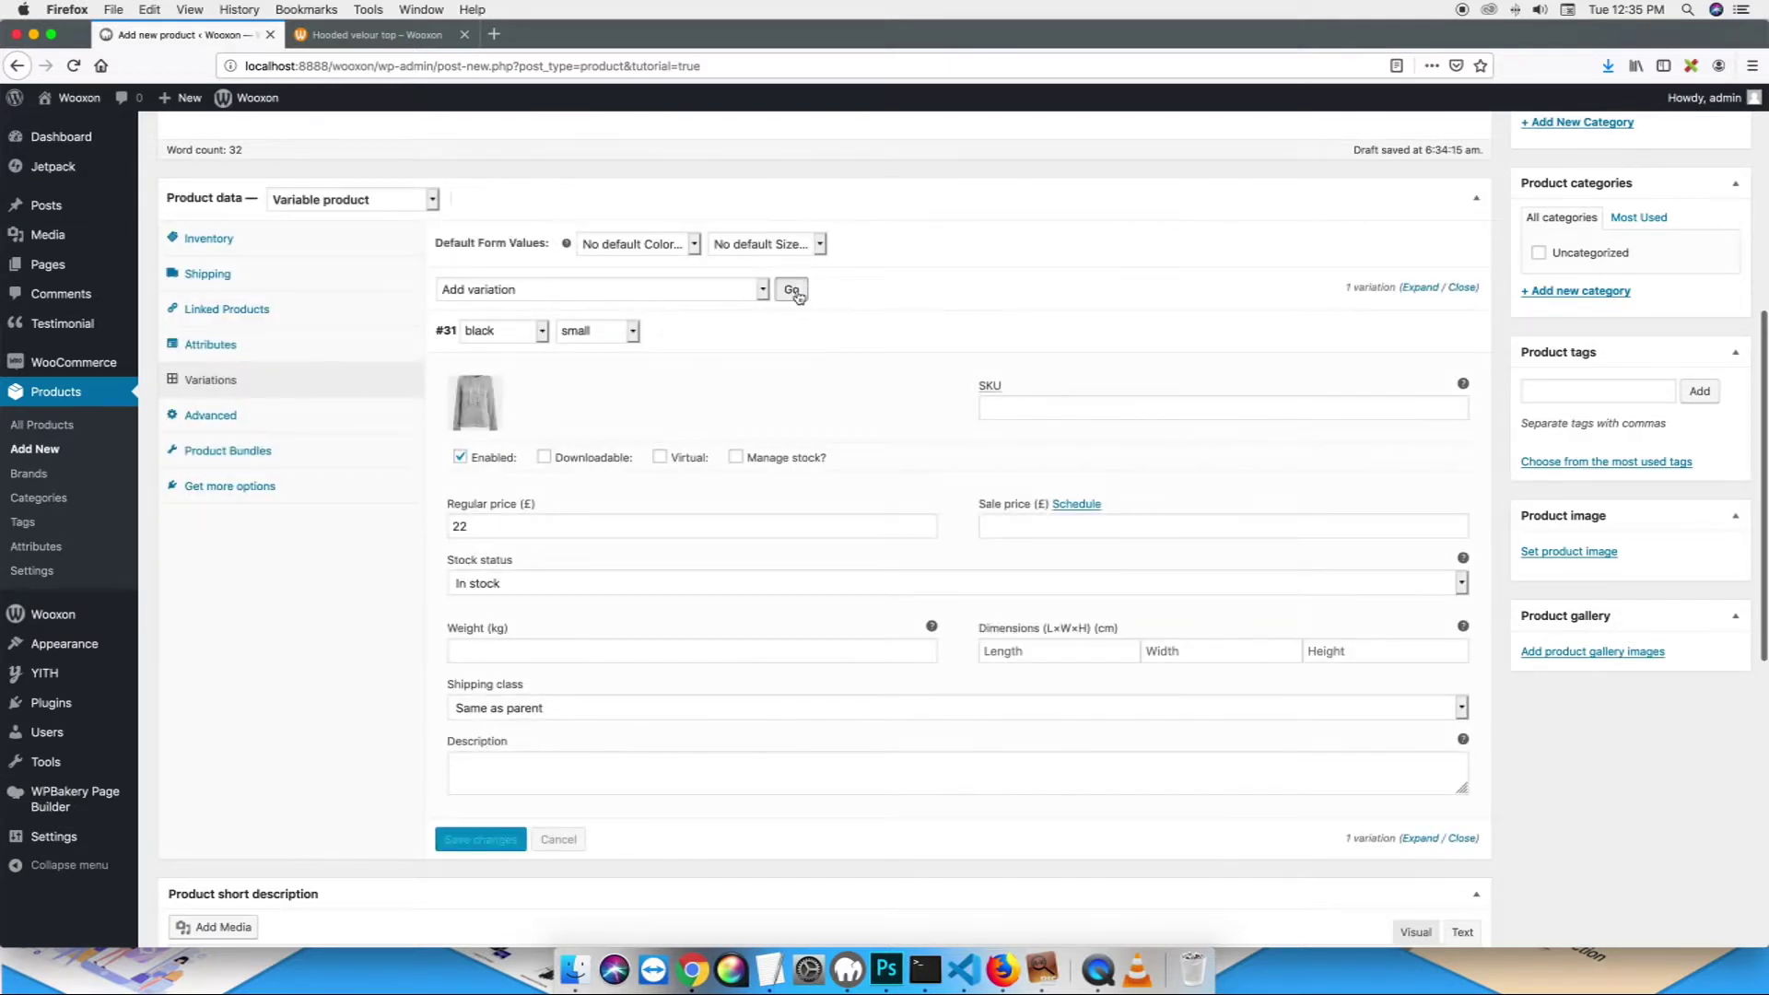
# - Add a second variation with the color blue and the size large, and expand its details
pyautogui.click(508, 337)
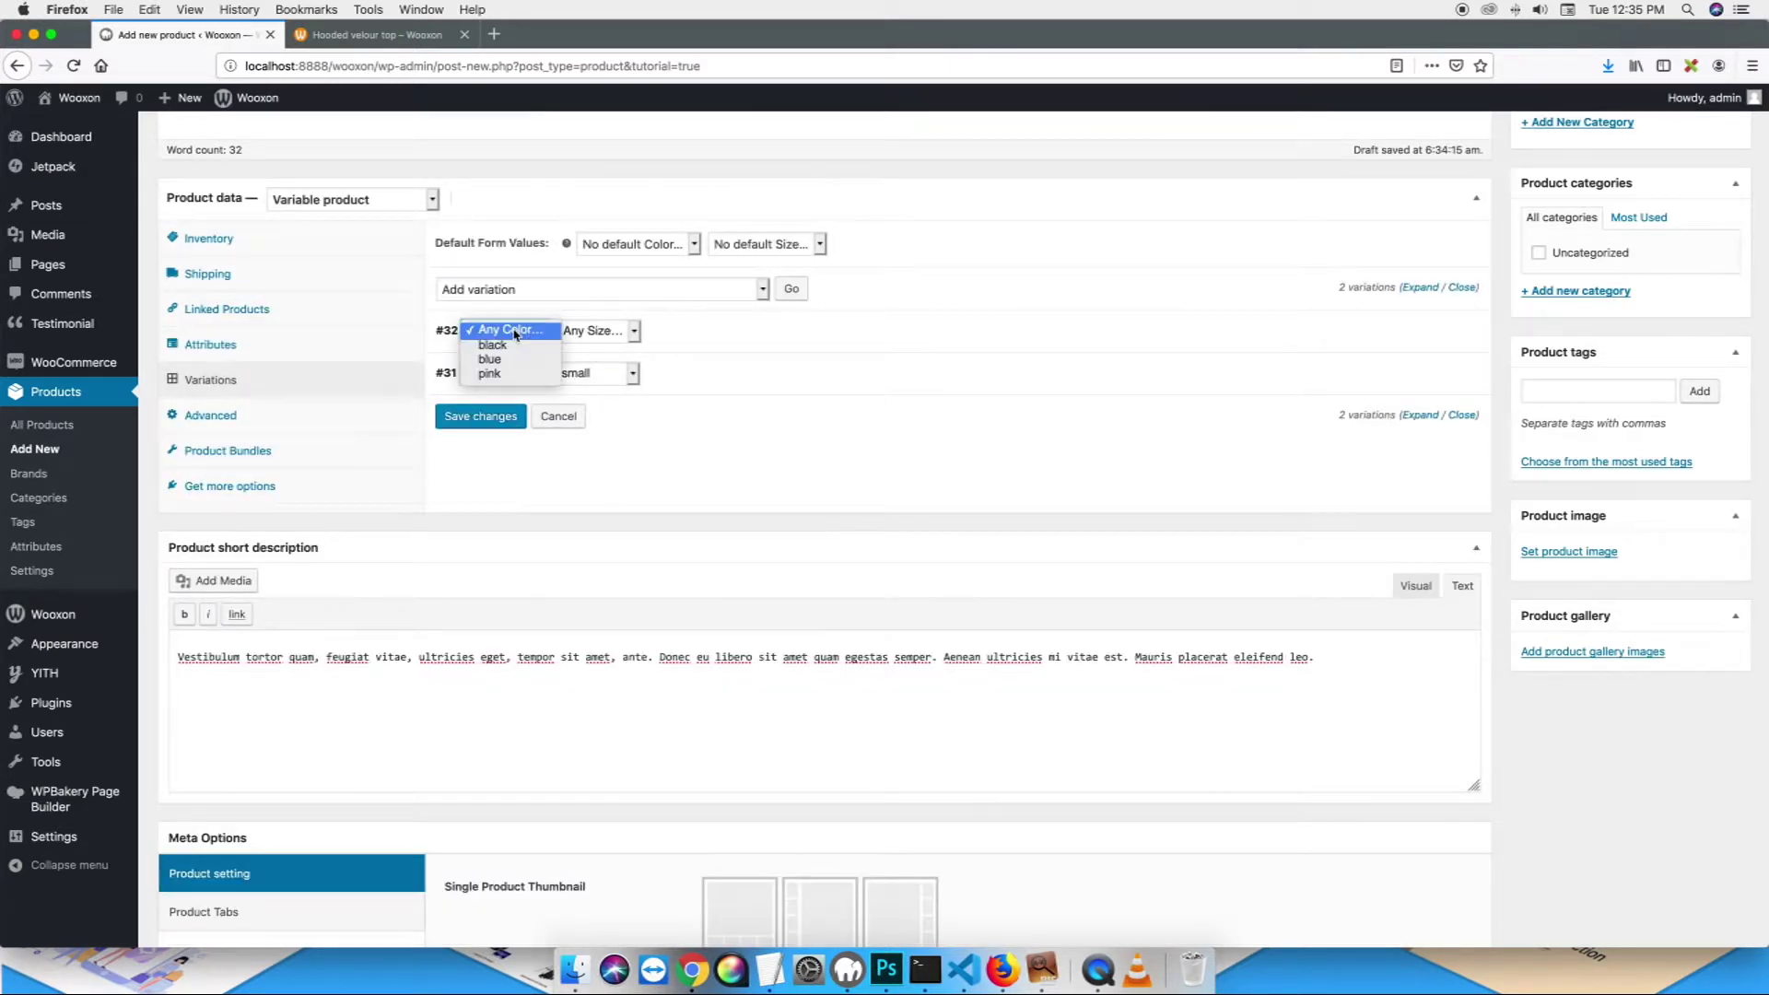
pyautogui.click(566, 356)
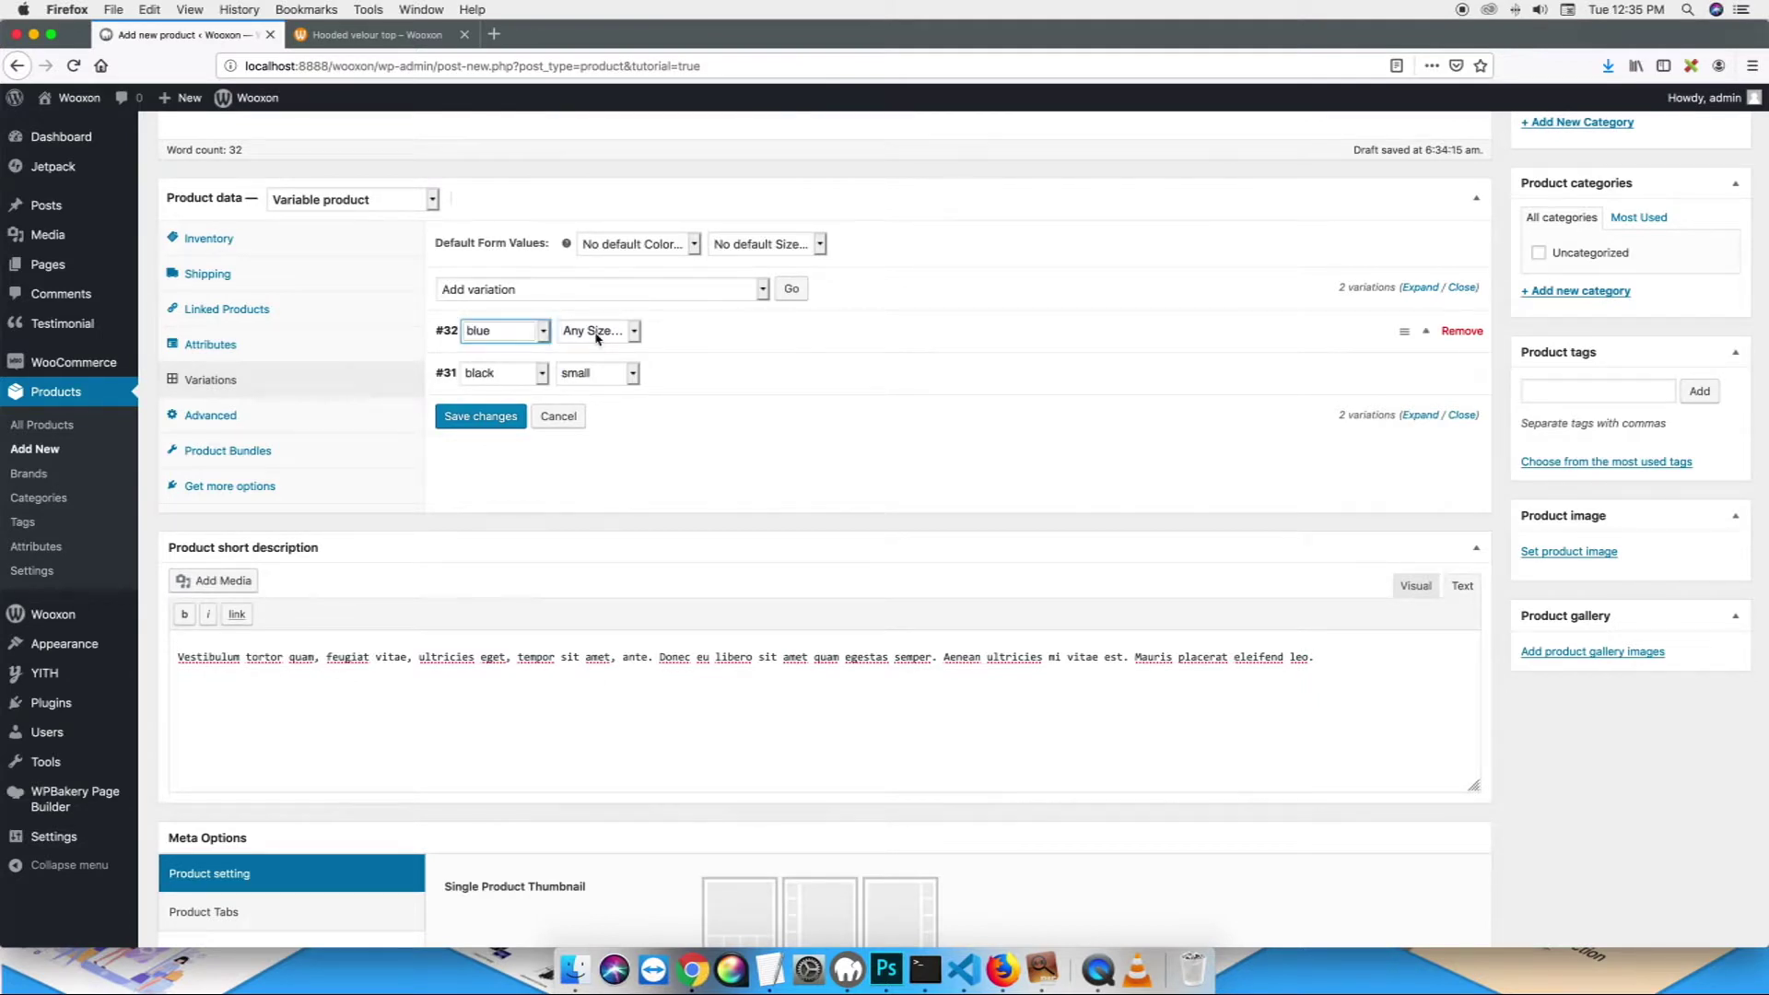
pyautogui.click(597, 338)
pyautogui.click(604, 353)
pyautogui.click(691, 337)
# - Give the blue large variation the blue dress image woocommrece-p-8.jpg and a regular price of 23, and save the variation changes
pyautogui.click(468, 402)
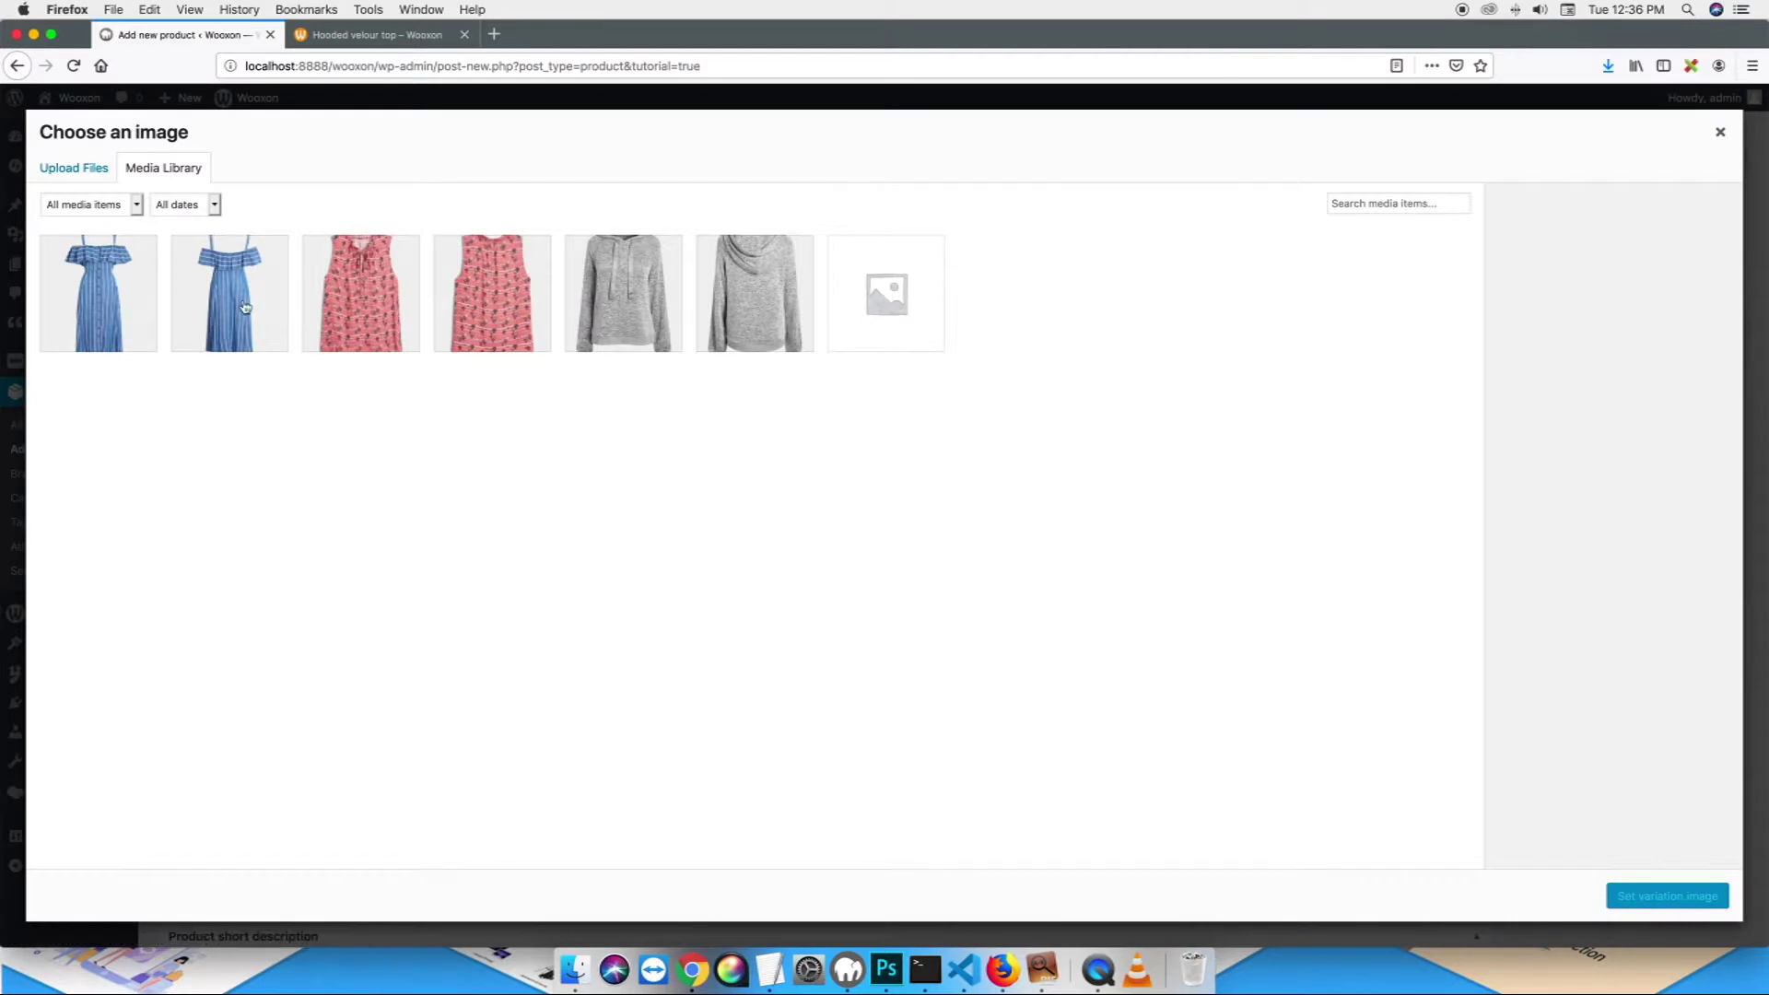
pyautogui.click(155, 312)
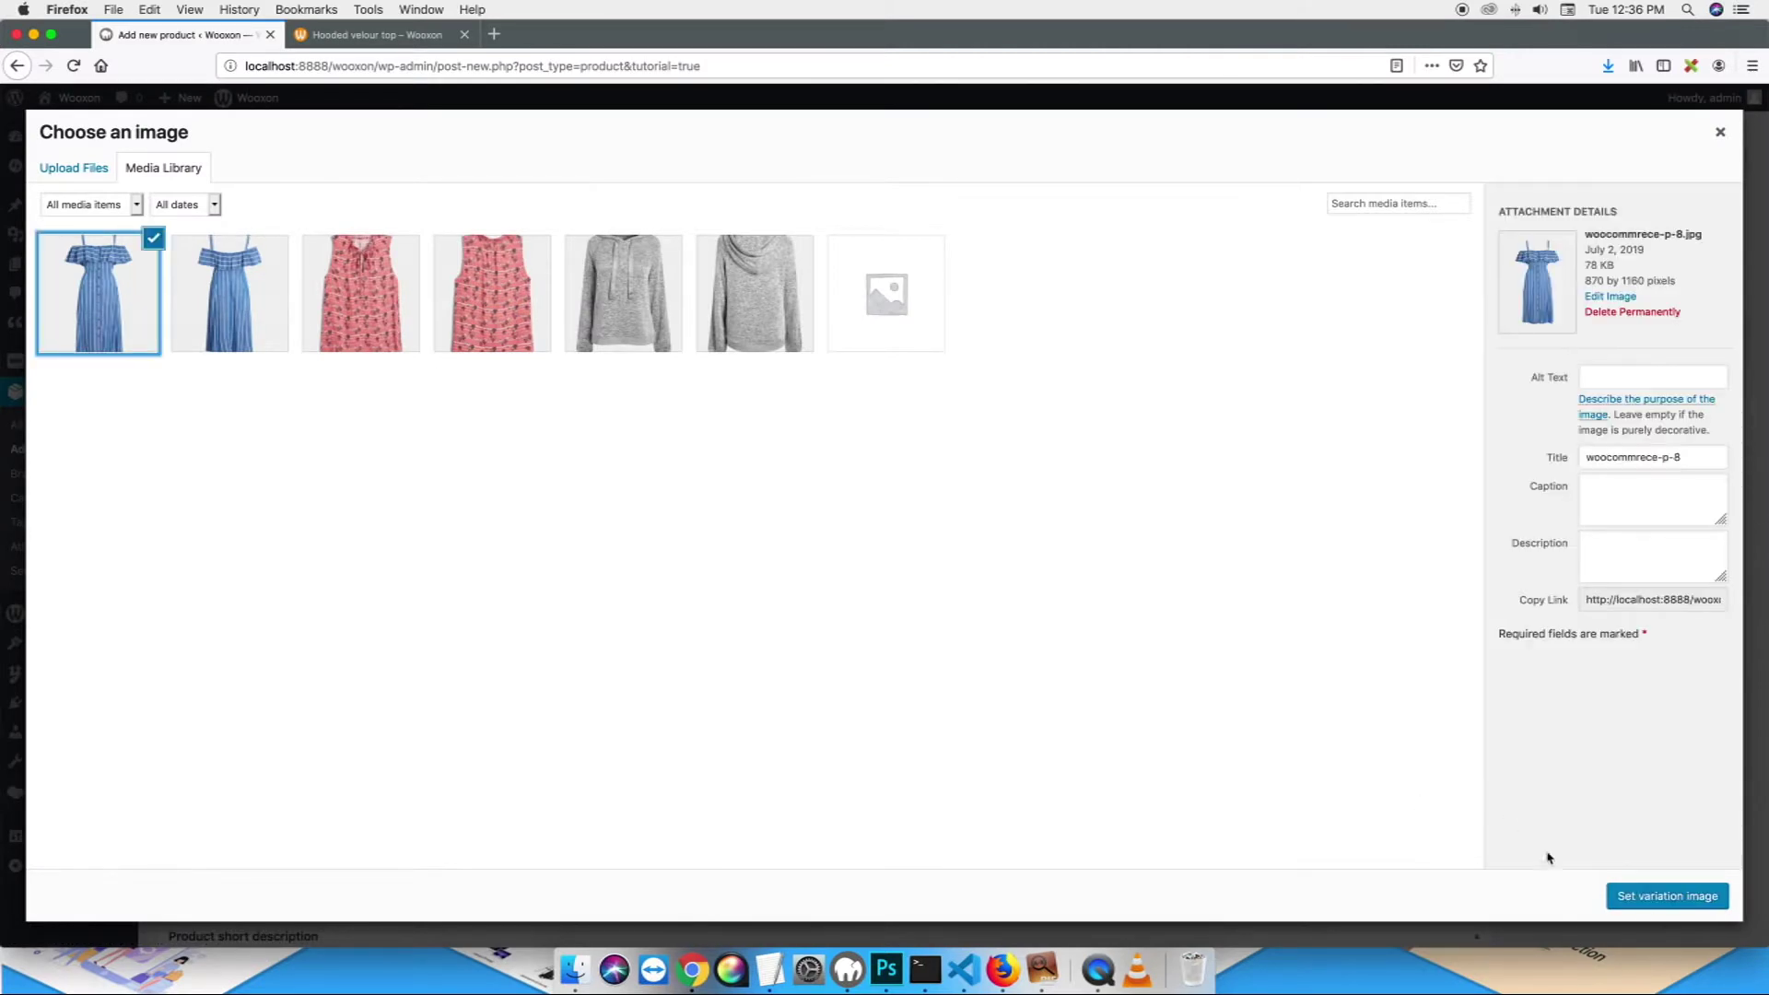
pyautogui.click(1659, 911)
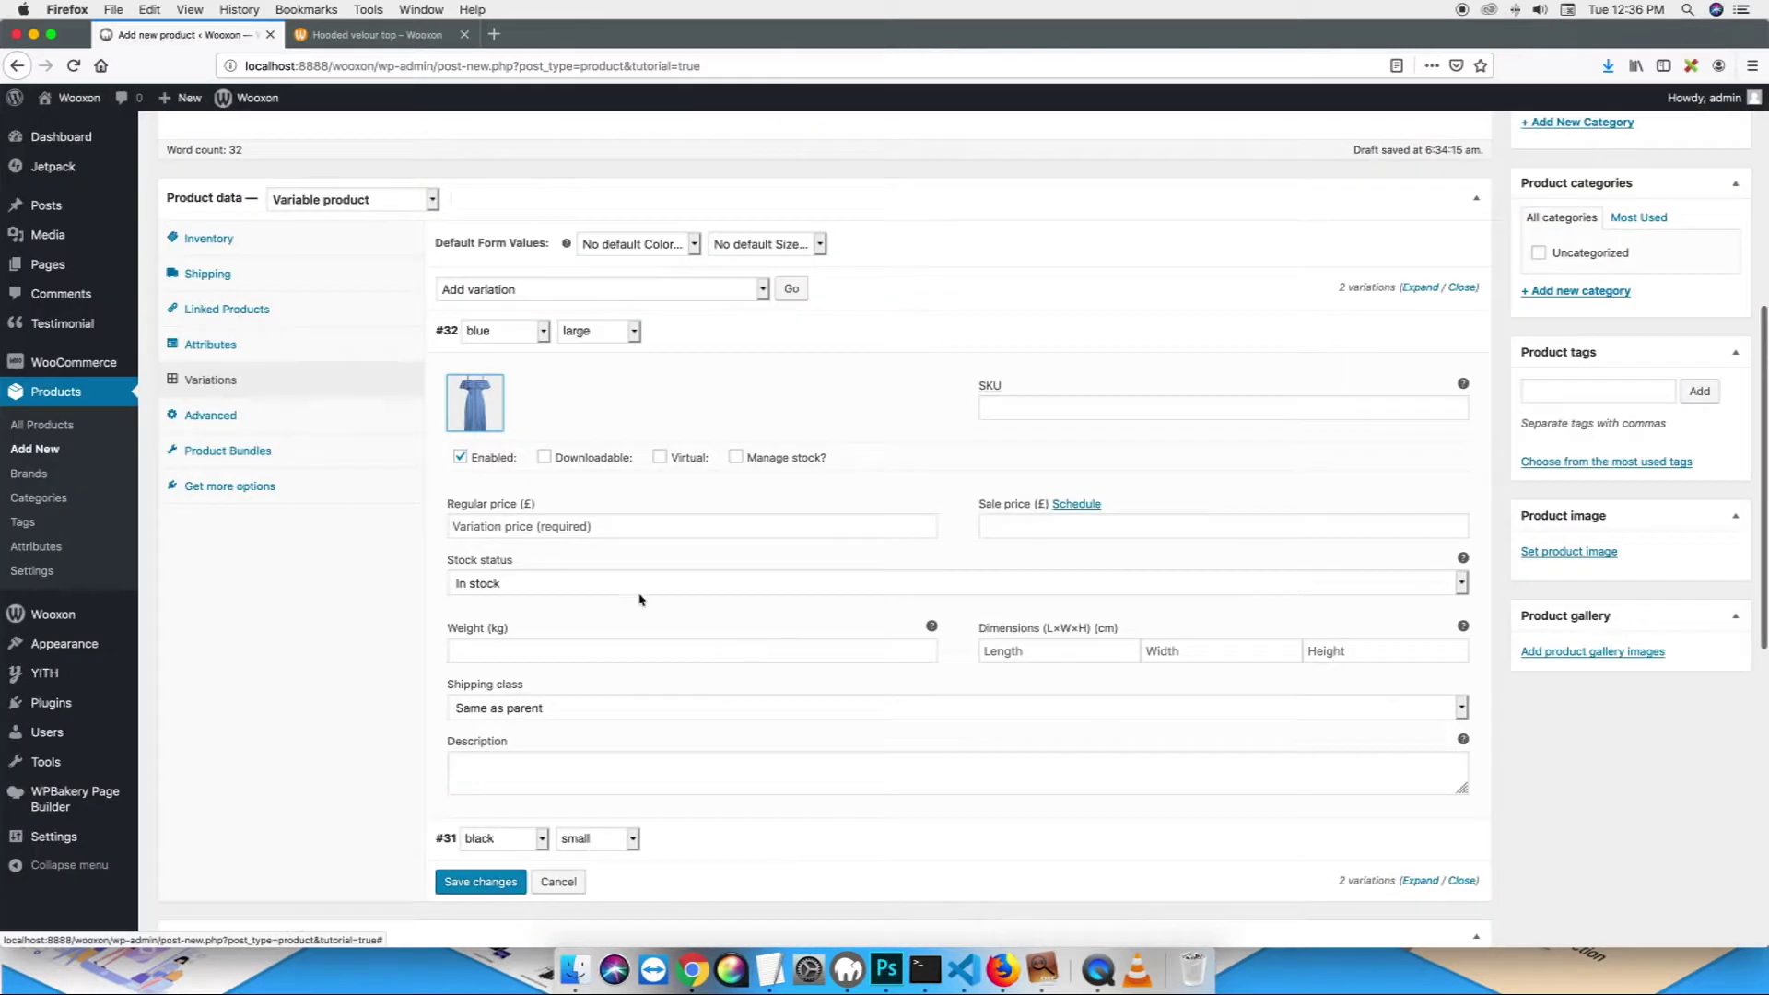
pyautogui.click(502, 533)
pyautogui.write('23')
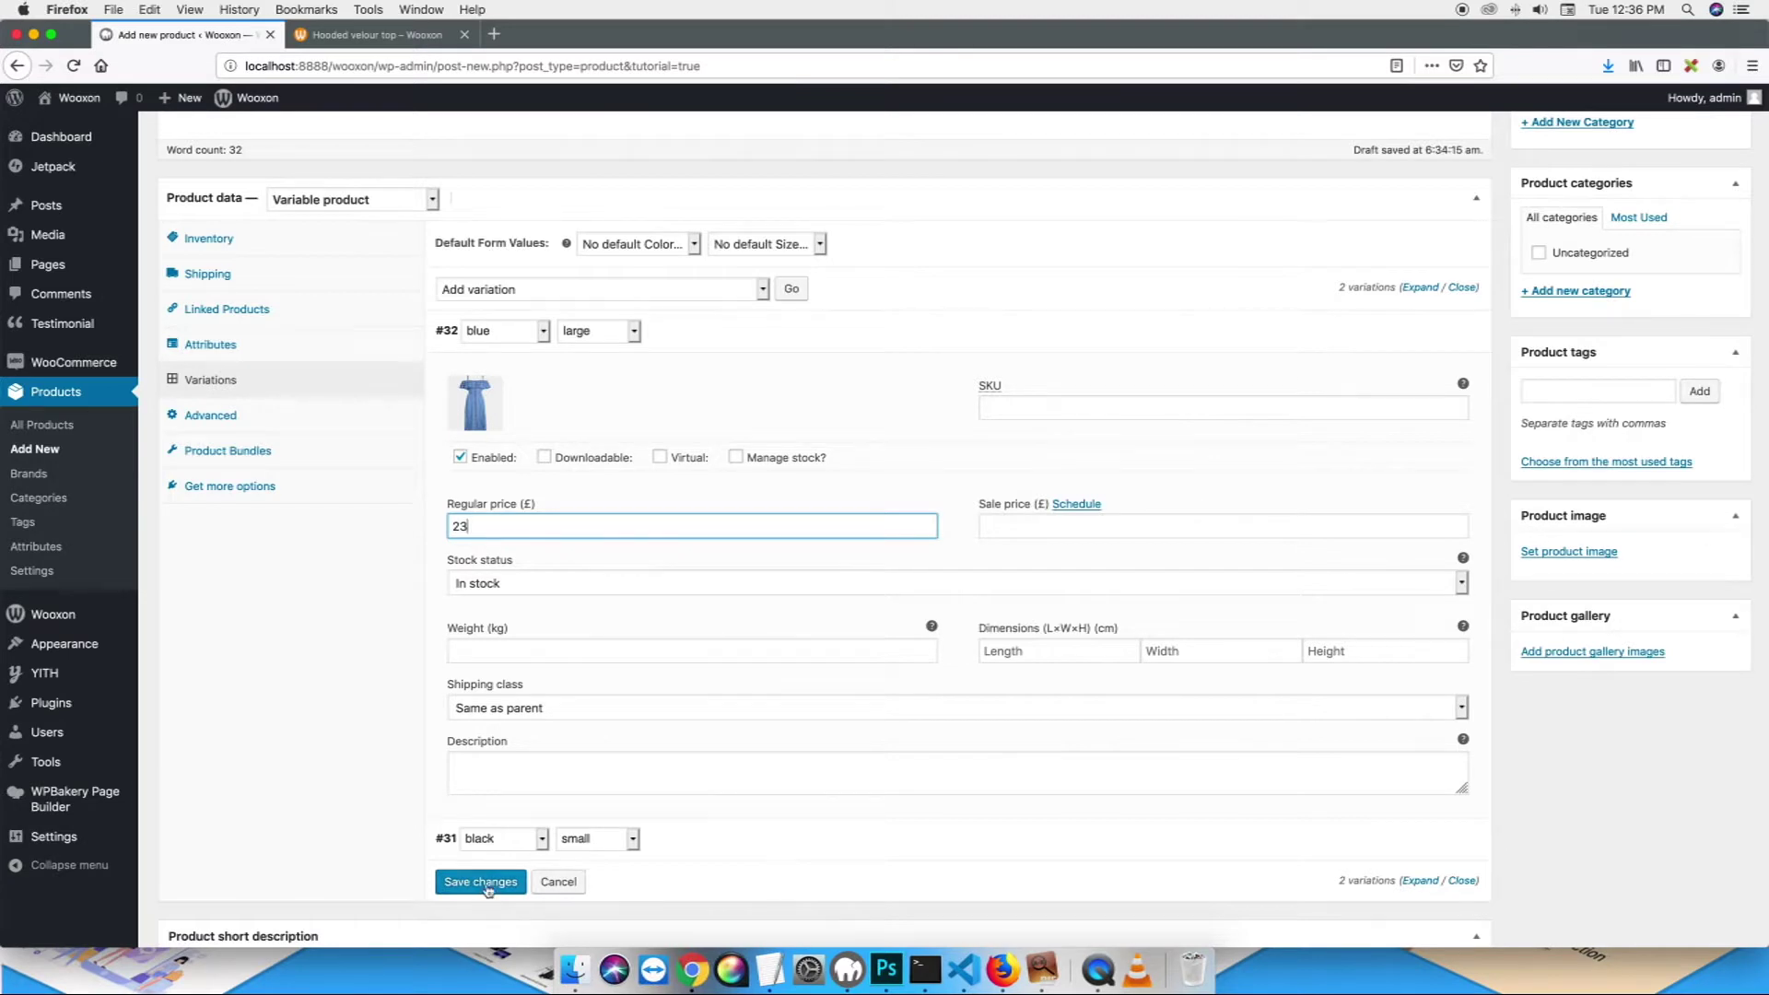
pyautogui.click(487, 887)
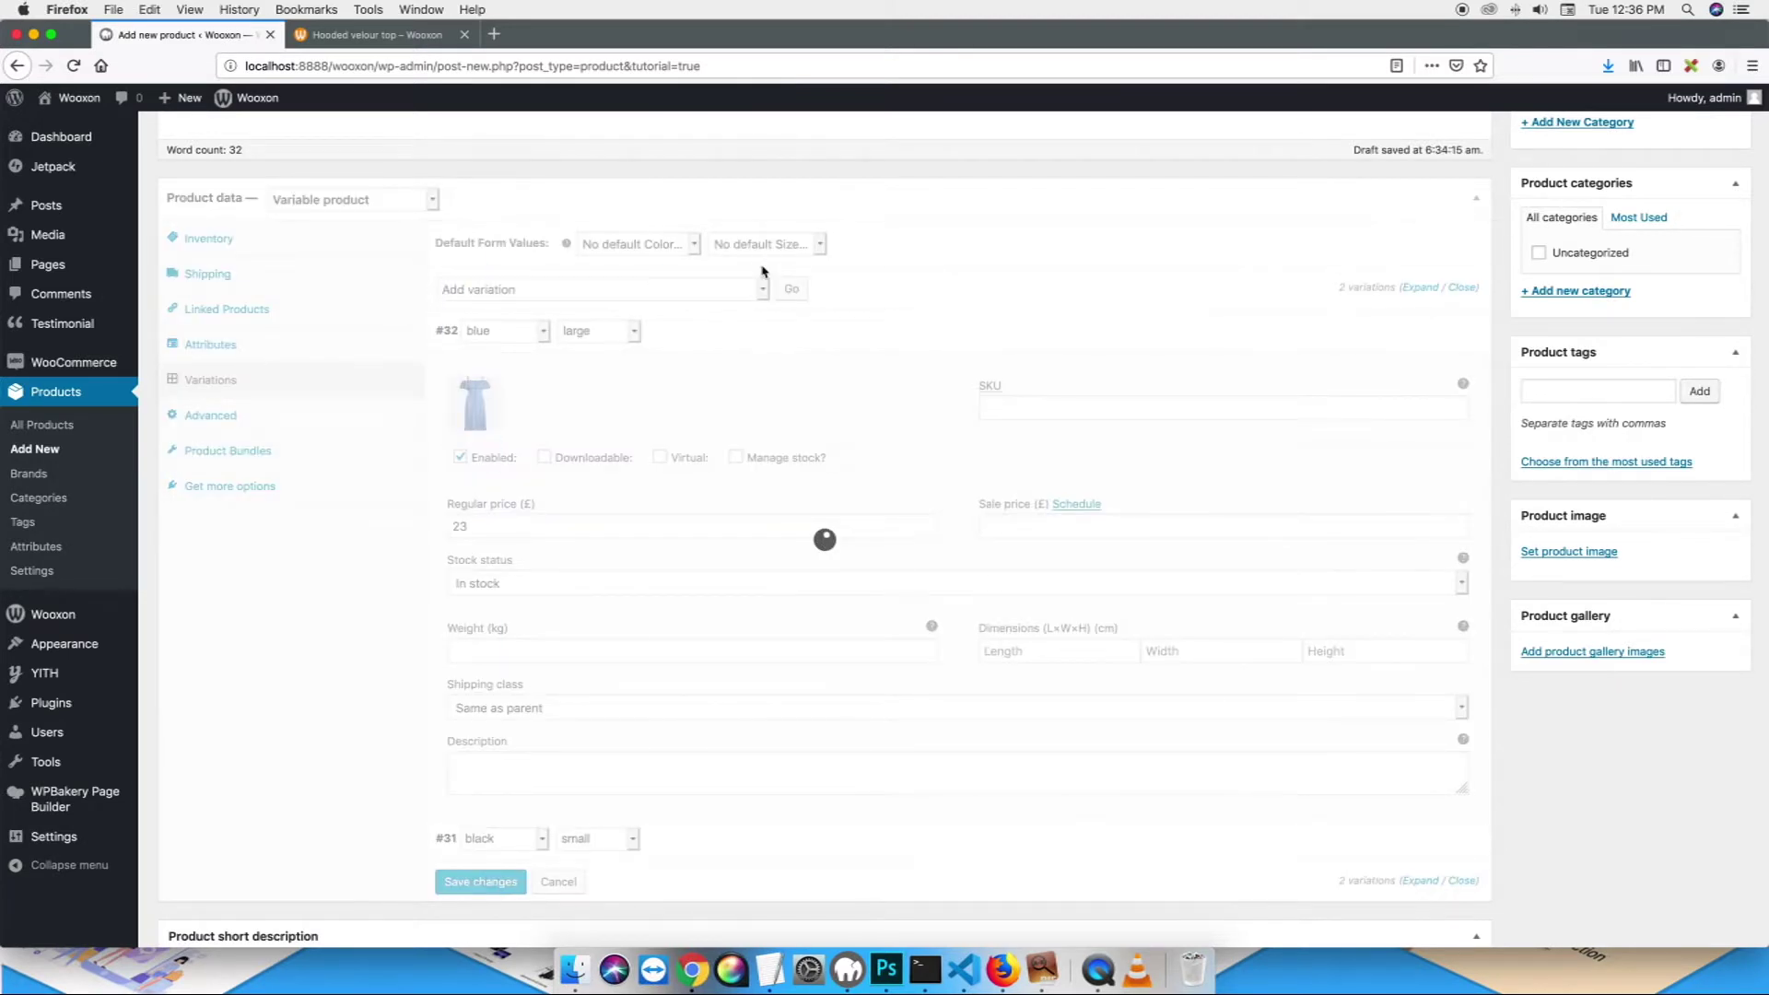
# - Add a third variation with the color pink and the size medium
pyautogui.click(791, 293)
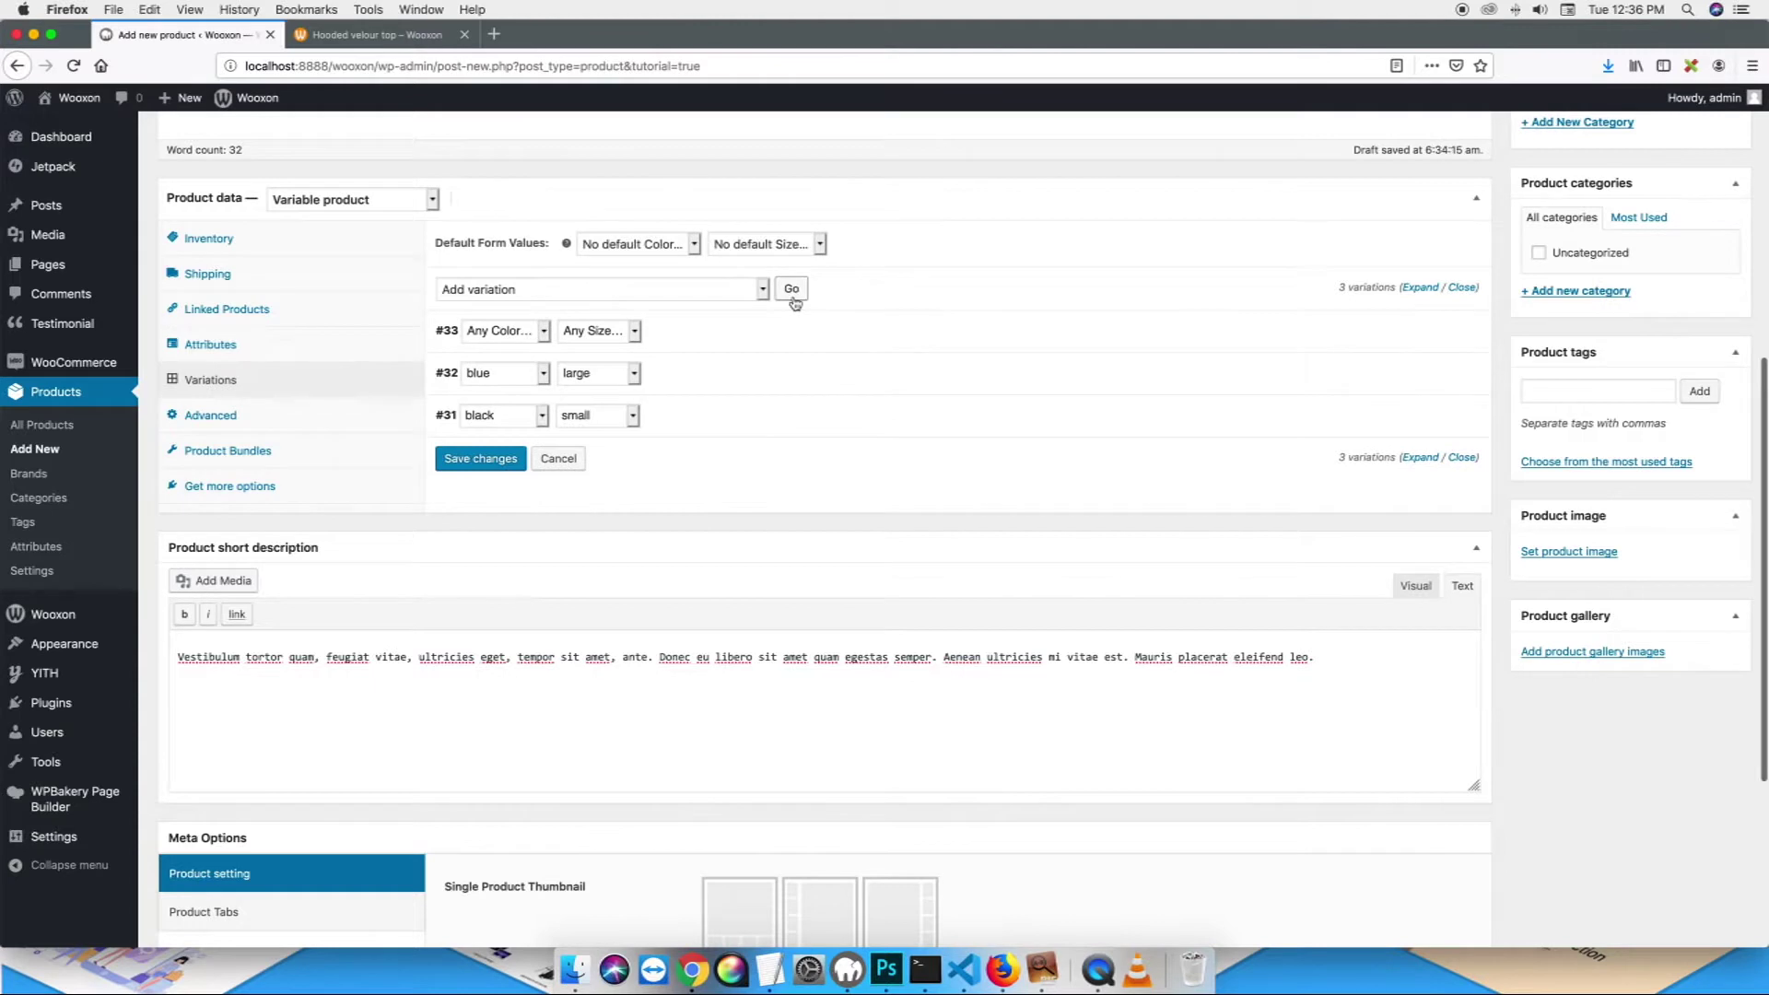
pyautogui.click(540, 334)
pyautogui.click(520, 379)
pyautogui.click(588, 333)
pyautogui.click(595, 373)
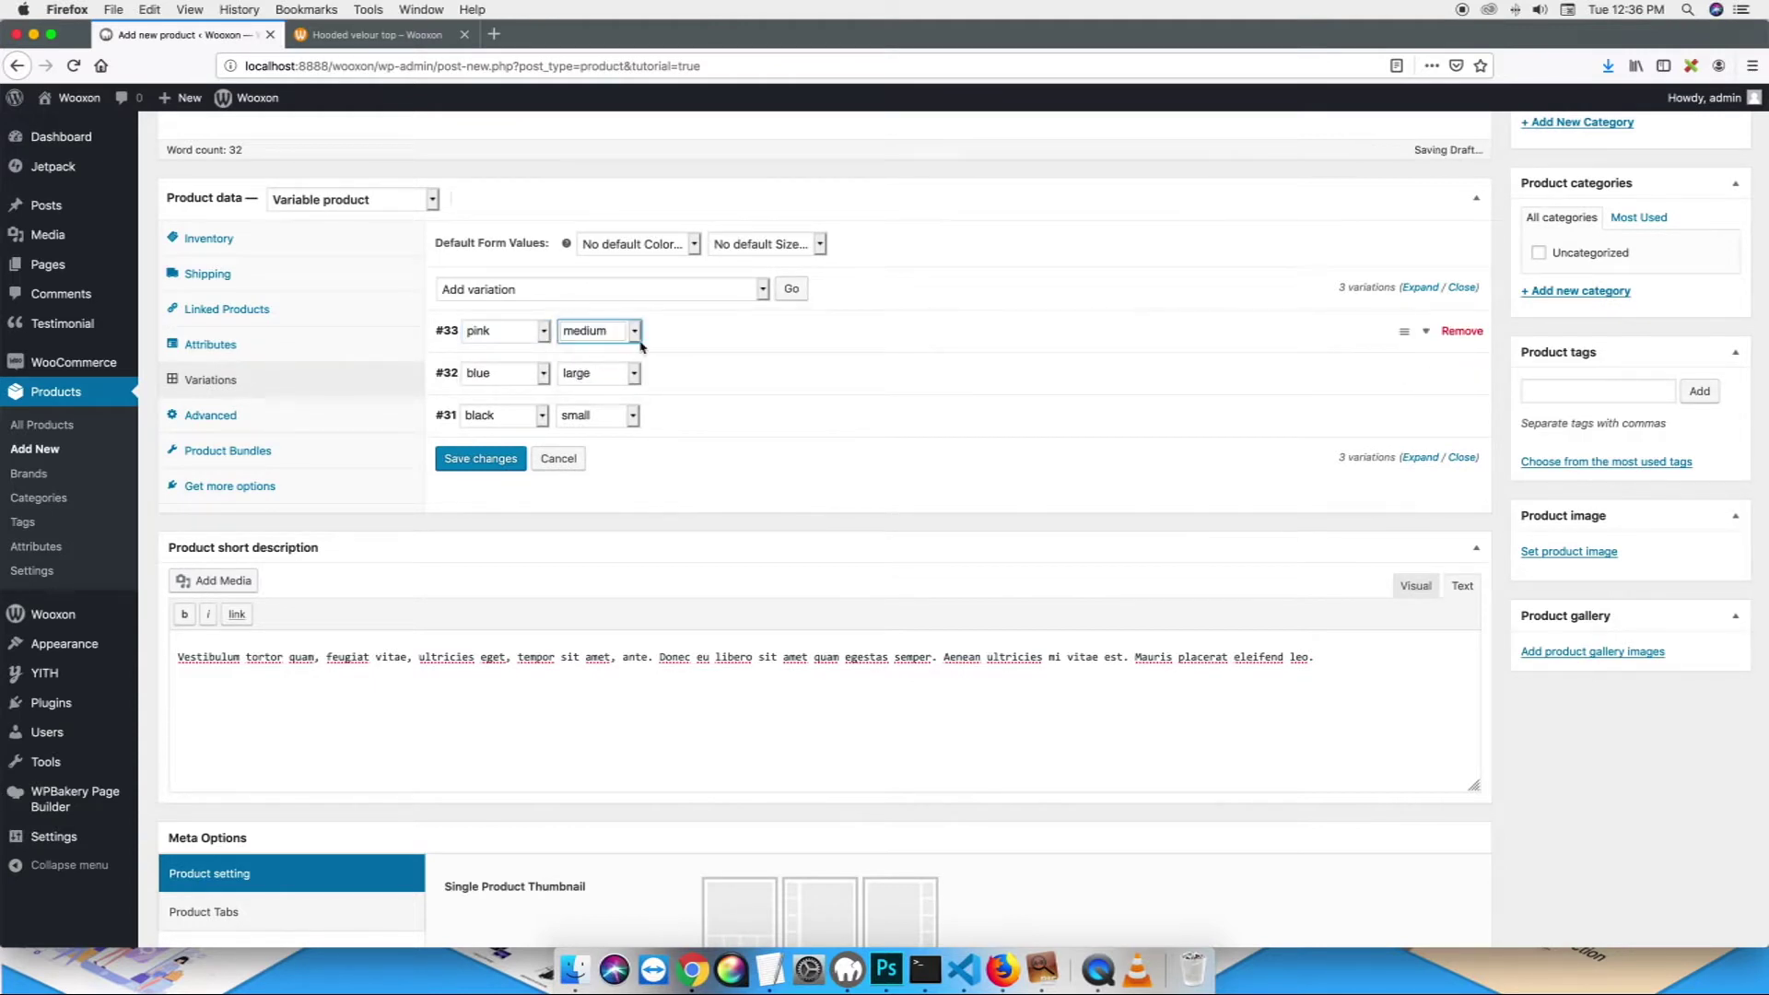
# - Expand the pink medium variation and set its image to the front view of the pink sleeveless top
pyautogui.click(694, 346)
pyautogui.click(465, 396)
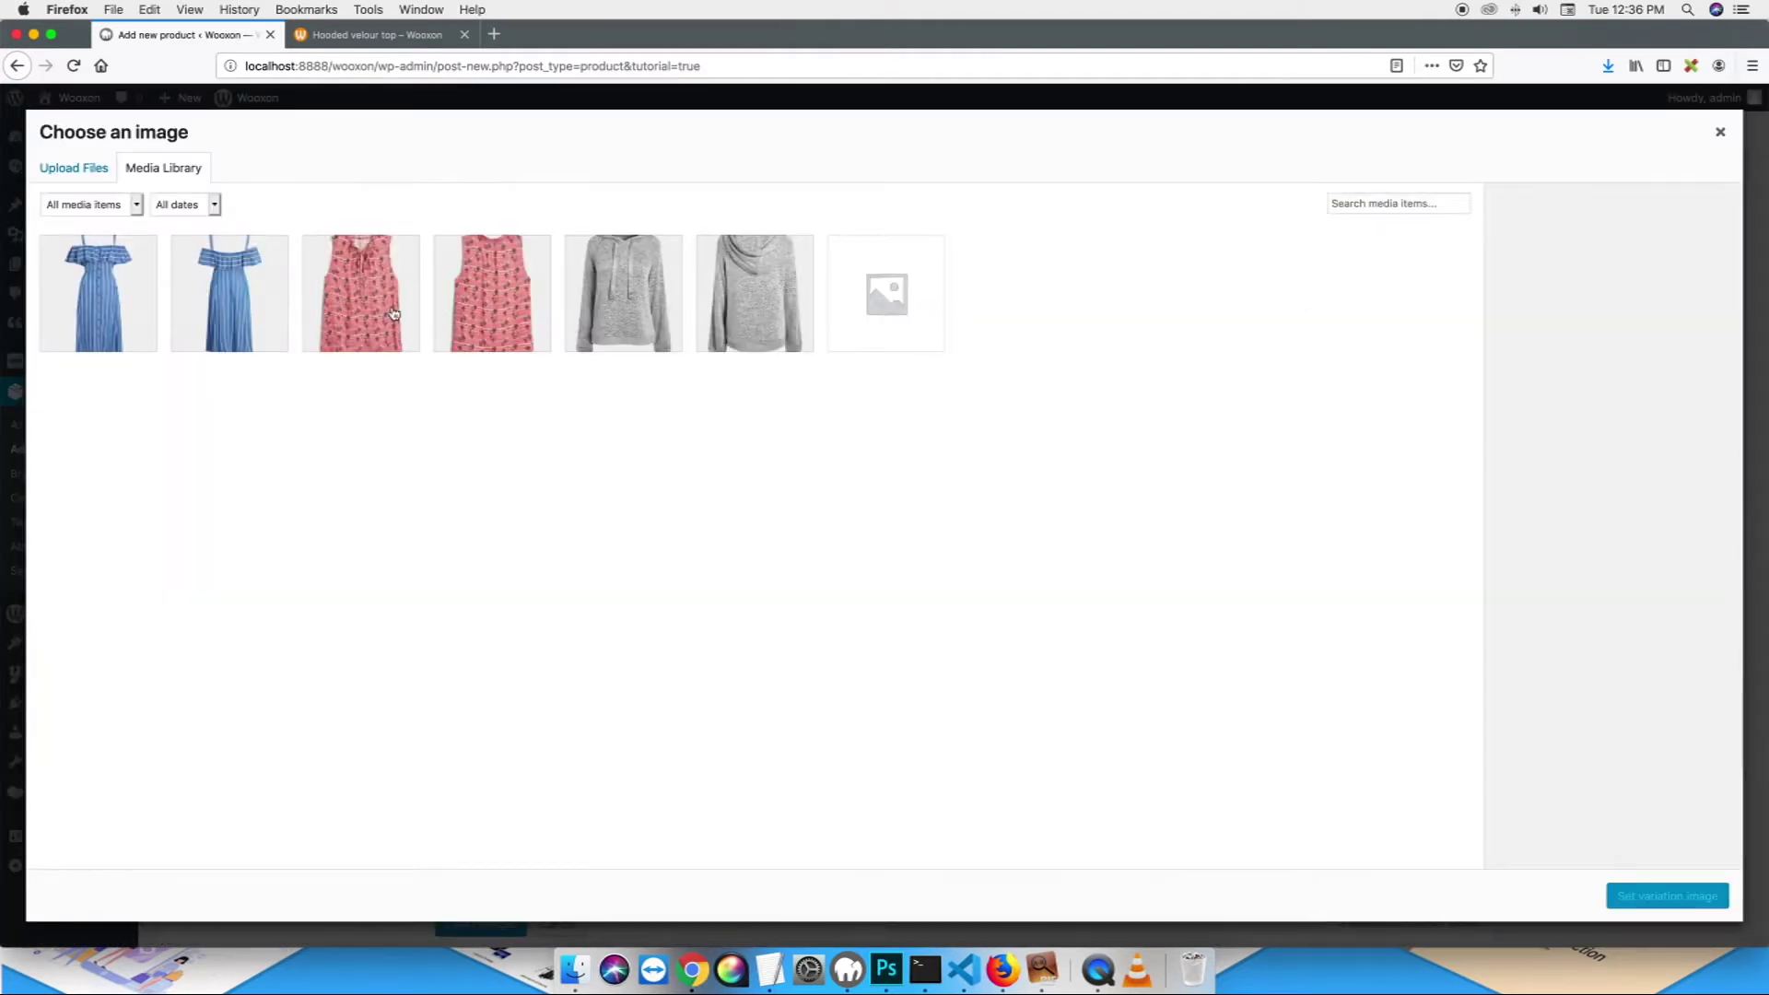
pyautogui.click(360, 293)
pyautogui.click(1624, 895)
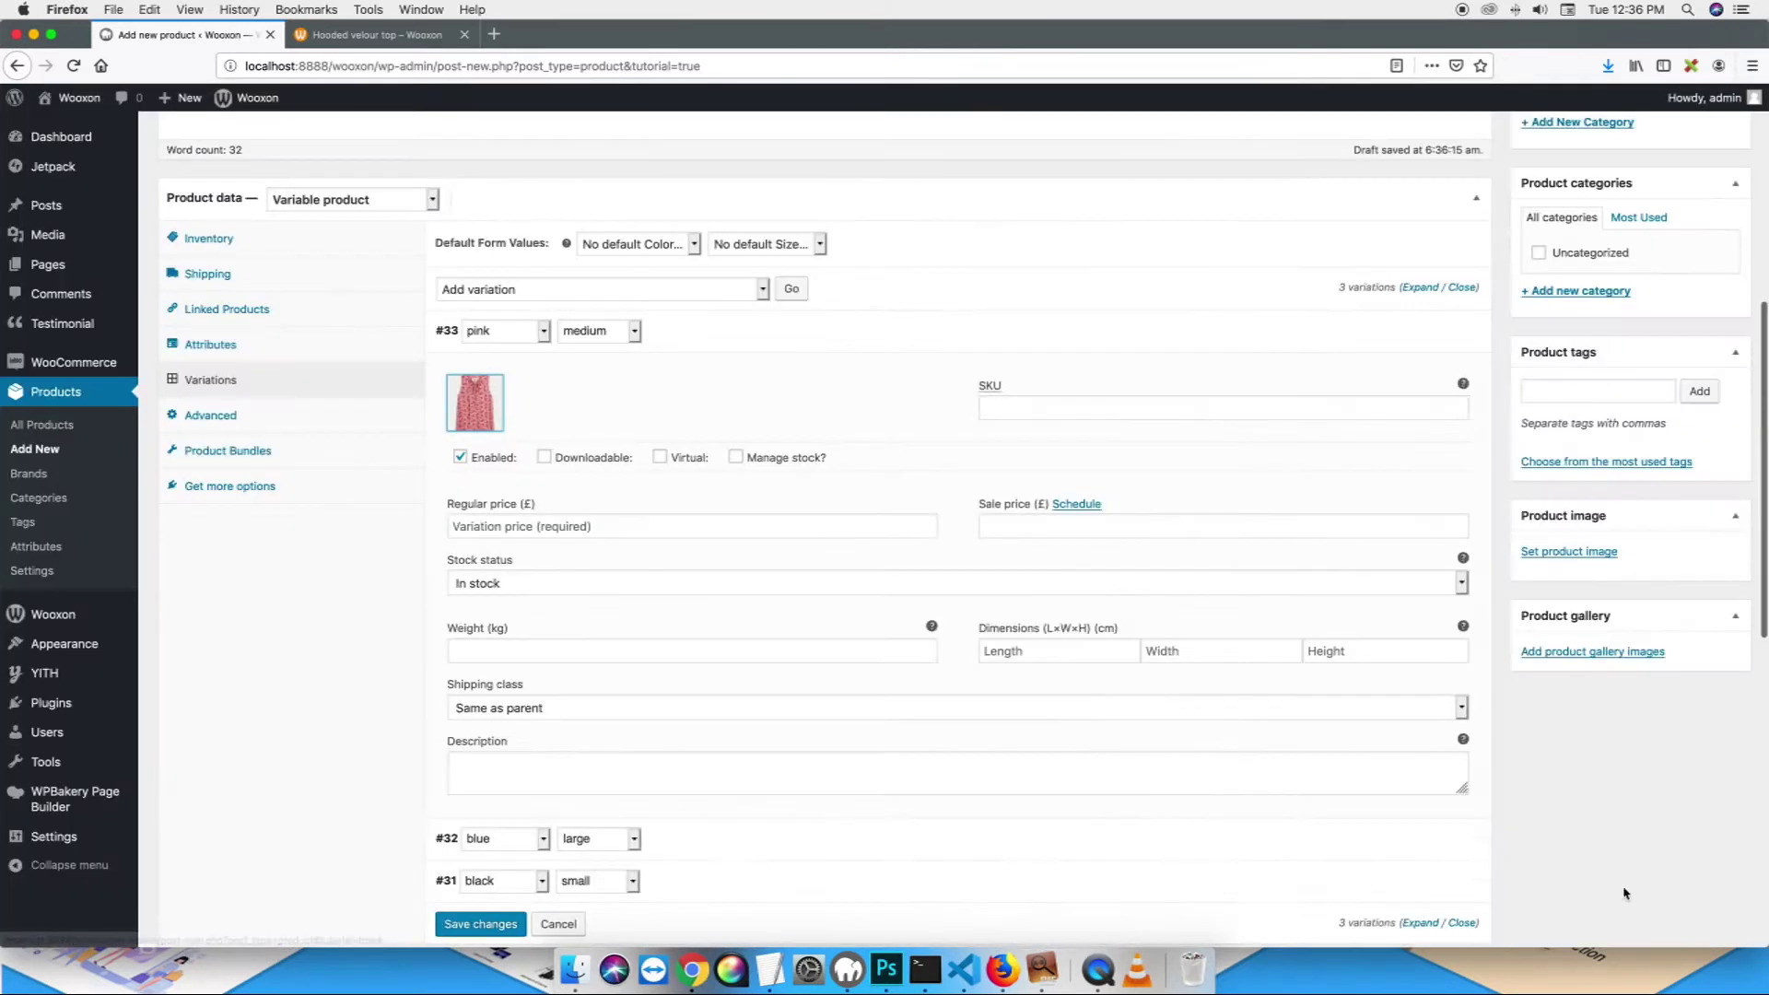
# - Set the pink medium variation's regular price to 25 and save the variation changes
pyautogui.click(523, 528)
pyautogui.write('25')
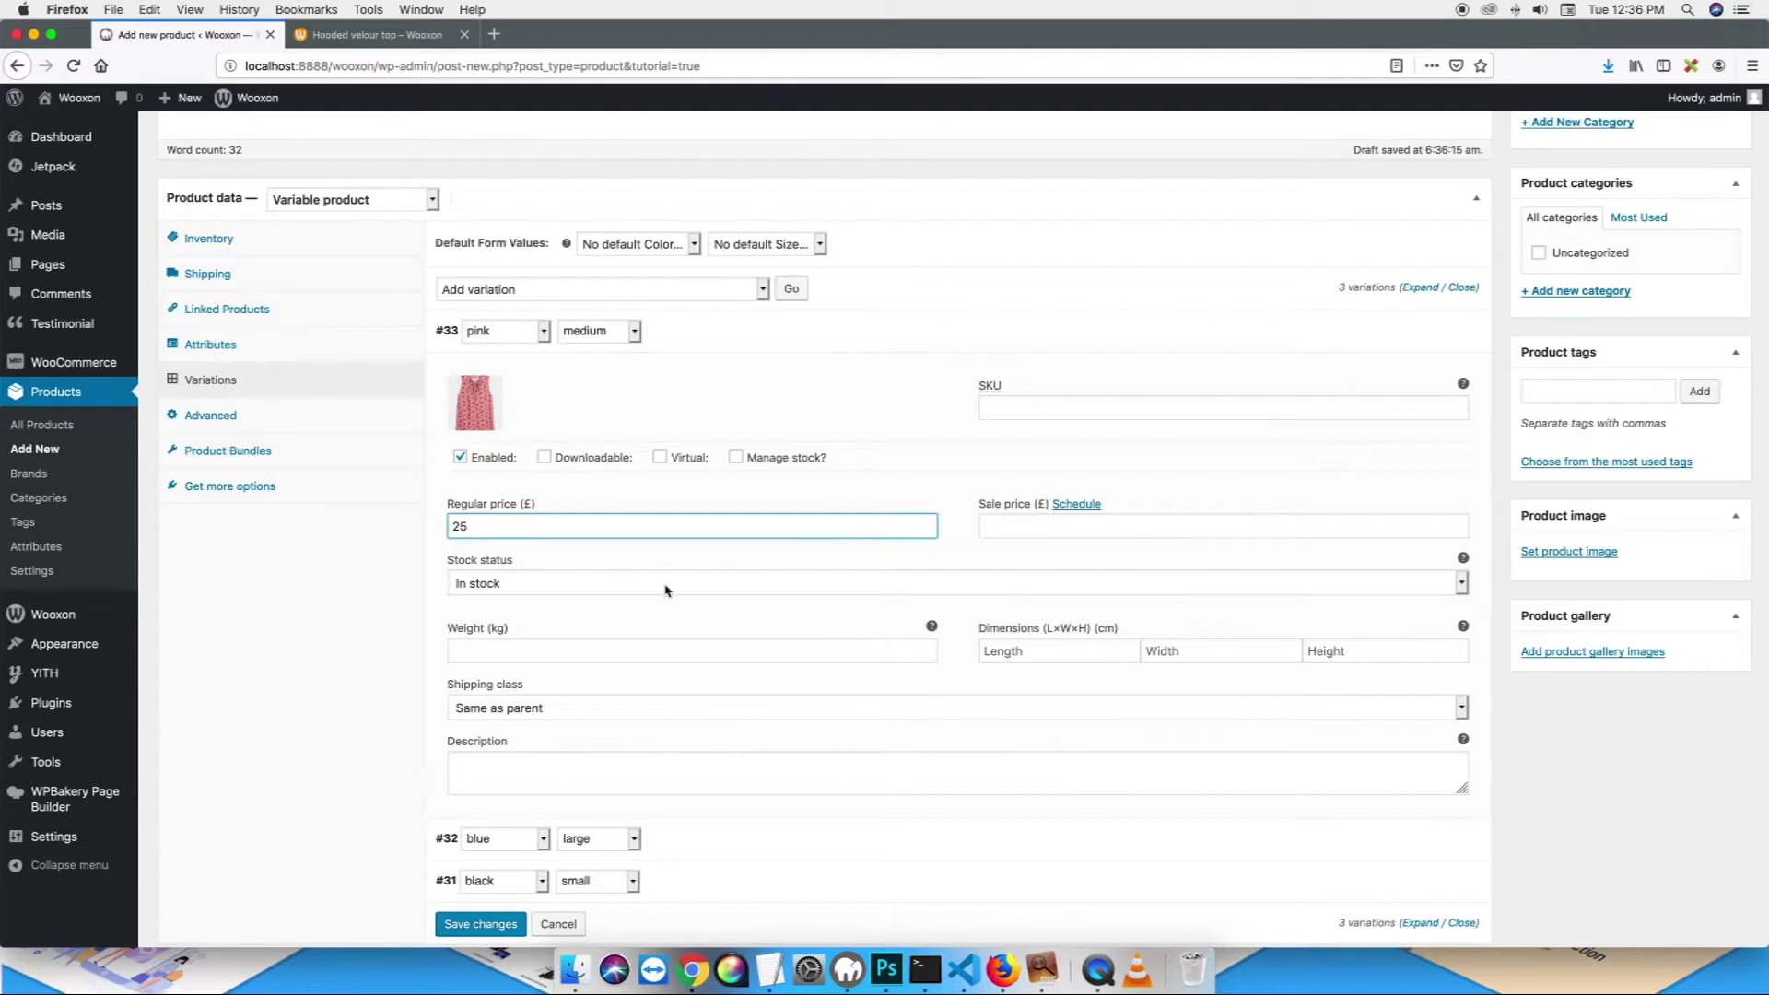
pyautogui.click(659, 563)
pyautogui.scroll(-3, 630, 633)
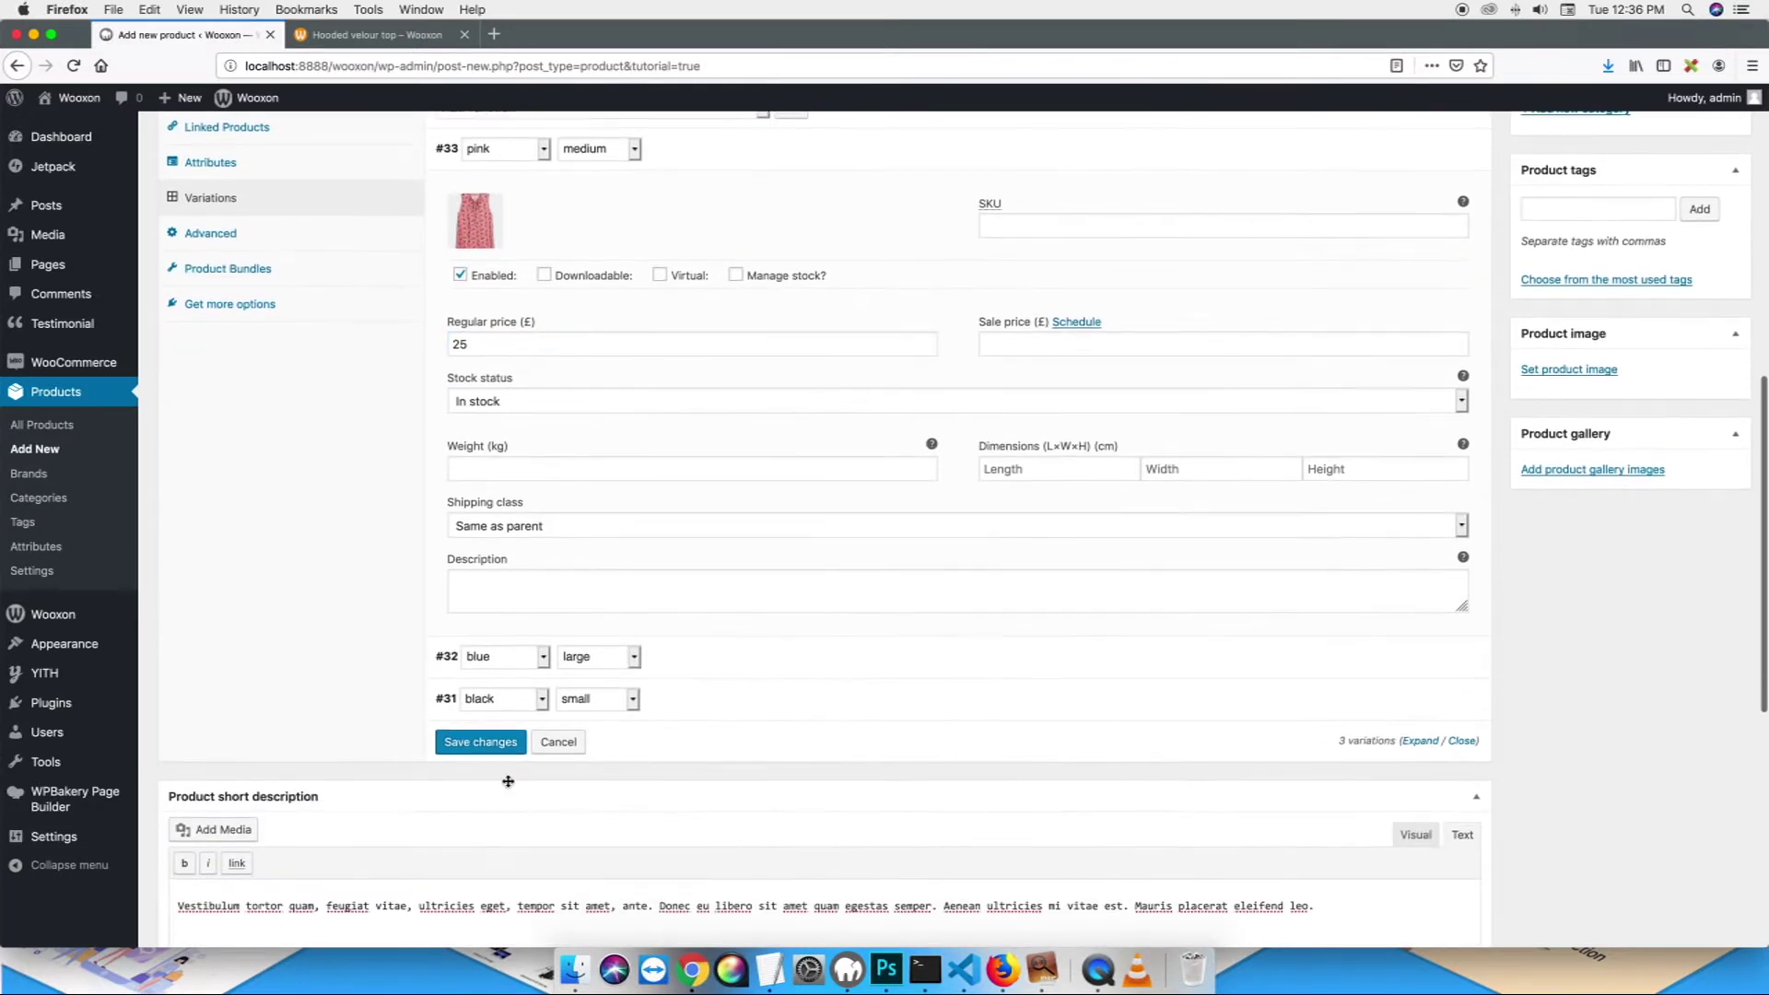
pyautogui.click(478, 746)
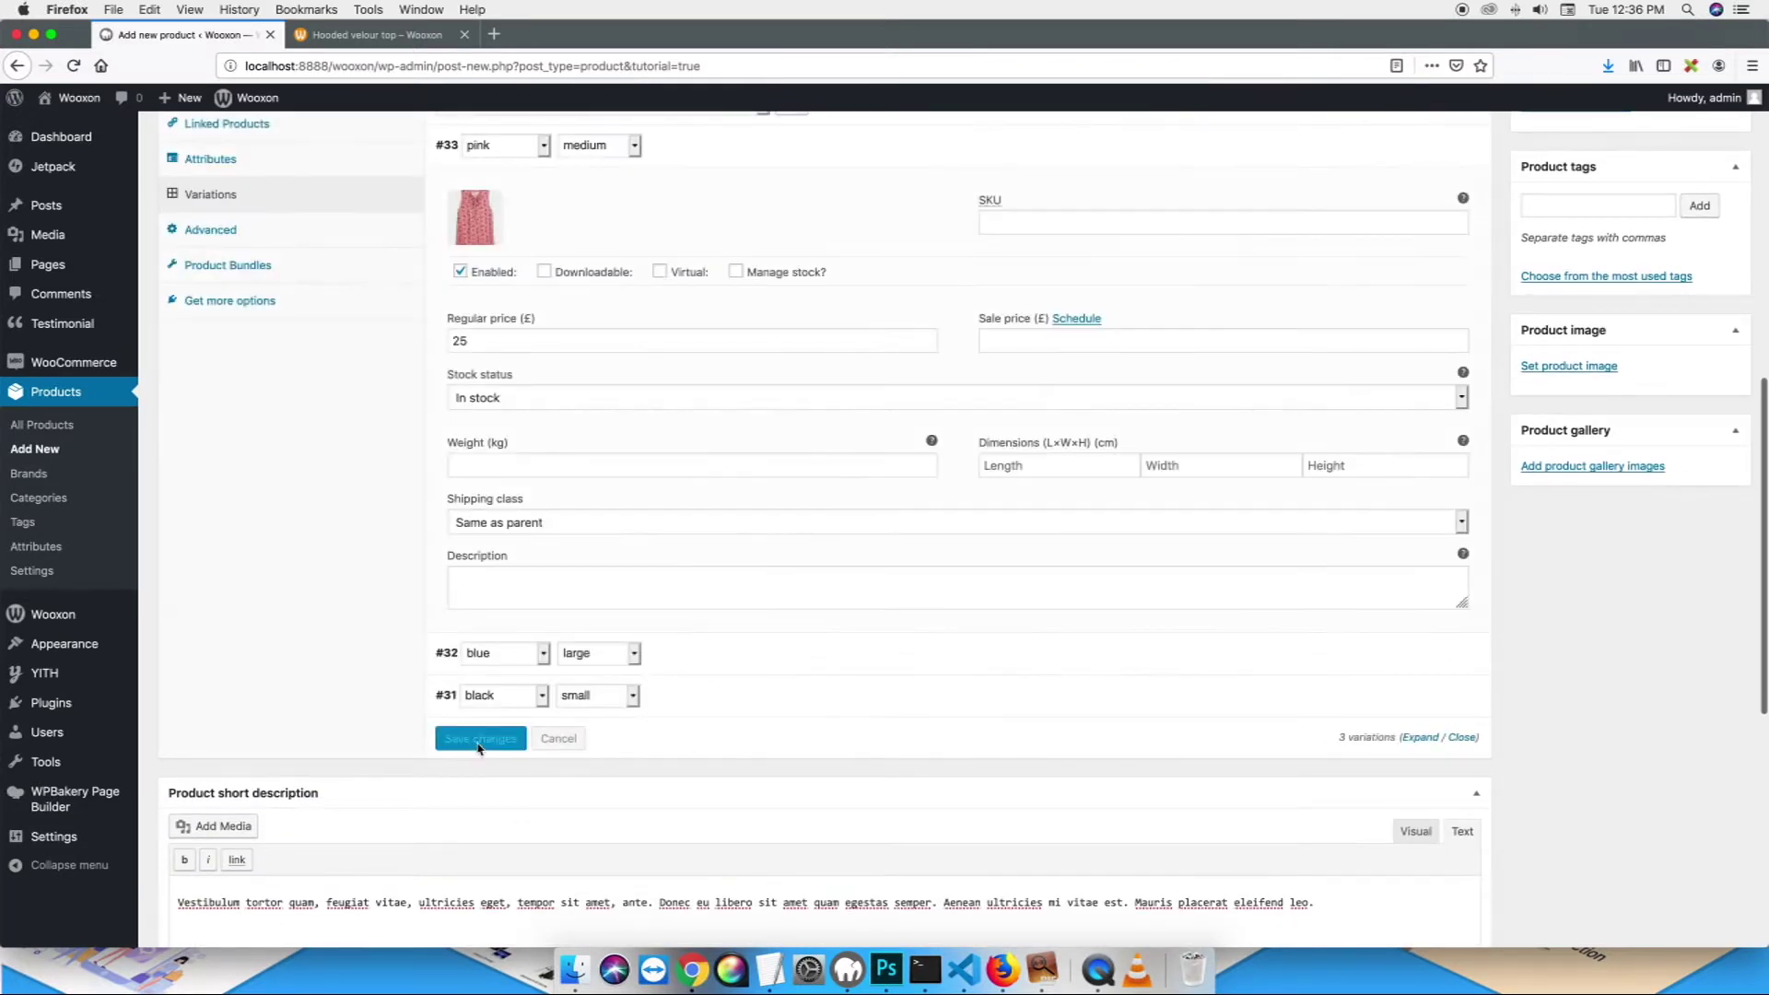
# - Reorder the variations so that the black small one comes first in the list
pyautogui.scroll(5, 701, 580)
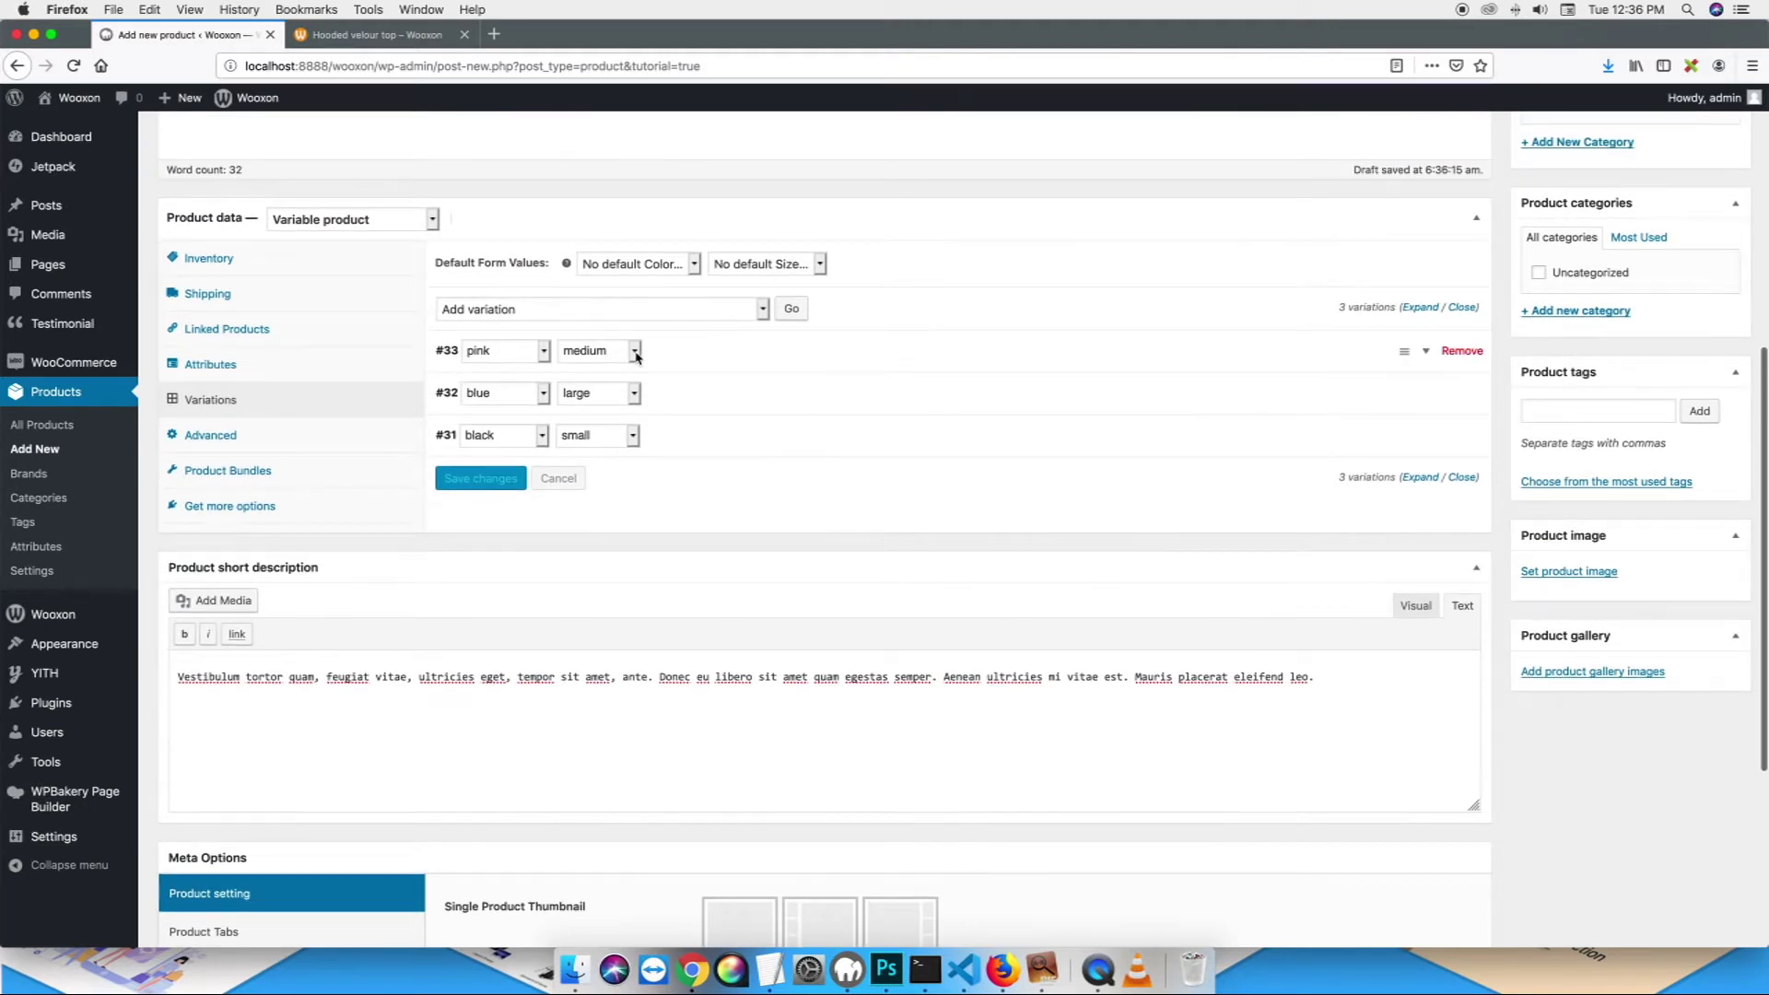
pyautogui.moveTo(1396, 432); pyautogui.dragTo(1340, 305)
pyautogui.click(1383, 433)
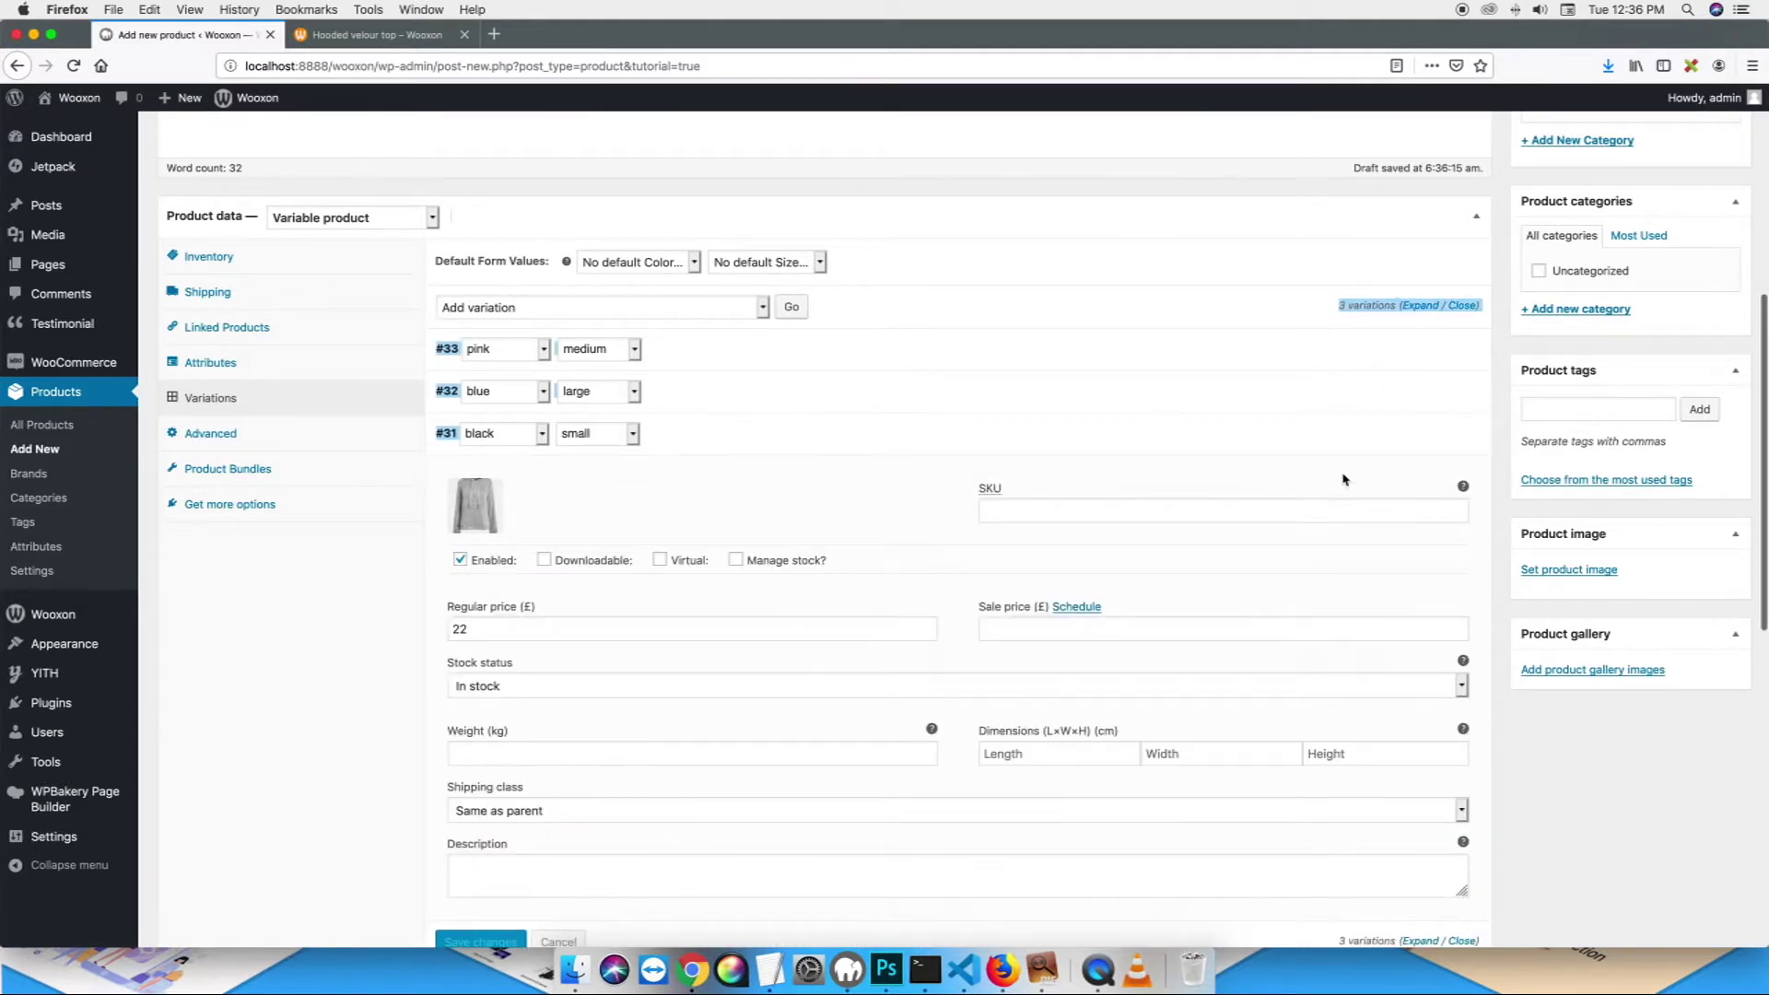
pyautogui.click(1364, 437)
pyautogui.moveTo(1404, 433); pyautogui.dragTo(1389, 313)
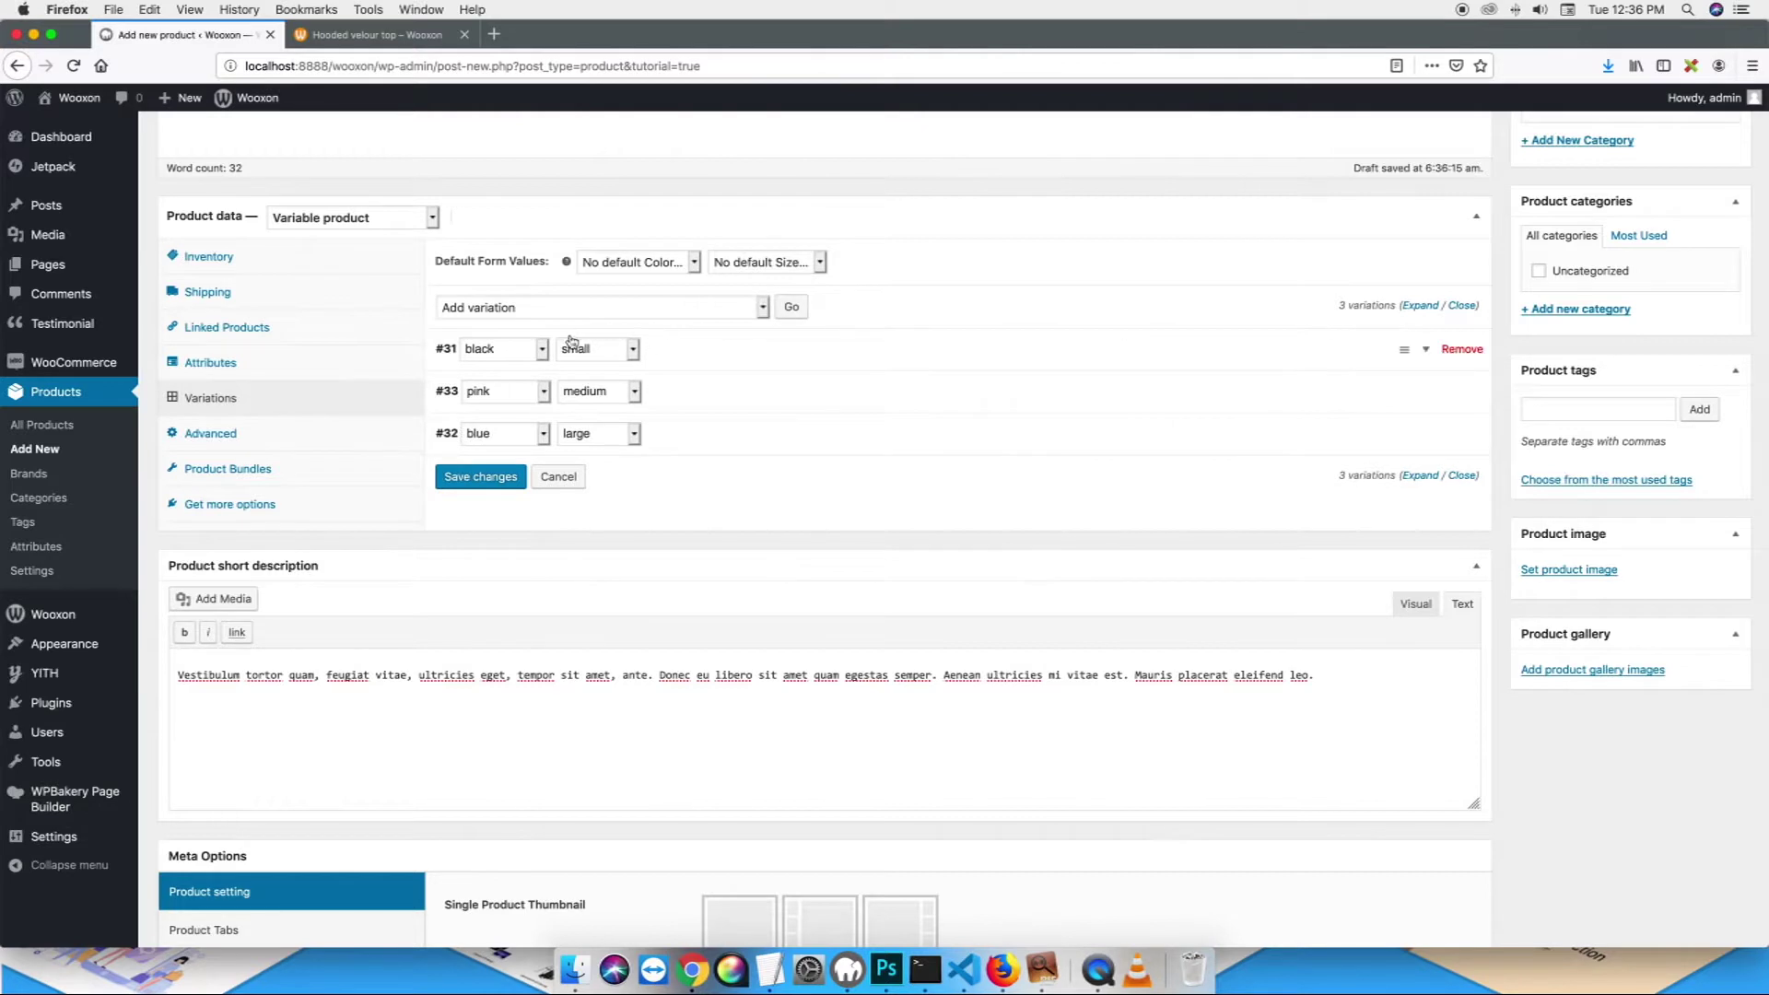
# - Set the default form values to the color black and the size small, and save the variation changes
pyautogui.click(580, 260)
pyautogui.click(623, 281)
pyautogui.click(742, 263)
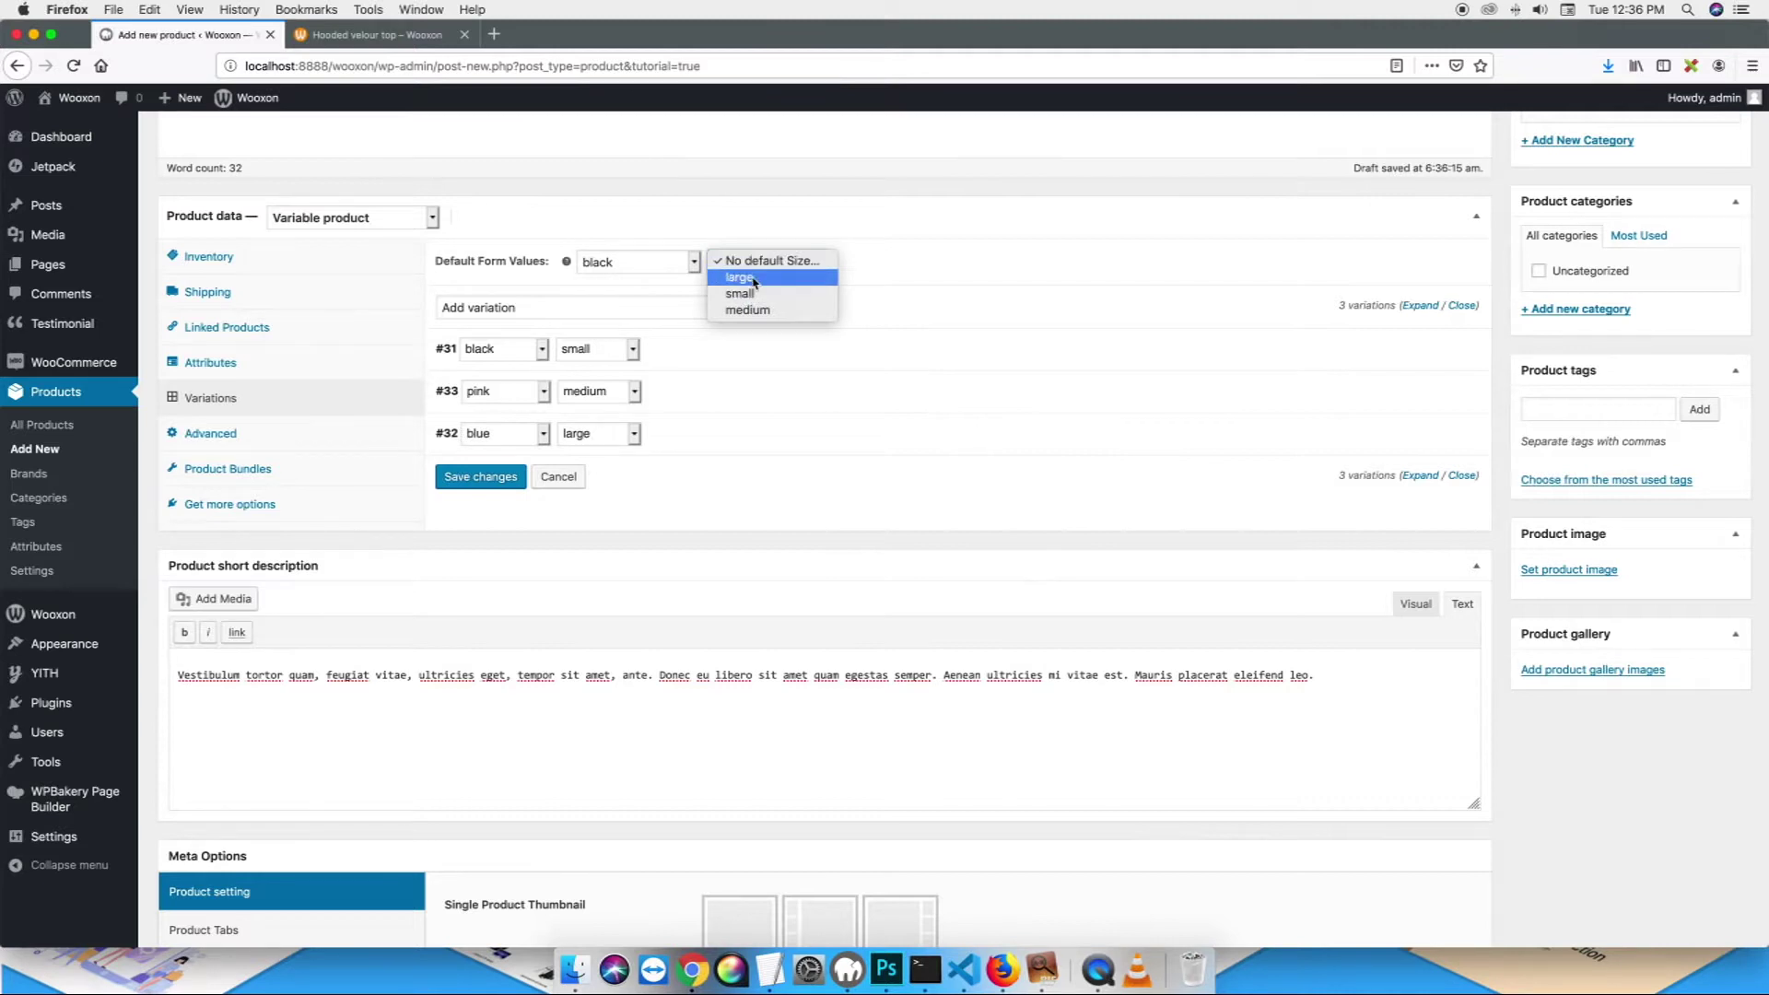
pyautogui.click(748, 295)
pyautogui.click(919, 269)
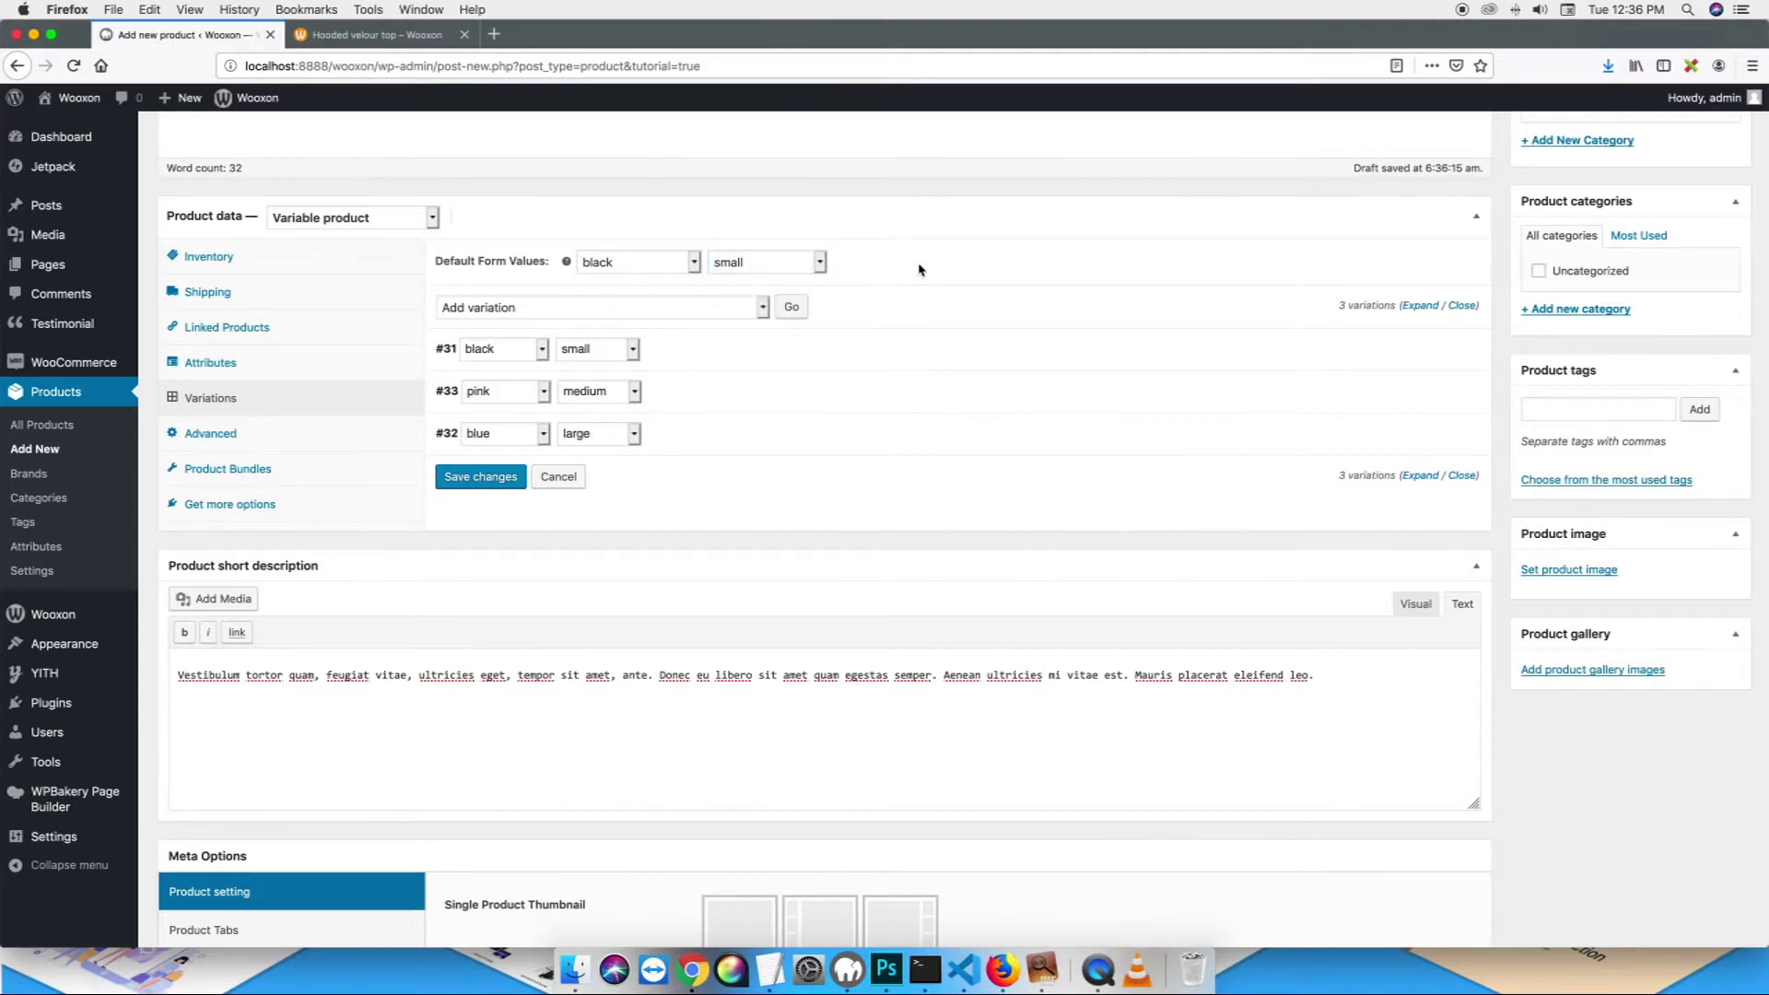
pyautogui.click(488, 477)
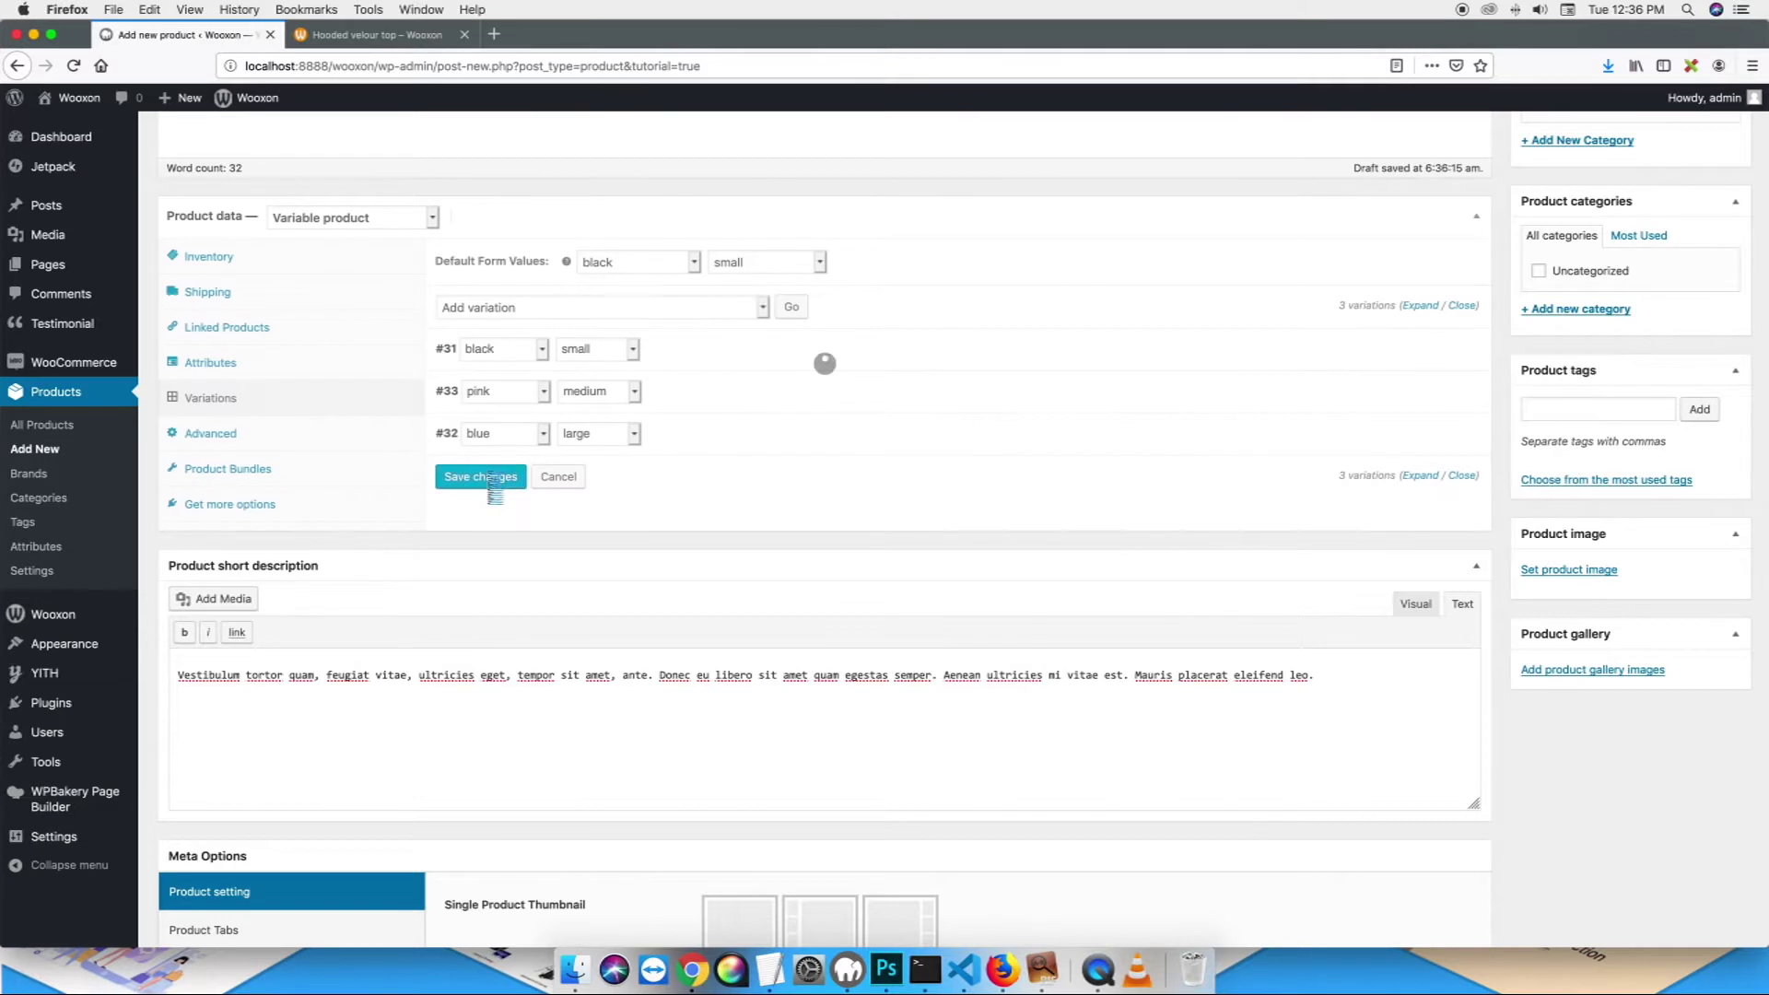
pyautogui.scroll(-1, 909, 532)
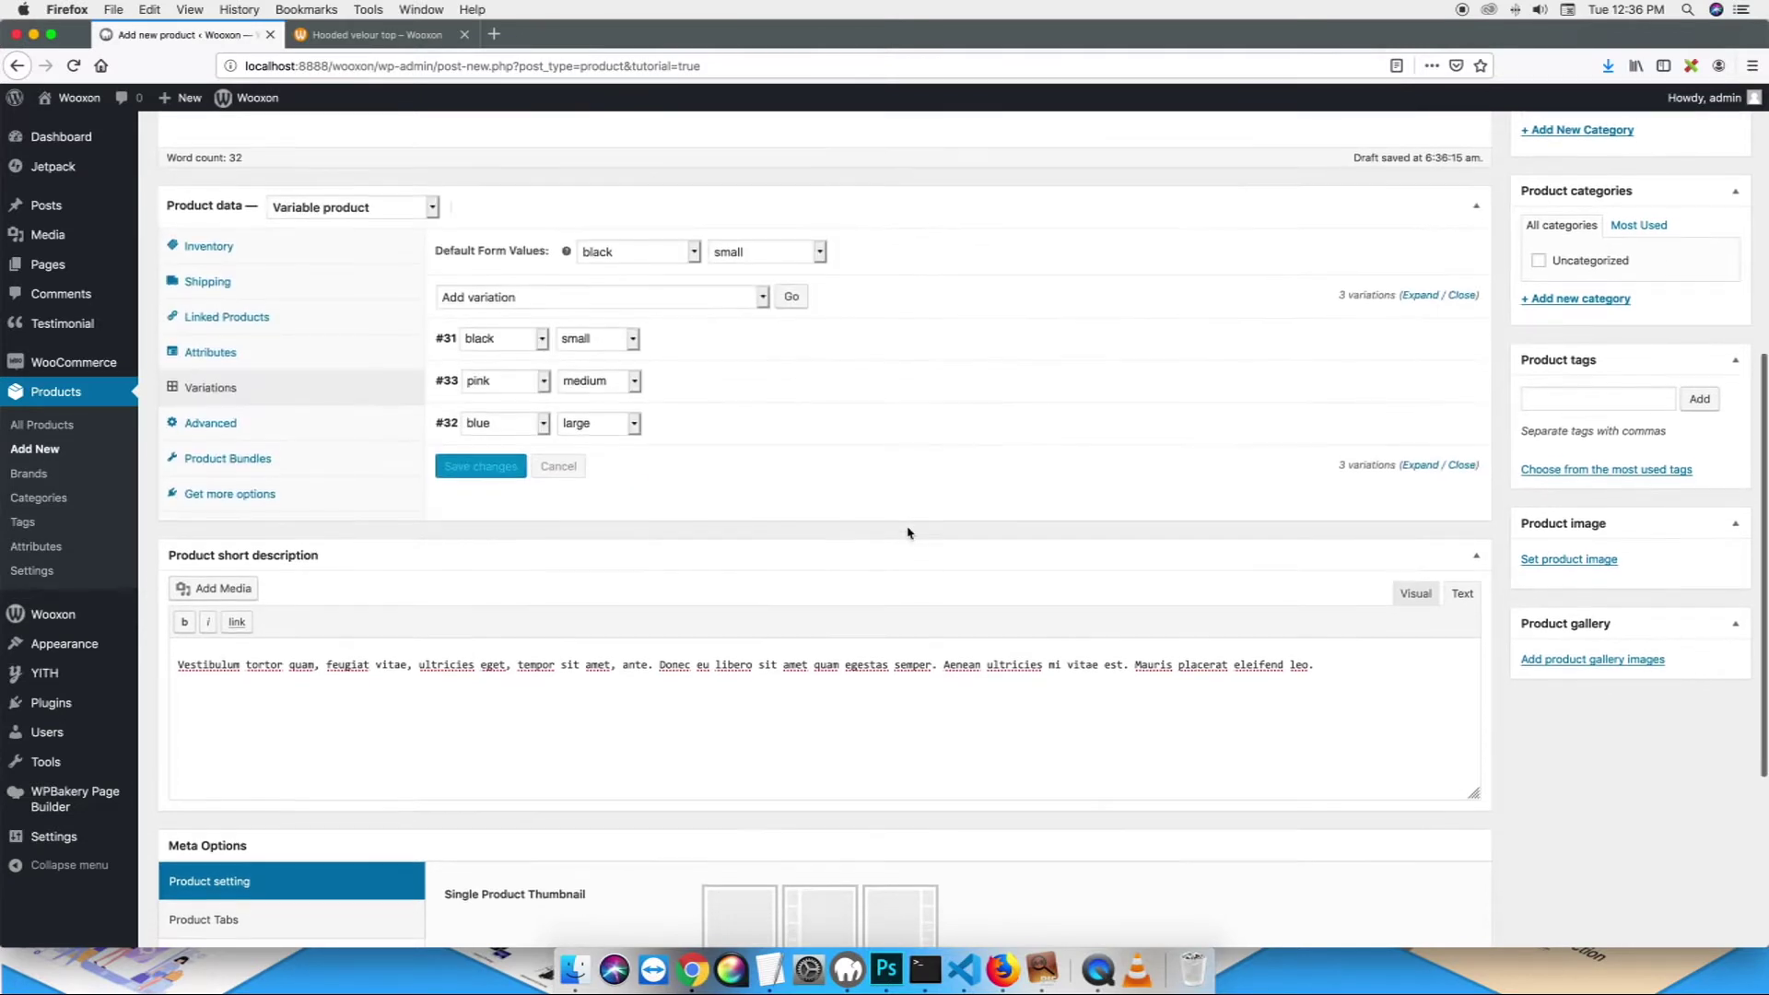
pyautogui.click(1564, 550)
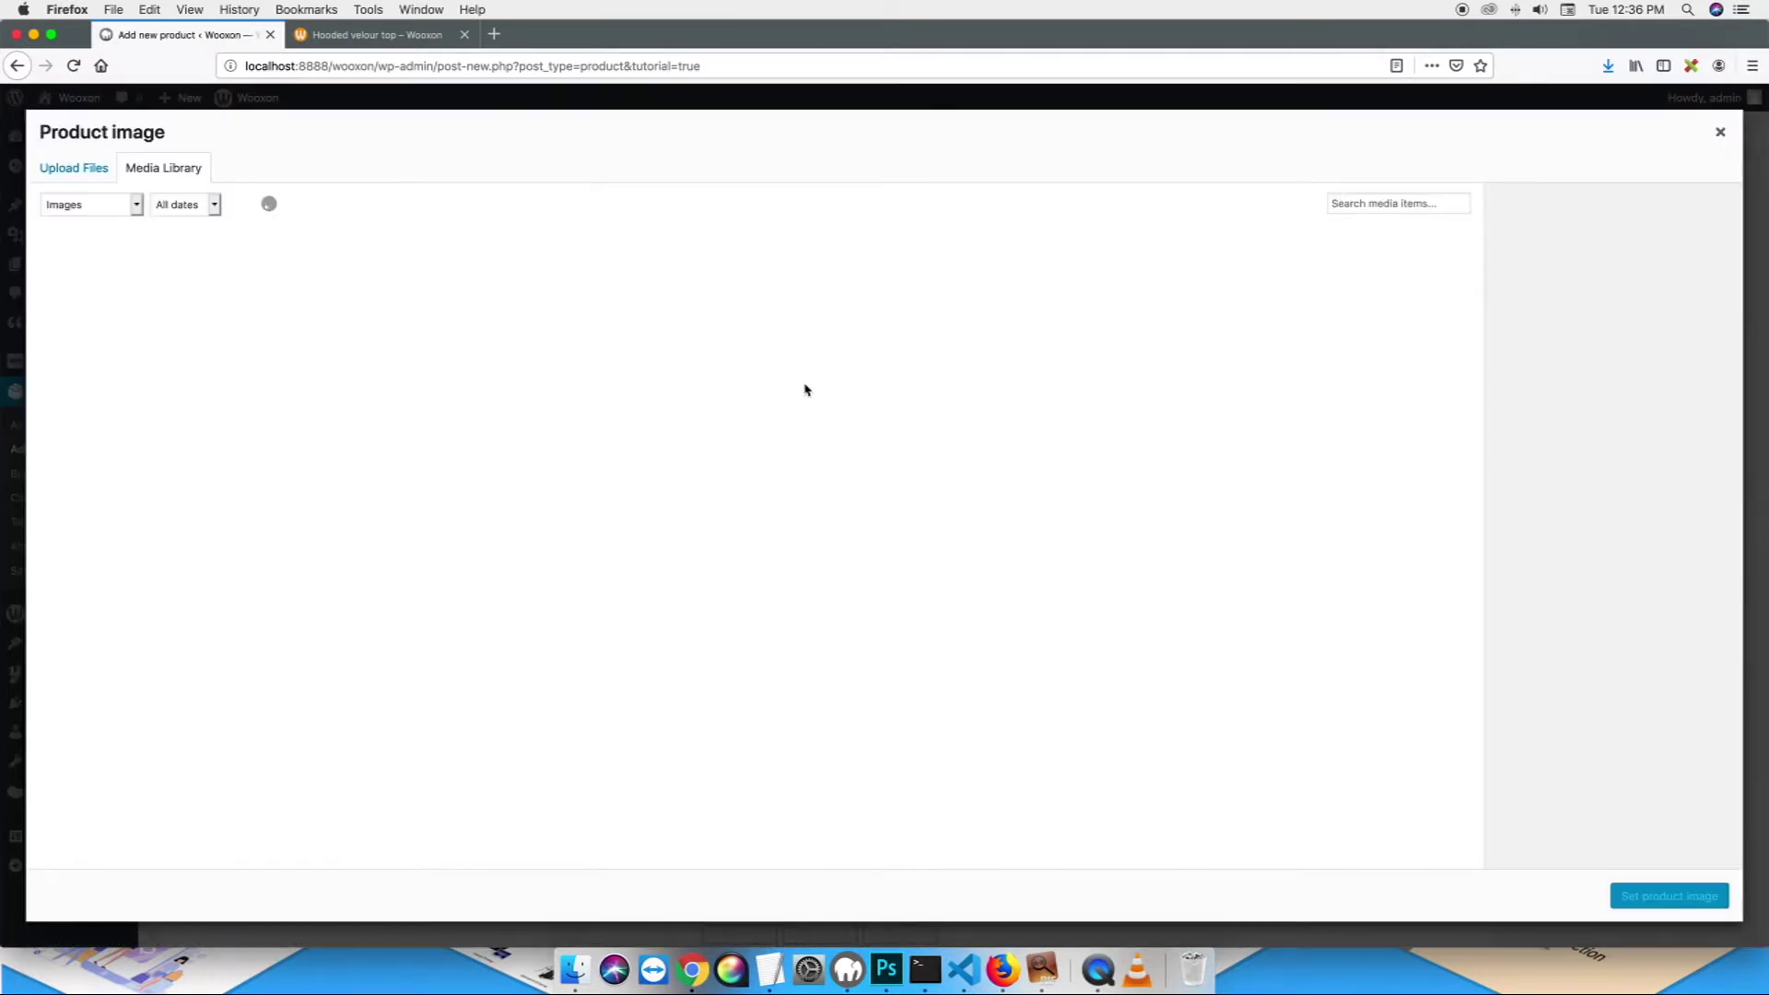
pyautogui.click(649, 293)
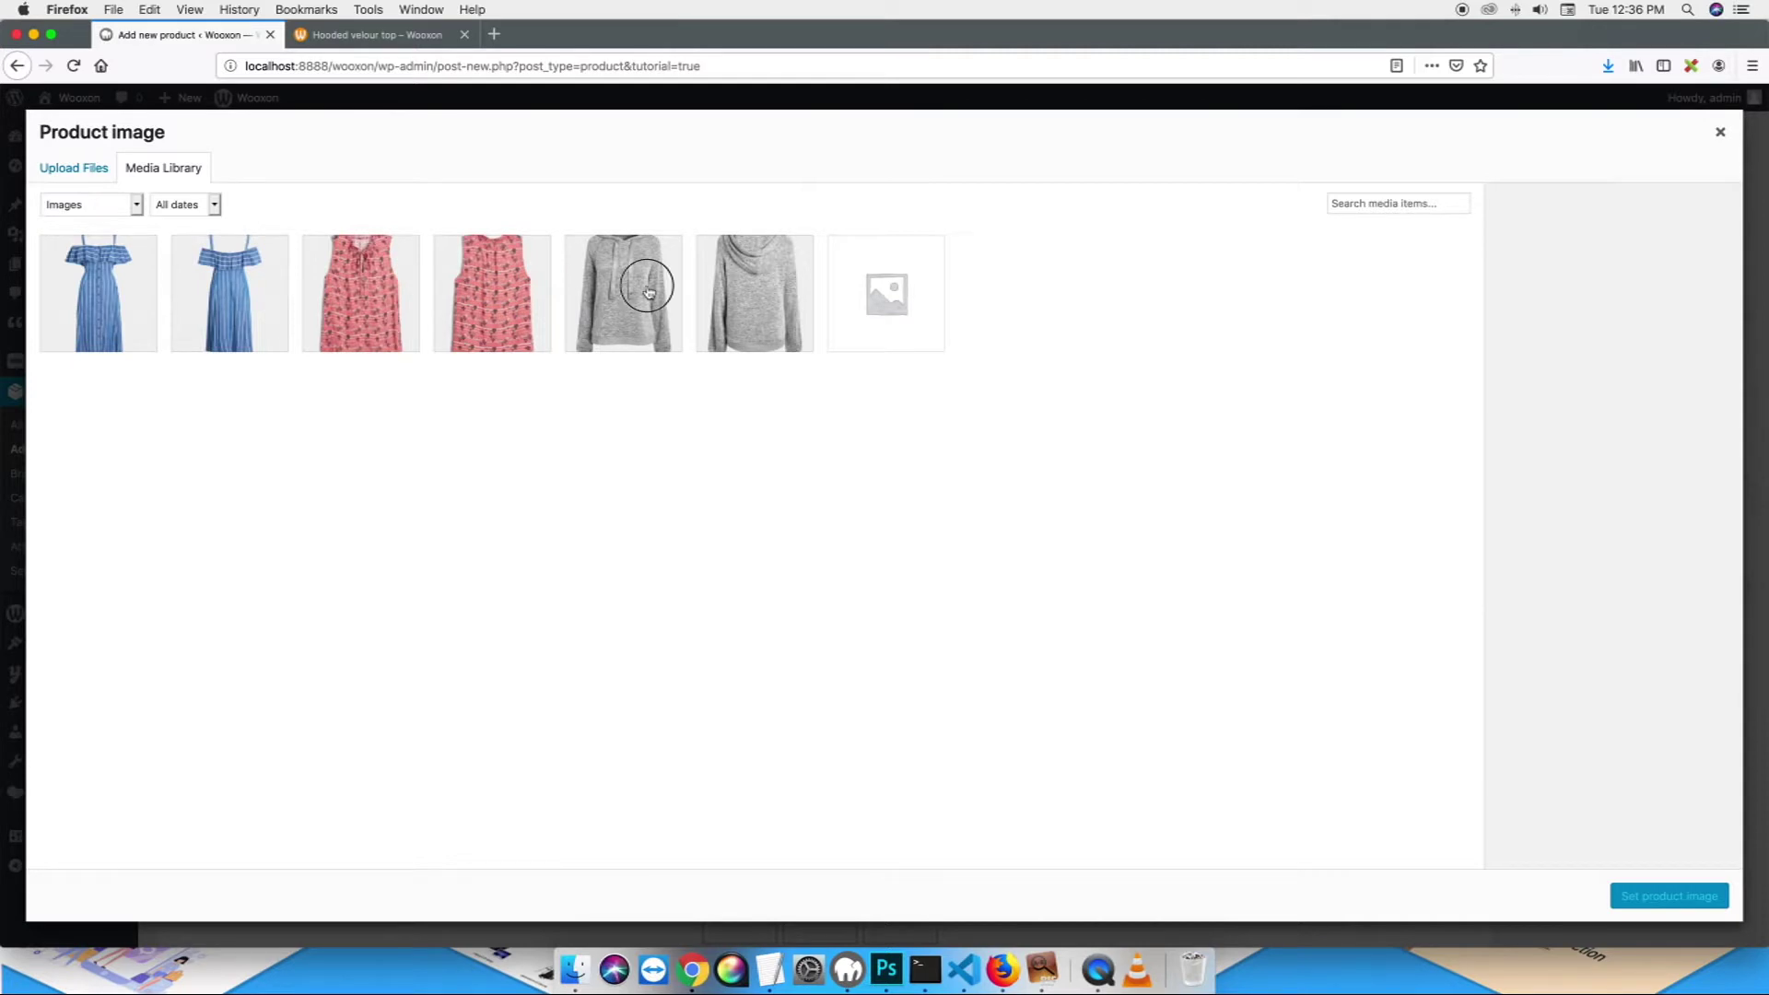
pyautogui.click(1631, 892)
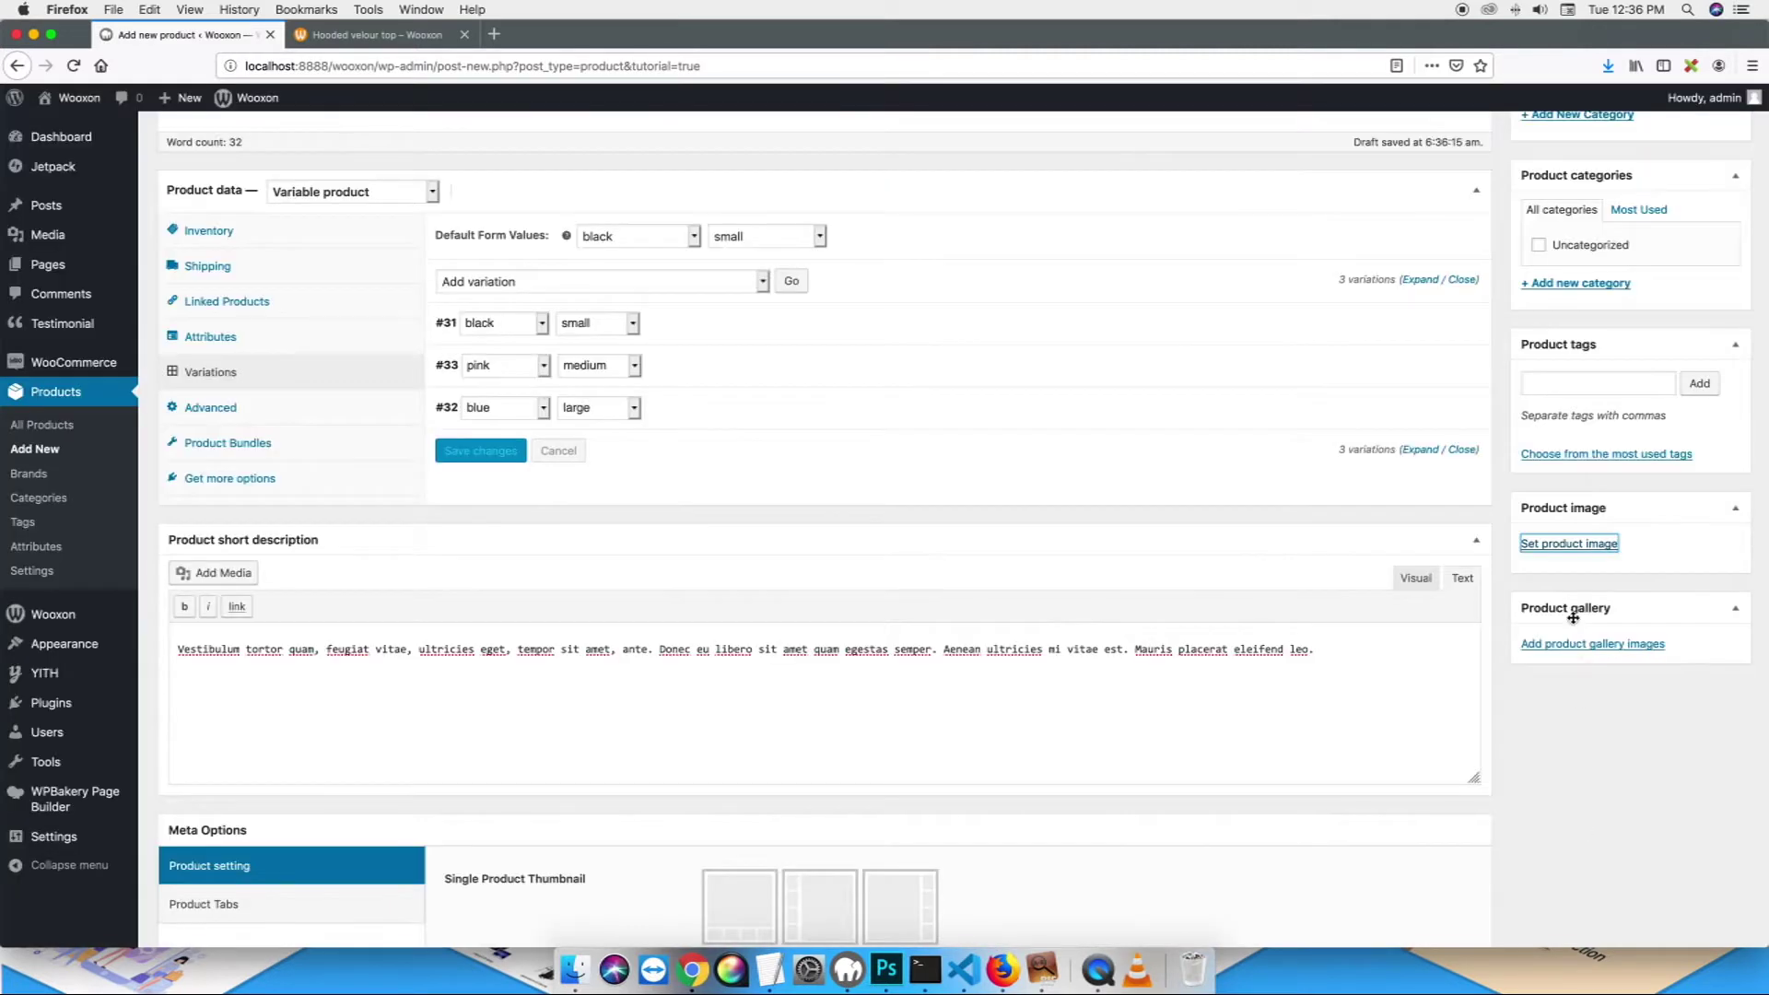
pyautogui.click(1573, 882)
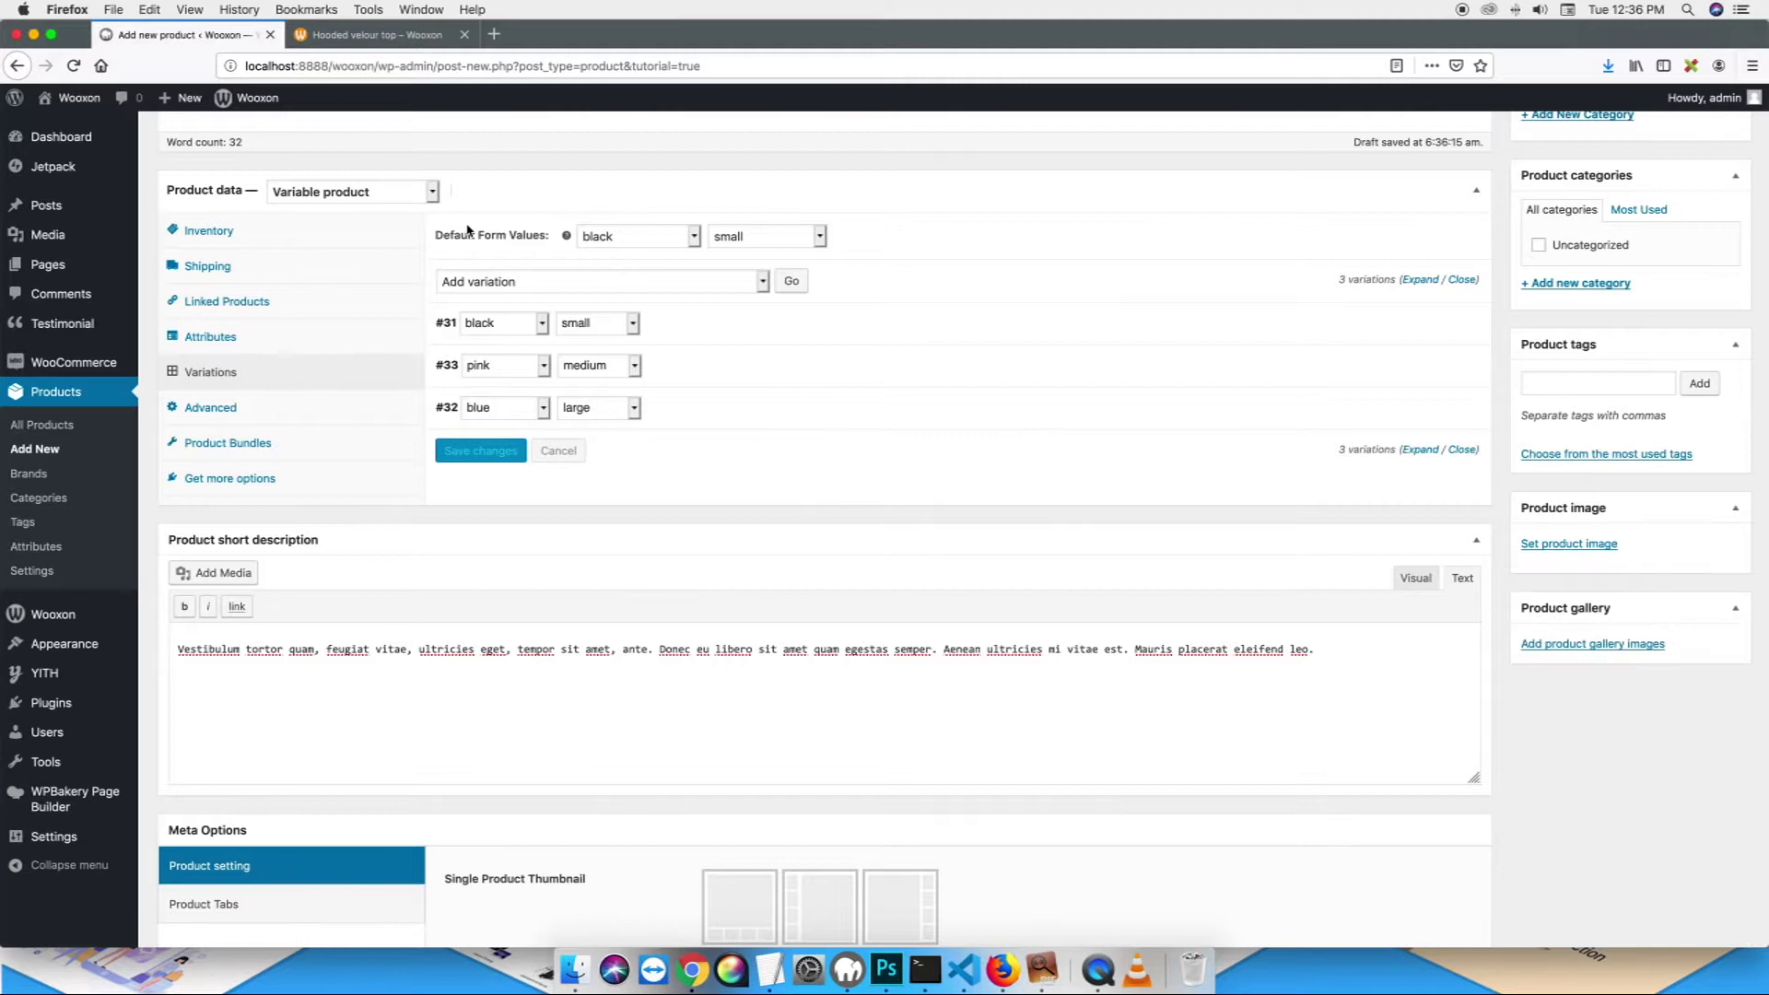
# - Set the main product image to the grey hoodie front view, woocommrece-p-2.jpg
pyautogui.scroll(2, 552, 332)
pyautogui.scroll(-6, 645, 350)
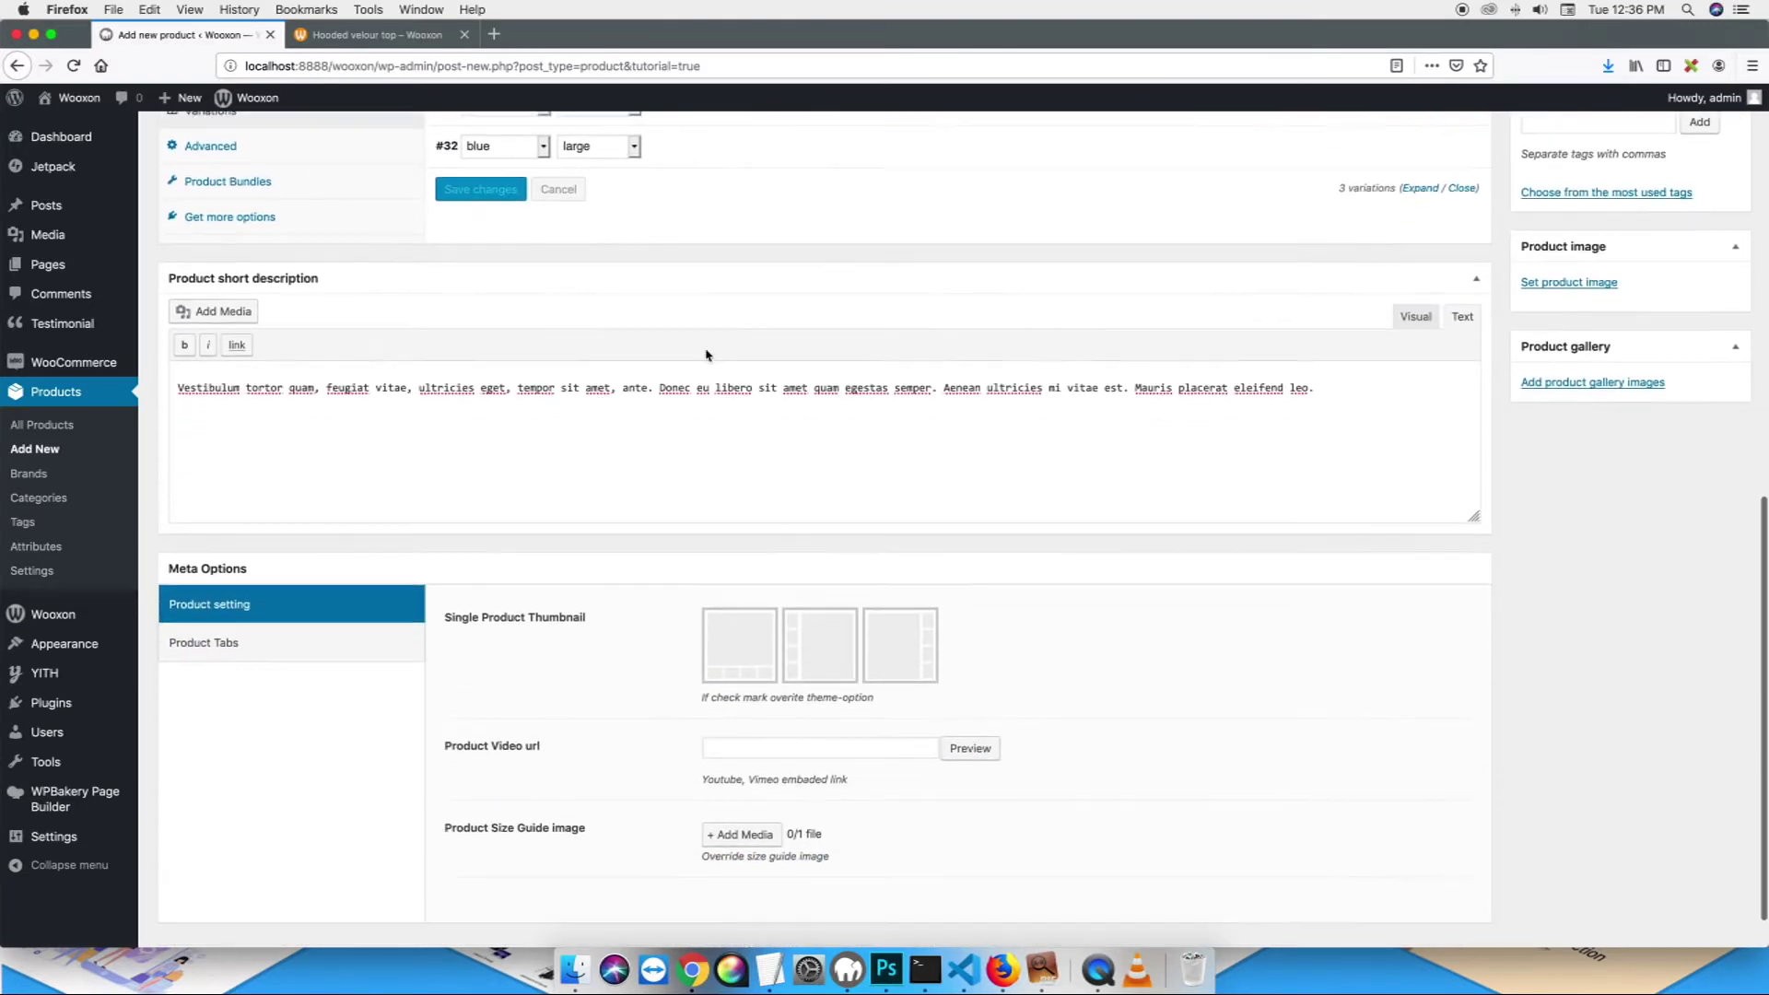
pyautogui.scroll(-1, 707, 355)
pyautogui.click(1567, 240)
pyautogui.click(742, 341)
pyautogui.click(650, 309)
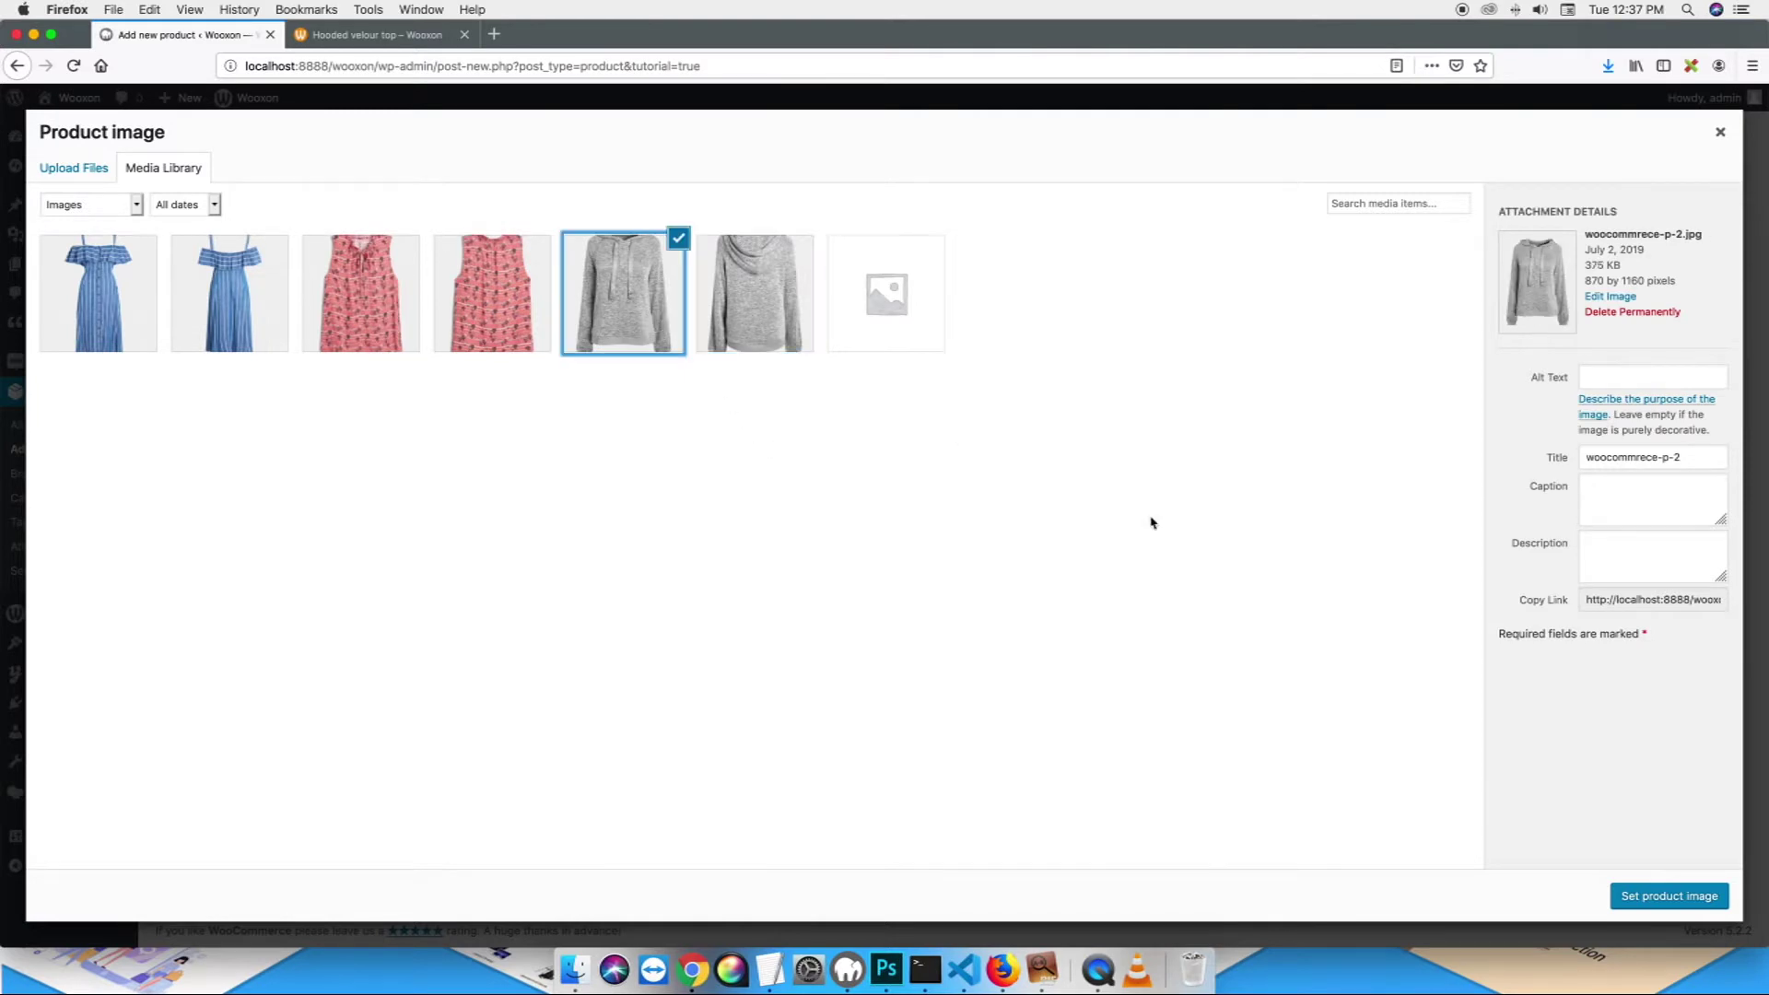
pyautogui.click(1633, 897)
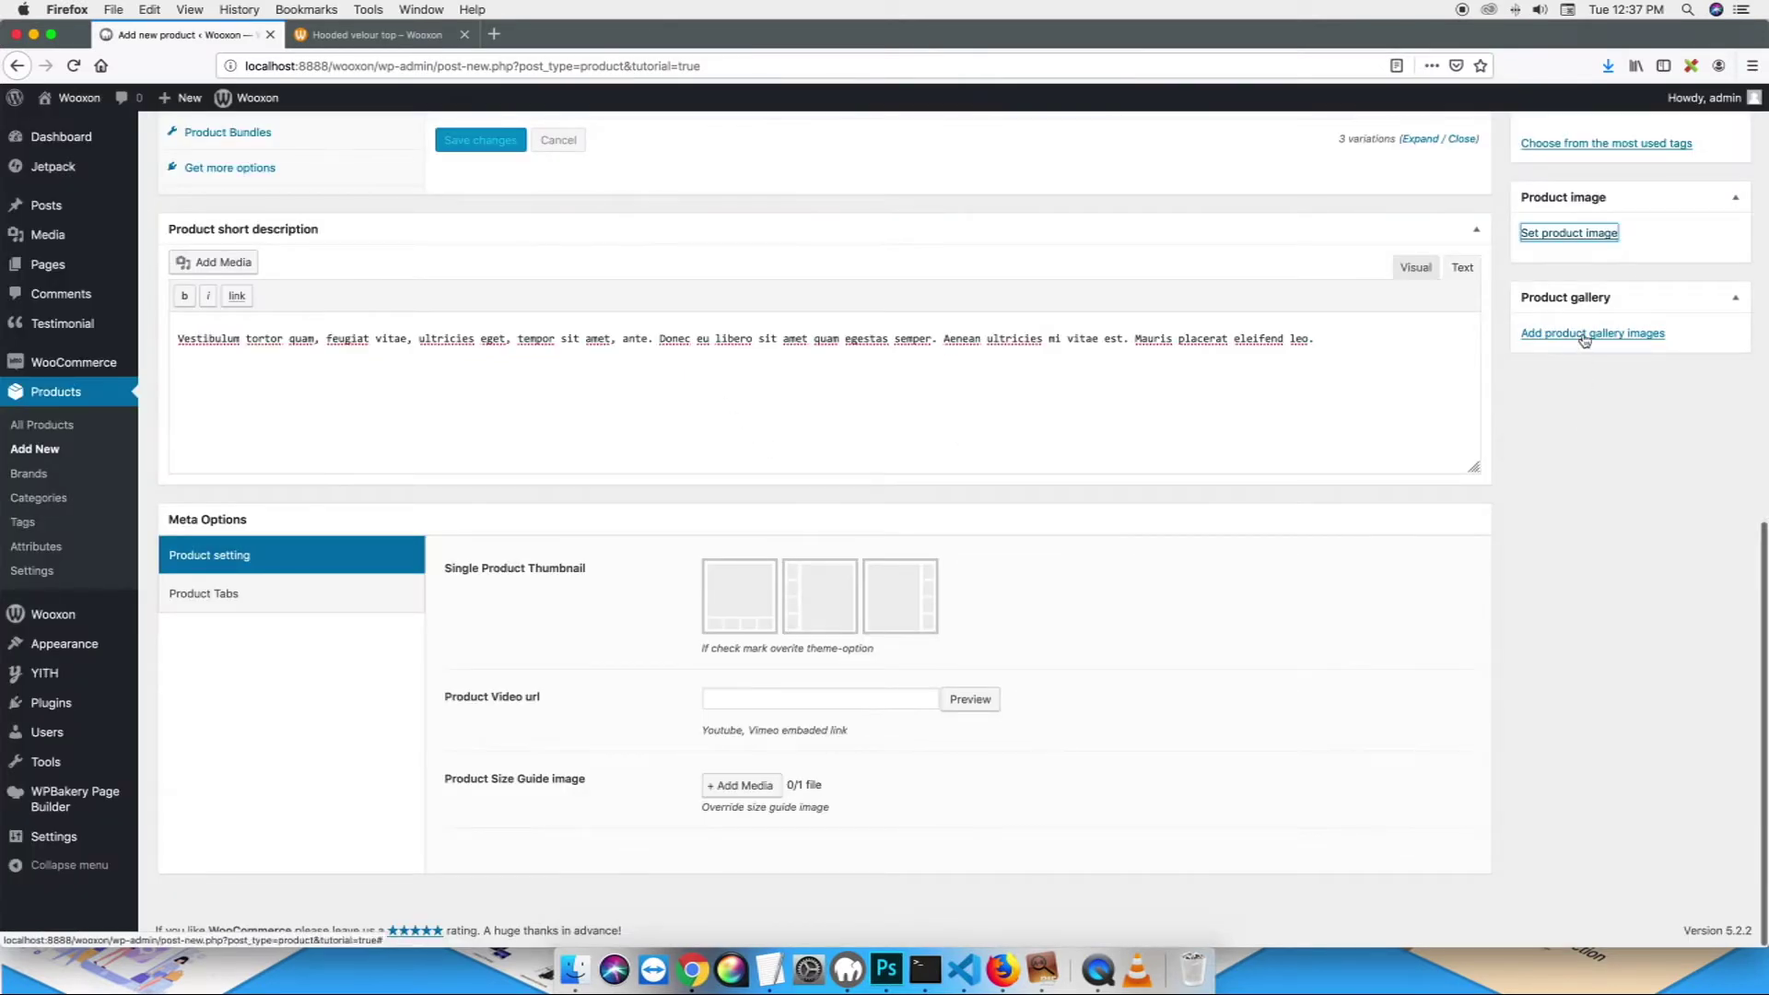
# - Add the grey hoodie back view, woocommrece-p-2.1.jpg, to the general product gallery and publish the product
pyautogui.click(1597, 667)
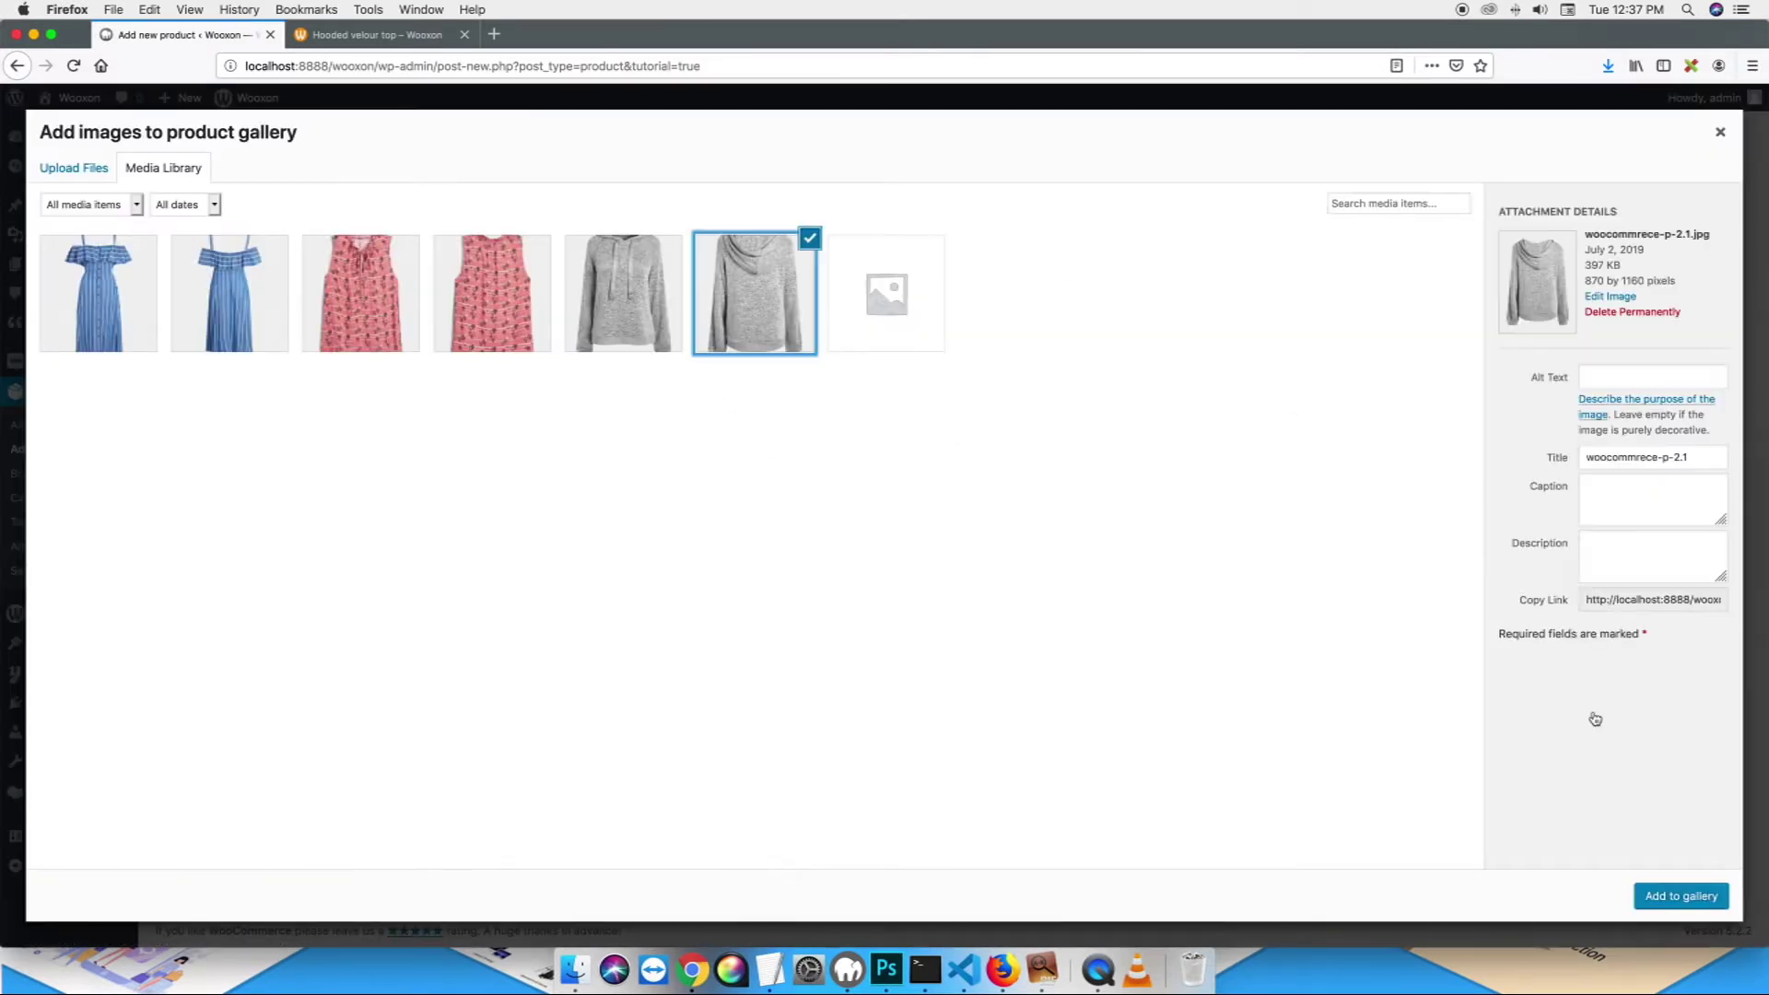
pyautogui.click(1693, 893)
pyautogui.scroll(15, 1360, 562)
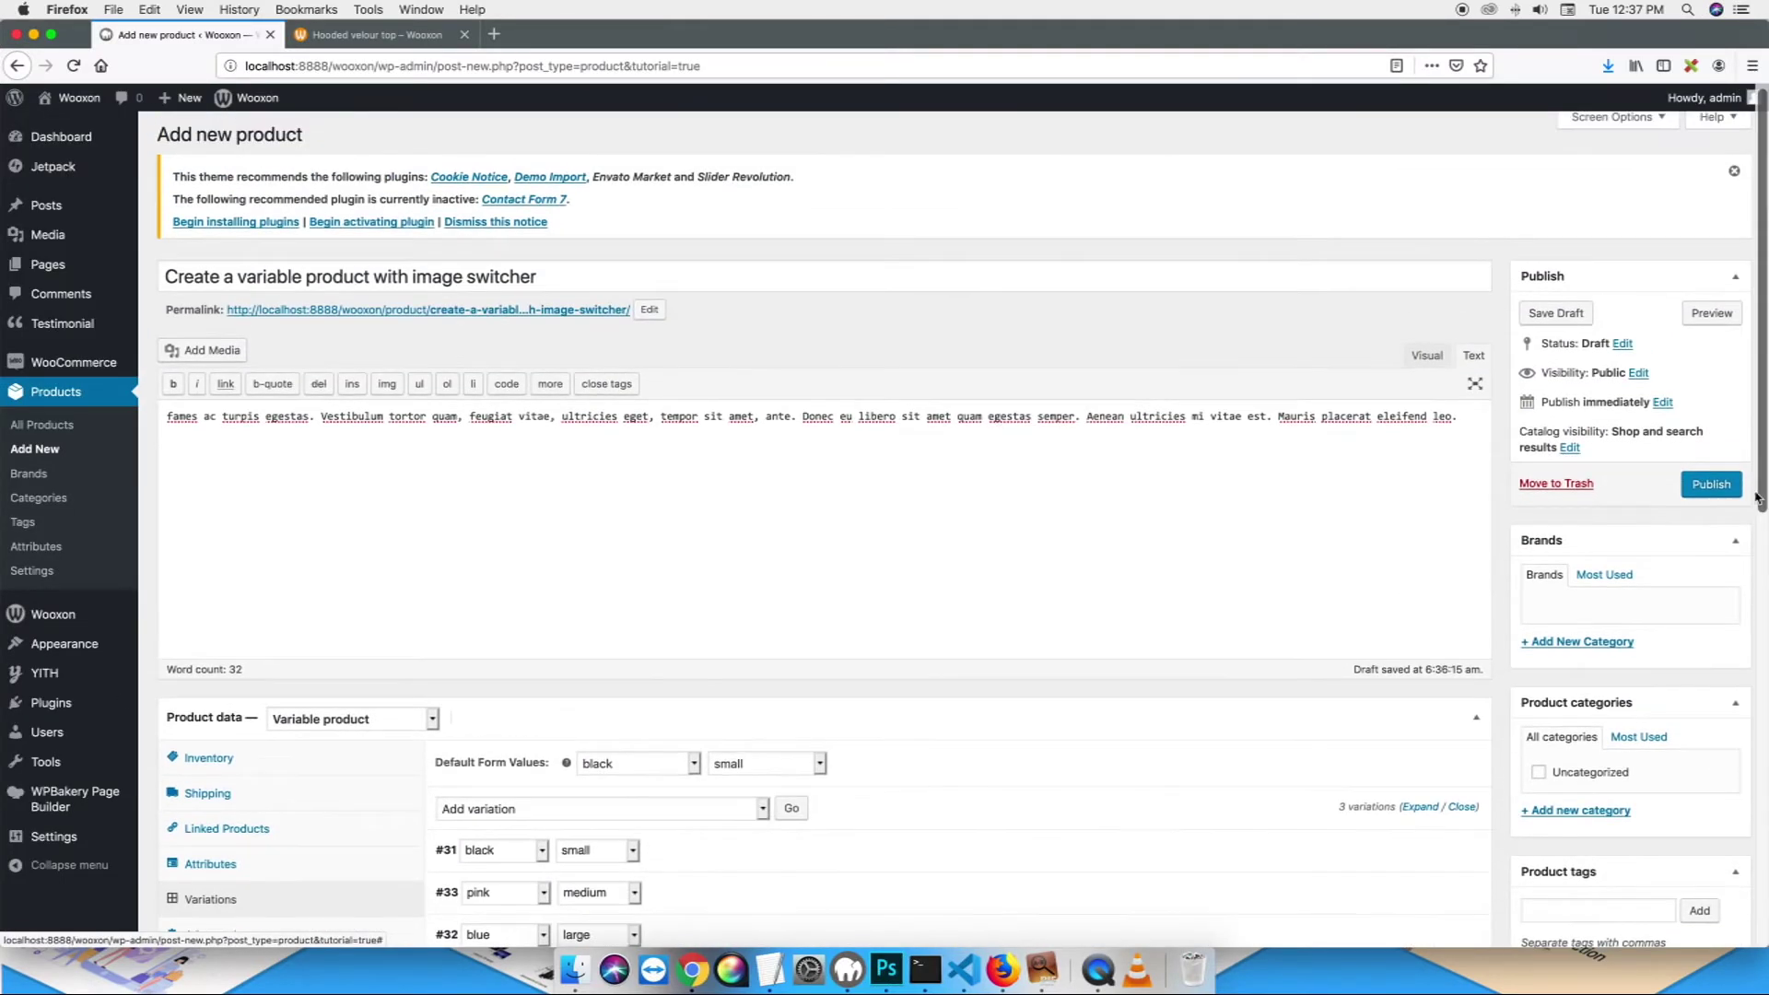
pyautogui.click(1715, 489)
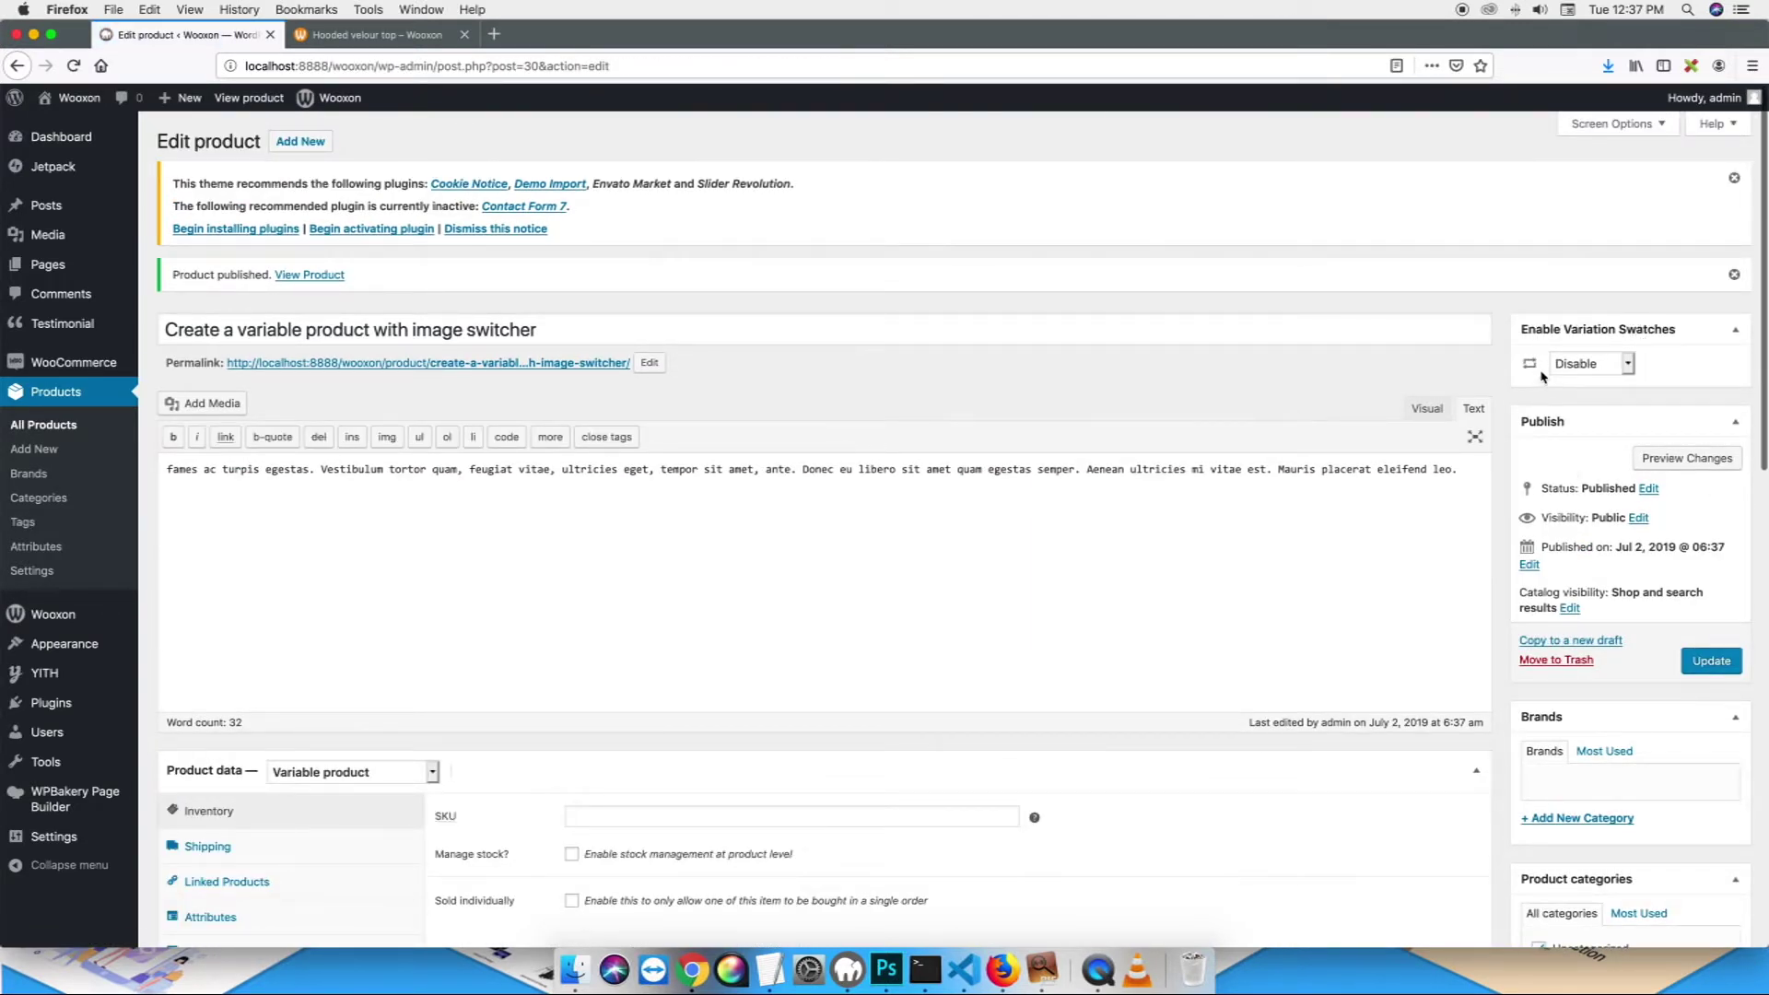
# - Enable variation swatches for the published product and update it
pyautogui.click(1583, 363)
pyautogui.click(1578, 345)
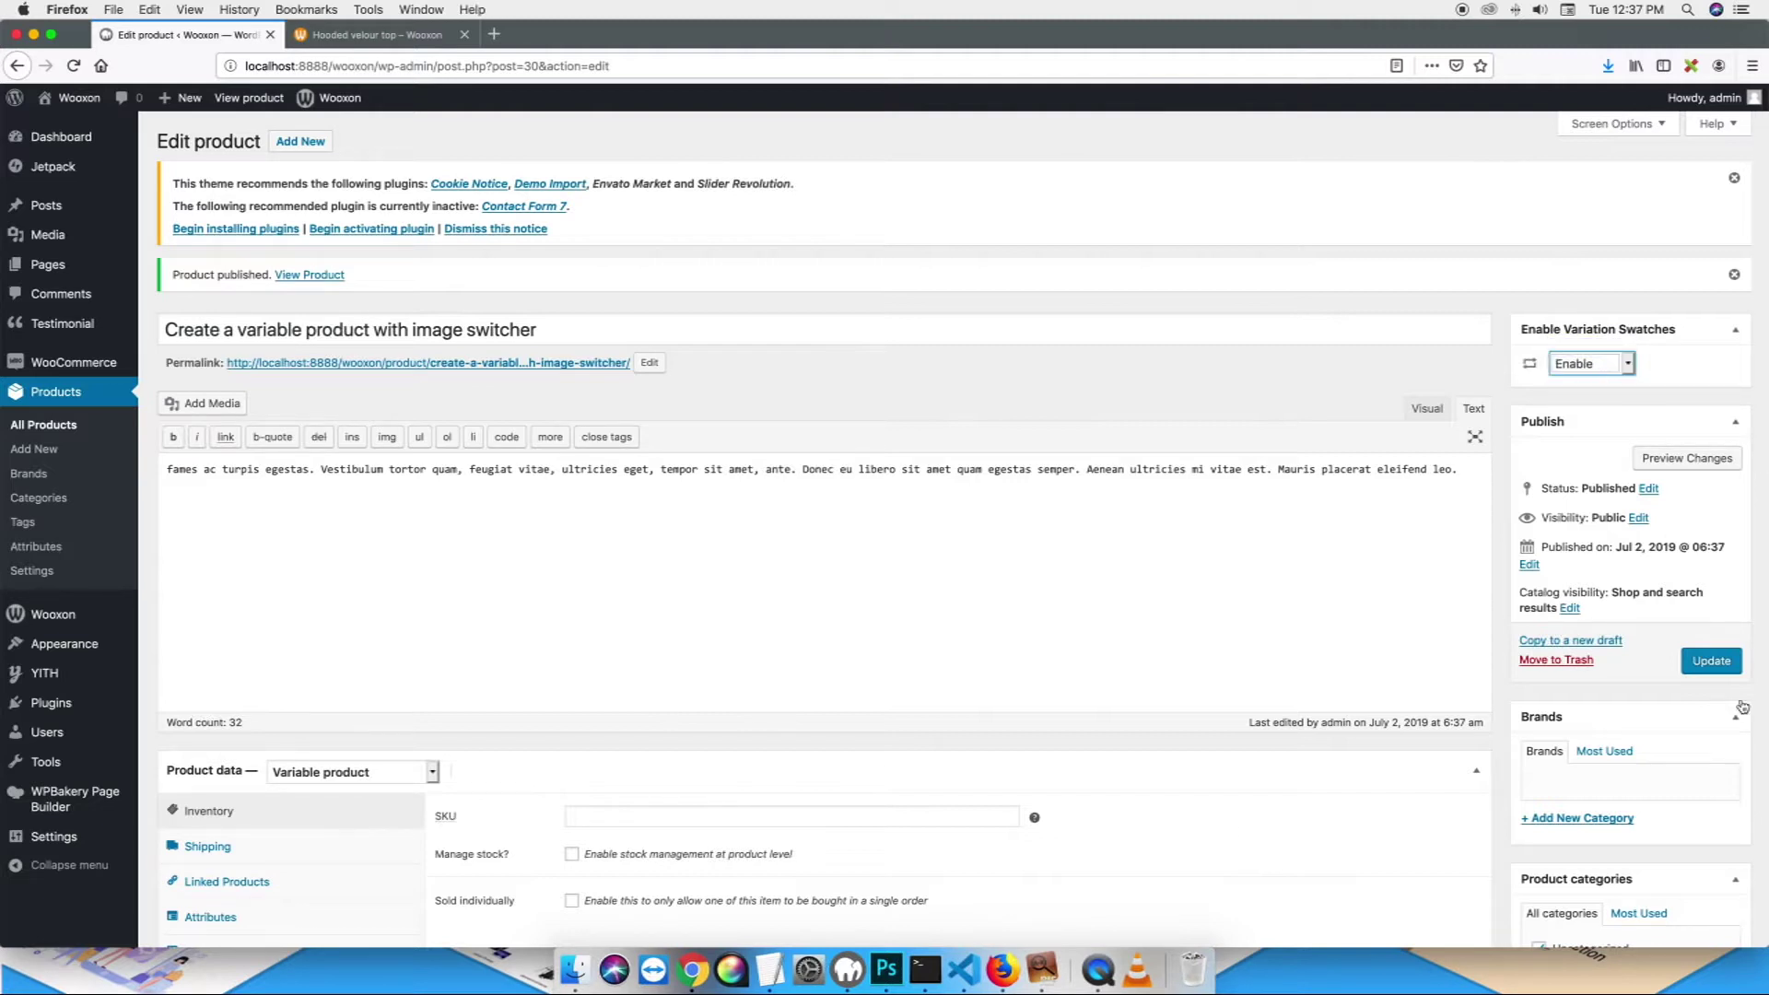
pyautogui.click(1719, 668)
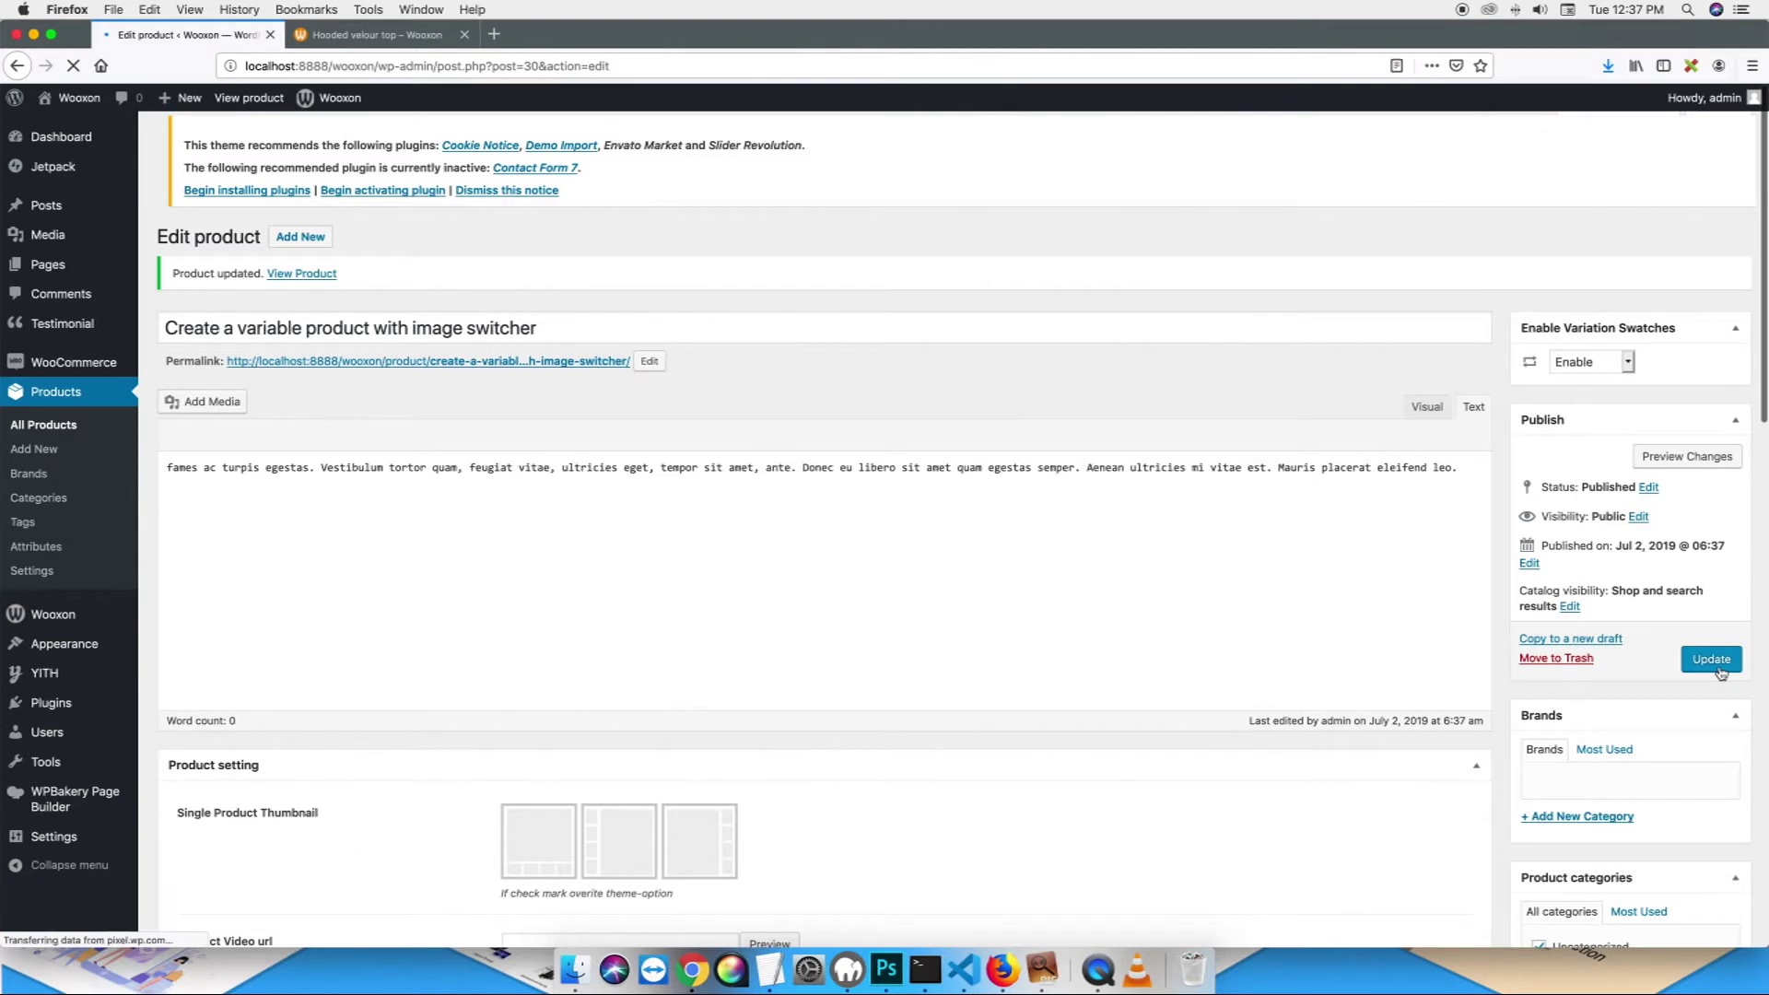
# - Add the grey hoodie back view, woocommrece-p-2.1.jpg, and its front view to the black product gallery
pyautogui.scroll(-7, 1719, 673)
pyautogui.scroll(-4, 1720, 673)
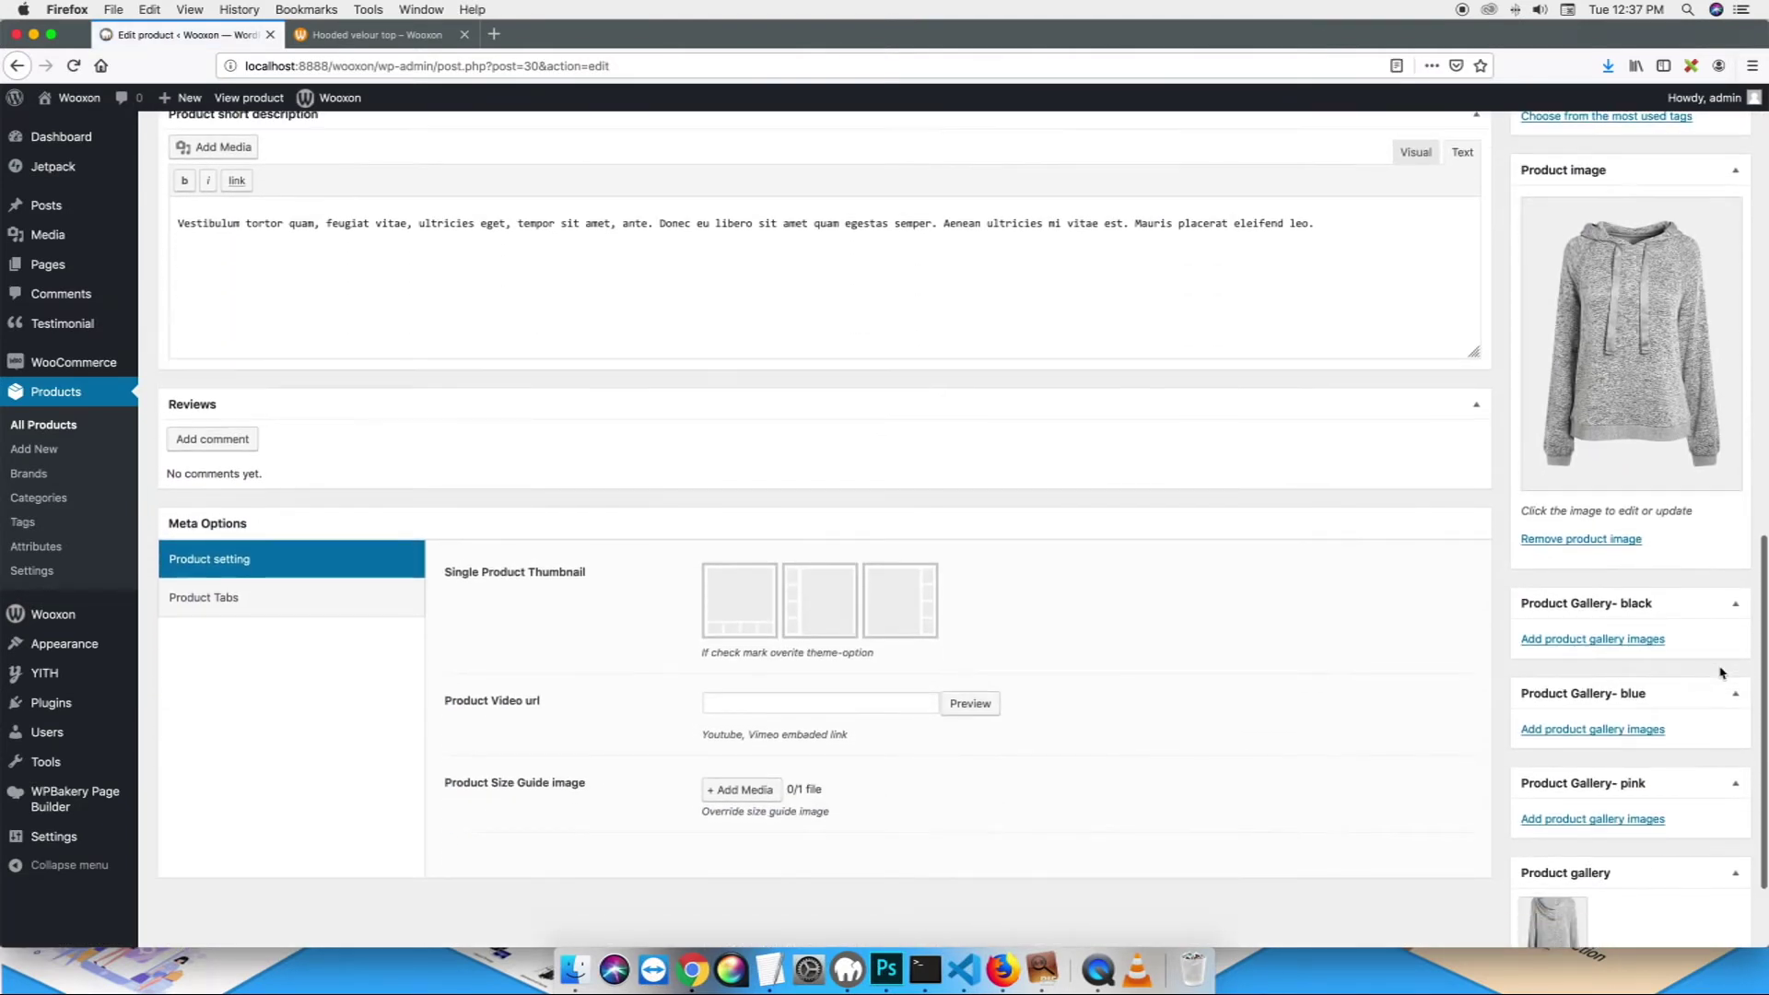
pyautogui.click(1601, 640)
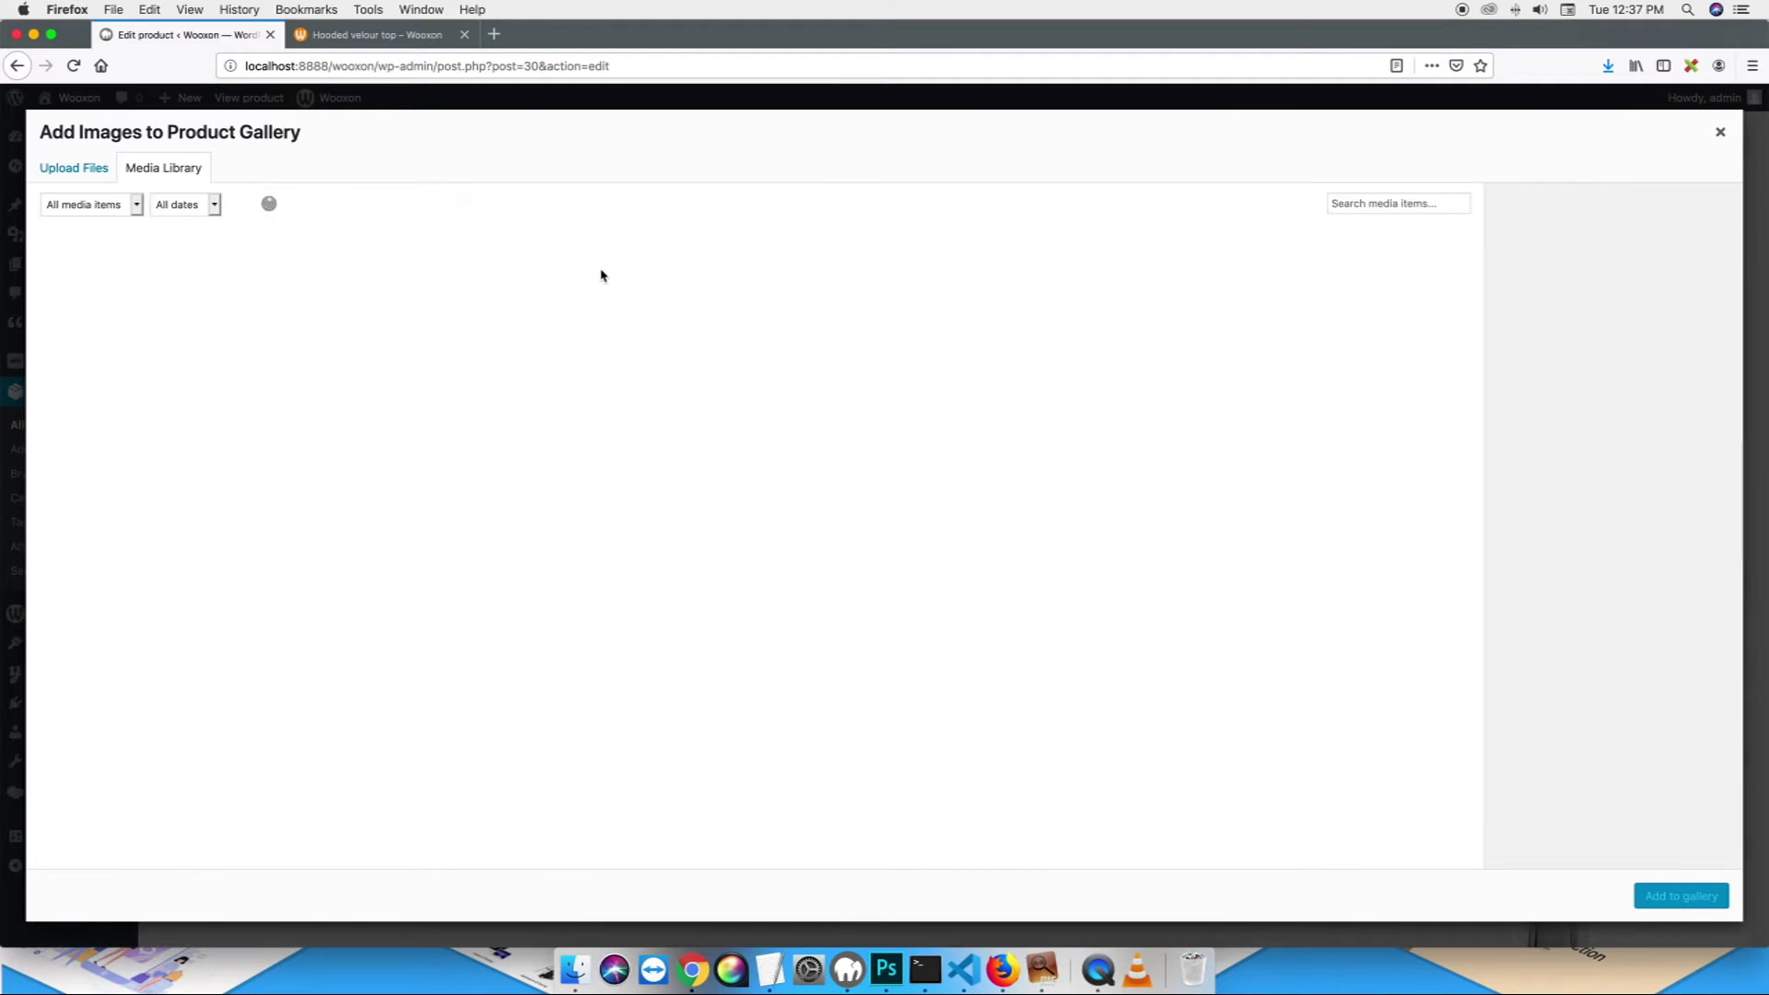
pyautogui.click(774, 301)
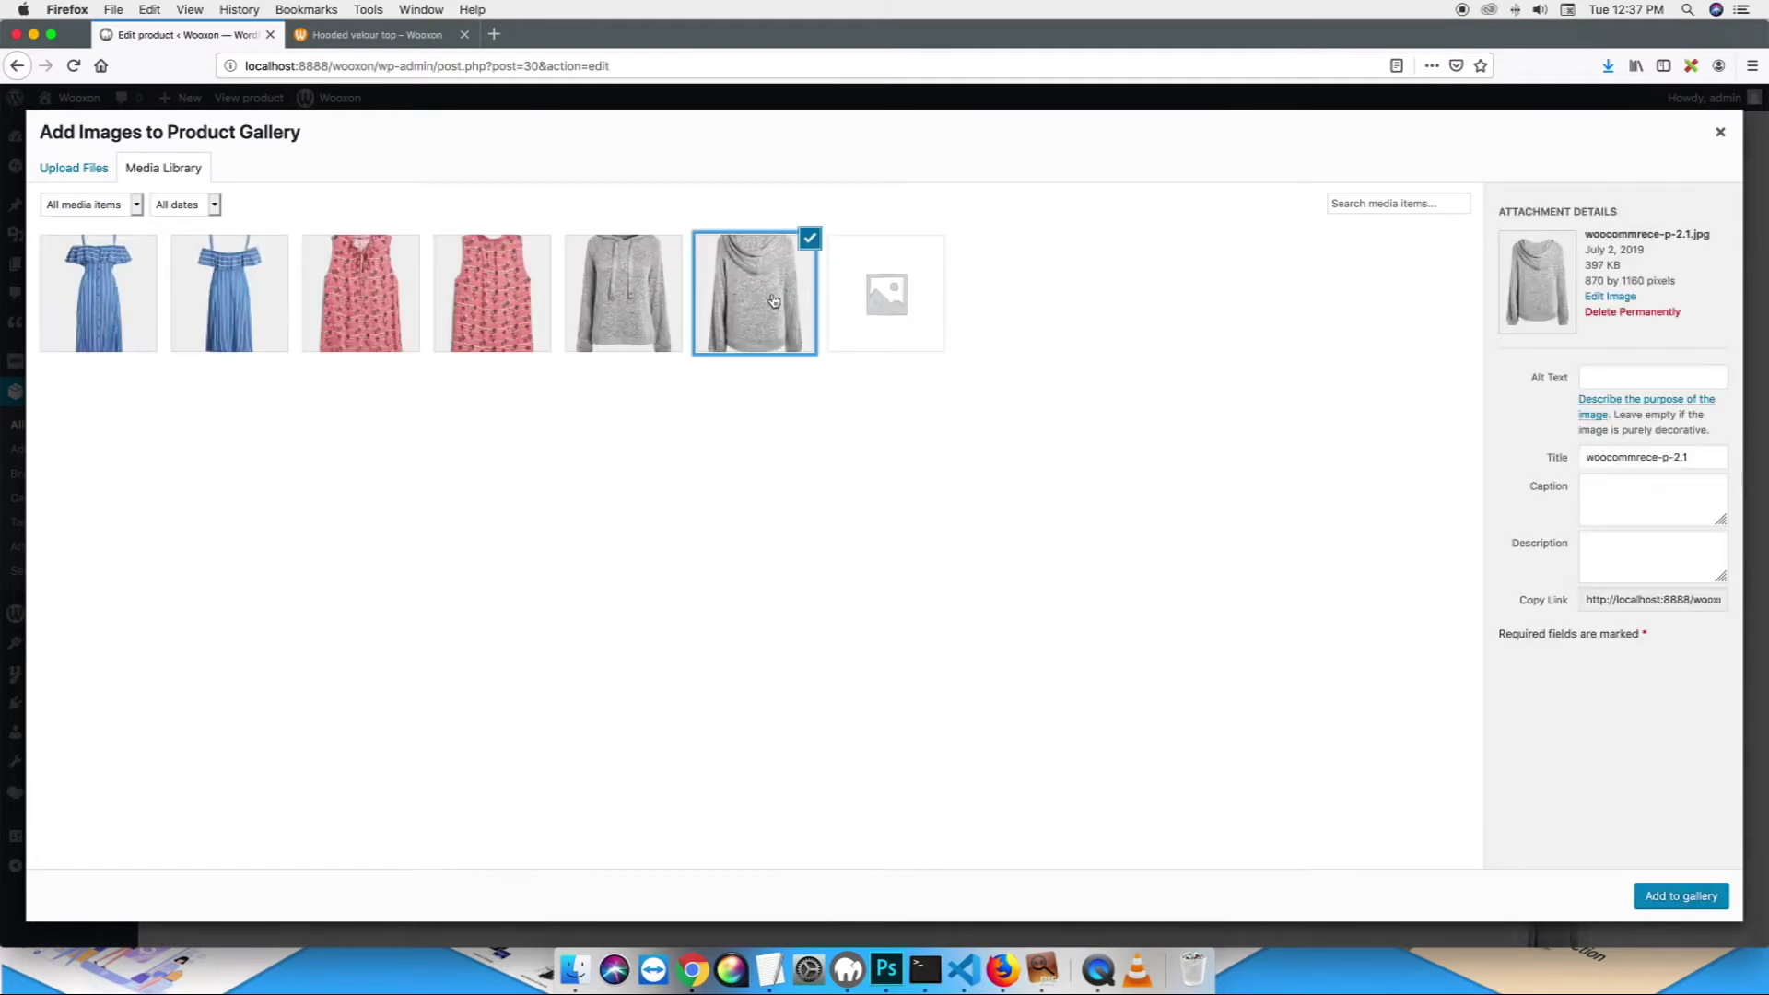
pyautogui.click(646, 318)
pyautogui.click(1654, 895)
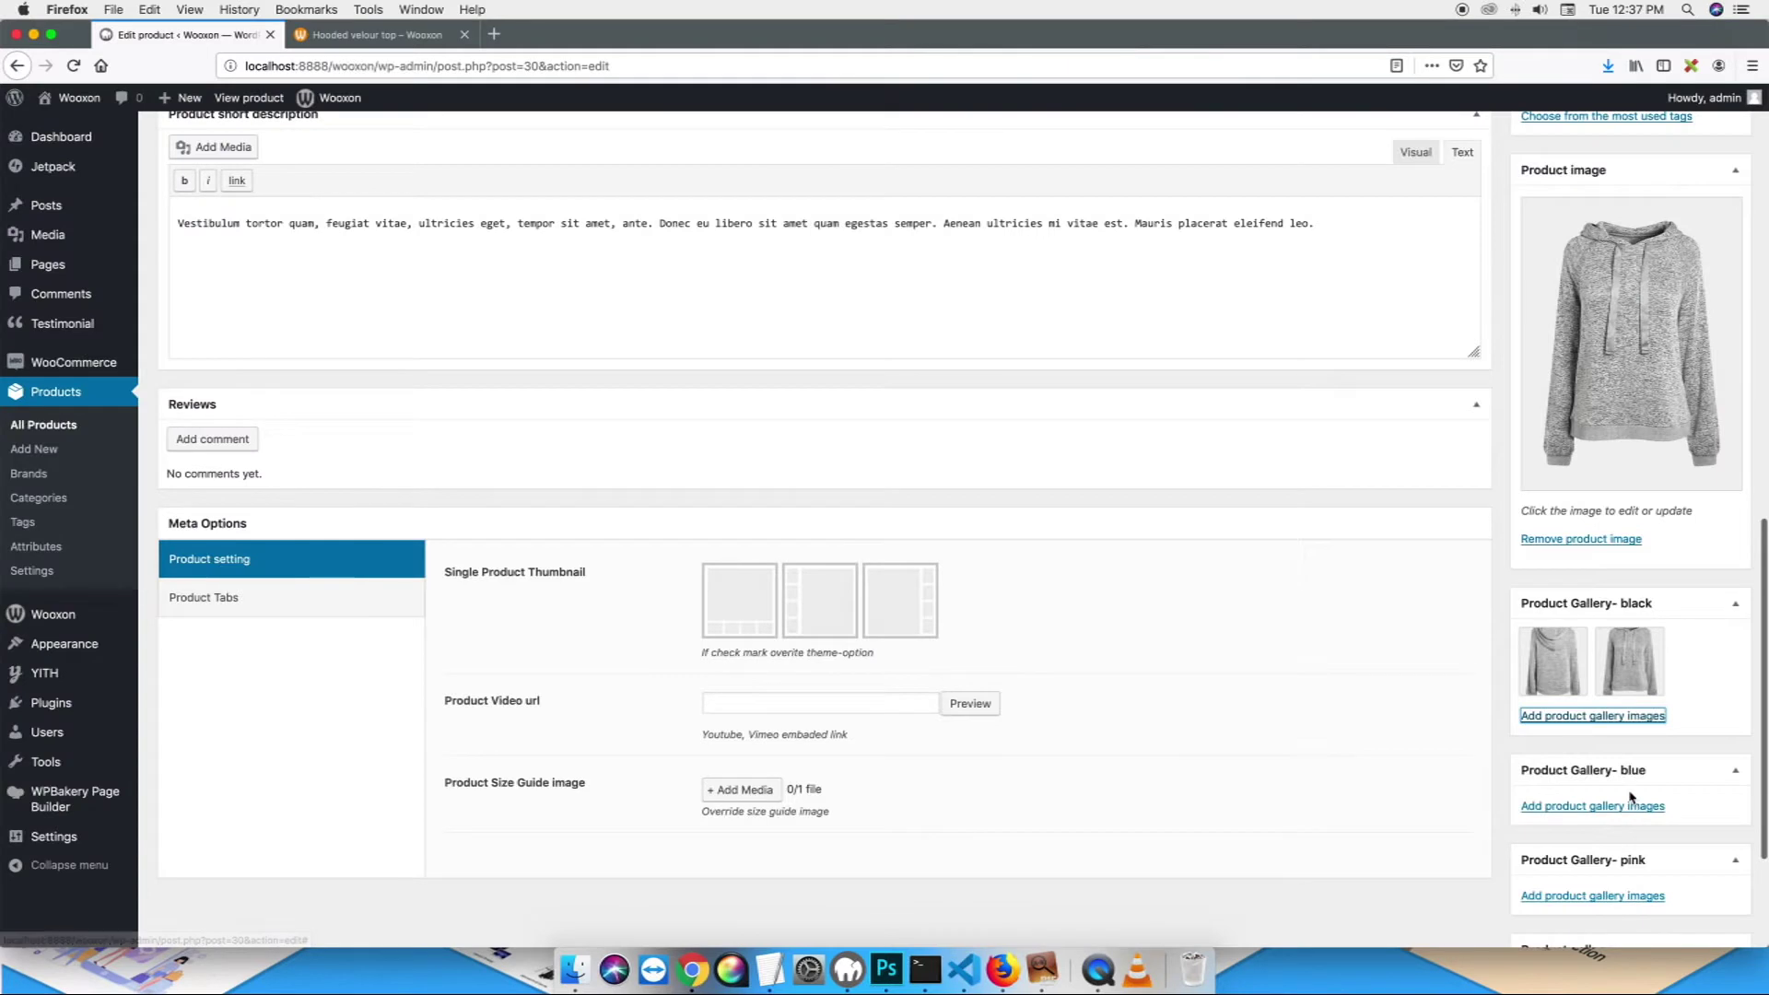
# - Add the blue dress back view and its front view, woocommrece-p-8.jpg, to the blue product gallery
pyautogui.scroll(-3, 1622, 682)
pyautogui.click(1610, 673)
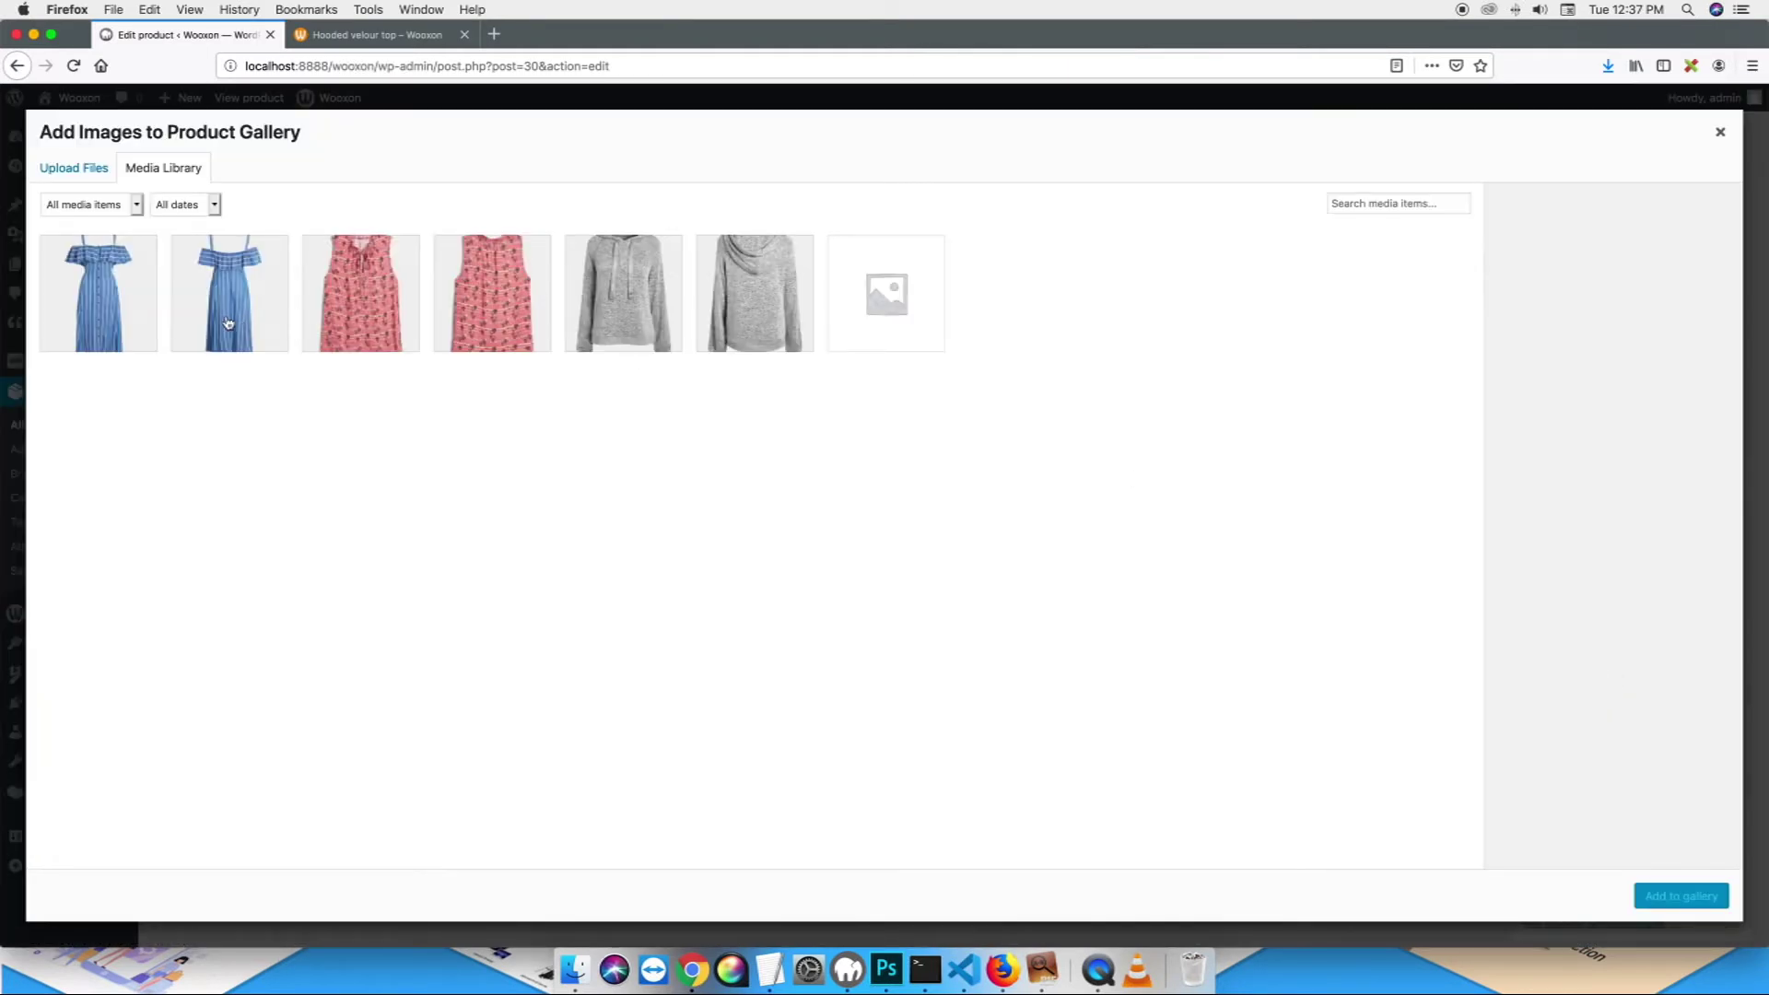
pyautogui.click(238, 322)
pyautogui.click(112, 313)
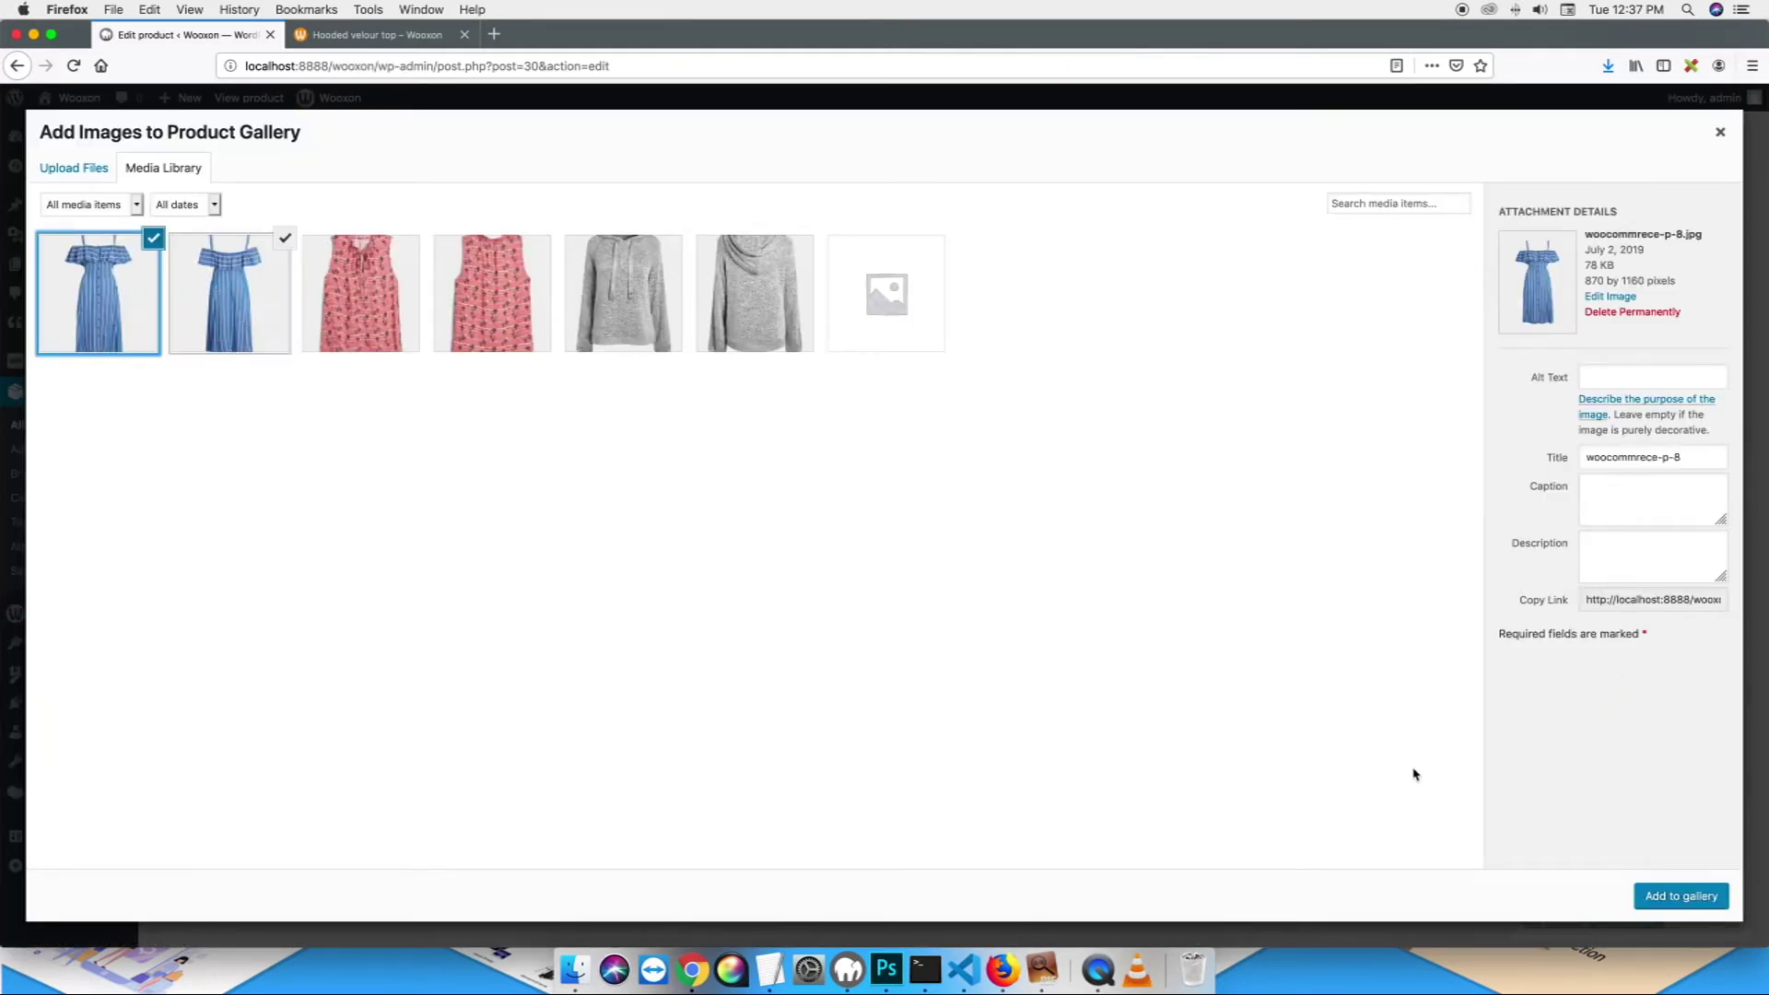
pyautogui.click(1699, 895)
# - Add the pink top front view and its back view, woocommrece-p-3.1.jpg, to the pink product gallery
pyautogui.scroll(-3, 1658, 811)
pyautogui.click(1576, 711)
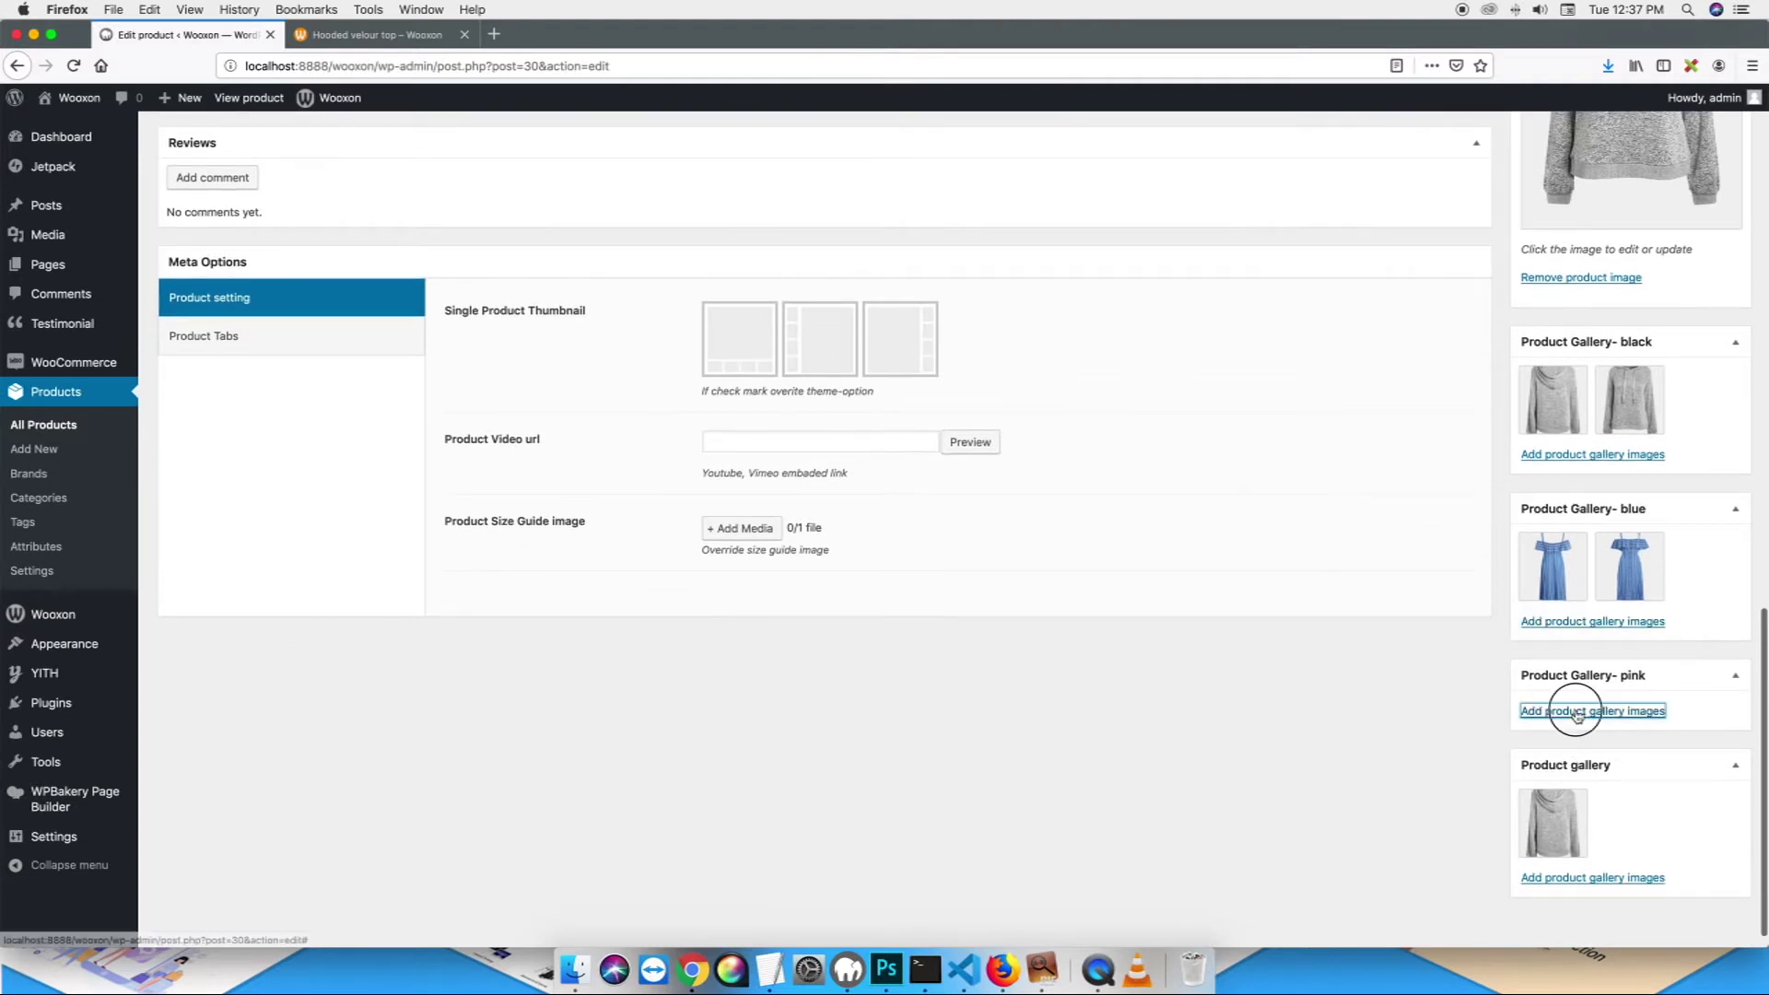
pyautogui.click(387, 334)
pyautogui.click(467, 327)
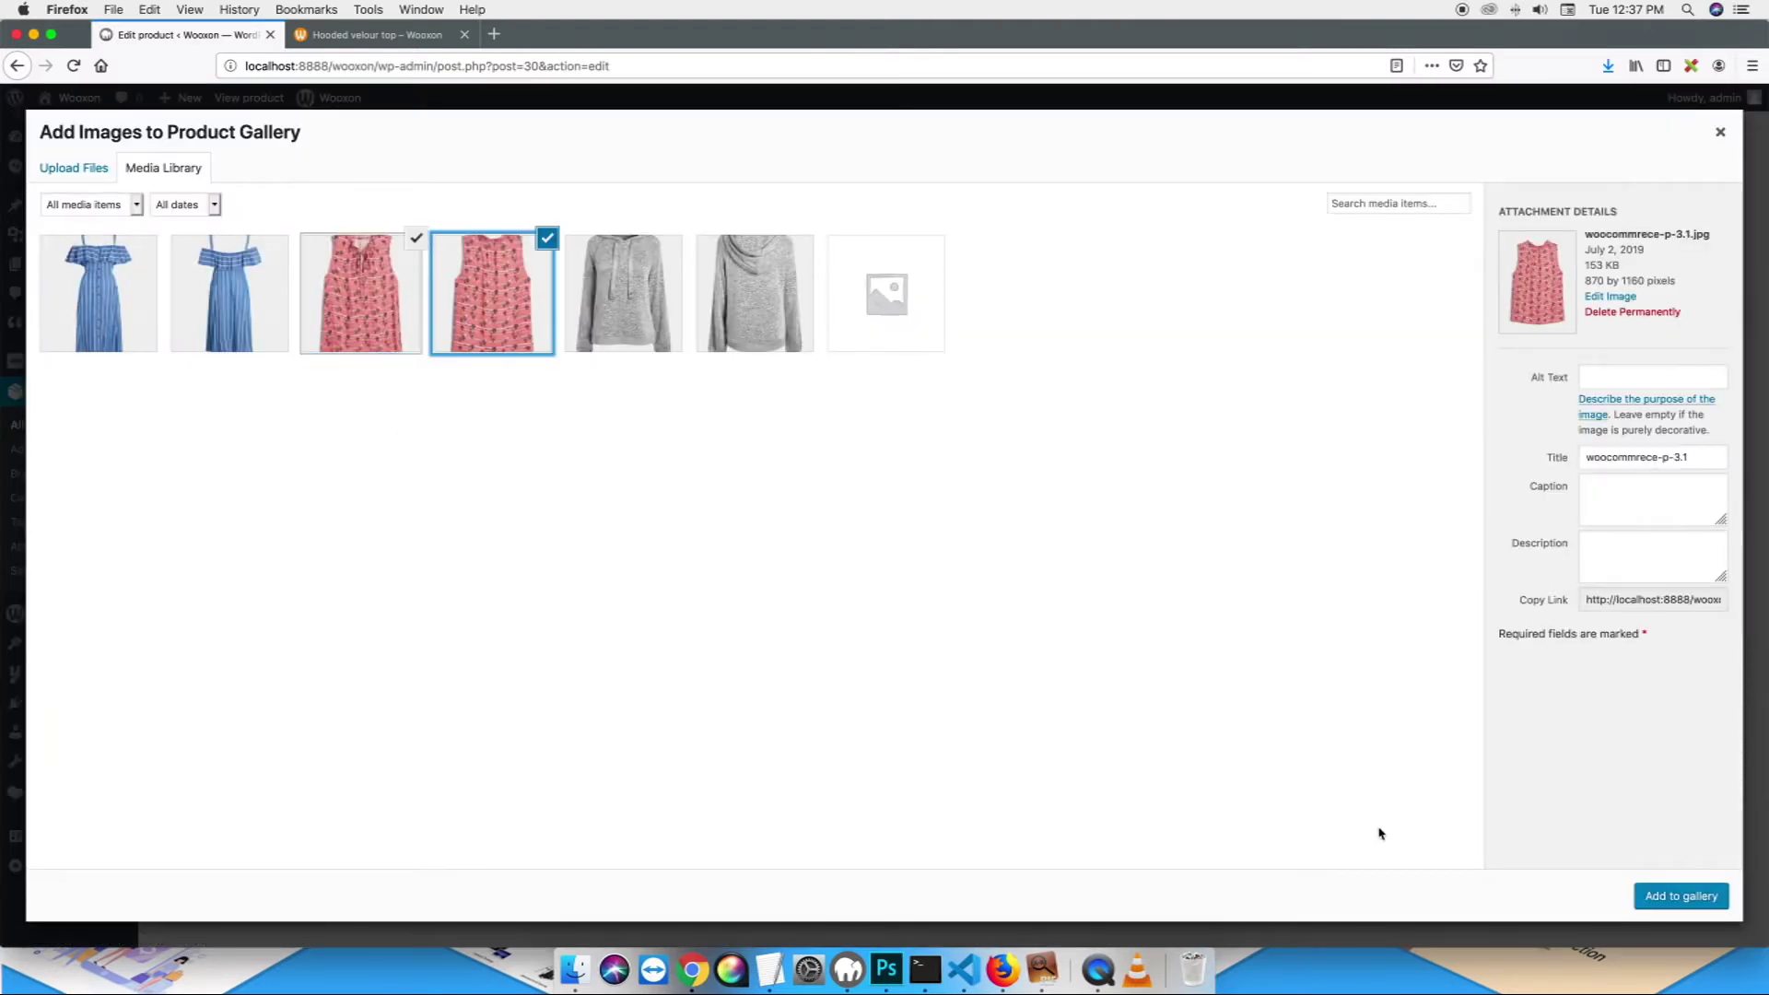
pyautogui.click(1695, 899)
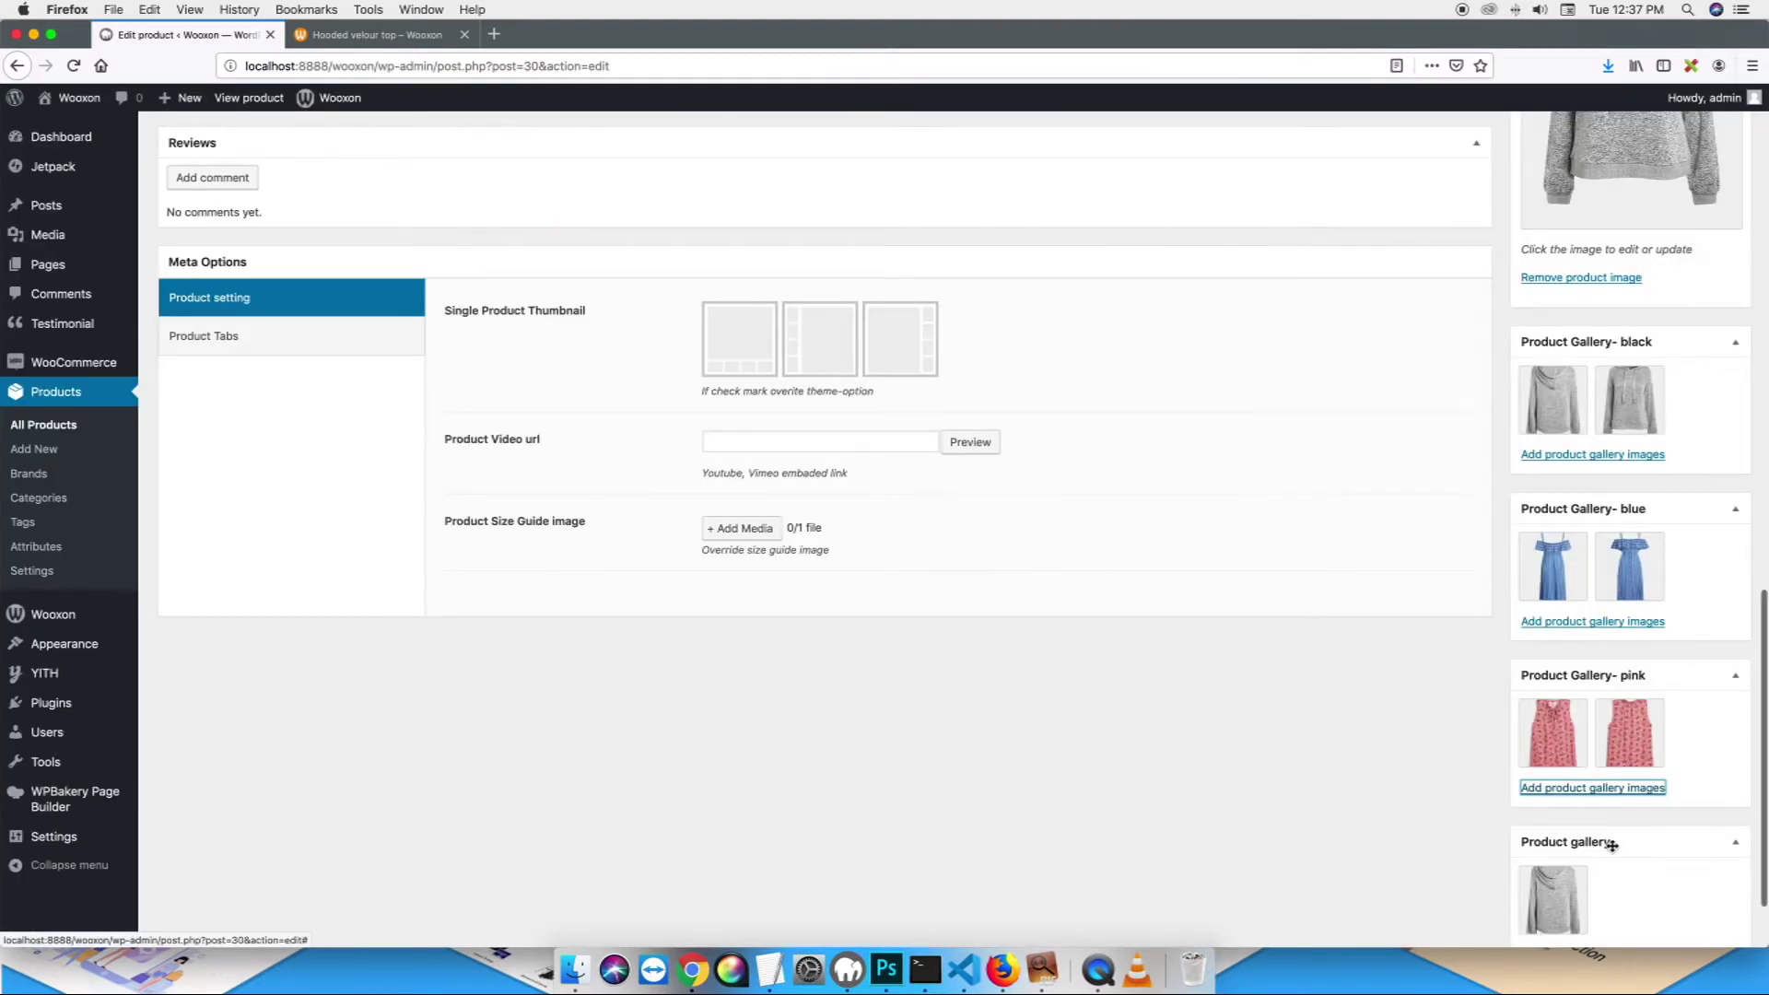
# - Update the product to save the black, blue and pink galleries
pyautogui.scroll(10, 1659, 603)
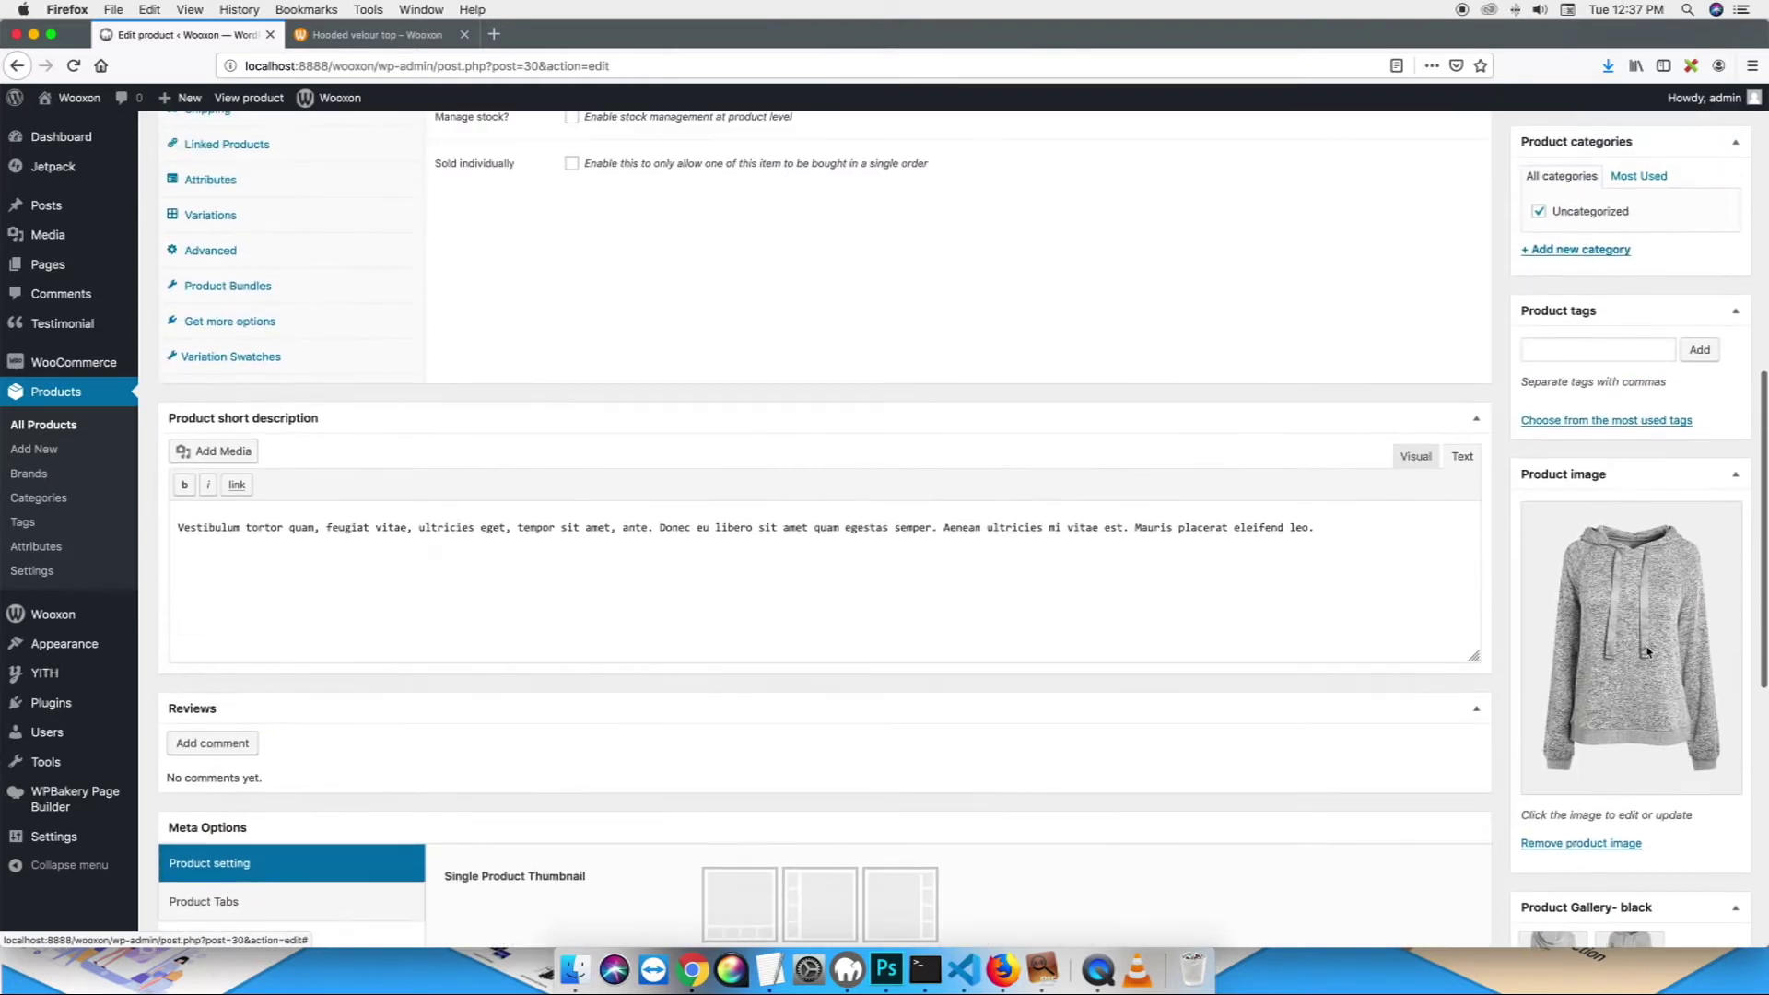
pyautogui.scroll(5, 1646, 651)
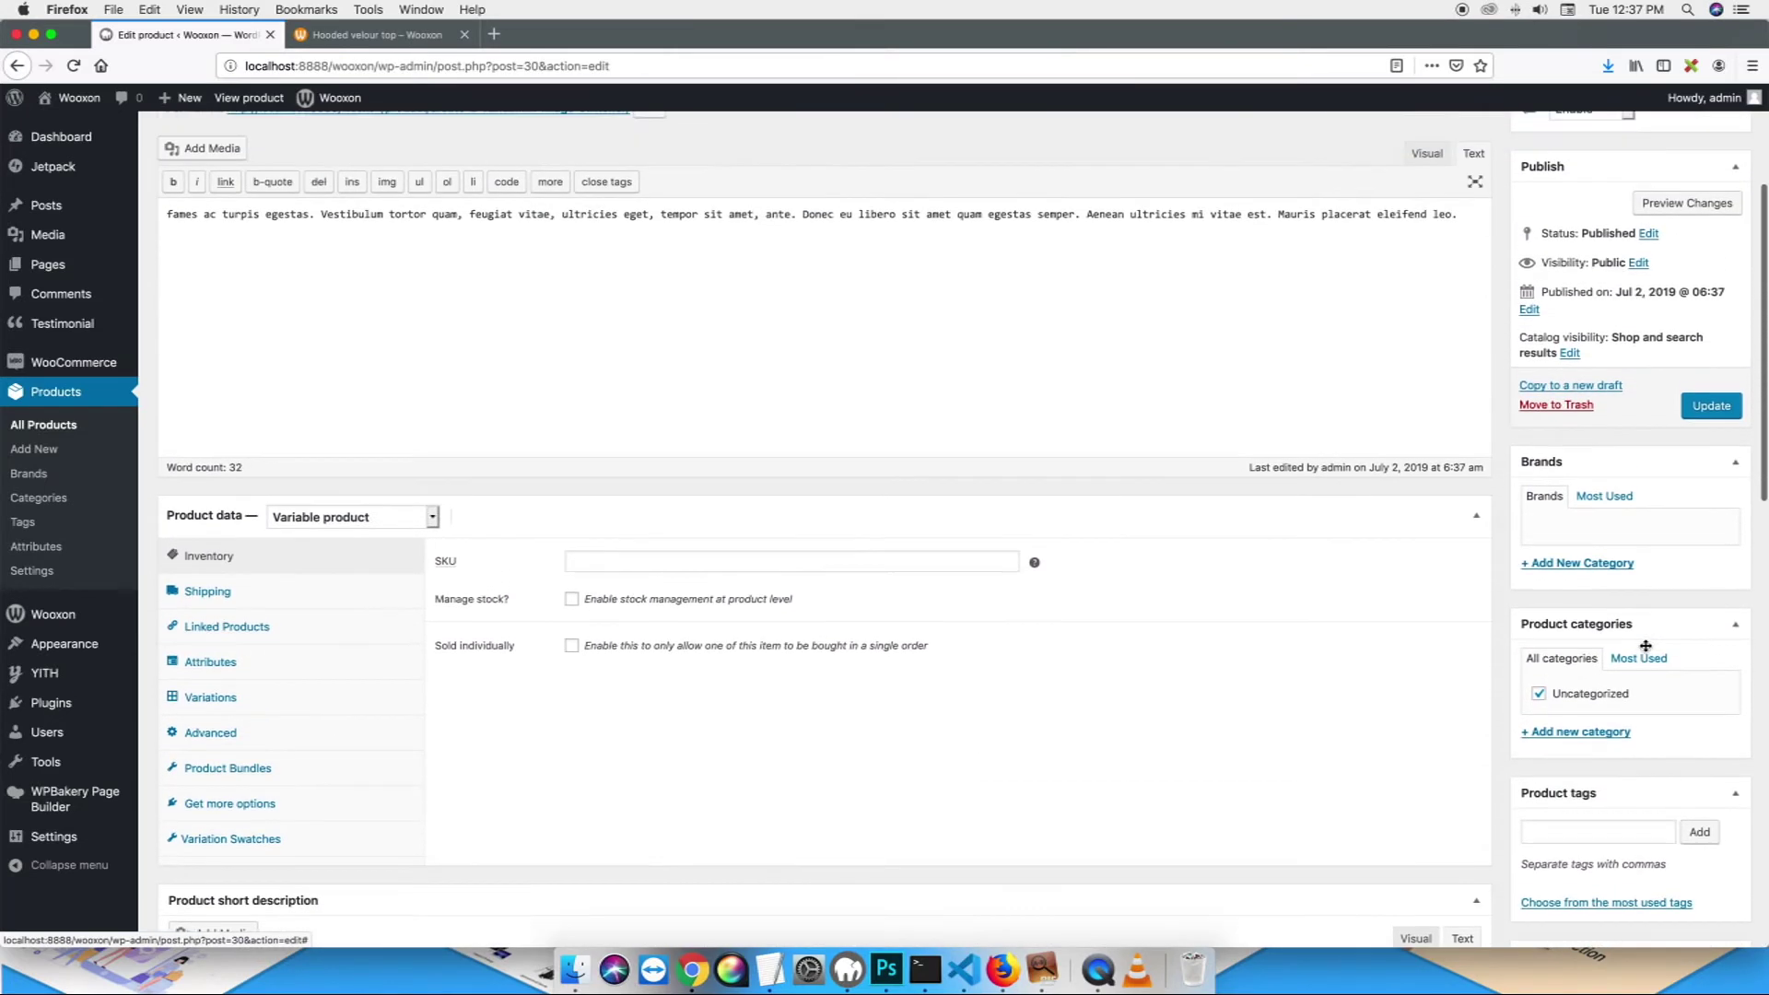
pyautogui.scroll(2, 1646, 649)
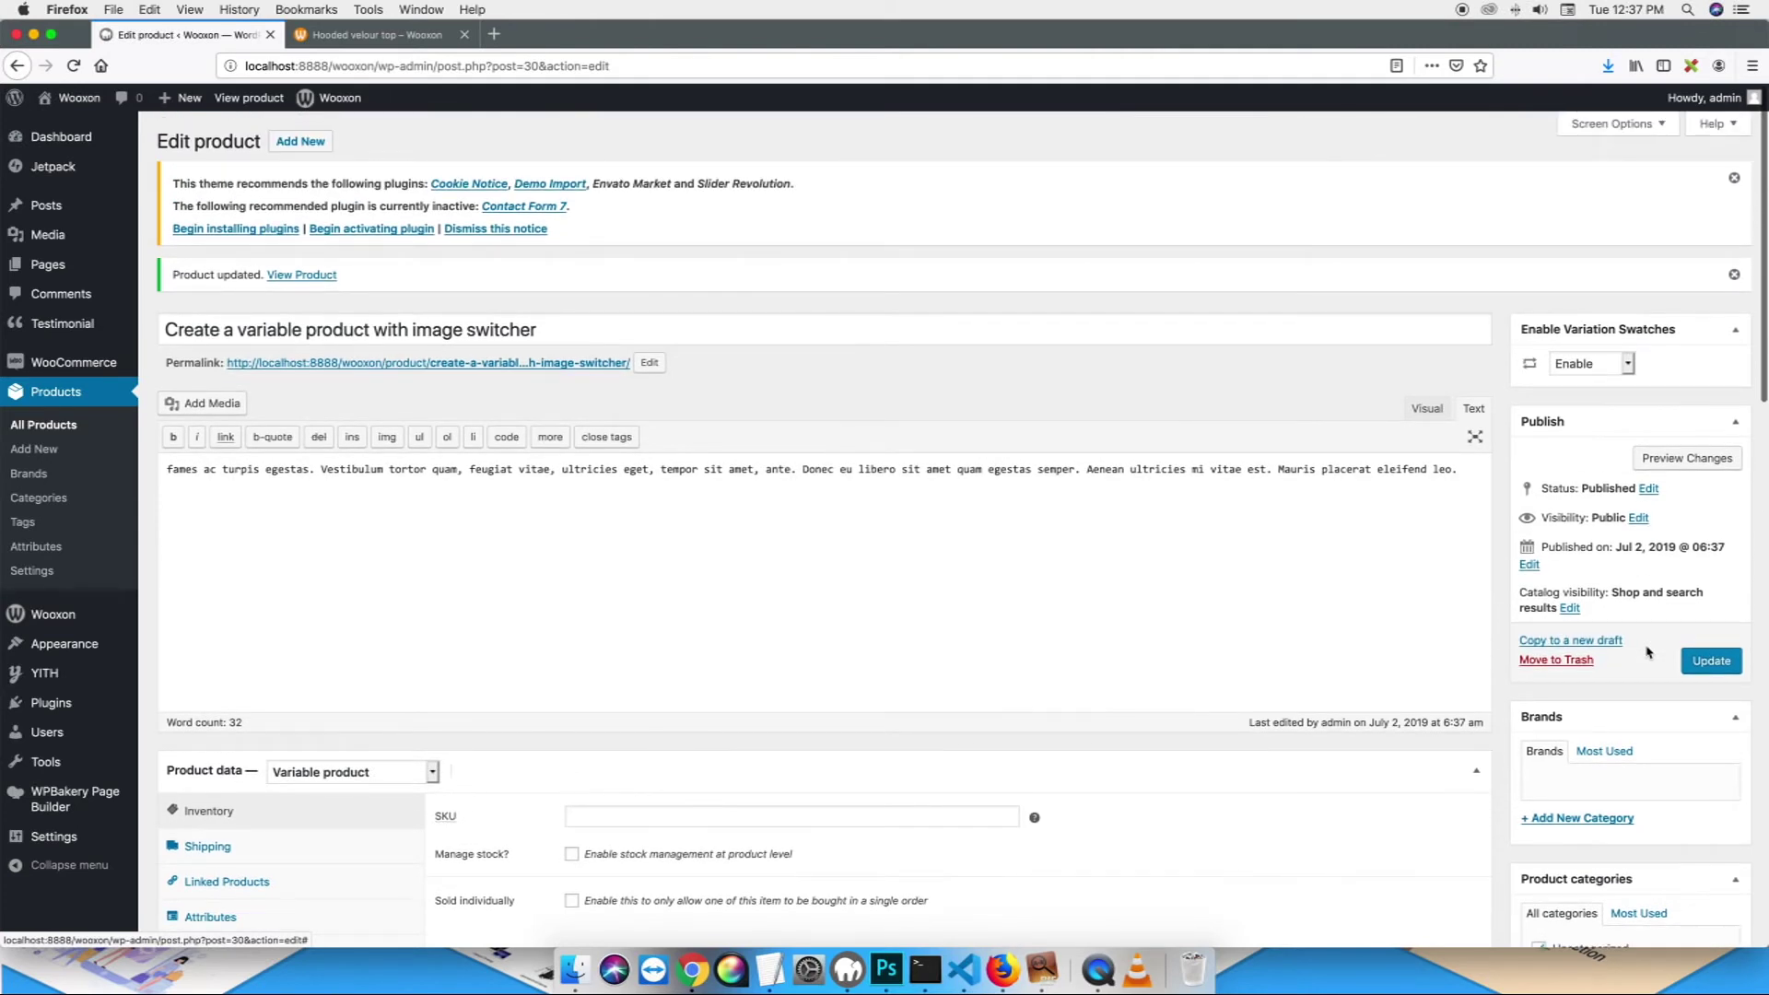
pyautogui.click(1707, 661)
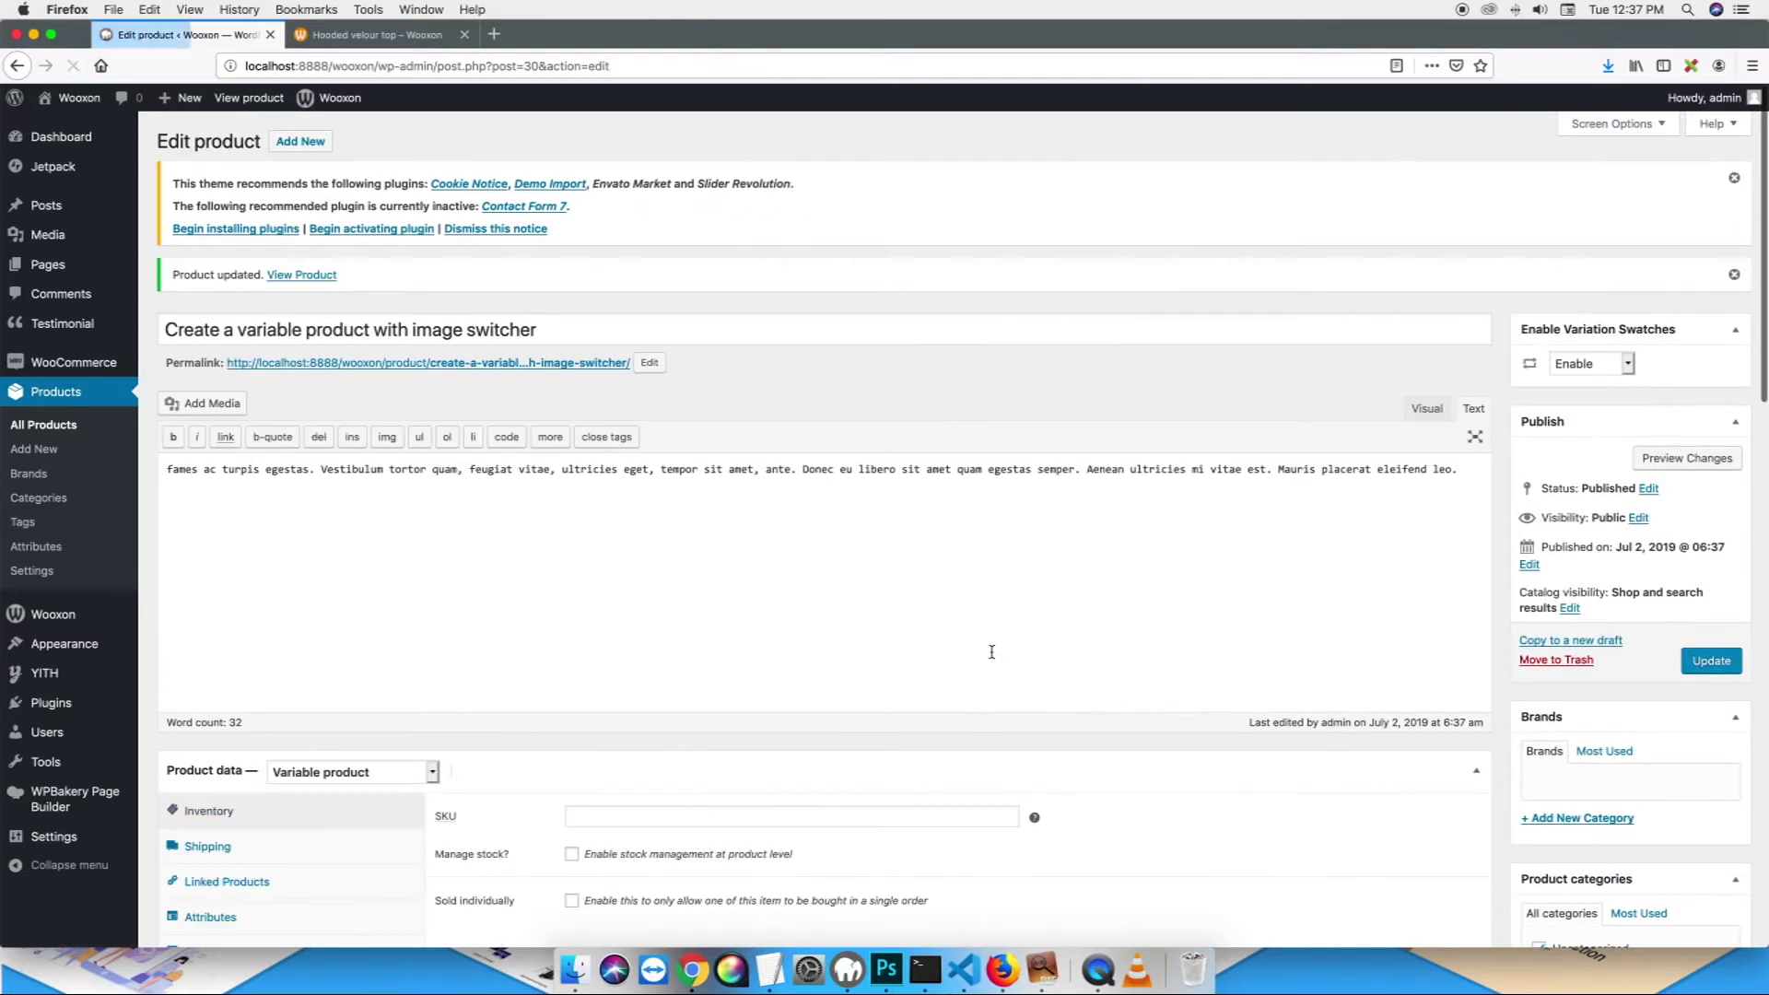
# - Review the saved color galleries and open the product's permalink page in a new browser tab
pyautogui.scroll(-5, 991, 651)
pyautogui.scroll(-6, 992, 652)
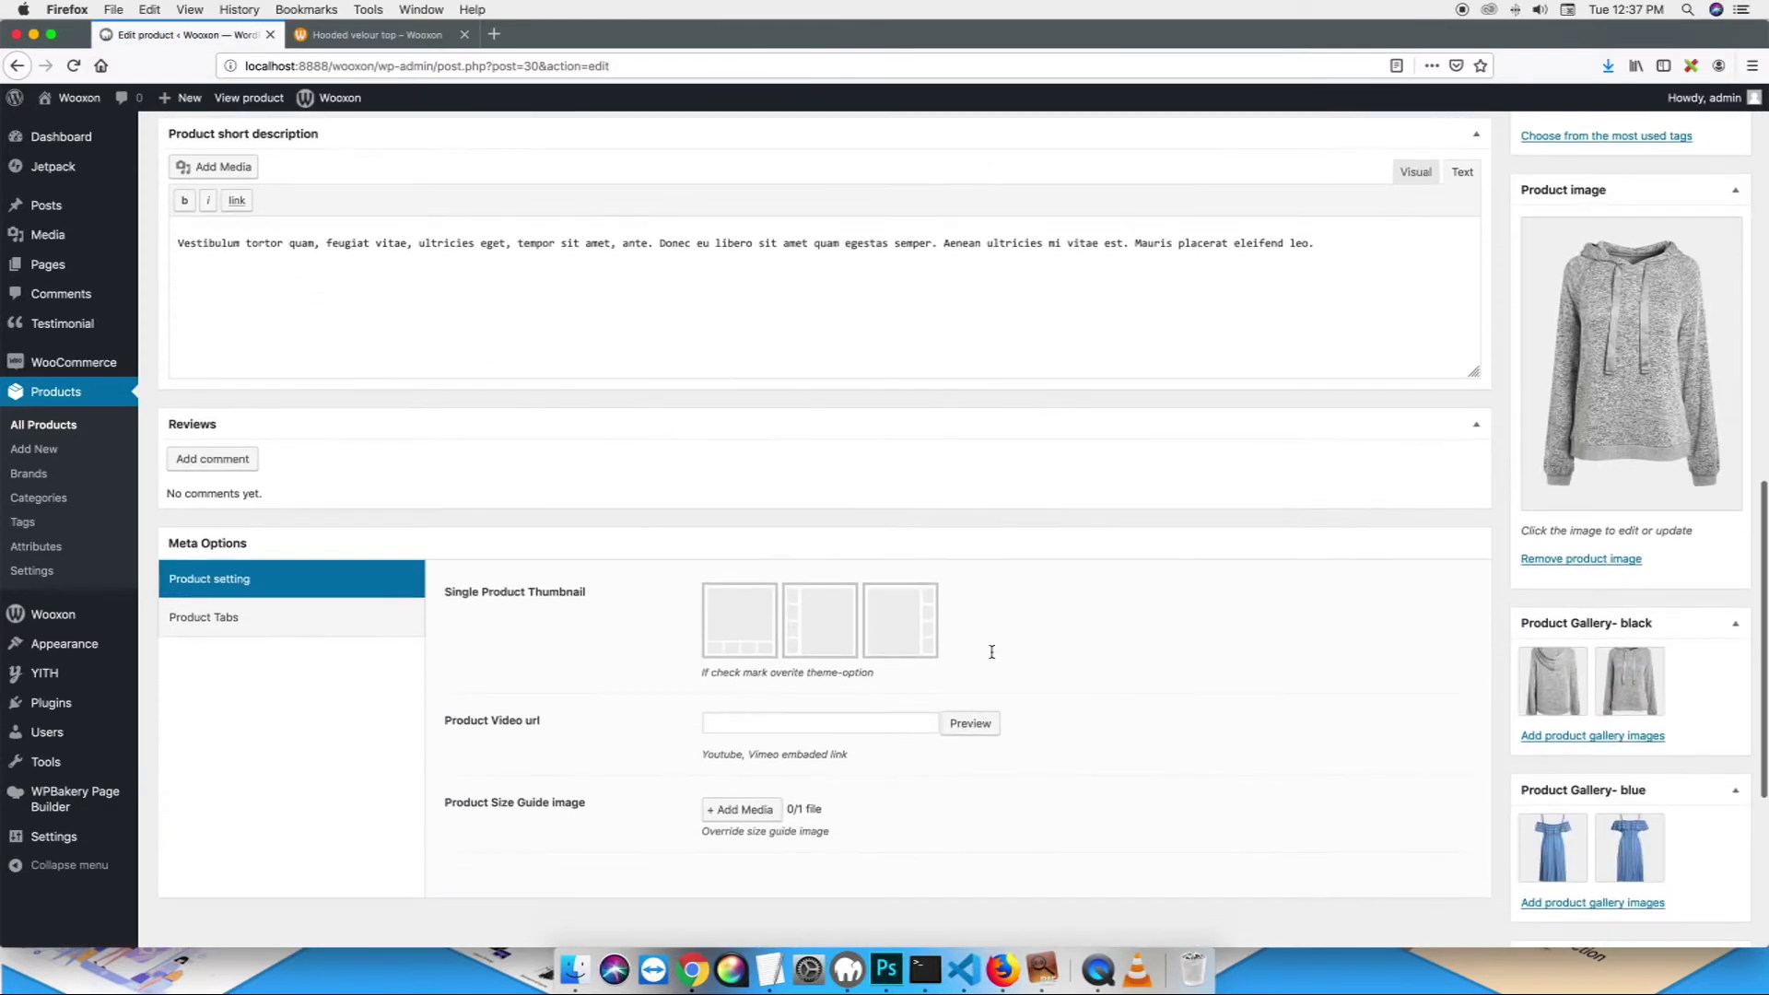
pyautogui.scroll(12, 991, 656)
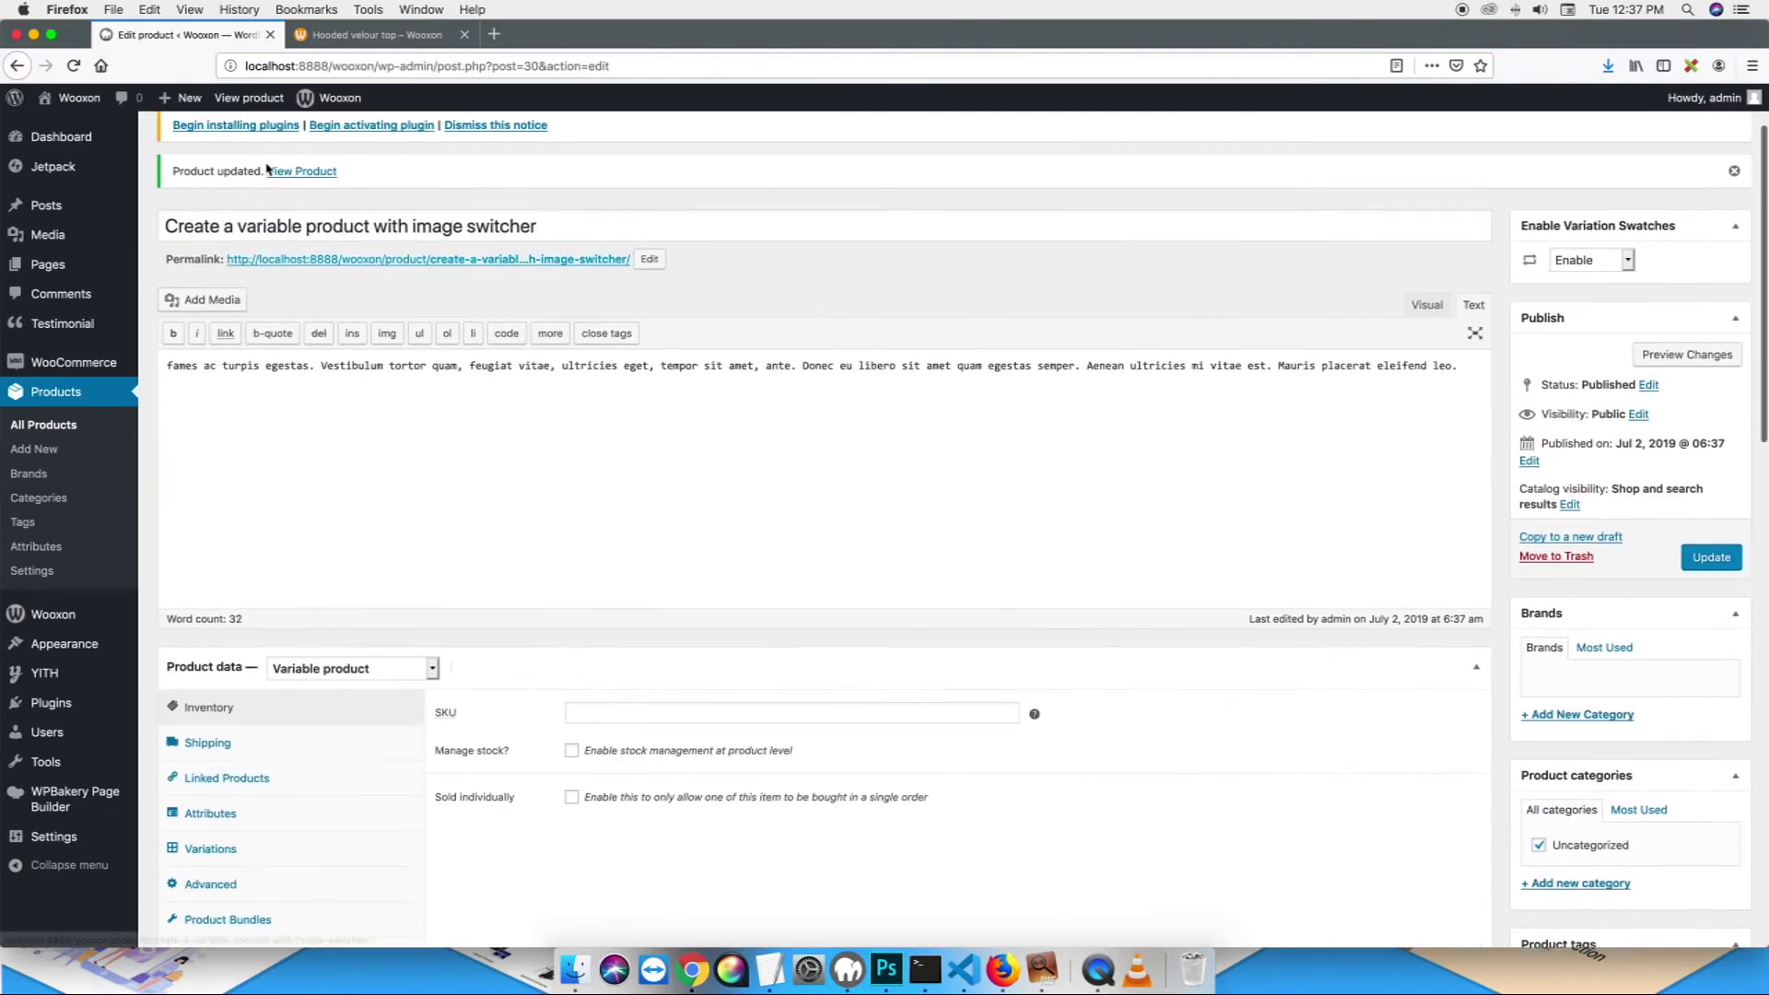
pyautogui.scroll(2, 268, 169)
pyautogui.keyDown('super'); pyautogui.click(411, 187); pyautogui.keyUp('super')
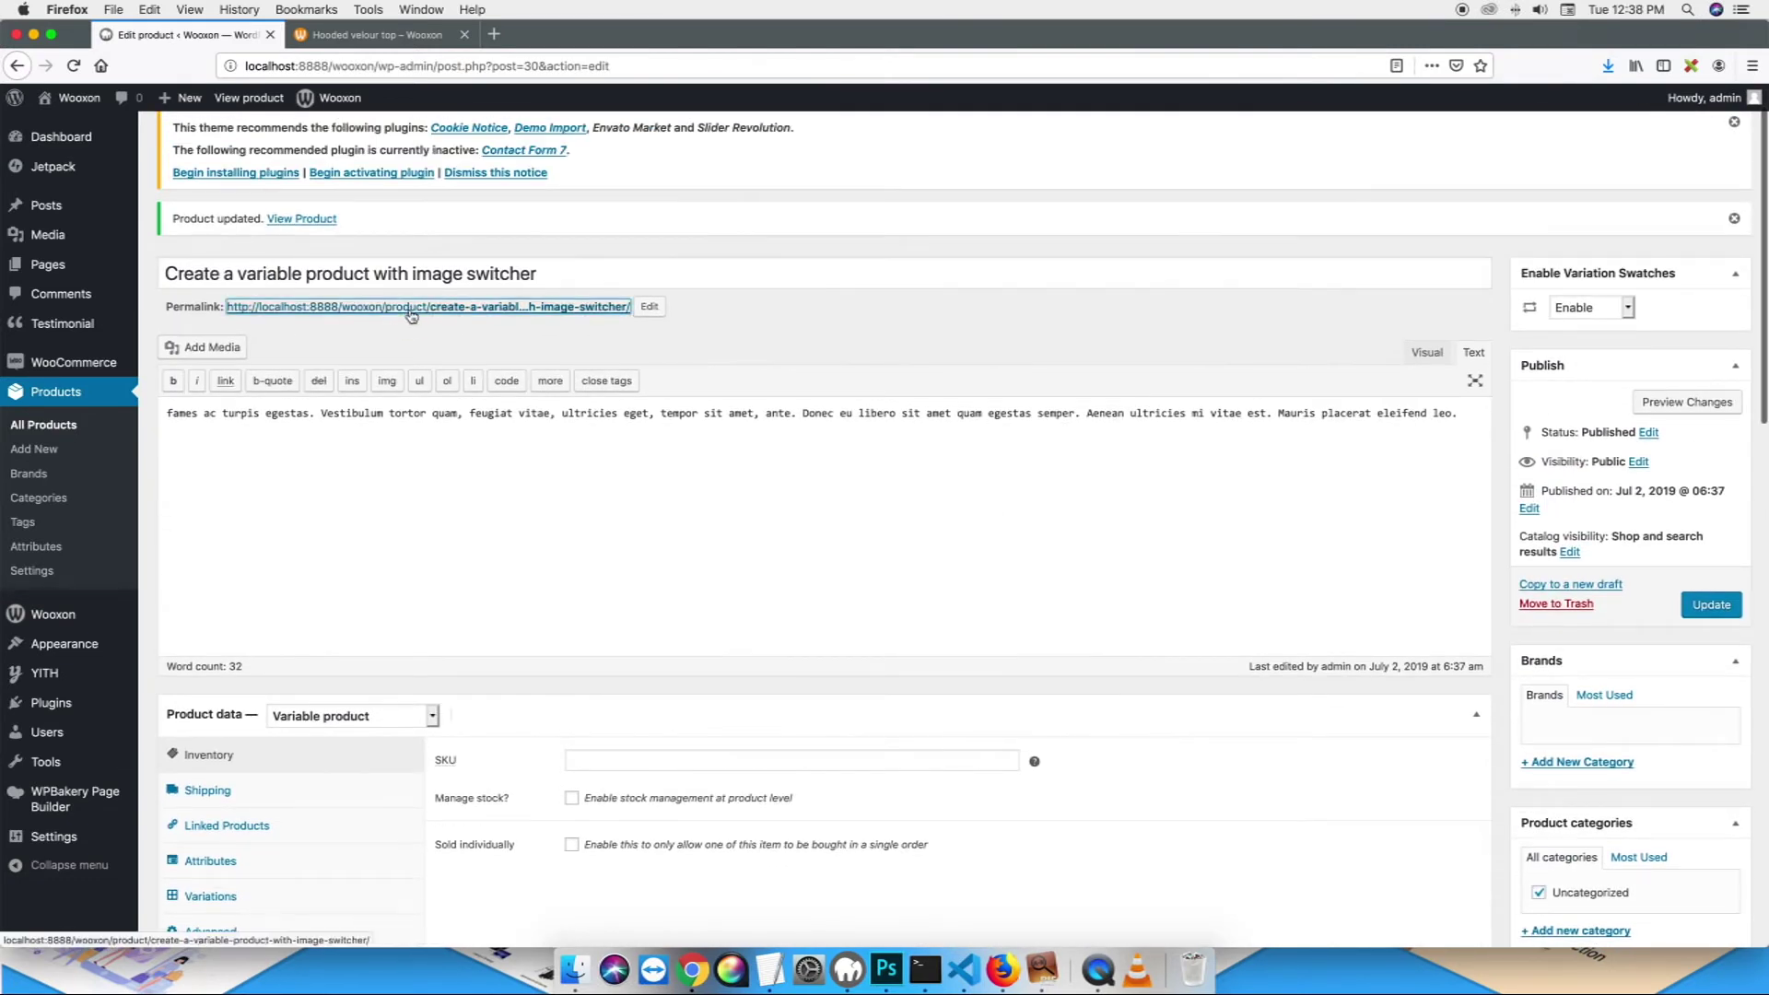
pyautogui.click(359, 37)
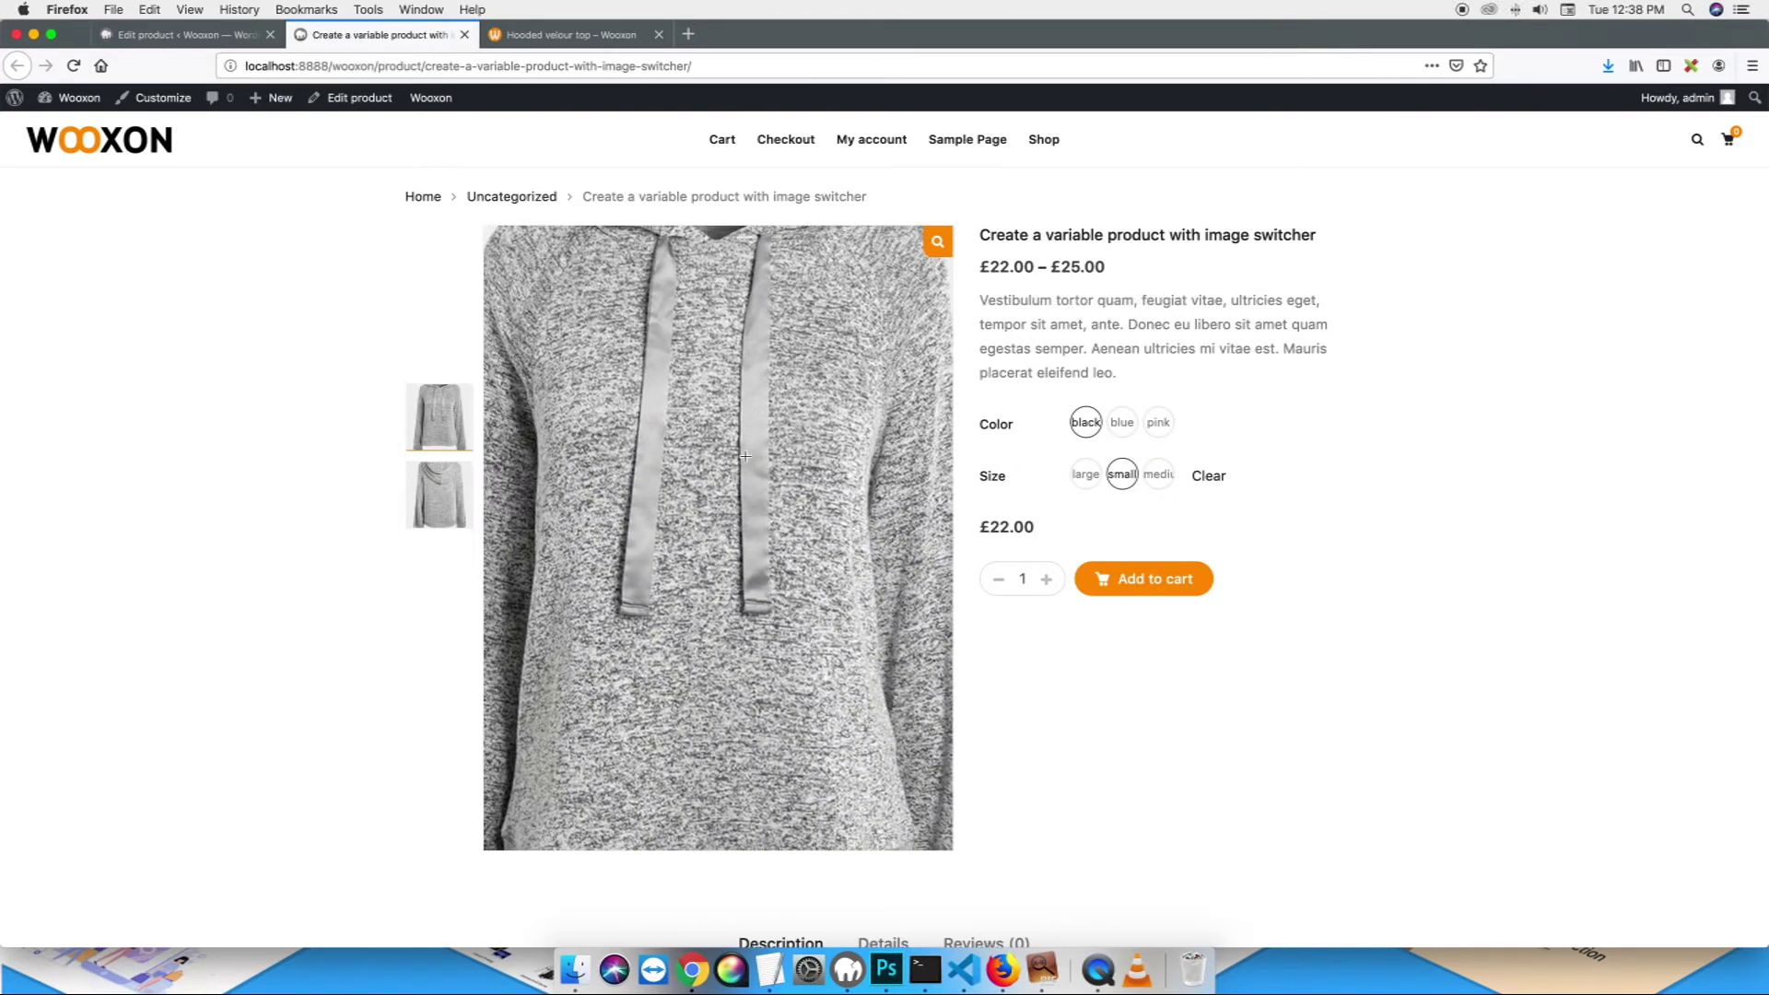
# - Check the gallery images on the product page for the blue, pink and black color options
pyautogui.click(1123, 426)
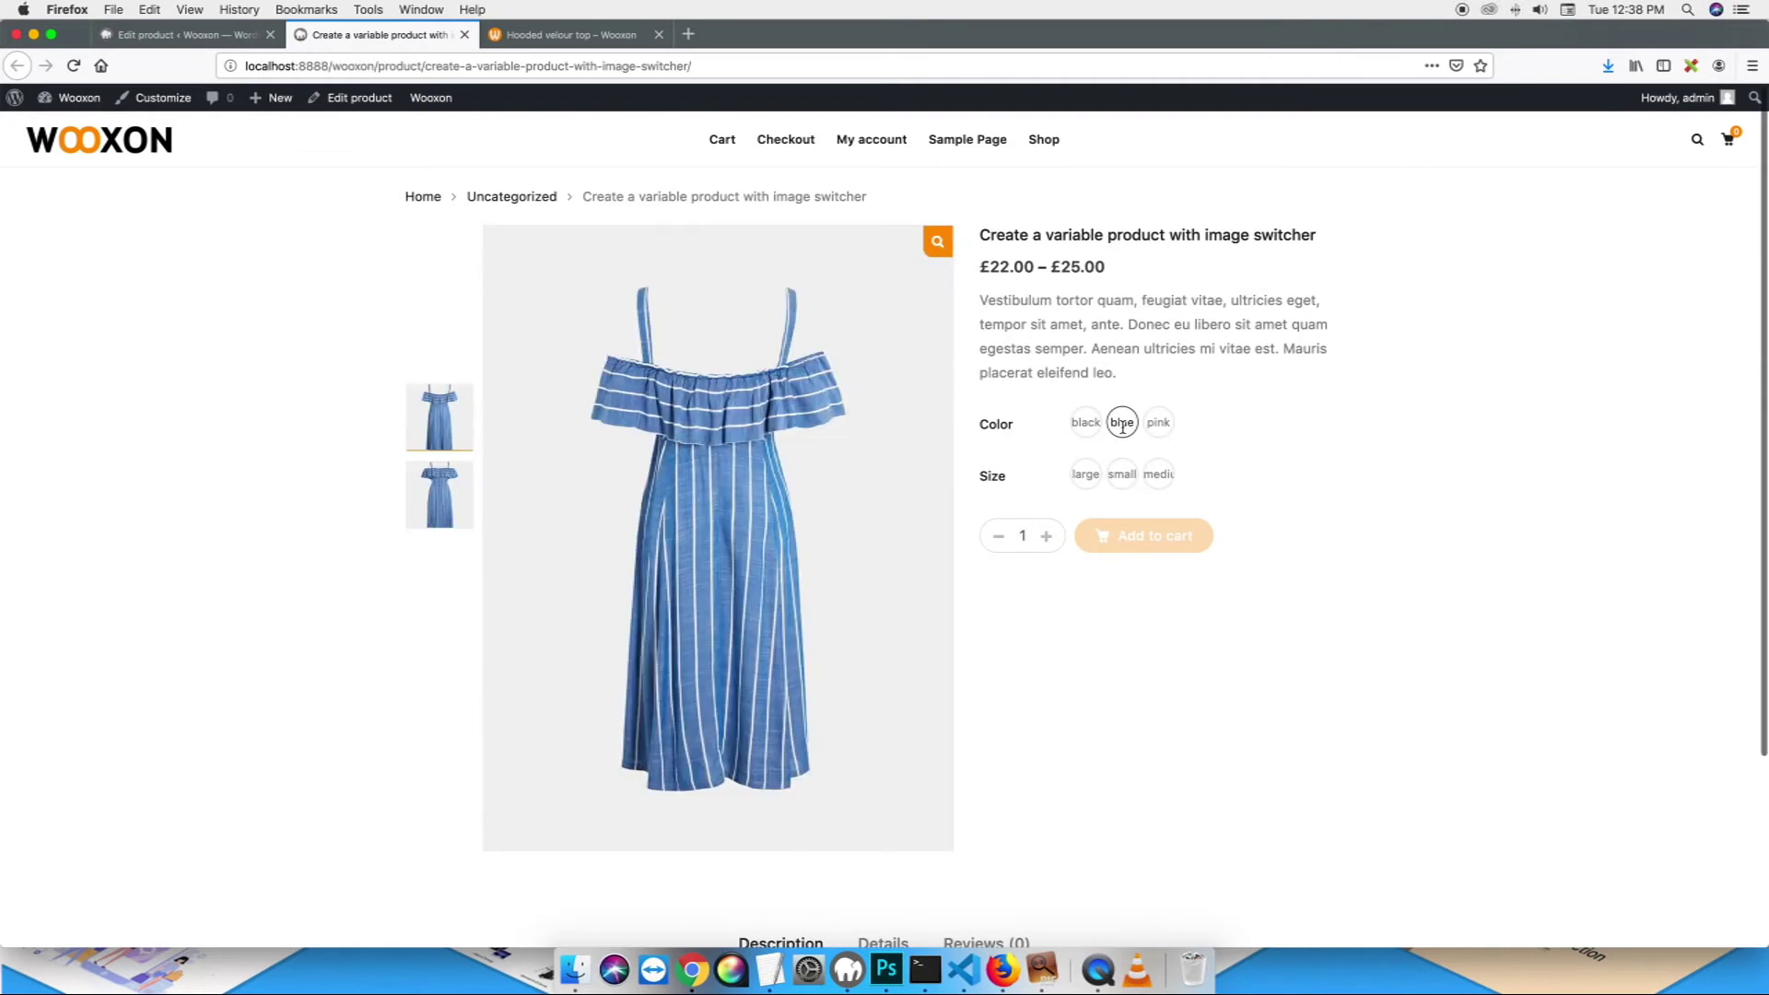
pyautogui.click(450, 412)
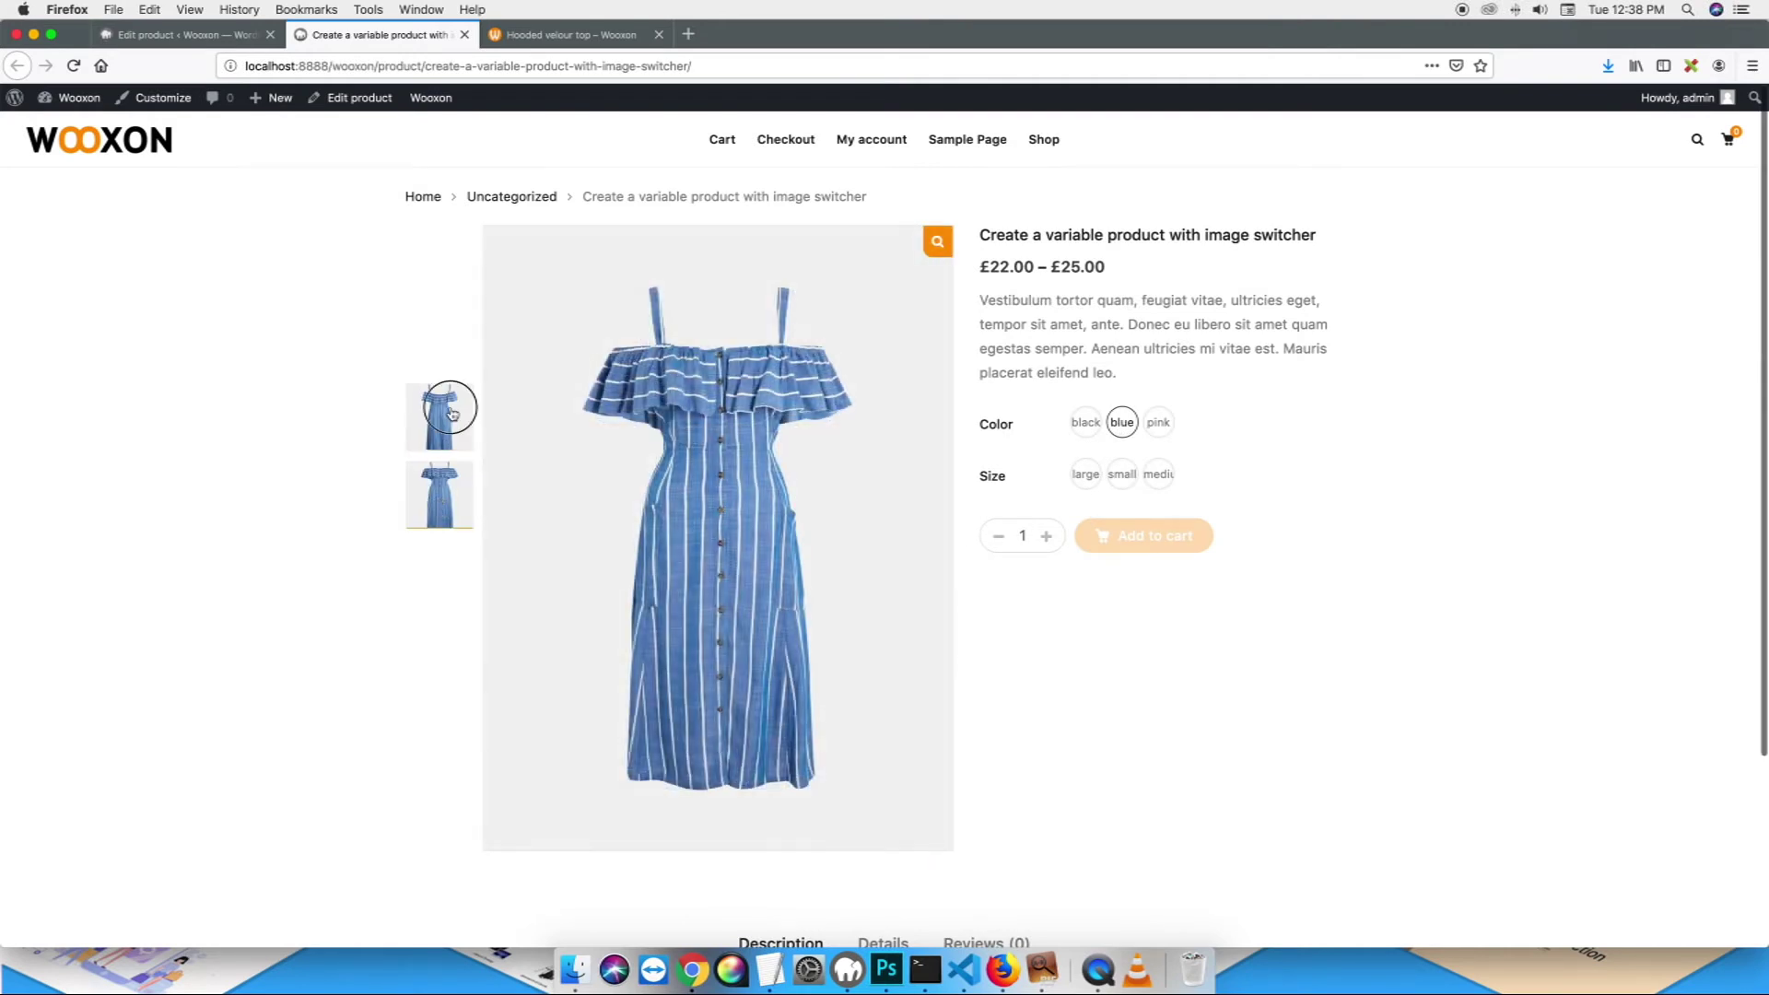
pyautogui.click(1160, 436)
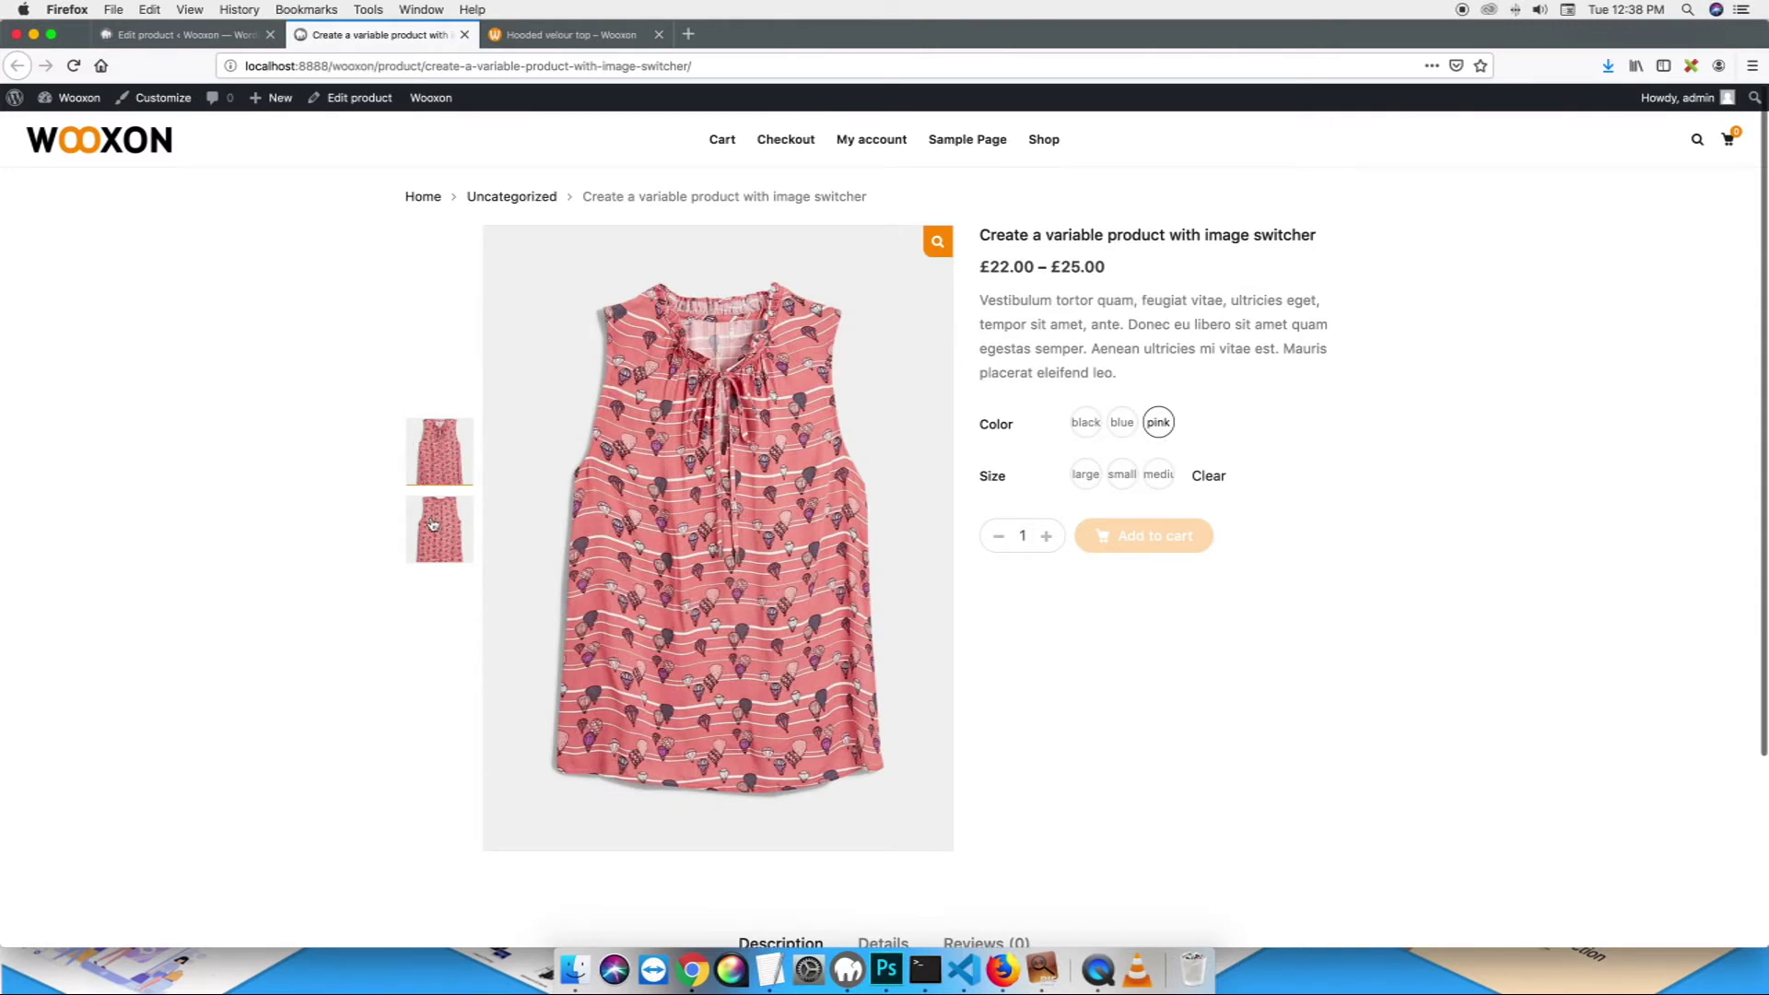
pyautogui.click(1085, 425)
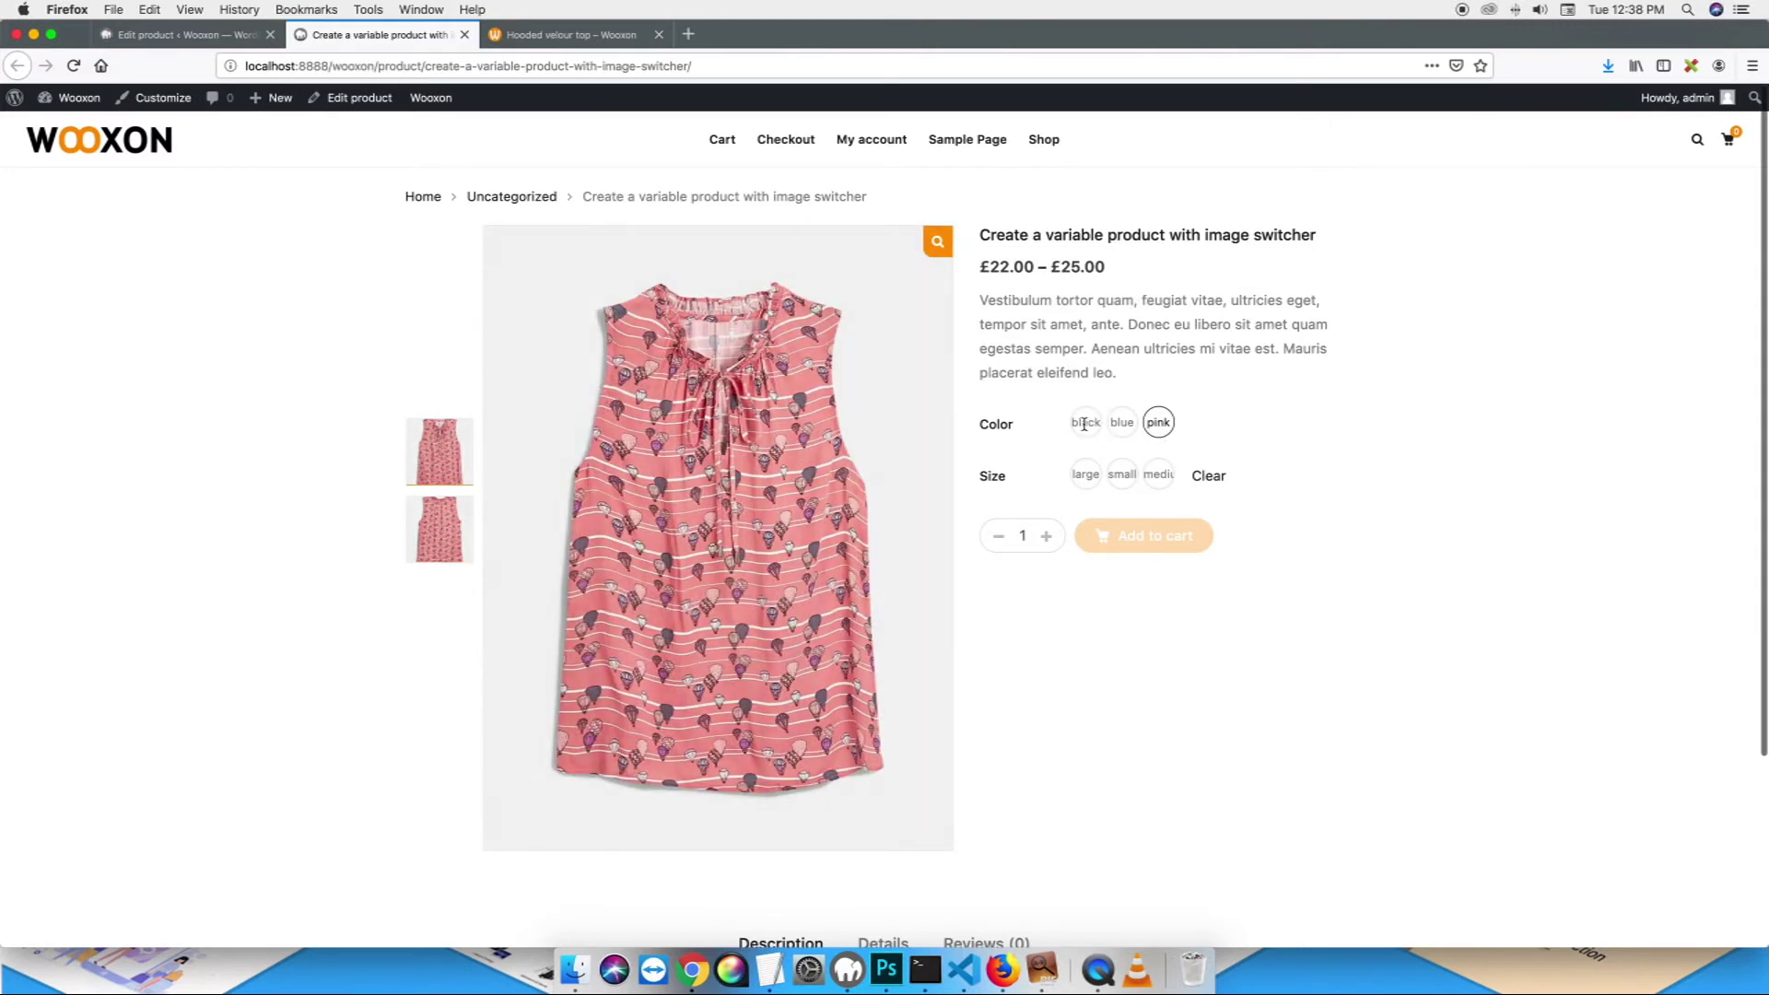
pyautogui.click(433, 510)
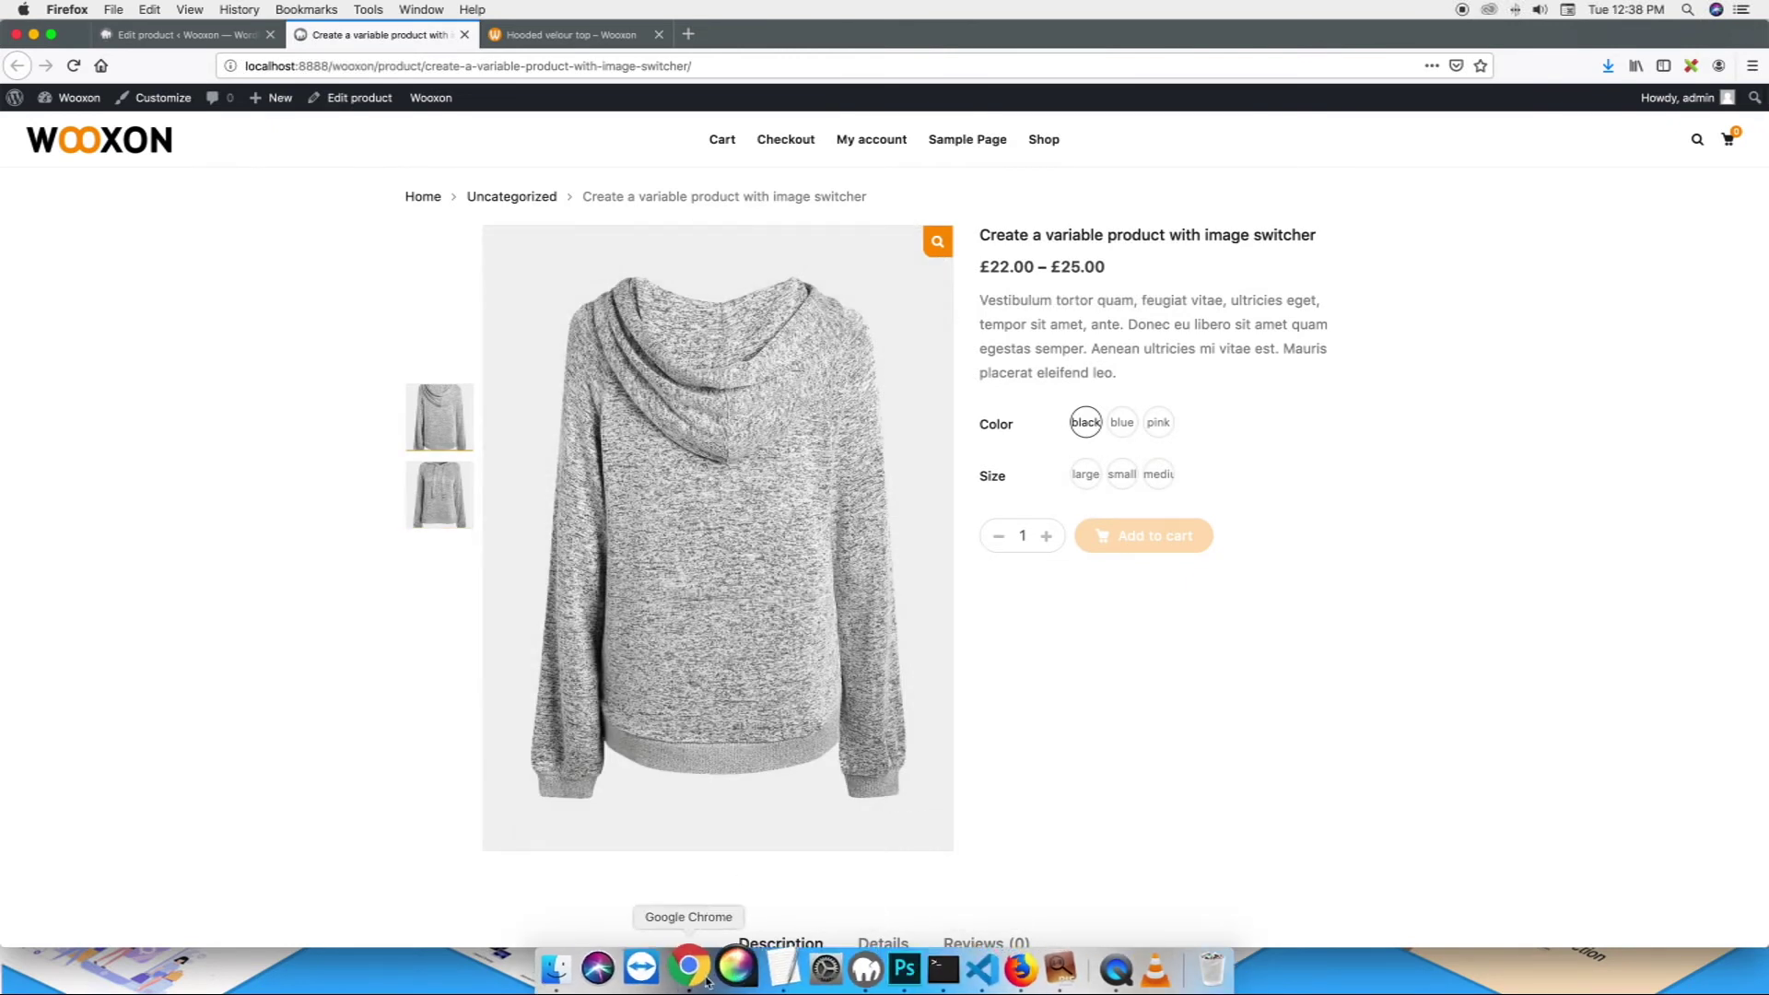
# - Switch to TextEdit and mark the "Create a product with variable." line in gg.txt as ok, then return to Firefox
pyautogui.click(751, 970)
pyautogui.click(918, 460)
pyautogui.write('ok')
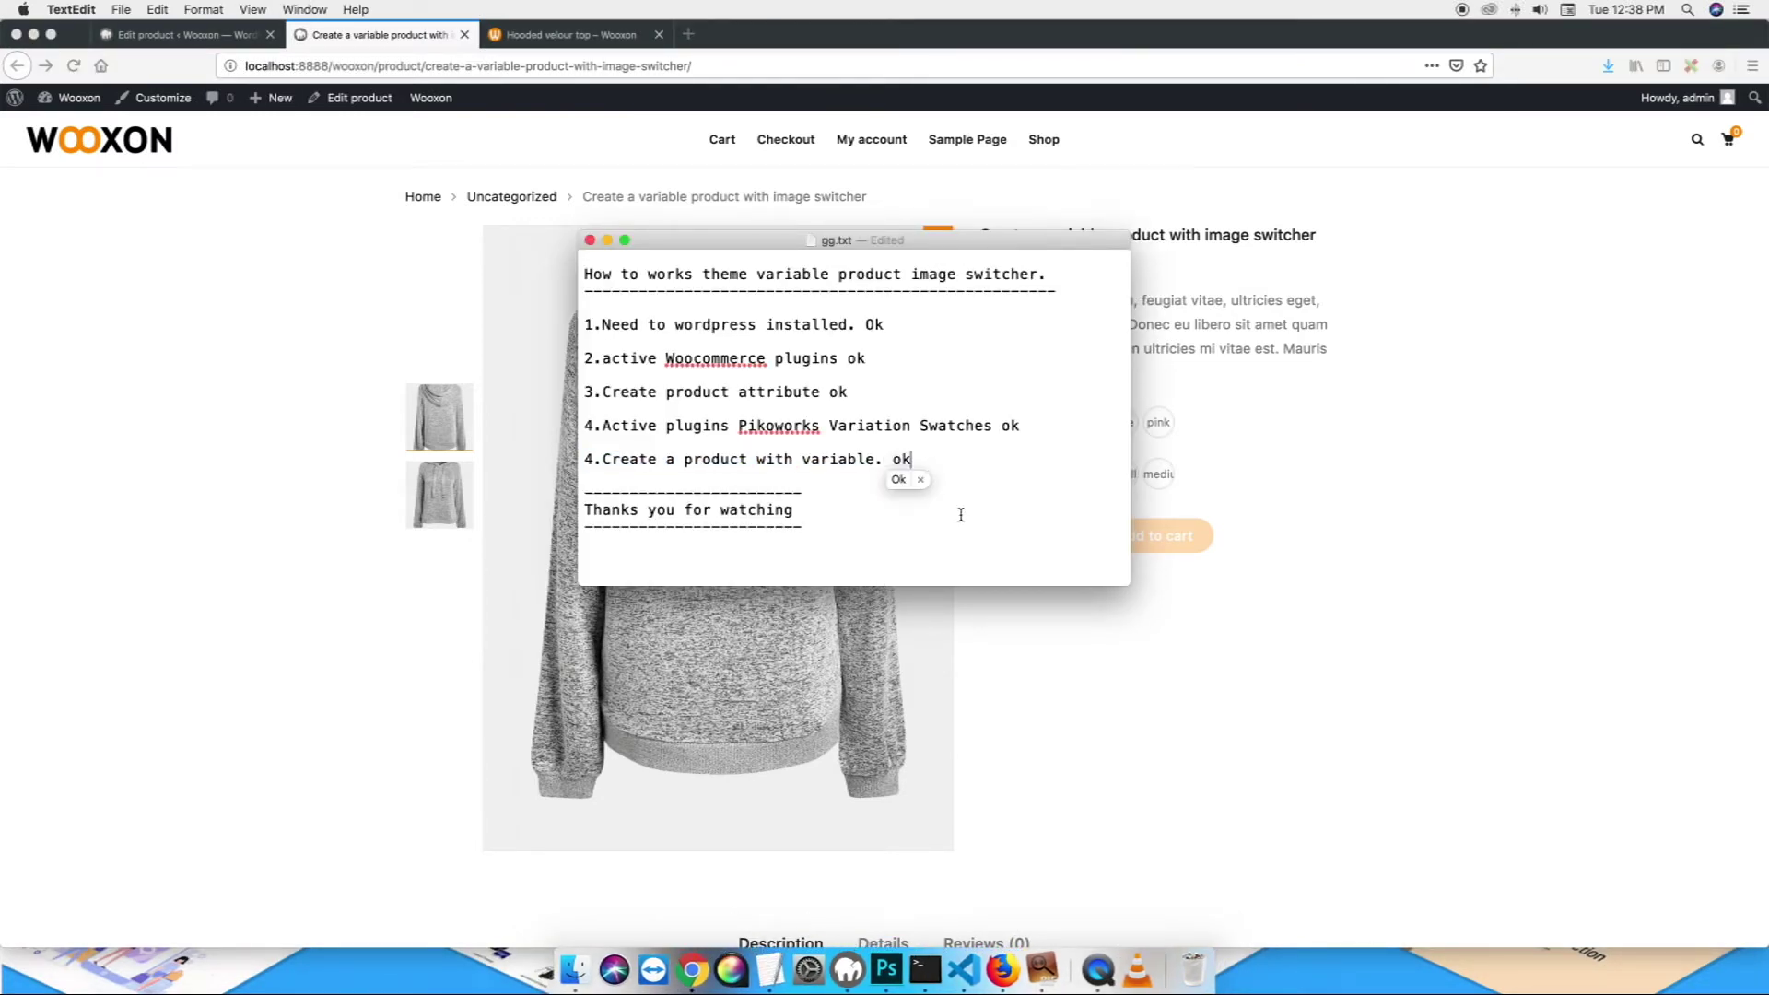
pyautogui.click(1240, 707)
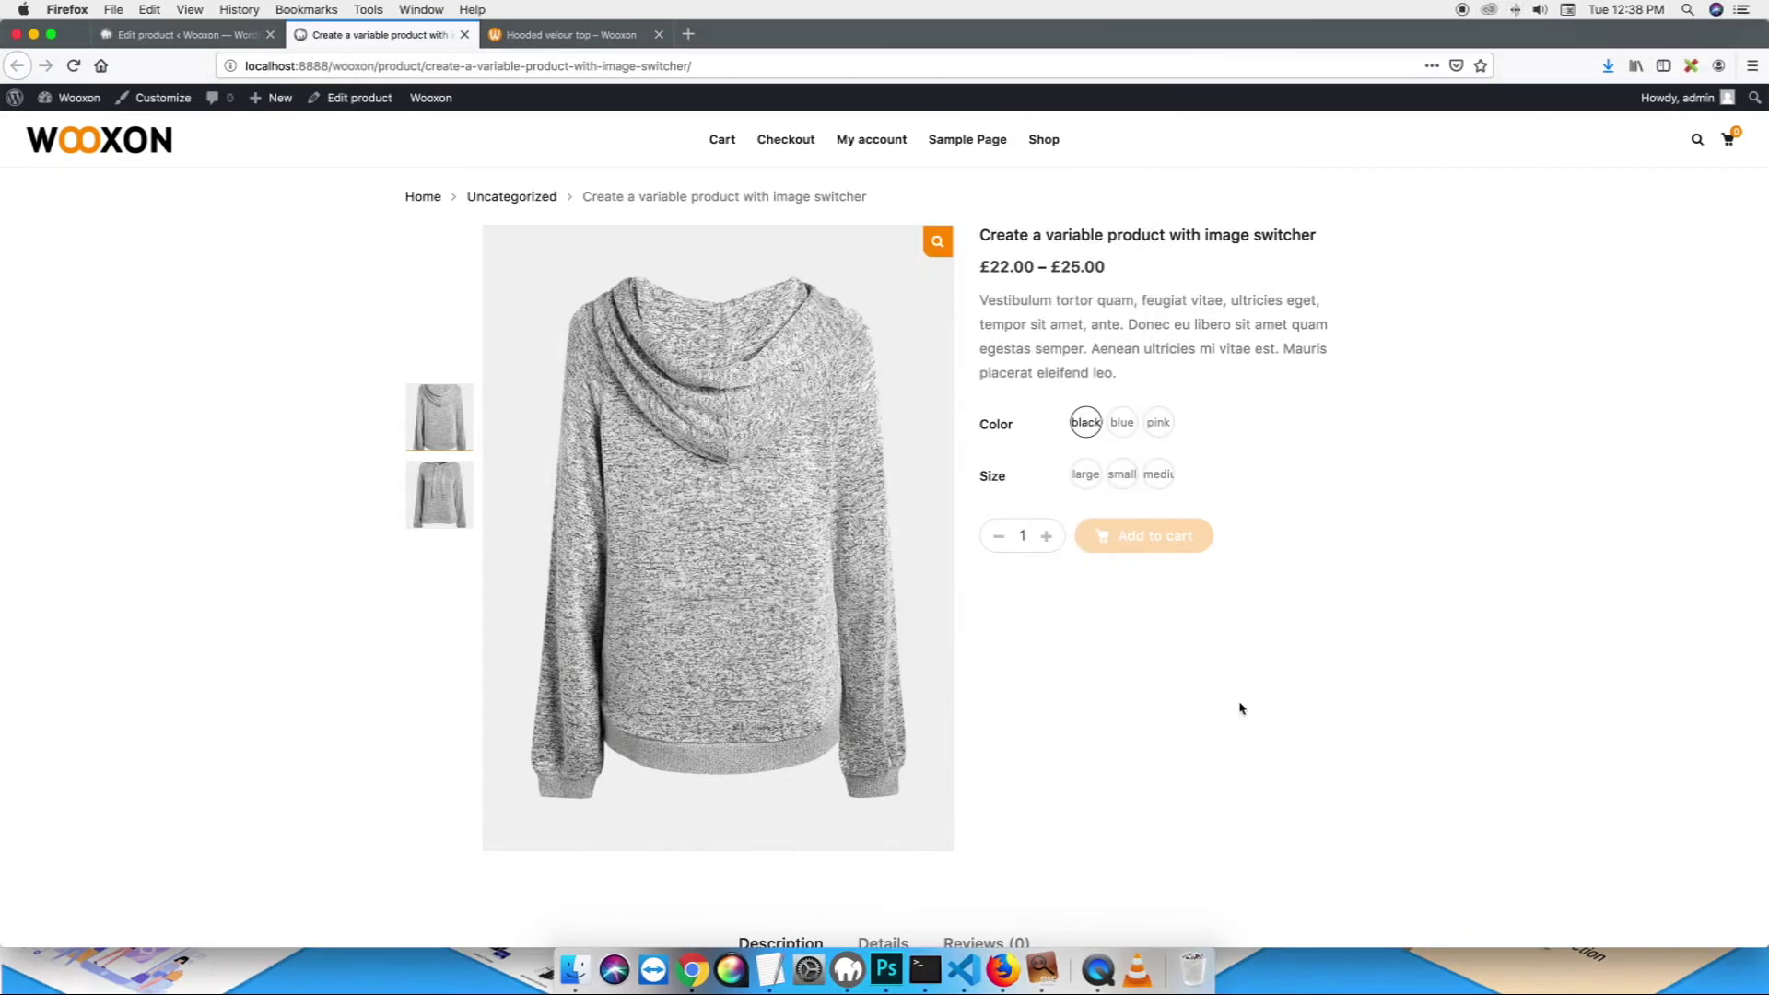
# - In the product's variation swatches, set the black color image to the grey hoodie back view, woocommrece-p-2.1.jpg
pyautogui.click(1079, 422)
pyautogui.click(179, 34)
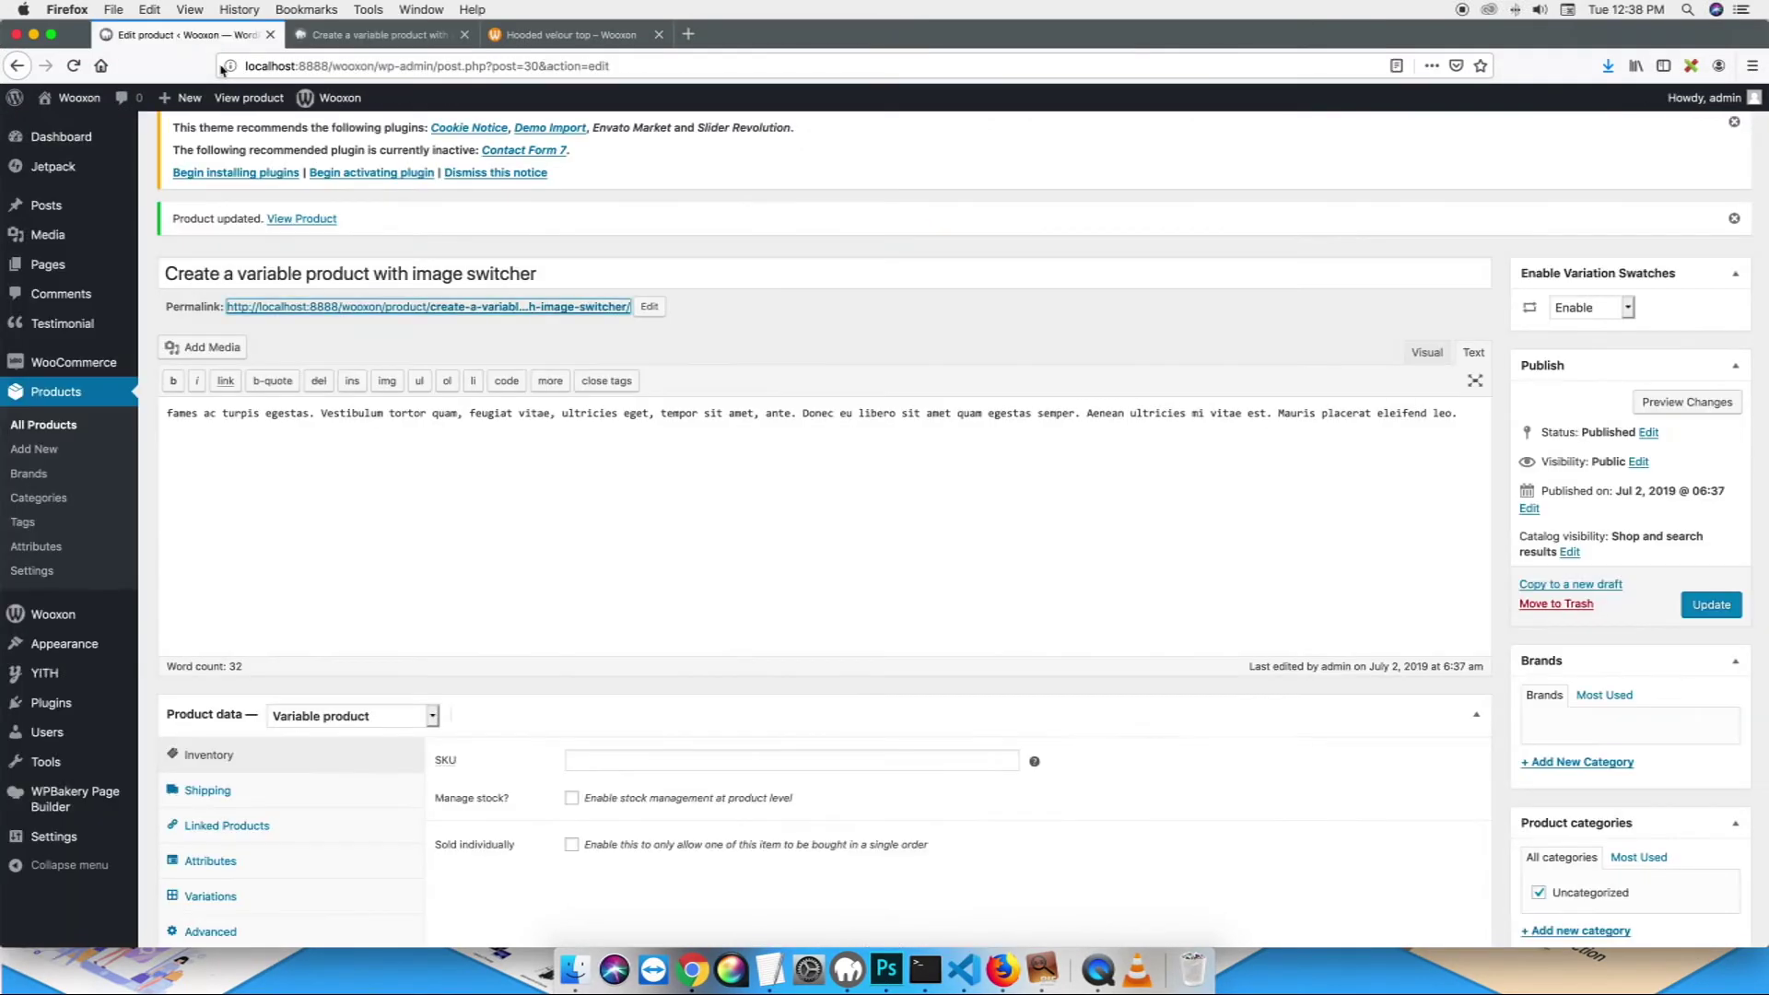
pyautogui.scroll(-1, 809, 568)
pyautogui.scroll(-4, 809, 568)
pyautogui.click(232, 816)
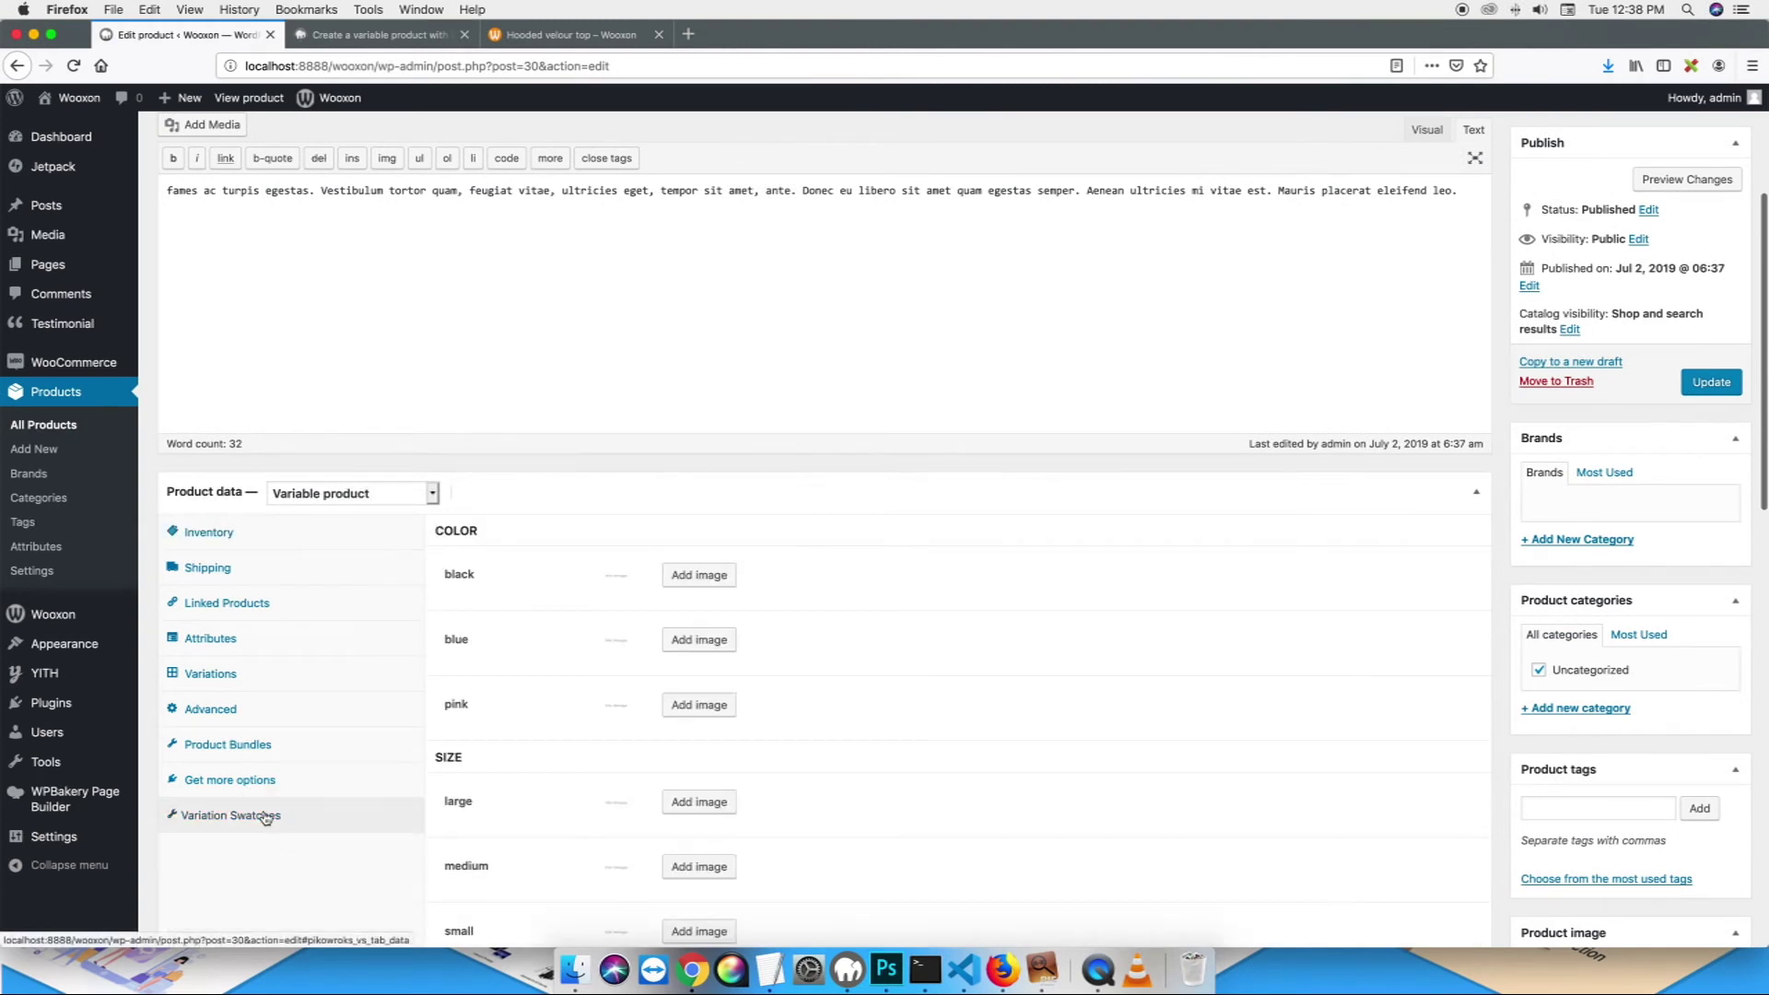
pyautogui.click(684, 586)
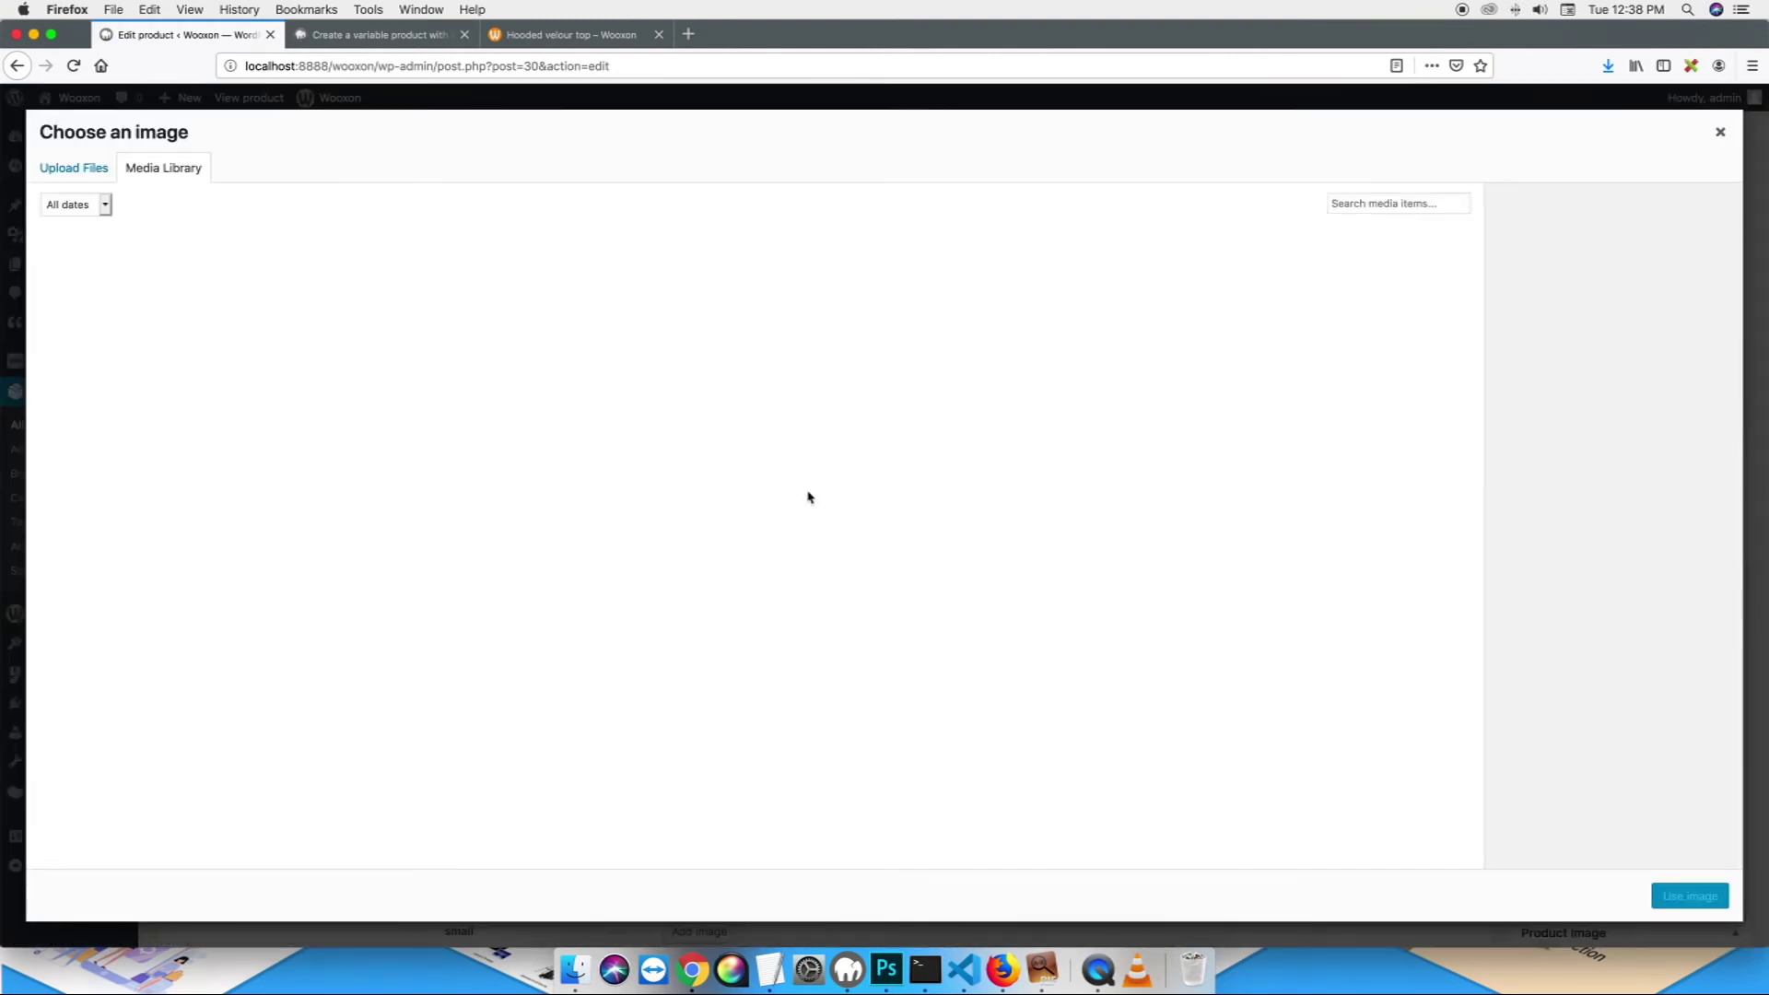
pyautogui.click(754, 324)
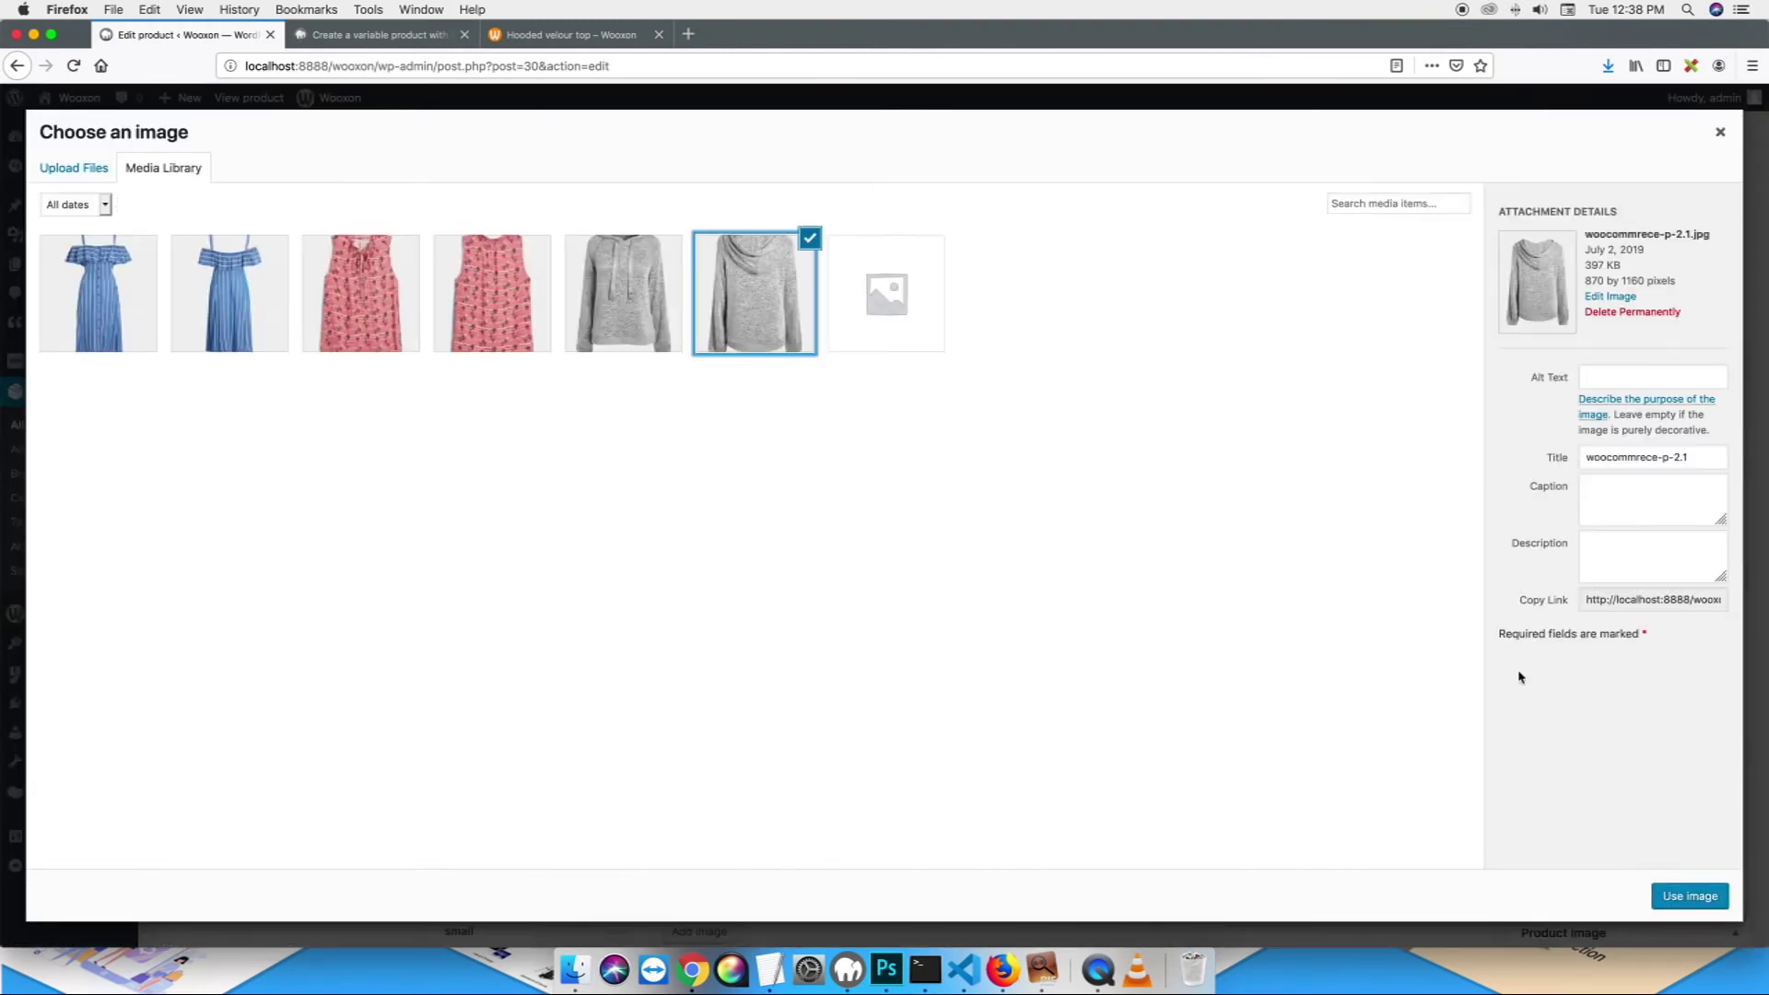
pyautogui.click(1710, 900)
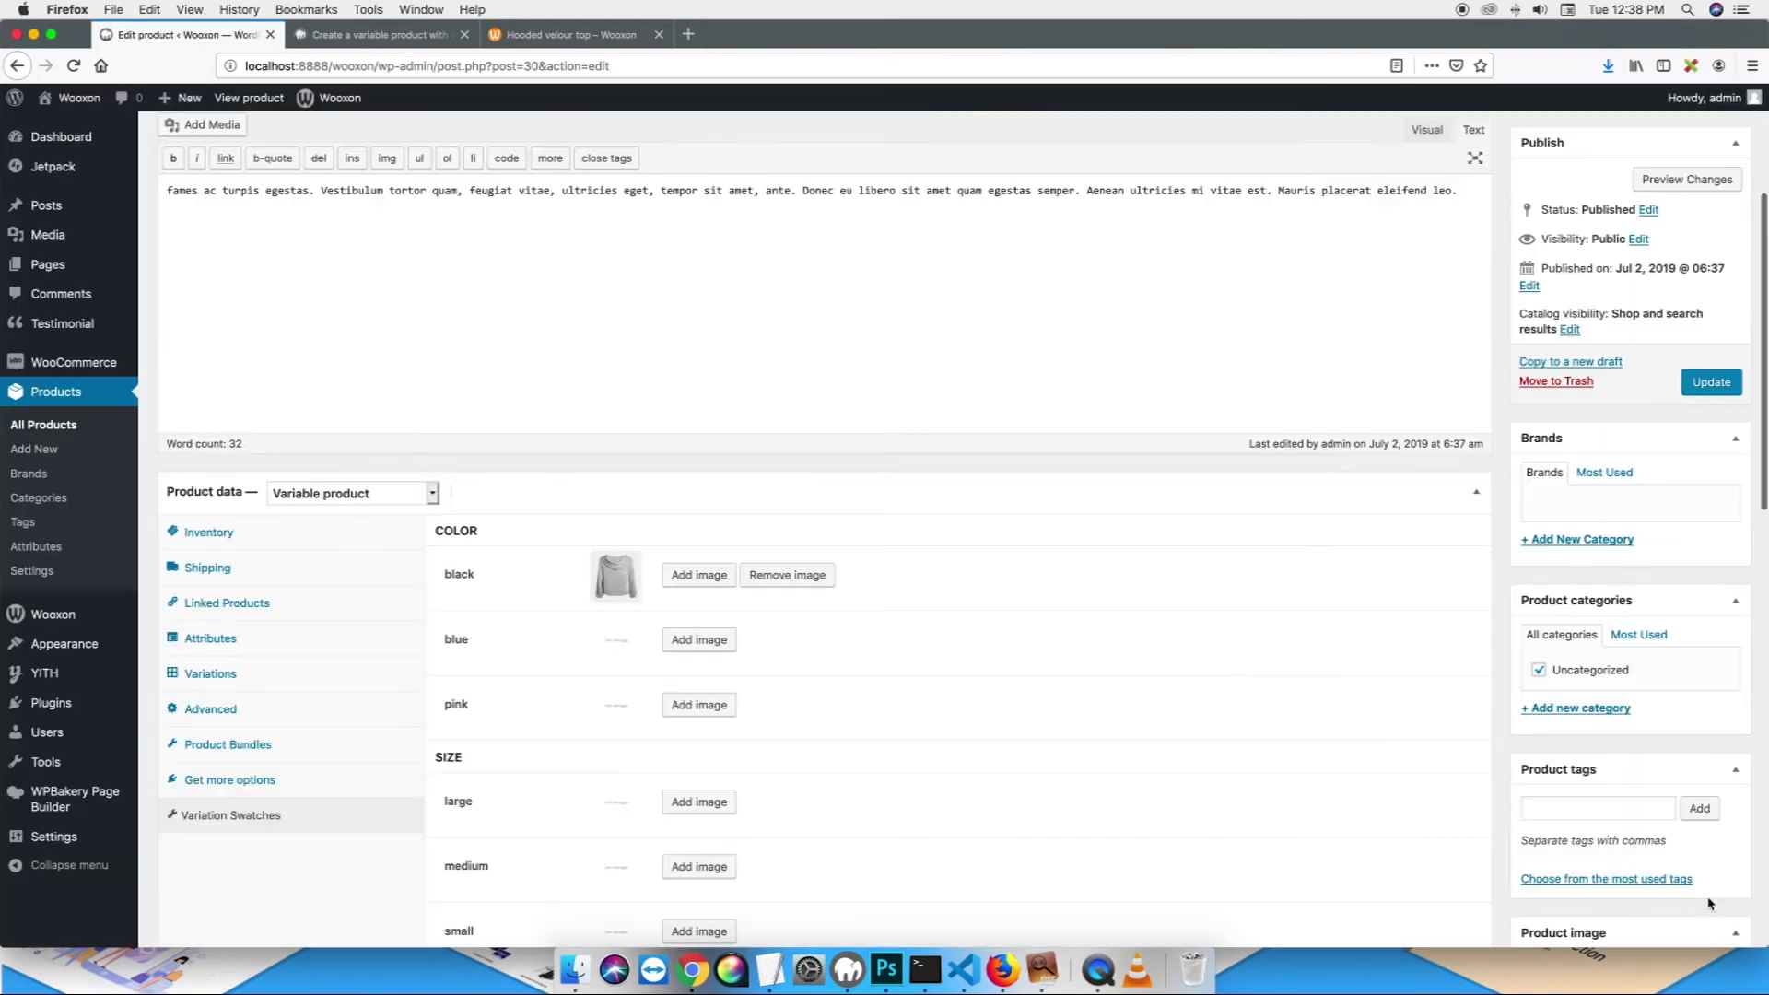
# - Set the blue color swatch image to the blue dress front view, woocommrece-p-8.jpg
pyautogui.click(702, 640)
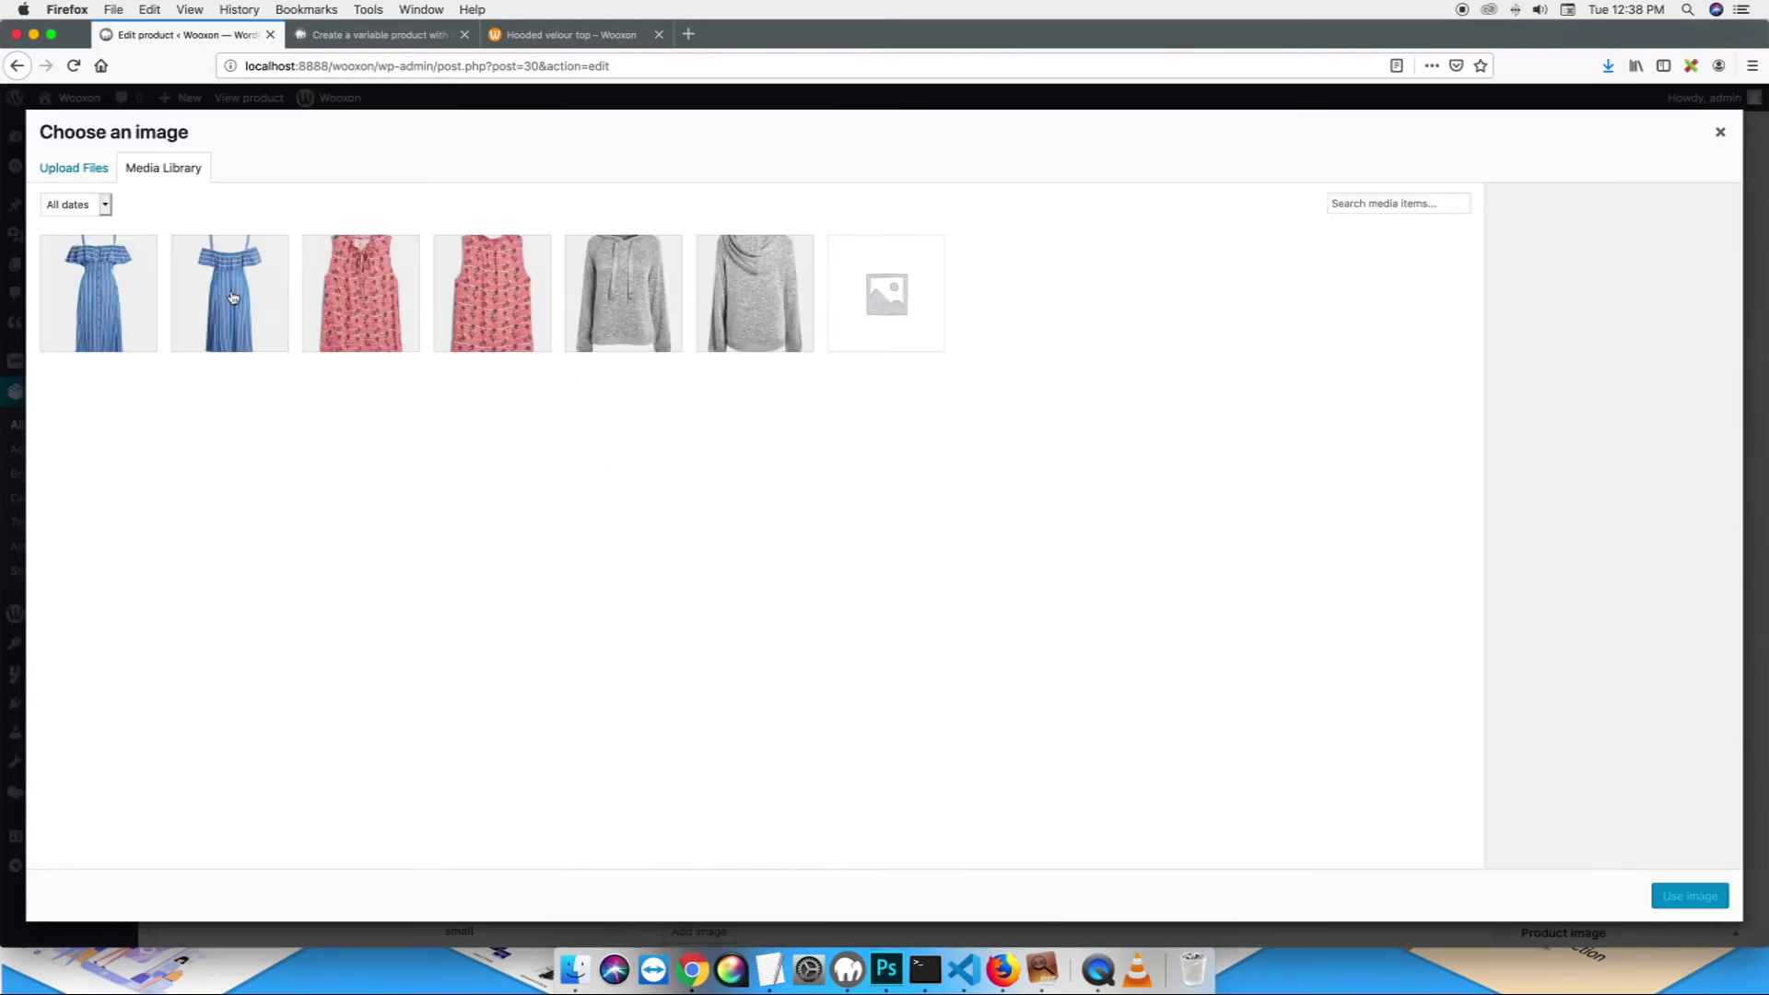
pyautogui.click(233, 298)
pyautogui.click(142, 294)
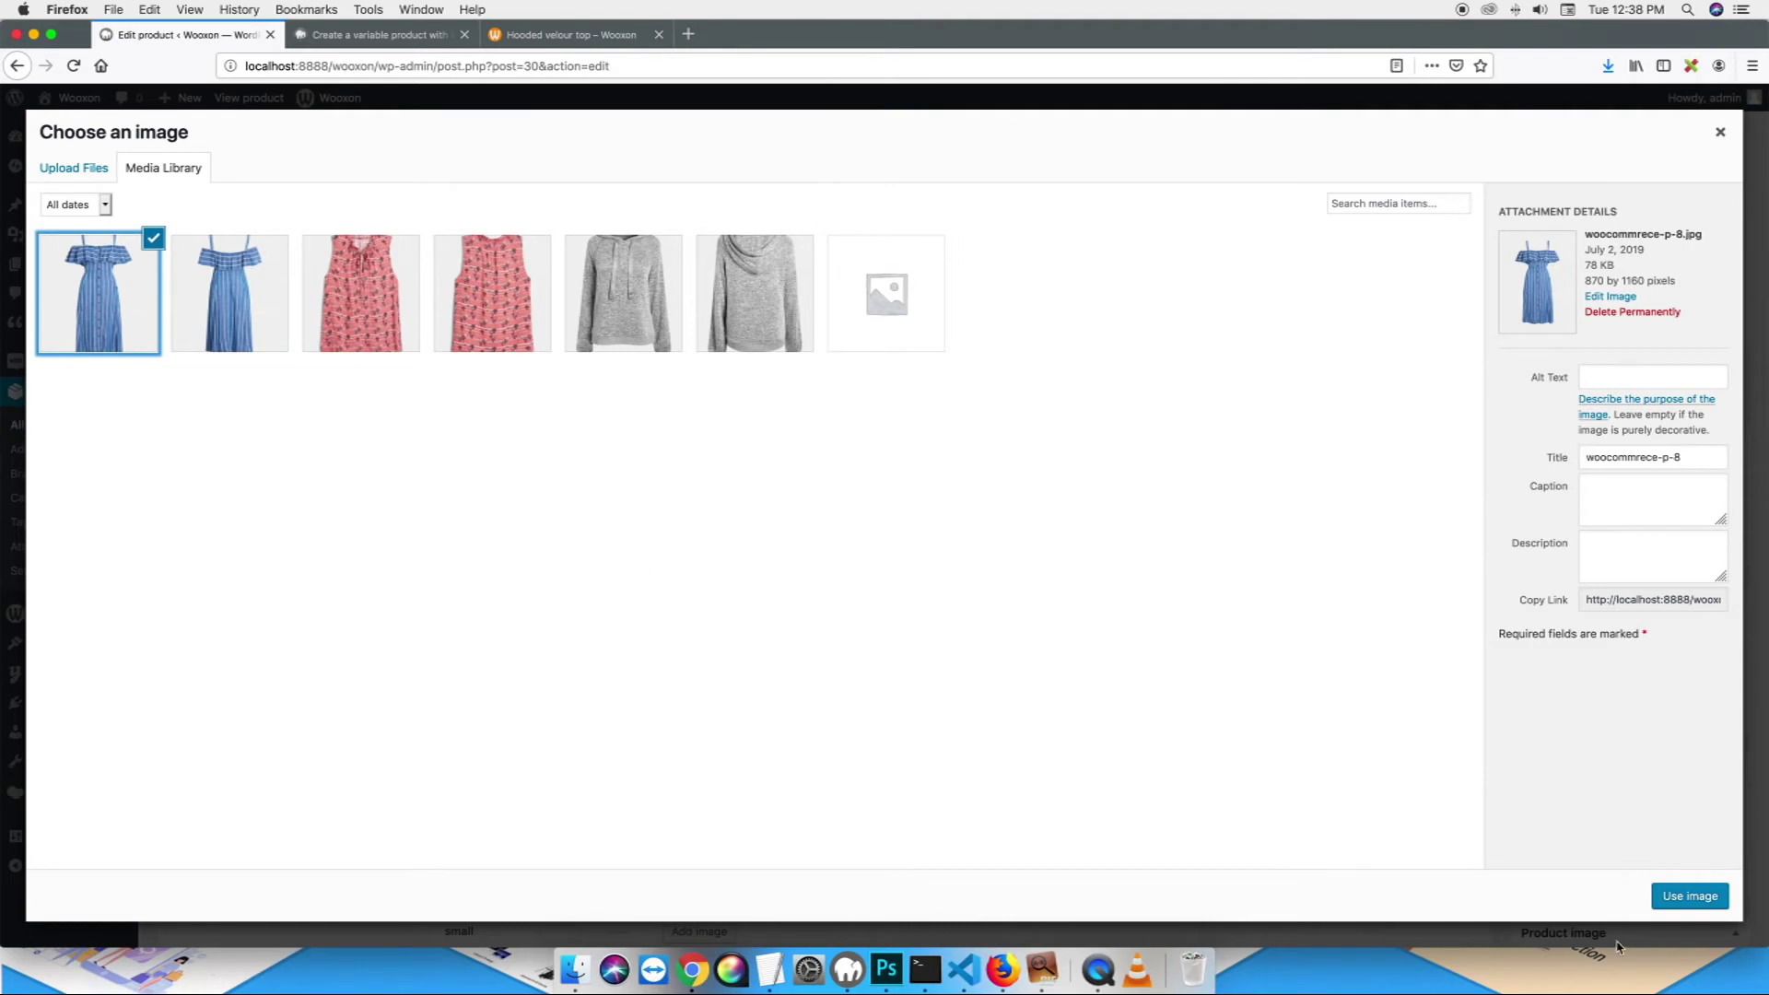
pyautogui.click(1683, 900)
# - Set the pink color swatch image to the pink top front view and update the product
pyautogui.click(700, 705)
pyautogui.click(346, 314)
pyautogui.click(1656, 893)
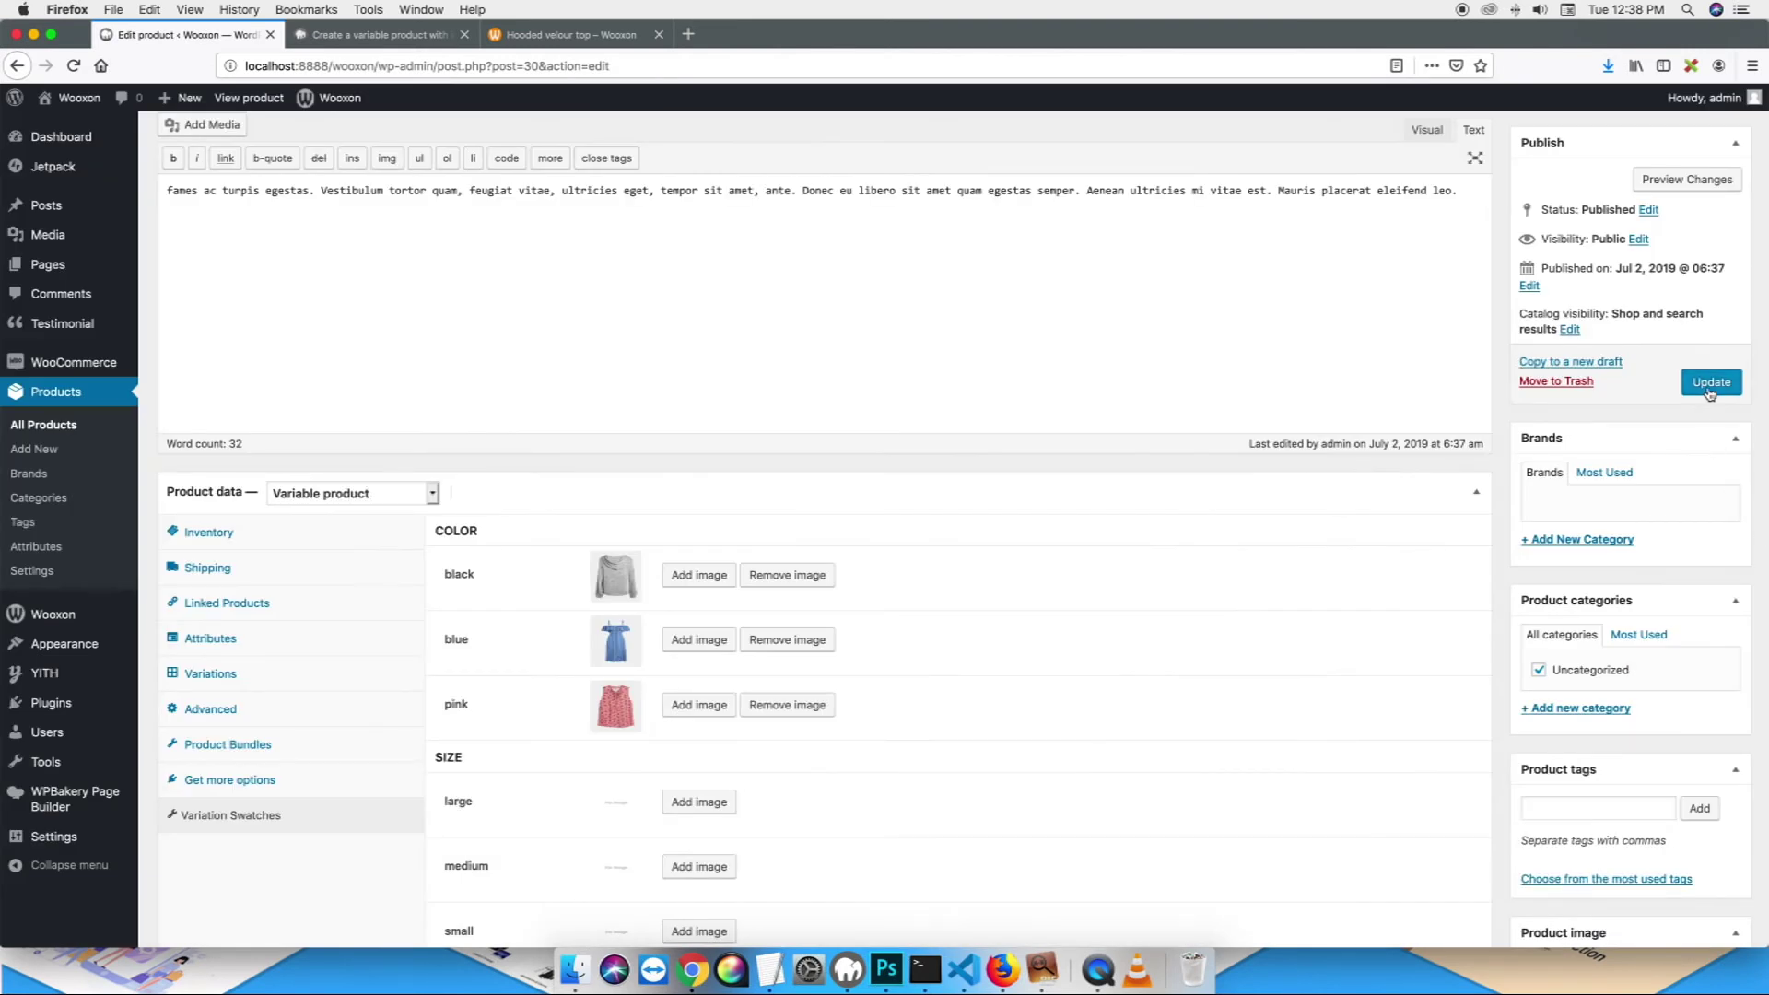
pyautogui.click(1709, 392)
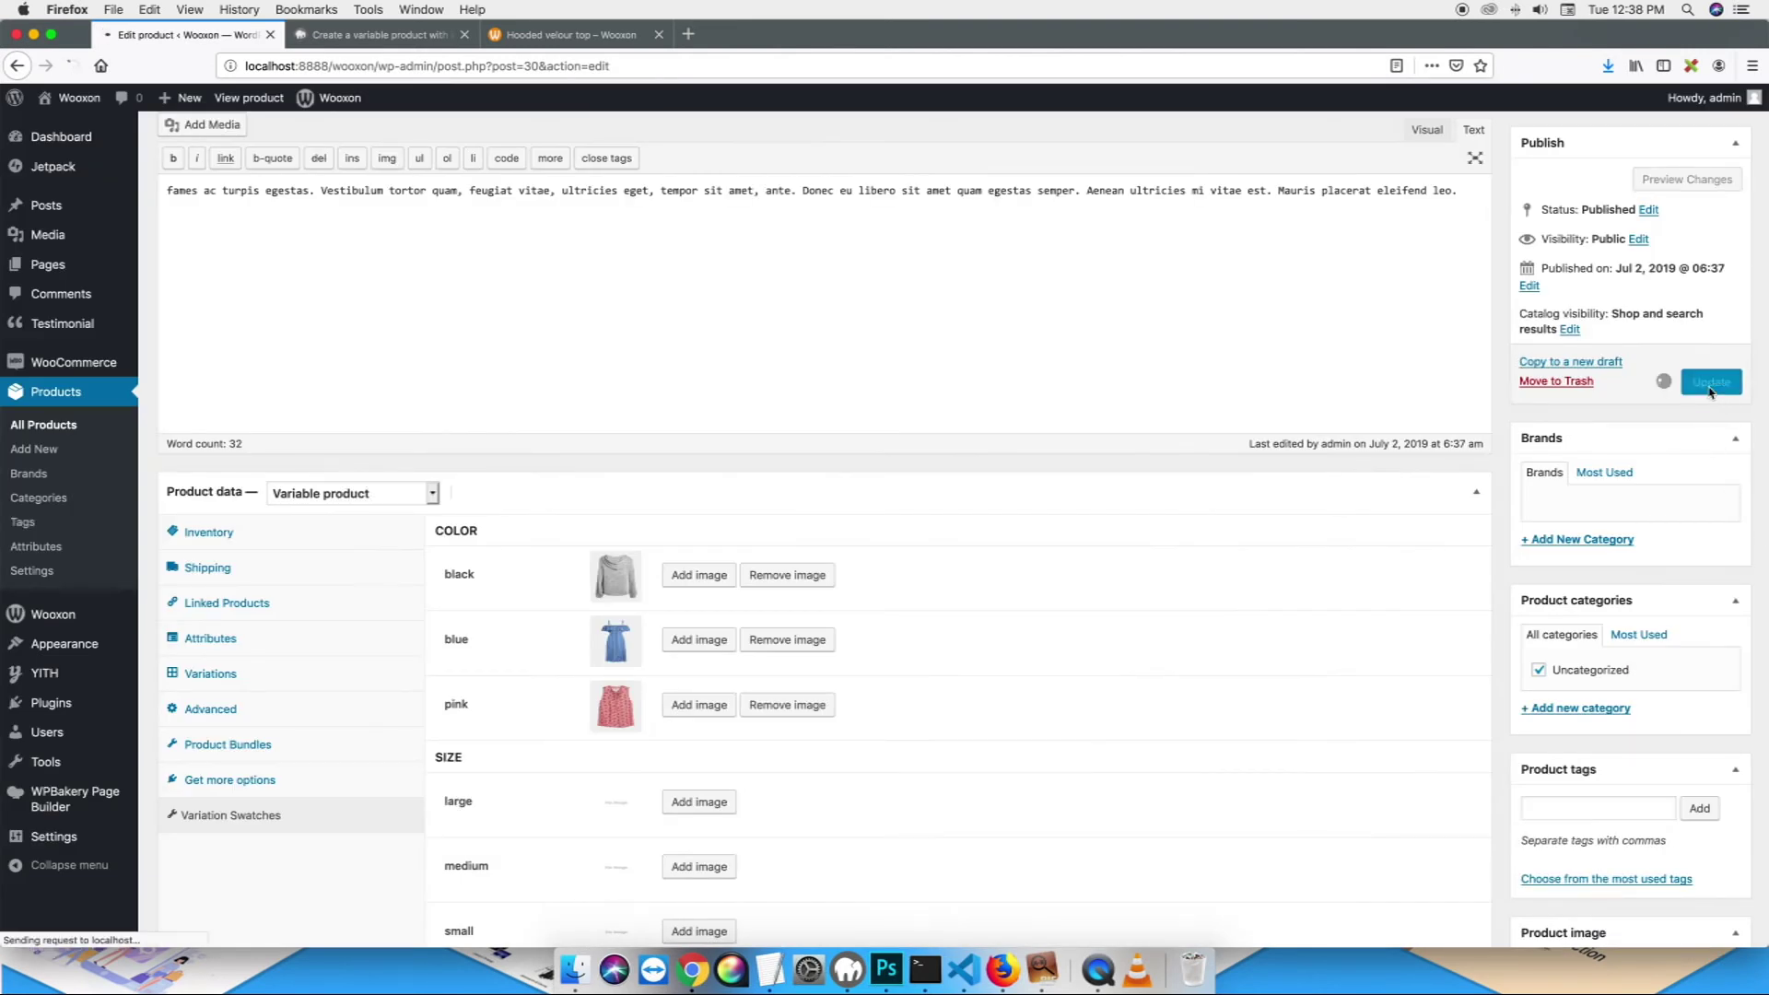
# - Reload the product page and try the blue, pink and black image swatches
pyautogui.click(392, 37)
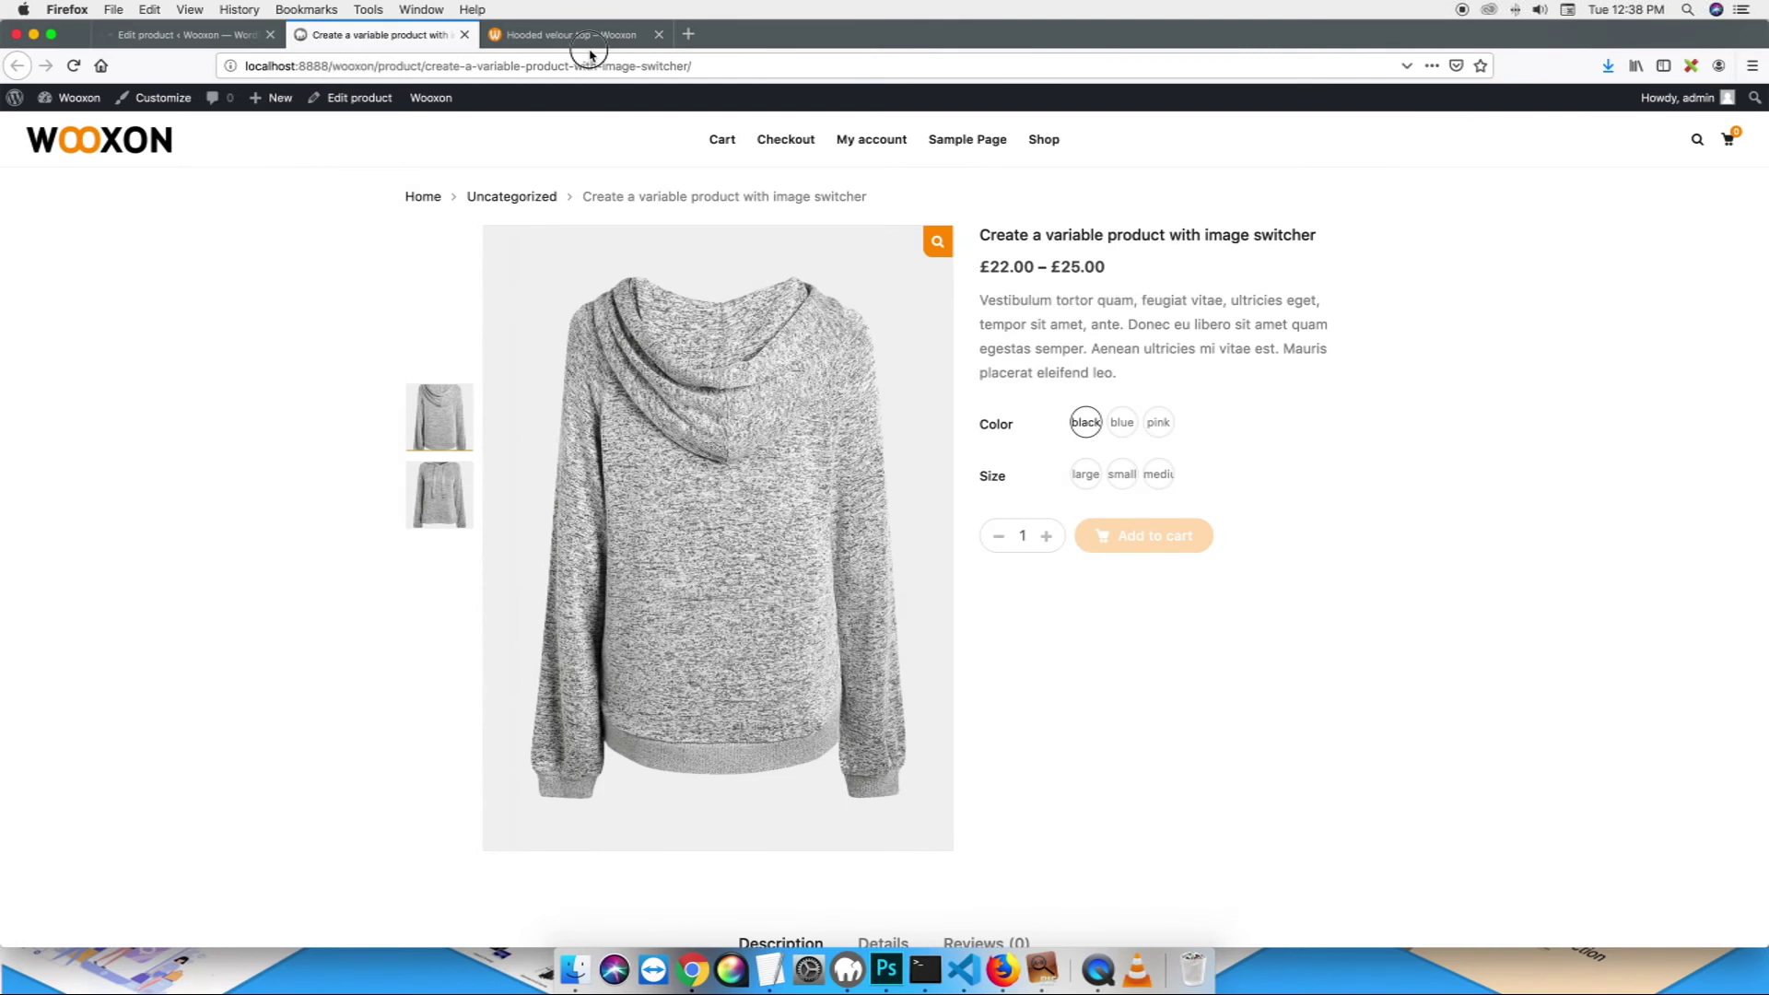
pyautogui.click(76, 69)
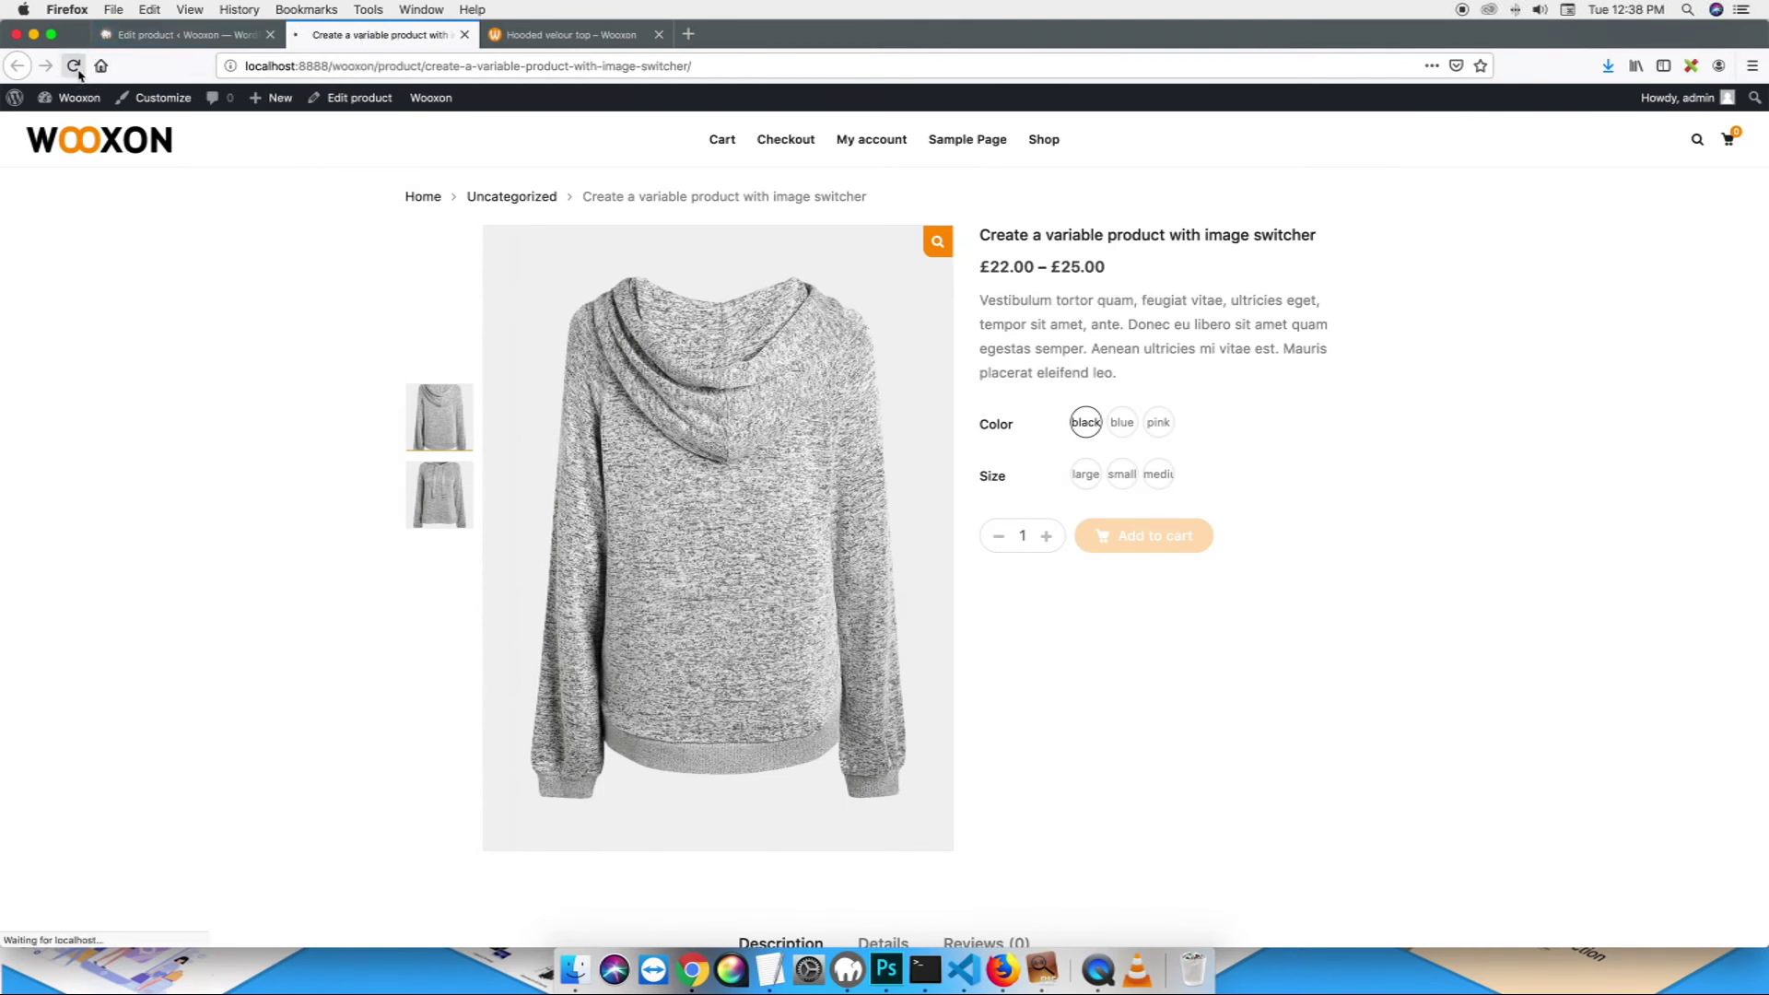
pyautogui.click(1132, 431)
pyautogui.click(1161, 429)
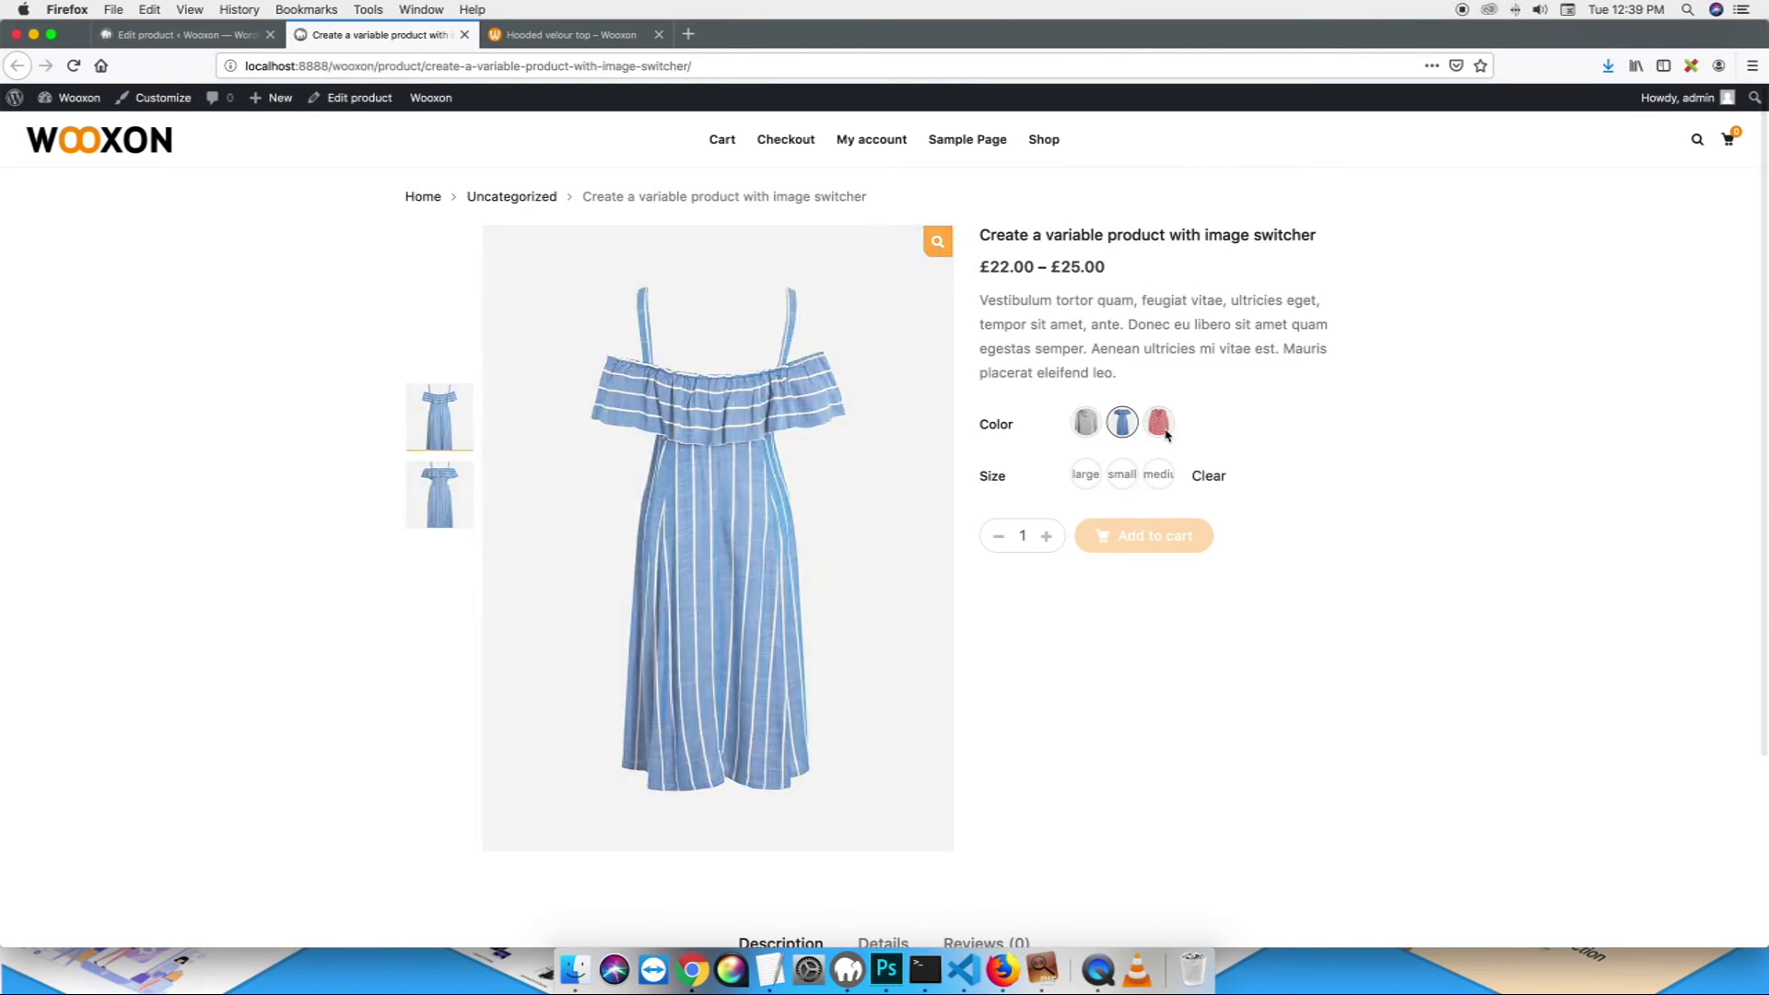
pyautogui.click(1086, 422)
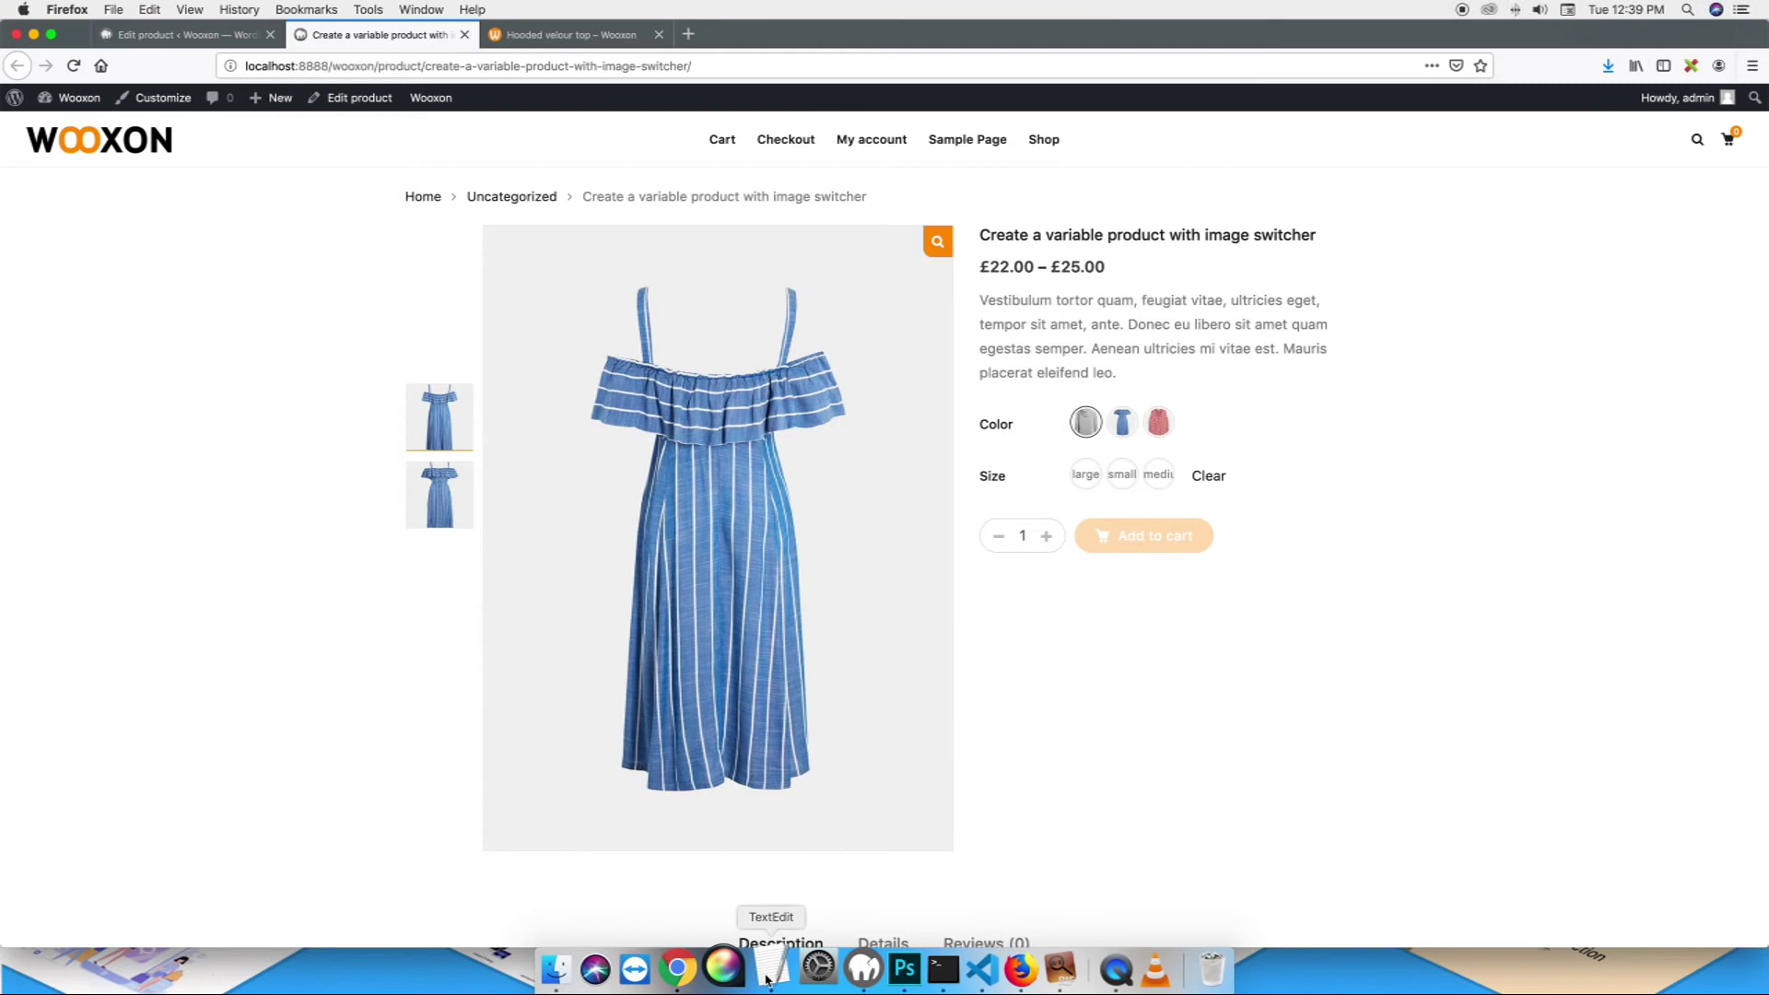
# - Minimize the browser and add the line "More information visit" below the thank-you note in gg.txt in TextEdit
pyautogui.click(33, 34)
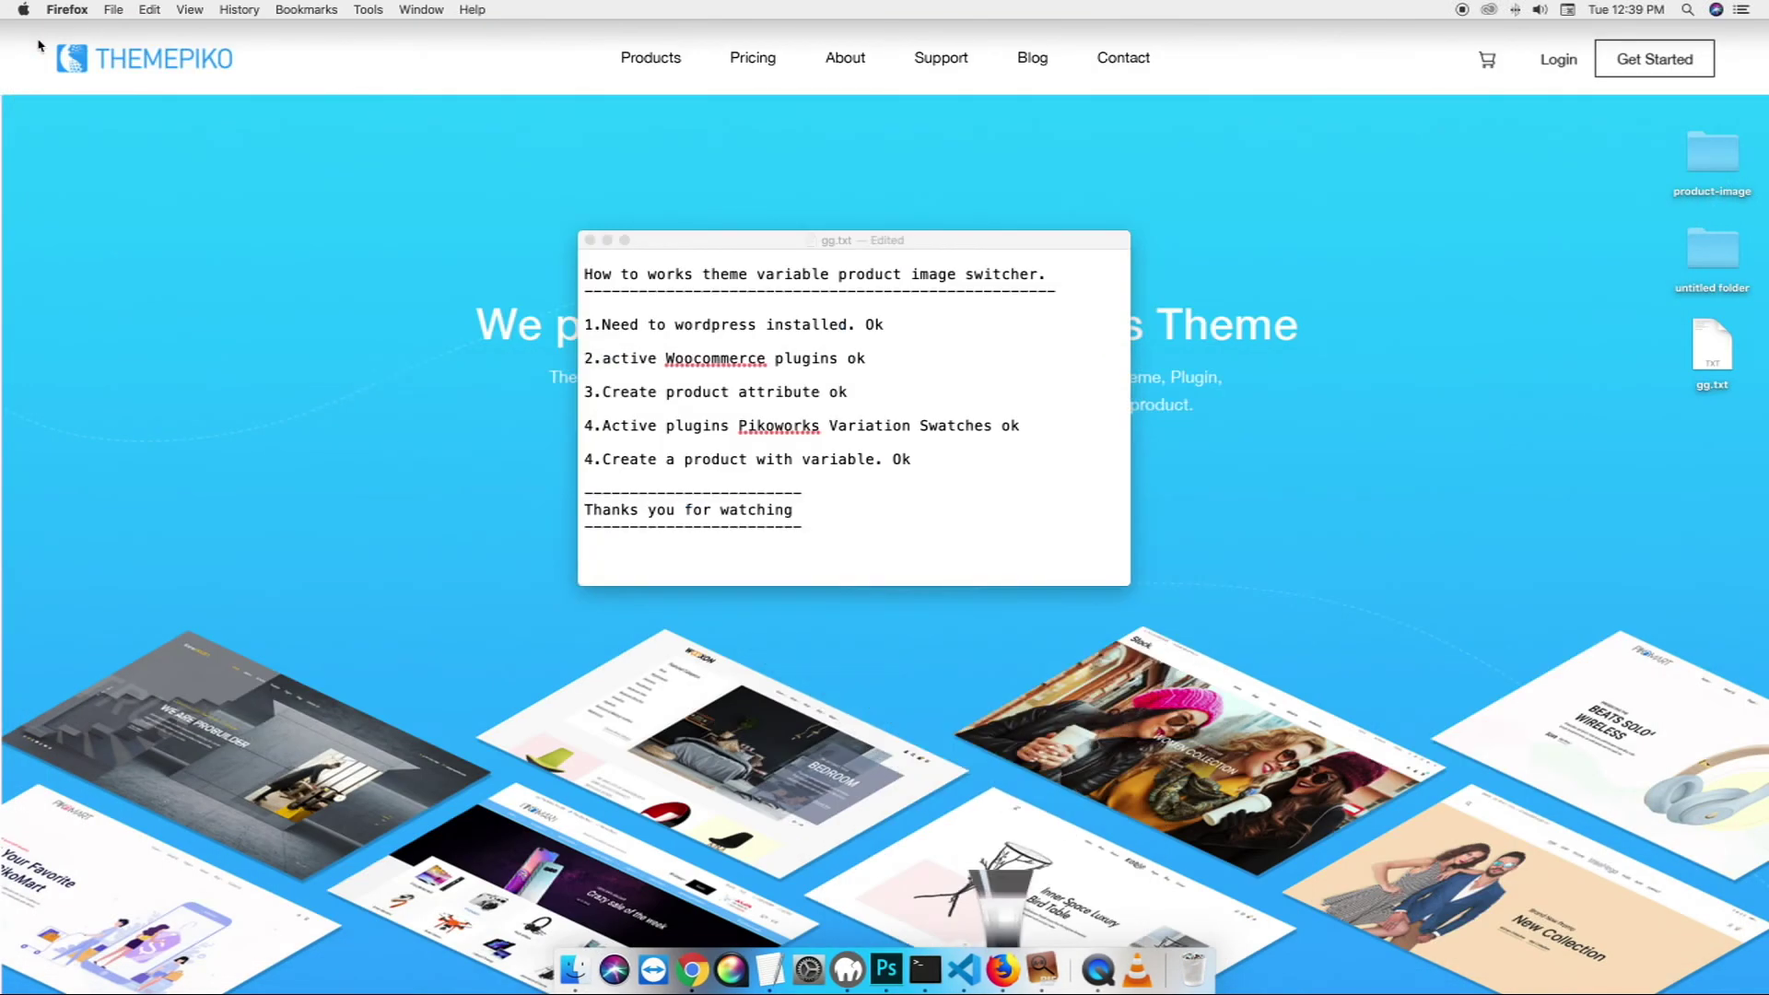
pyautogui.click(914, 522)
pyautogui.moveTo(917, 462); pyautogui.dragTo(552, 503)
pyautogui.click(790, 508)
pyautogui.click(803, 512)
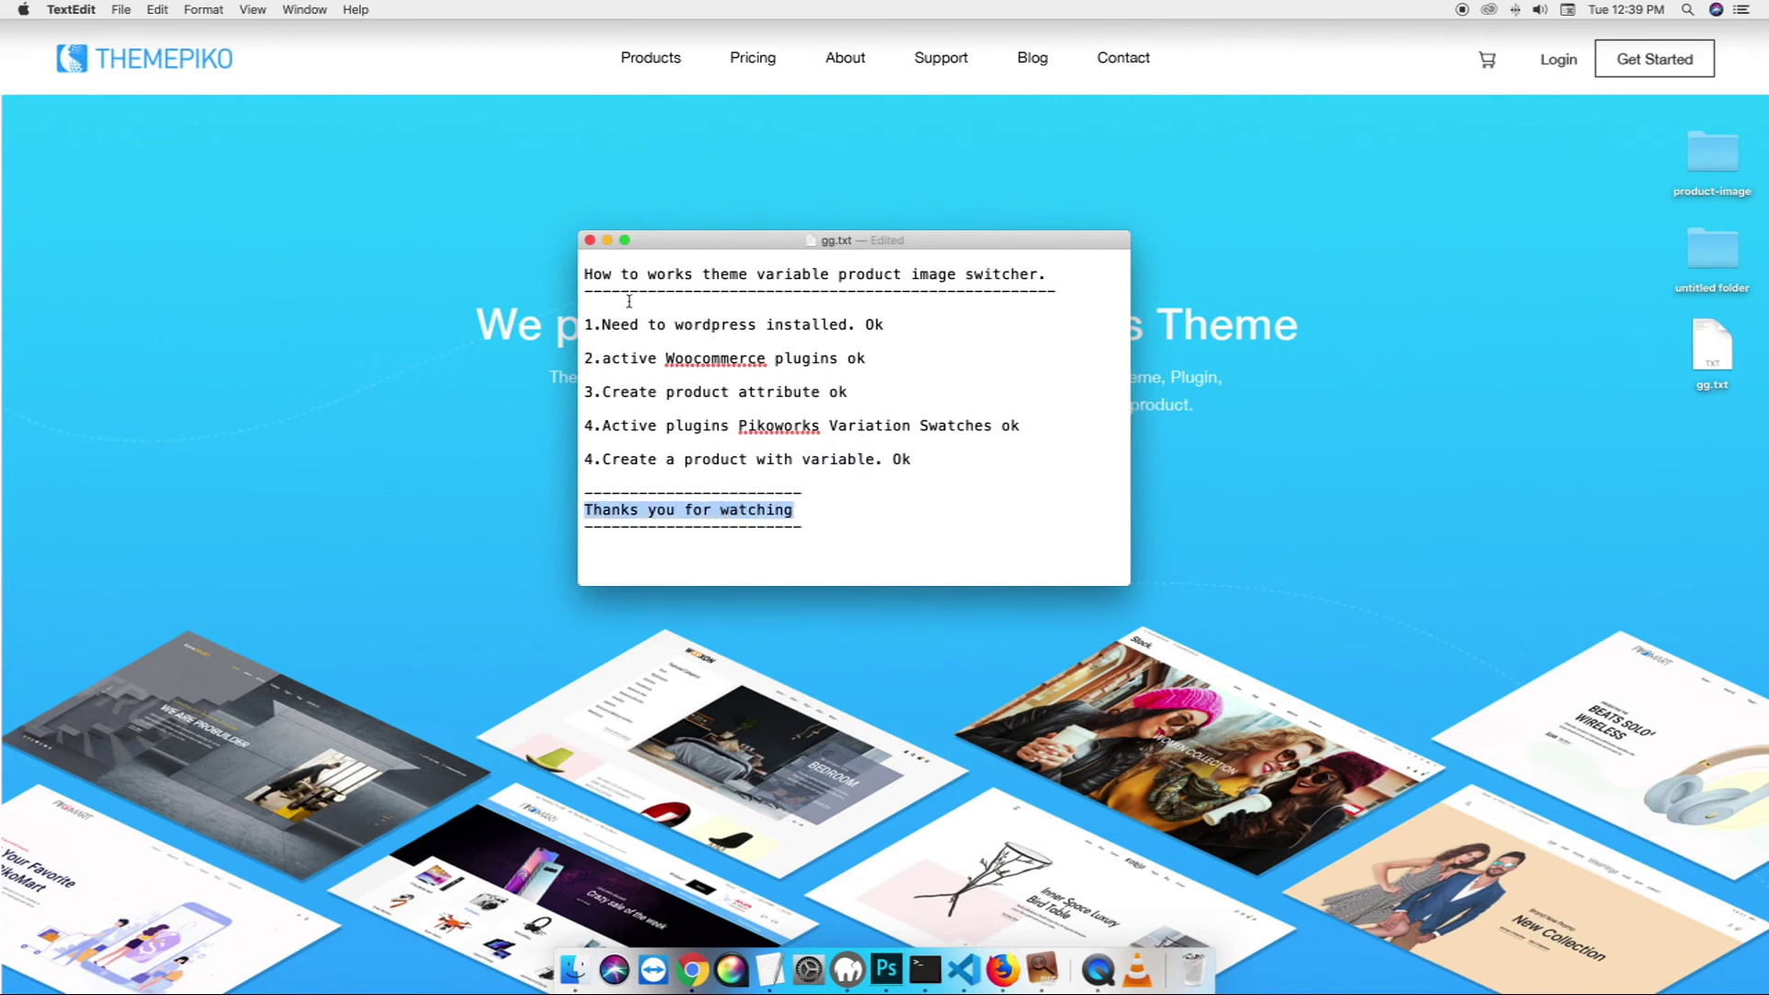
pyautogui.click(836, 528)
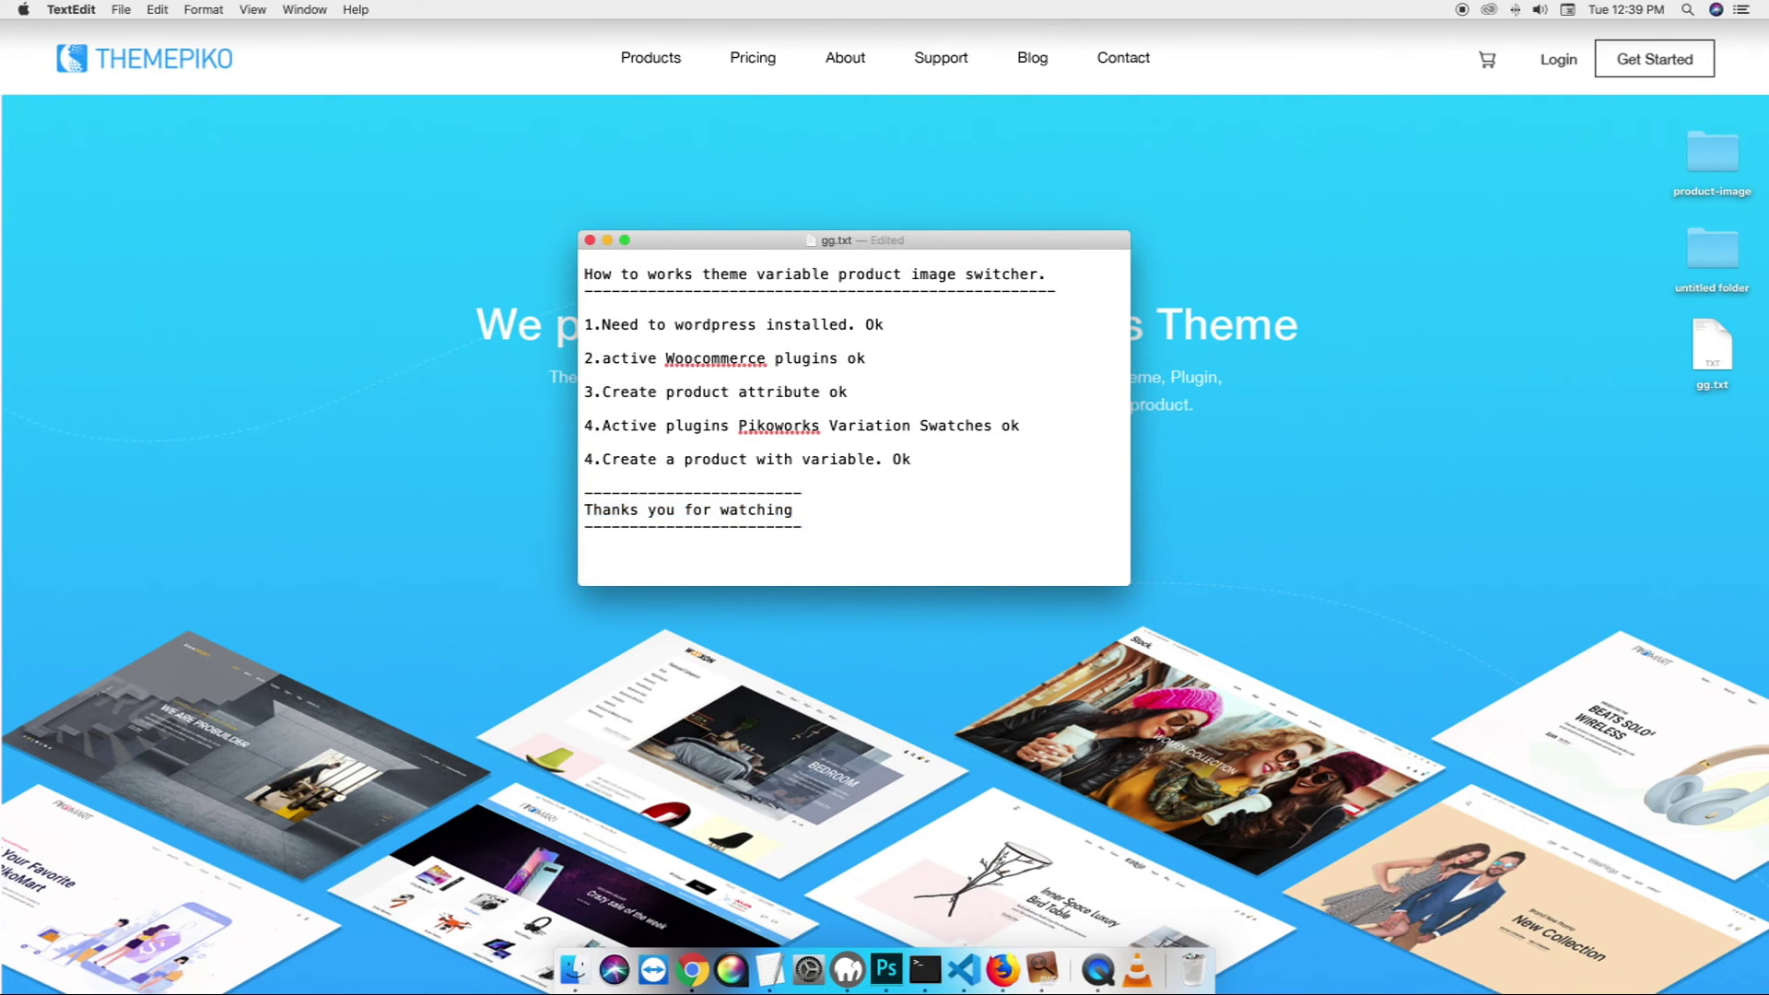
pyautogui.write('More information visit')
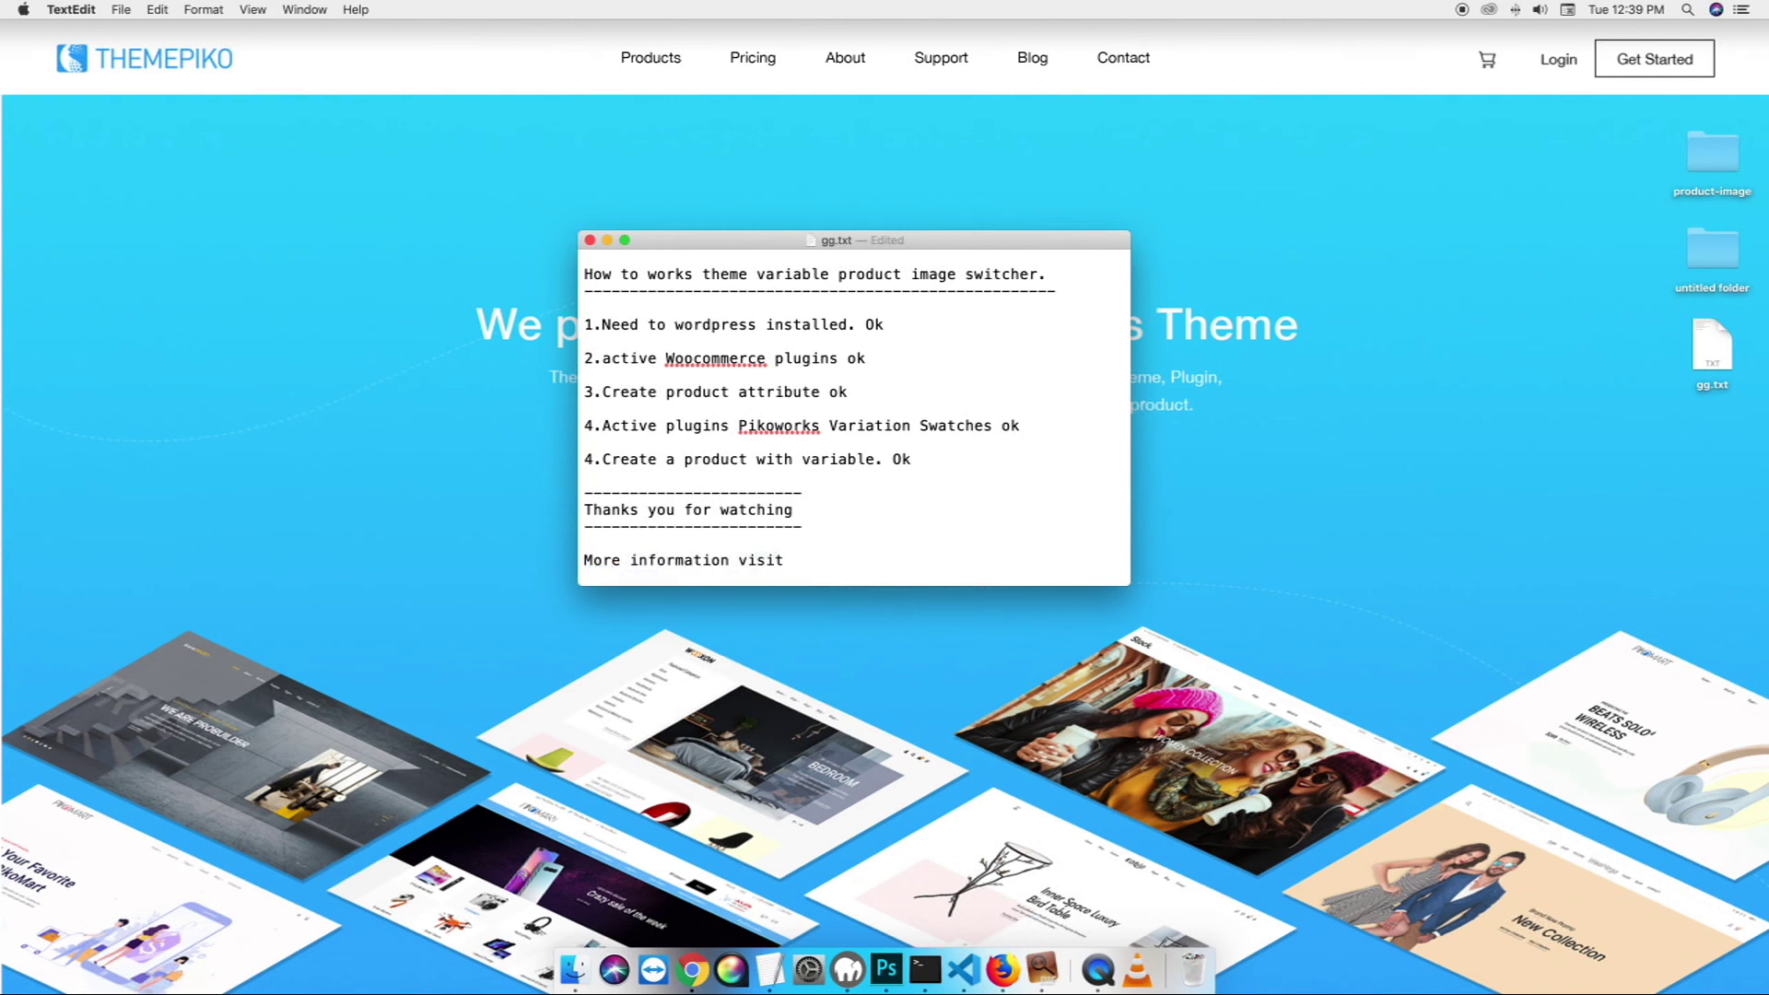